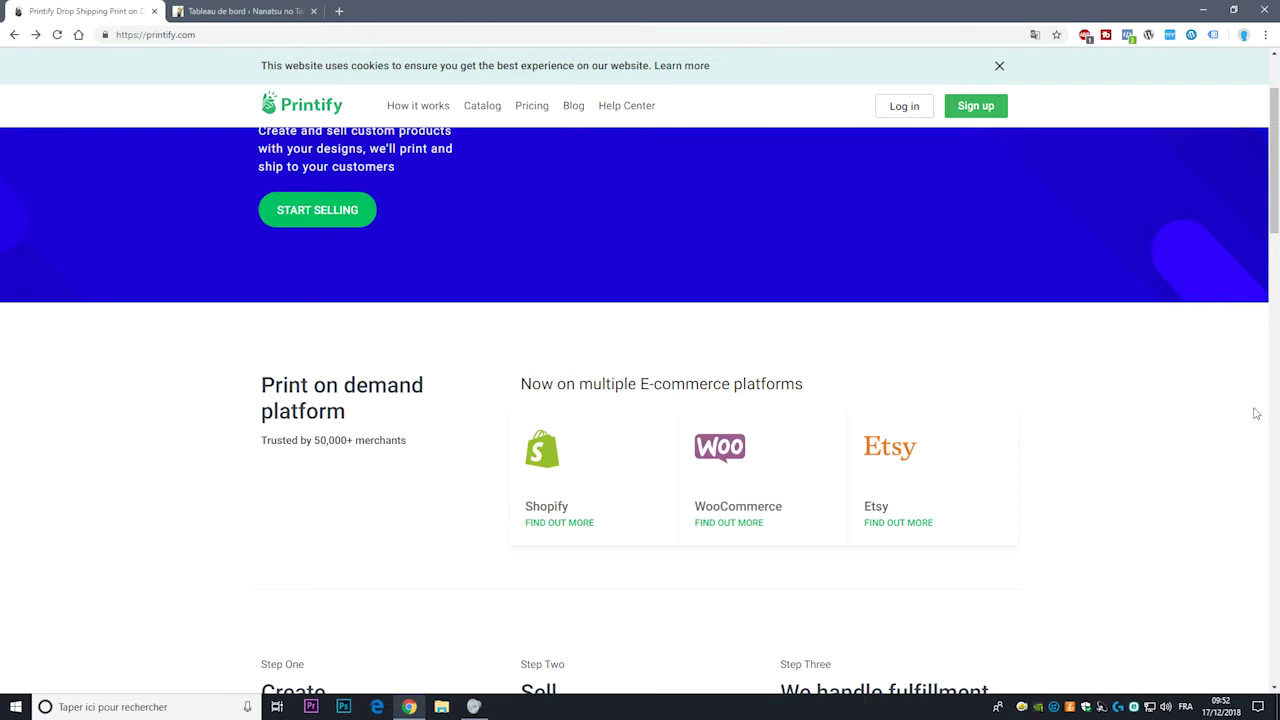
# Step: Open Printify's WooCommerce connection guide and download the Printify for WooCommerce plugin from WordPress.org
pyautogui.click(263, 34)
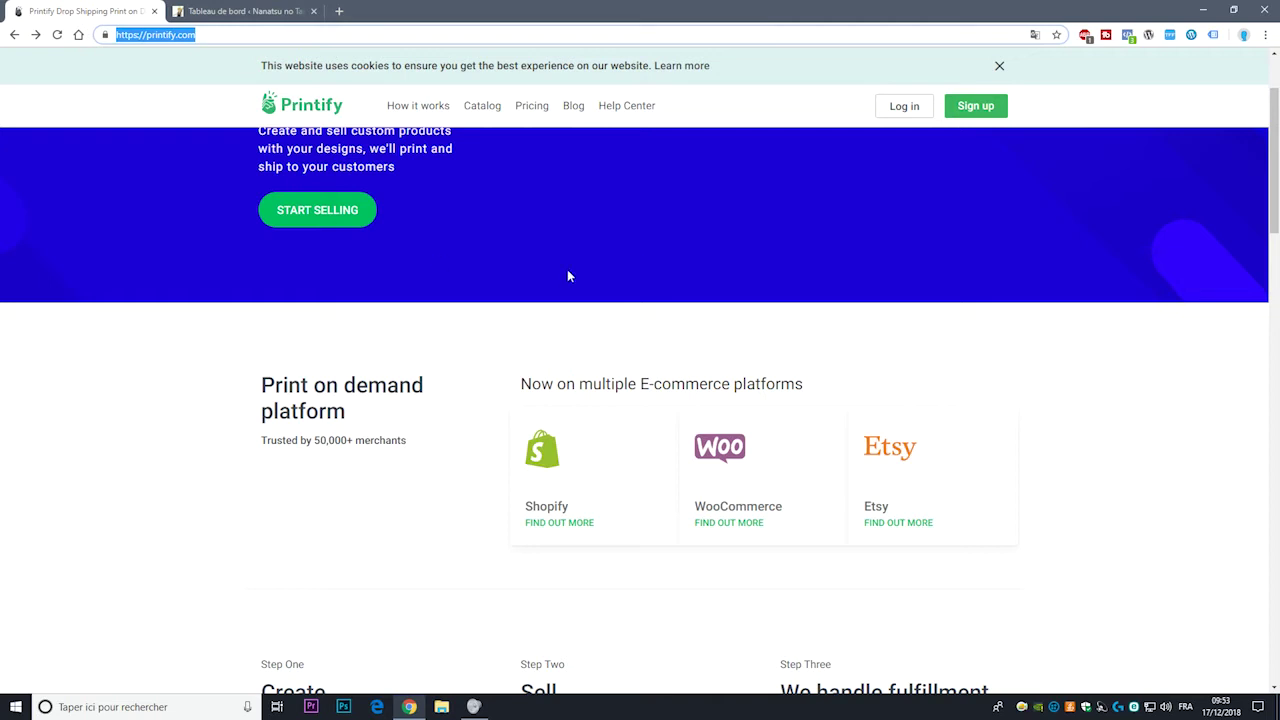
pyautogui.click(735, 472)
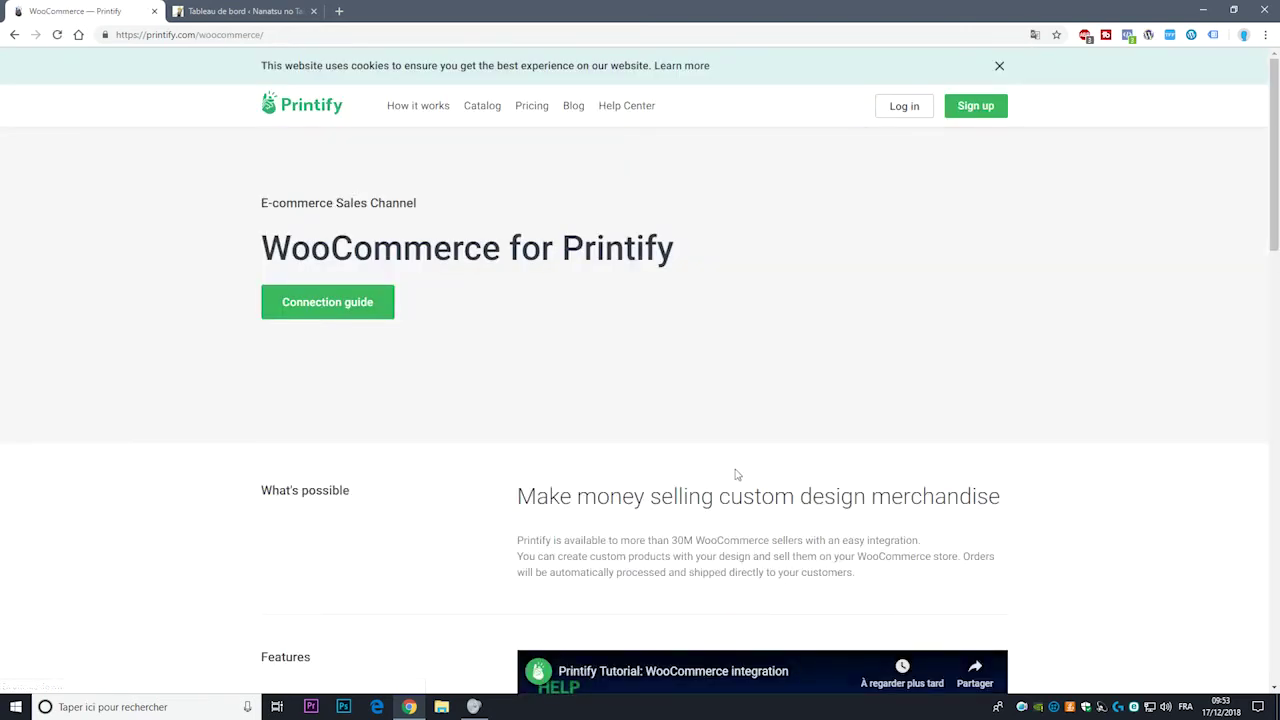
pyautogui.click(374, 312)
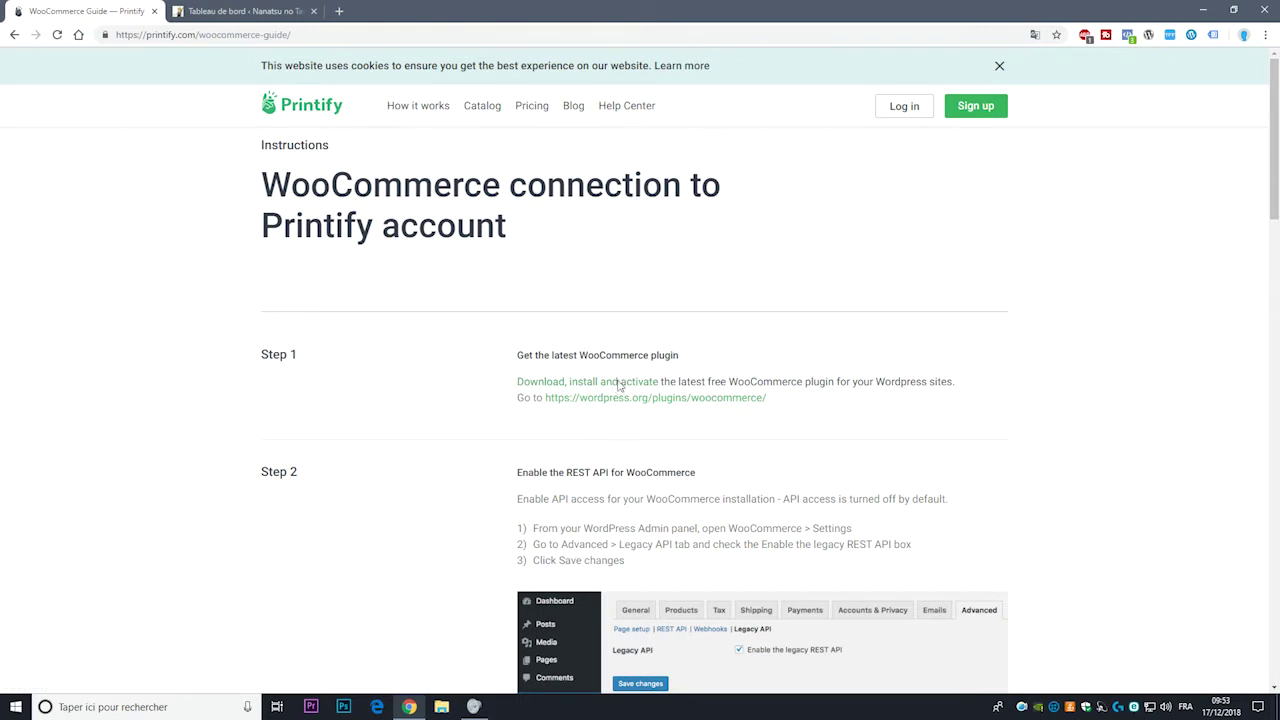
pyautogui.click(619, 386)
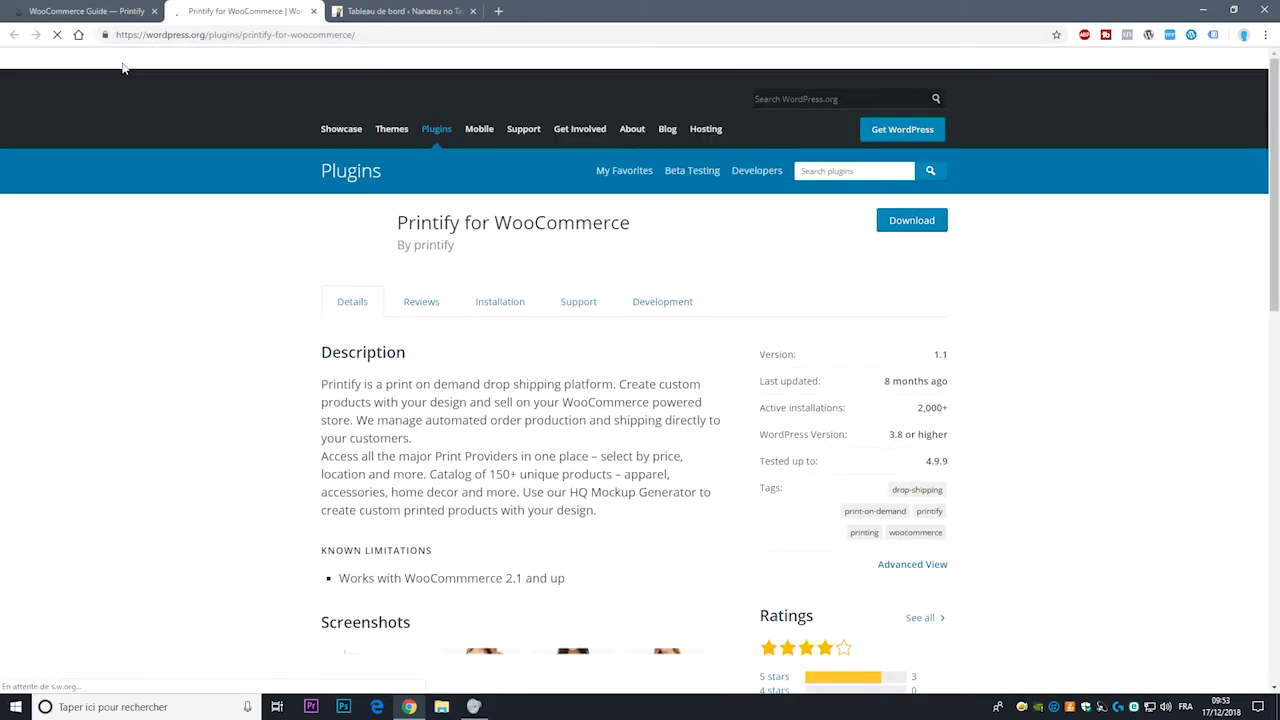
pyautogui.click(922, 222)
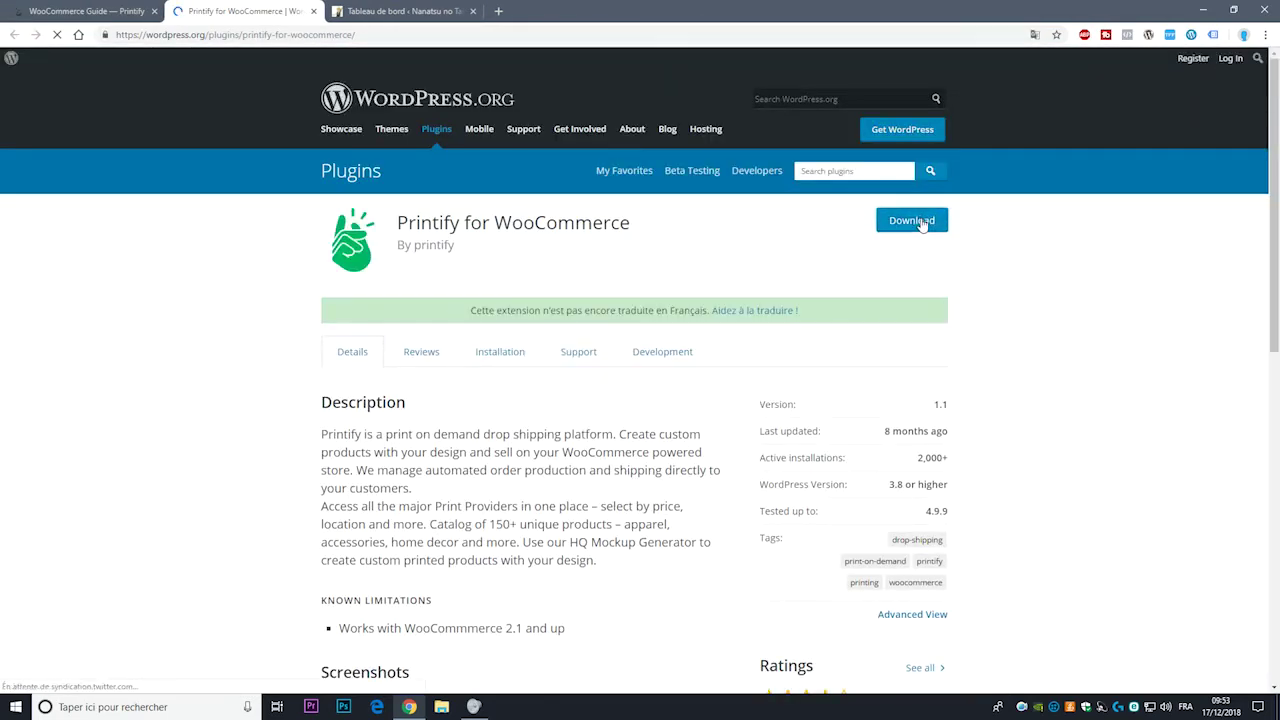
# Step: Review the WooCommerce connection guide's instructions on the REST API, permalink settings, store connection and live shipping rates
pyautogui.click(85, 11)
pyautogui.scroll(-2, 660, 380)
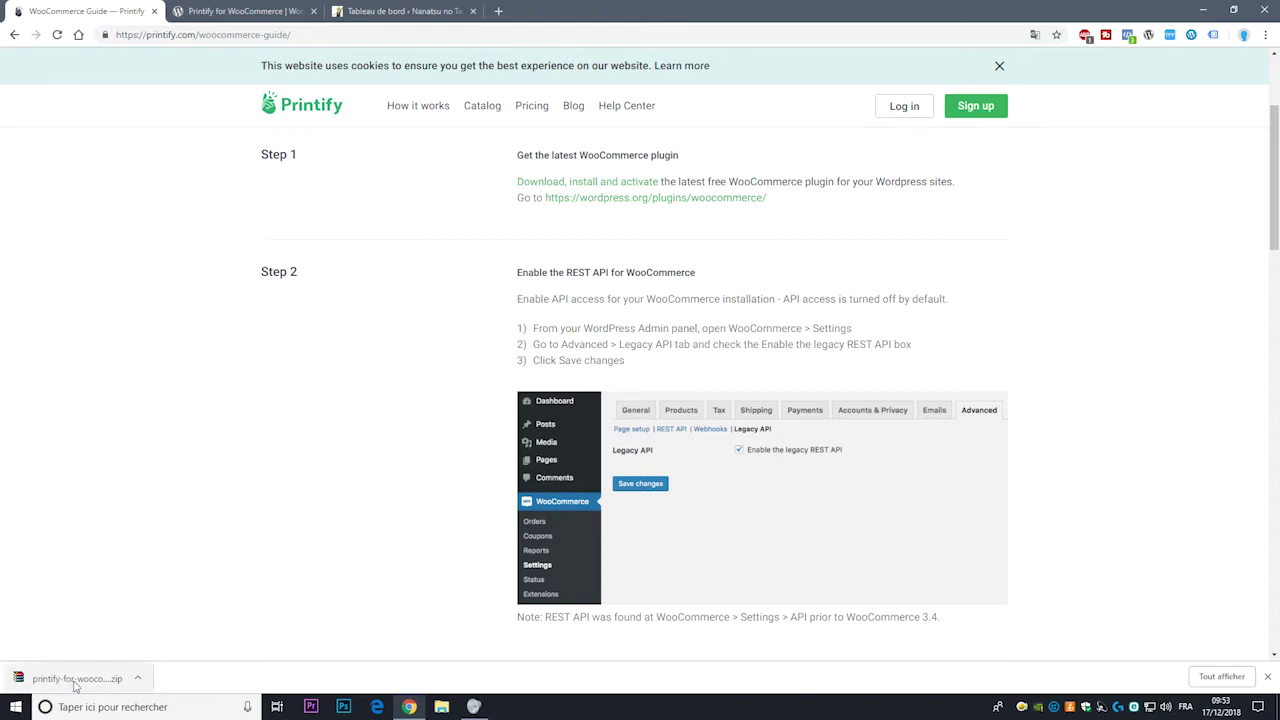
pyautogui.scroll(-1, 693, 477)
pyautogui.scroll(-2, 693, 477)
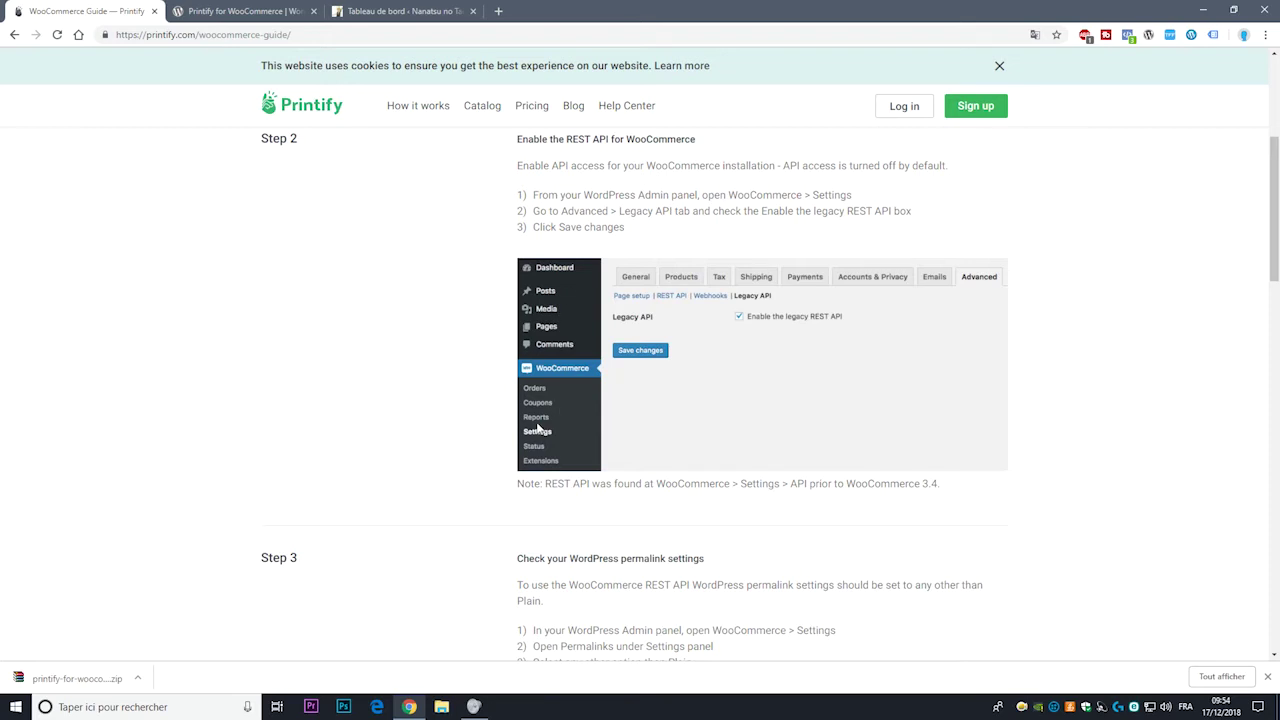
pyautogui.scroll(4, 757, 265)
pyautogui.scroll(-3, 718, 457)
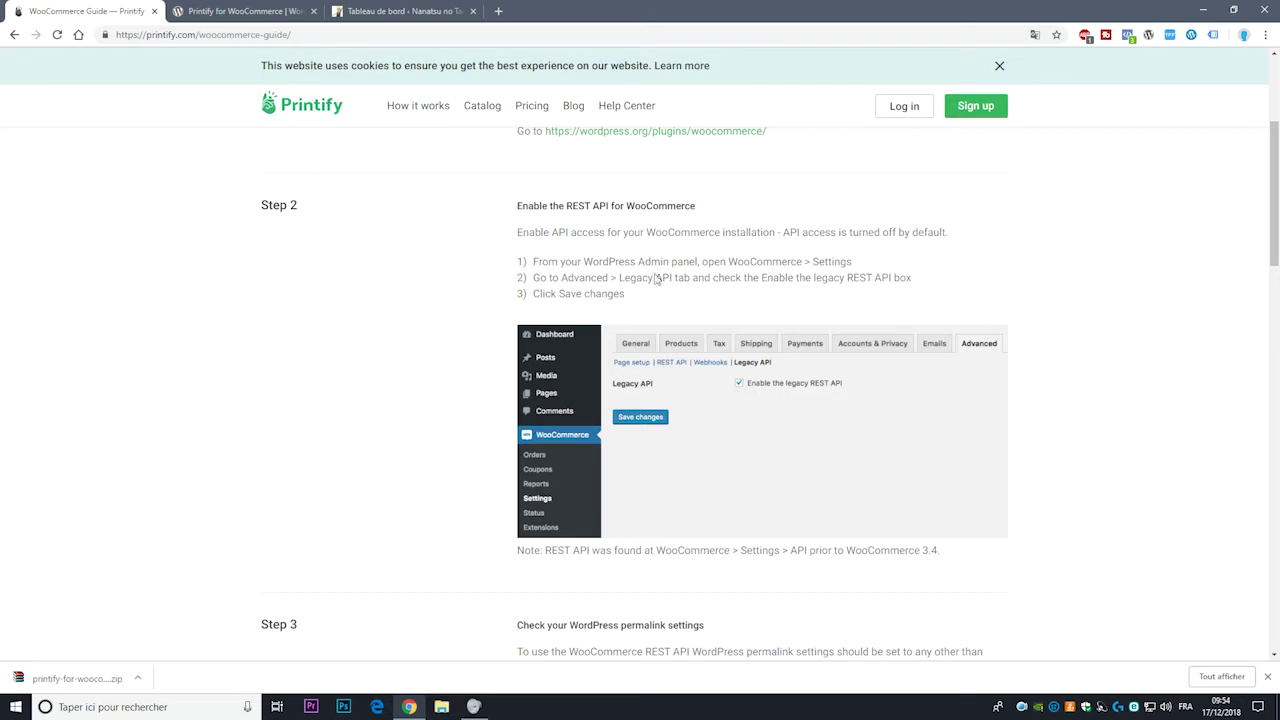
pyautogui.scroll(1, 491, 226)
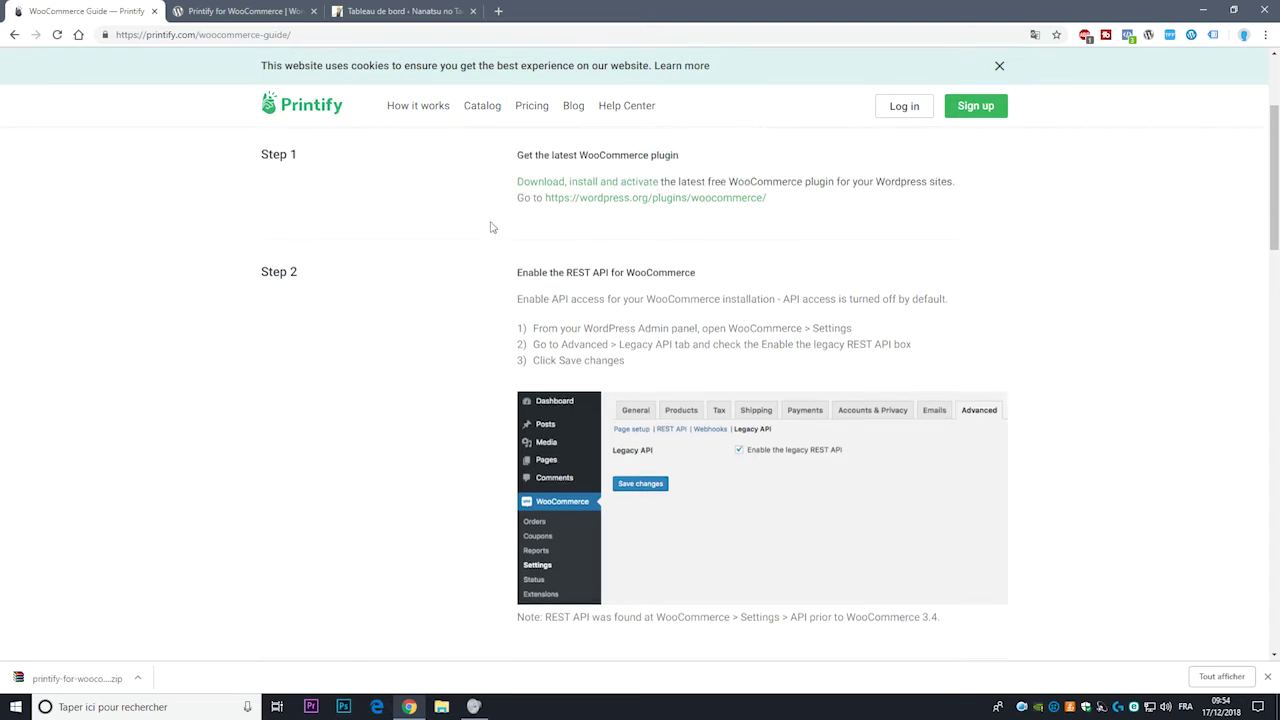
pyautogui.scroll(-3, 666, 320)
pyautogui.scroll(-1, 684, 334)
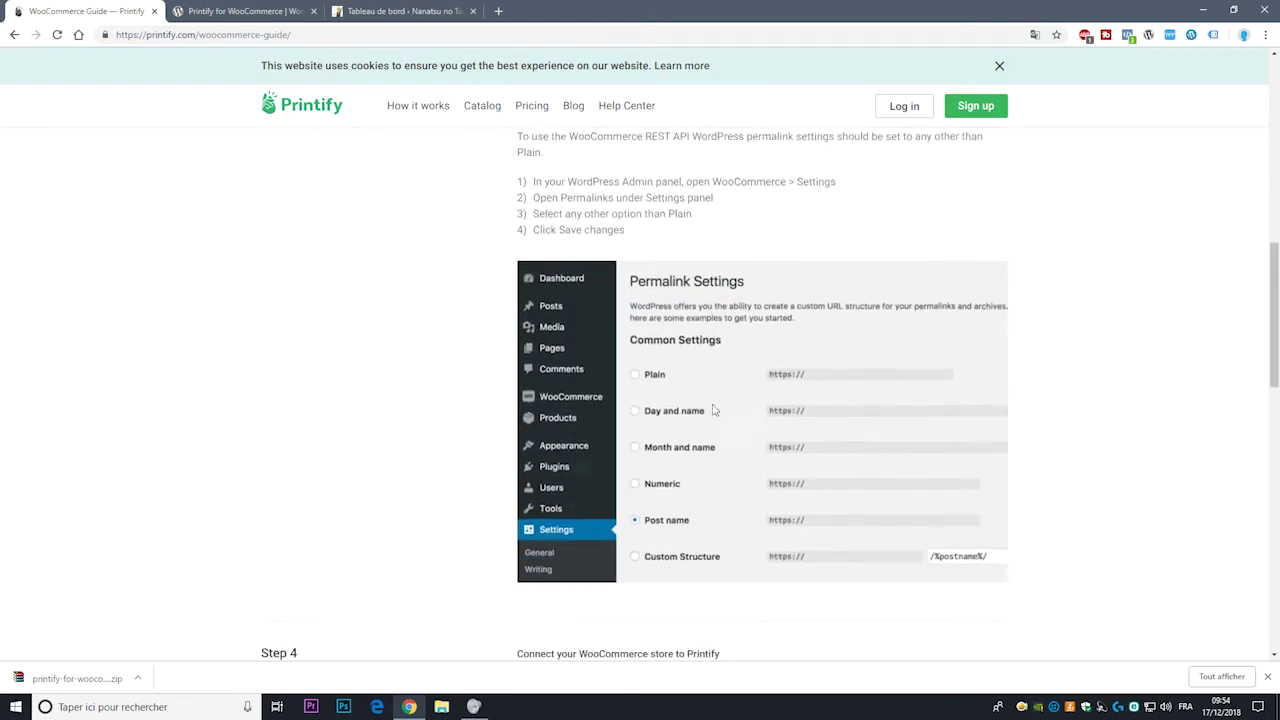
pyautogui.scroll(-1, 676, 400)
pyautogui.scroll(-2, 736, 344)
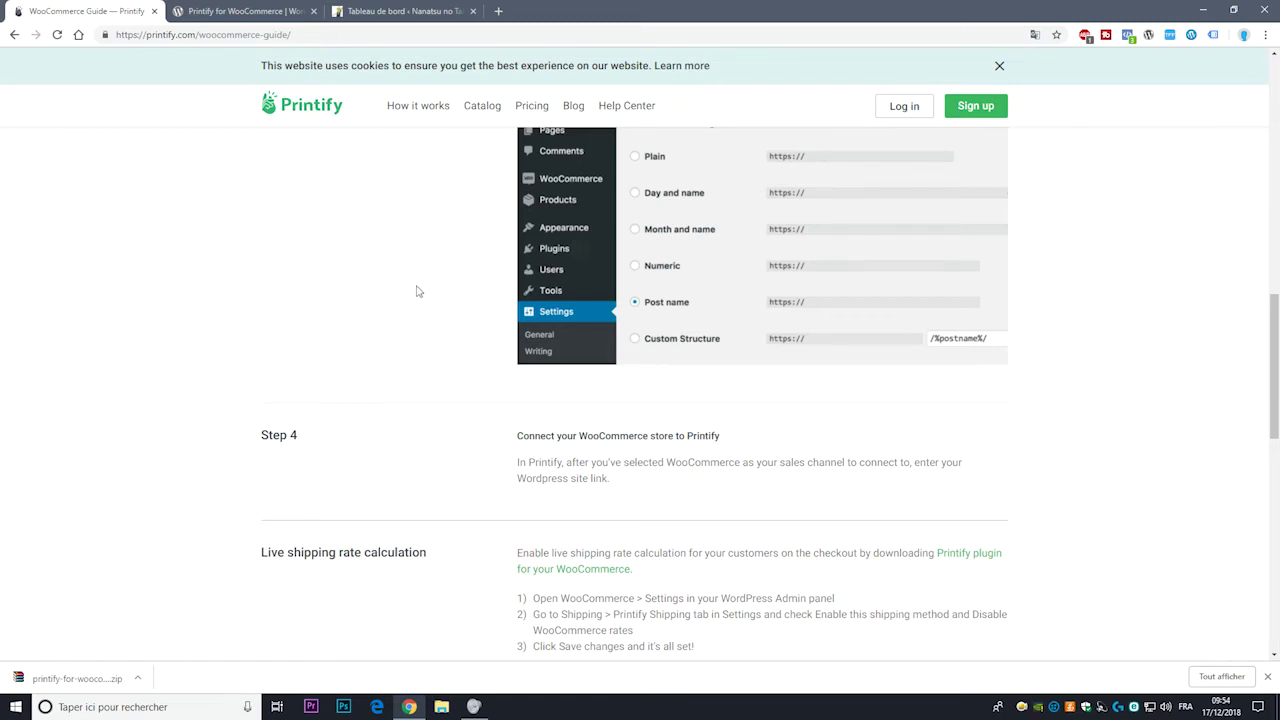
pyautogui.scroll(4, 612, 345)
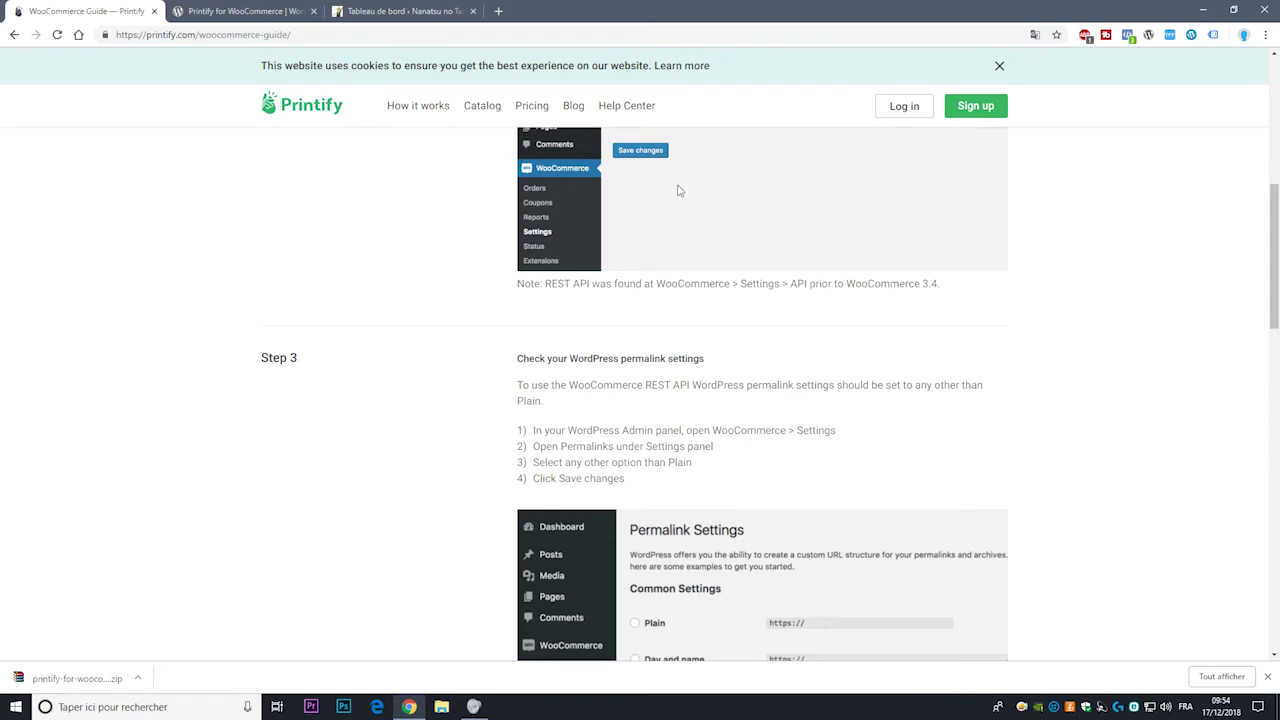
pyautogui.scroll(10, 645, 285)
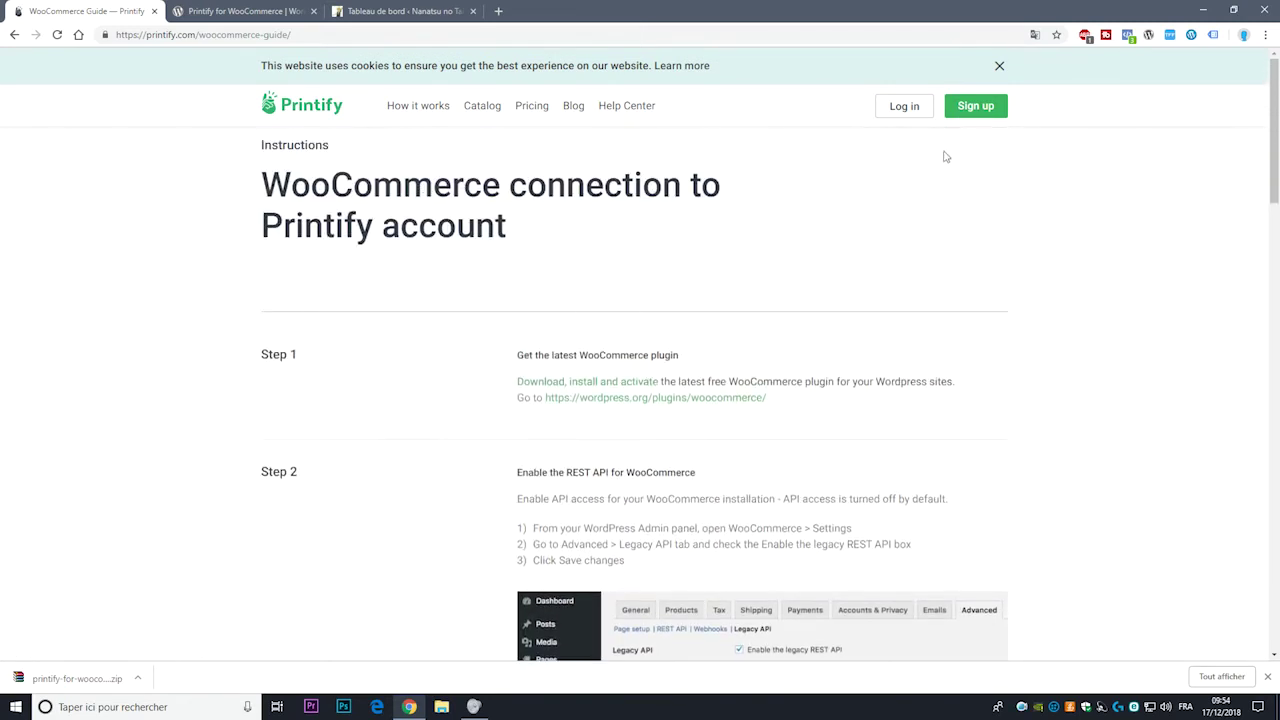
# Step: Log in to the Printify account and dismiss the browser's downloads bar
pyautogui.click(903, 112)
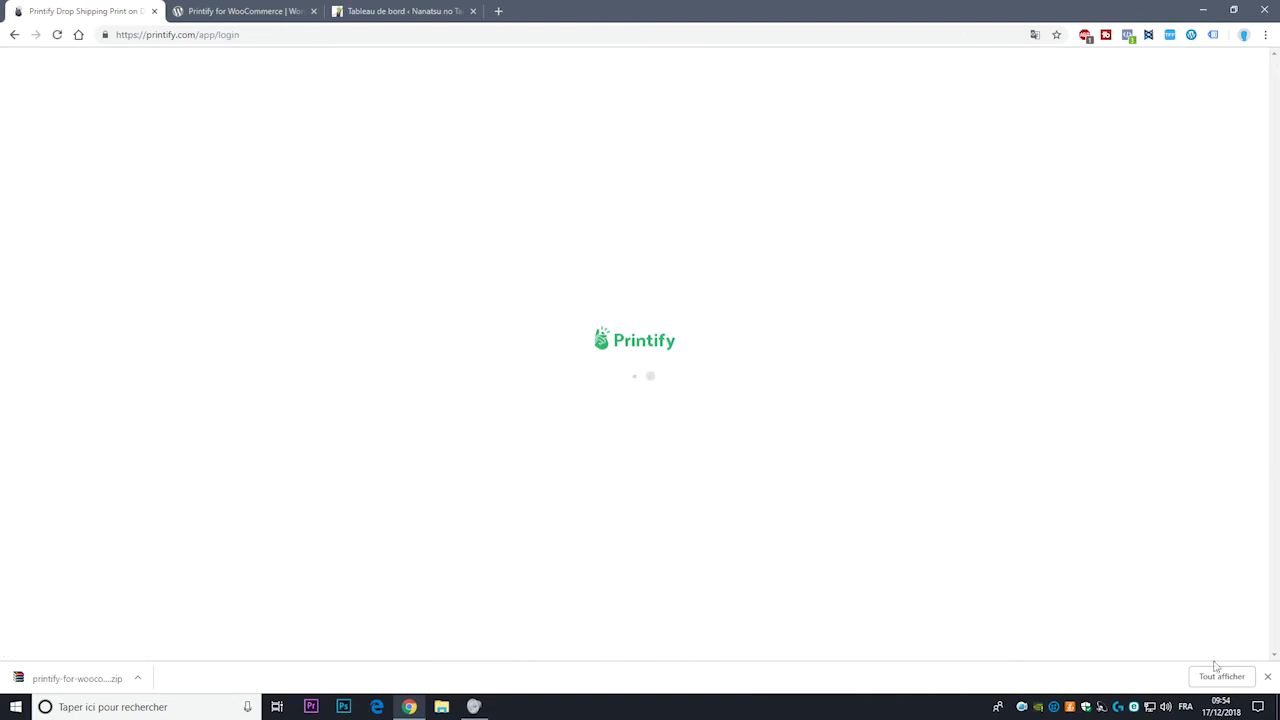
pyautogui.click(1266, 677)
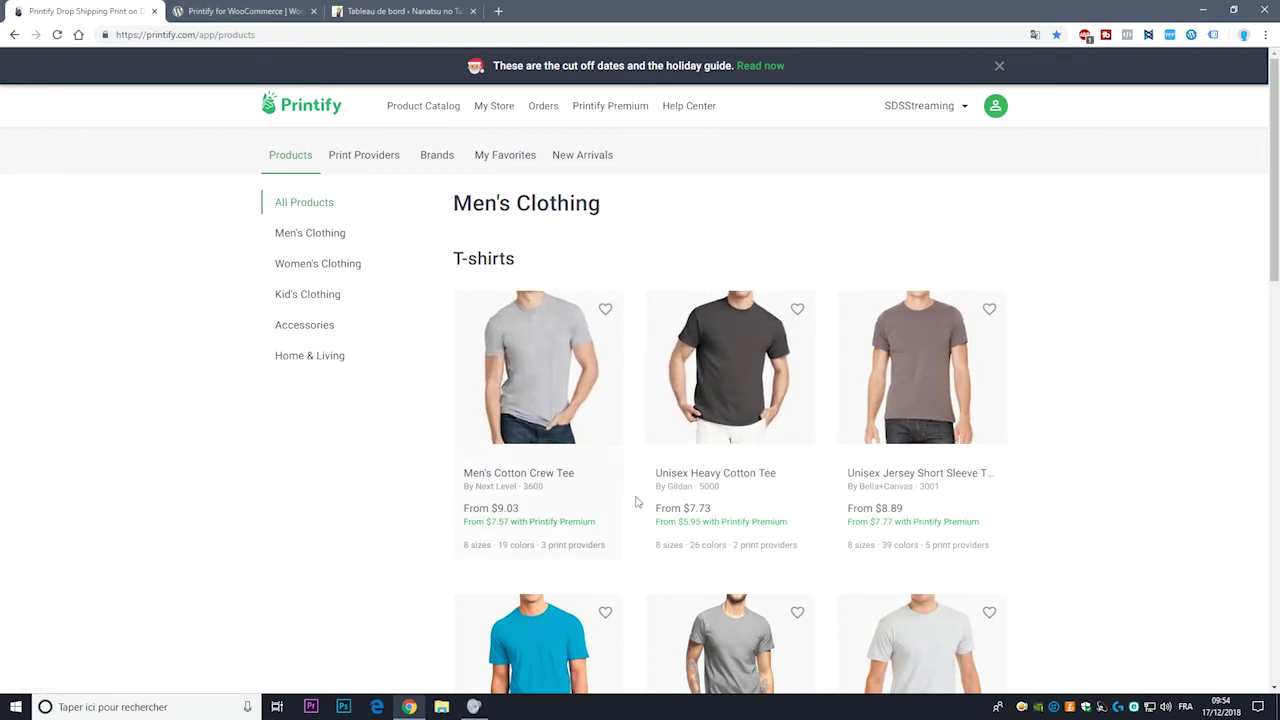
# Step: Browse the men's T-shirts in the product catalog and open the Unisex Heavy Cotton Tee by Gildan
pyautogui.scroll(-2, 692, 455)
pyautogui.scroll(1, 620, 440)
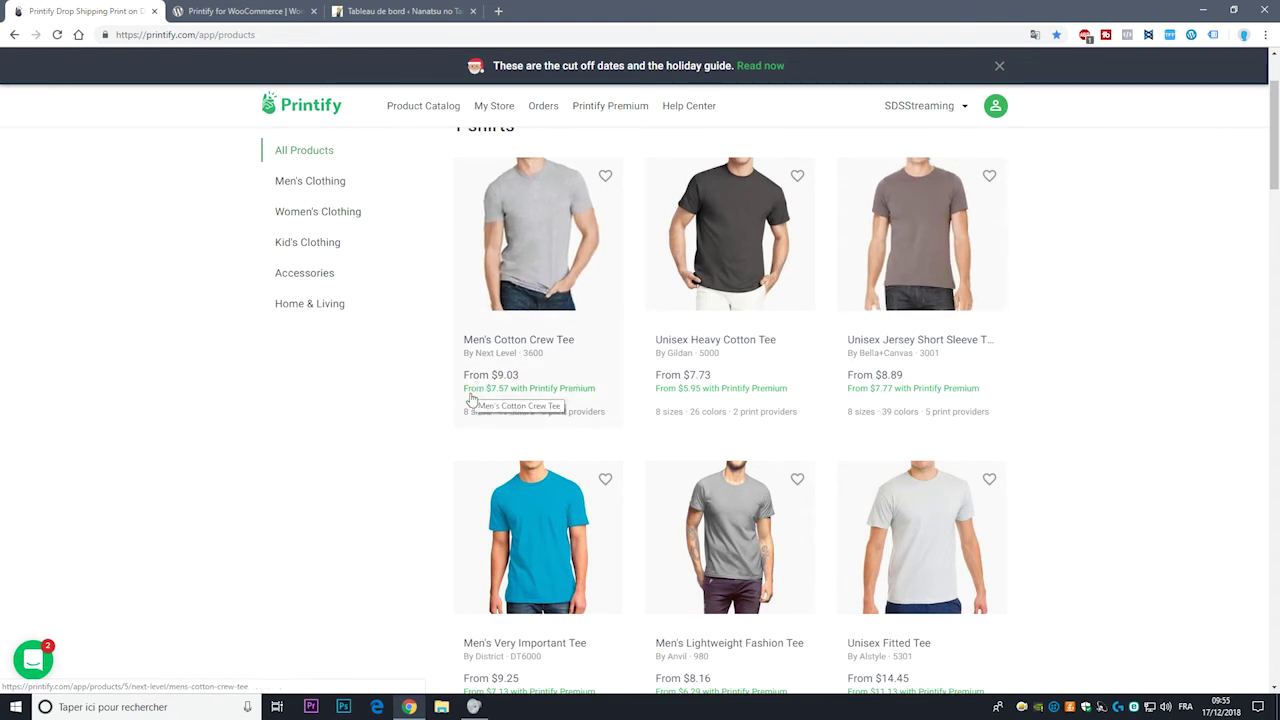
pyautogui.scroll(-3, 829, 437)
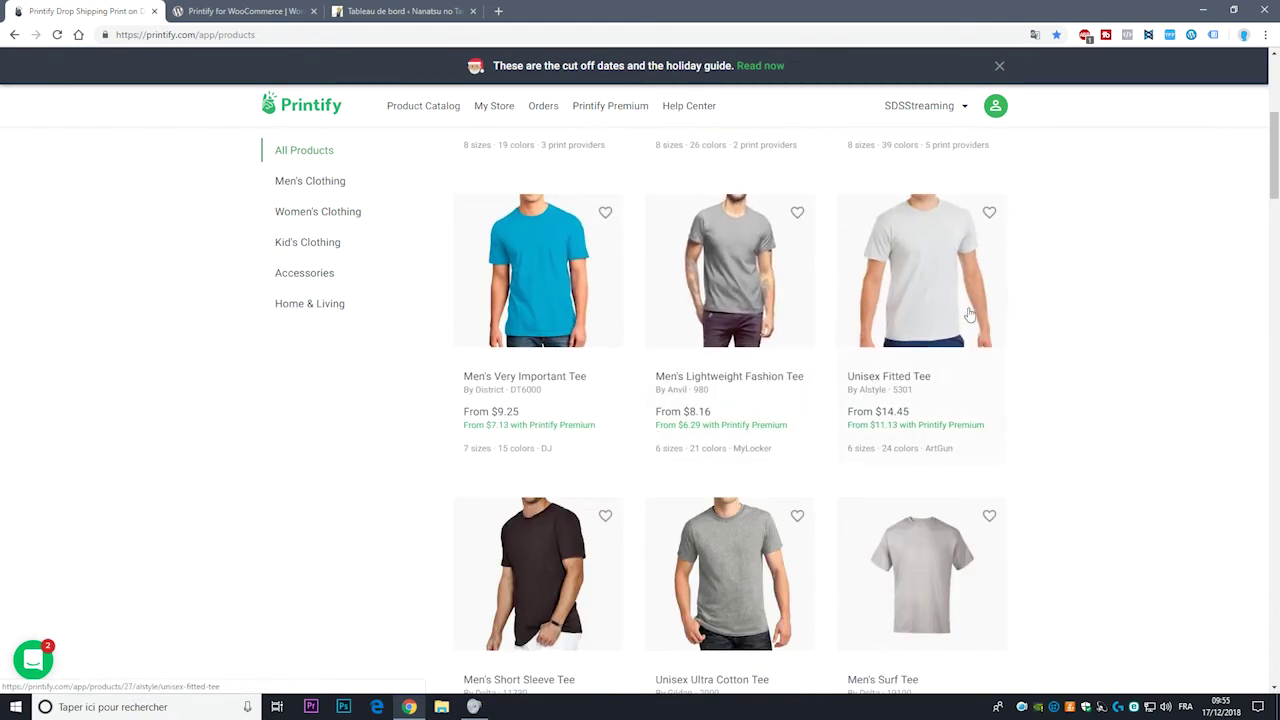
pyautogui.scroll(-2, 848, 369)
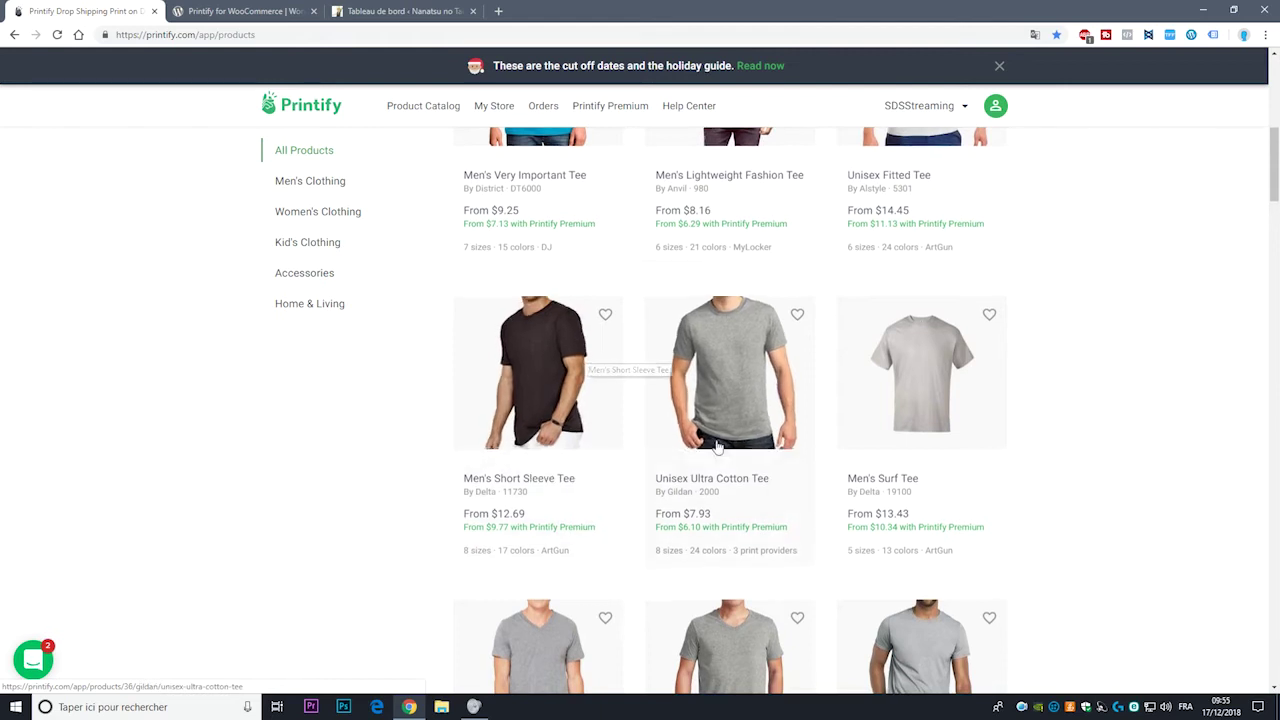
pyautogui.scroll(-3, 586, 390)
pyautogui.scroll(-2, 610, 452)
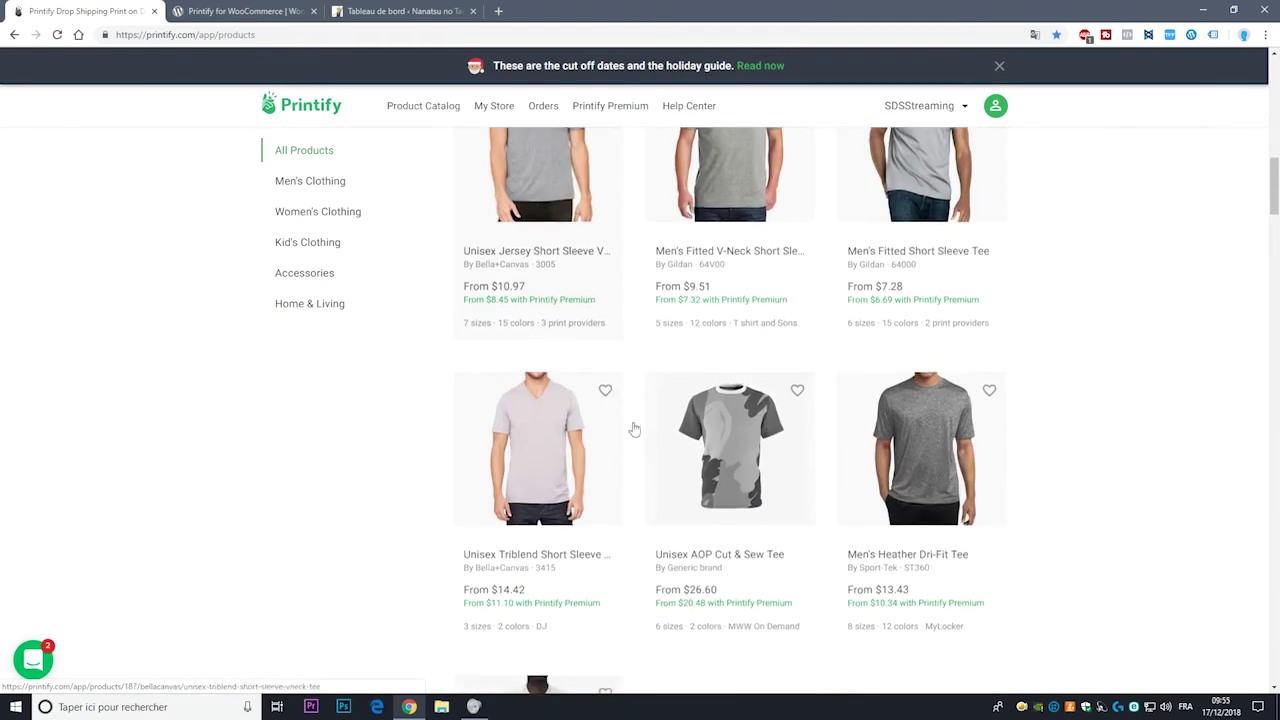
pyautogui.scroll(-1, 789, 509)
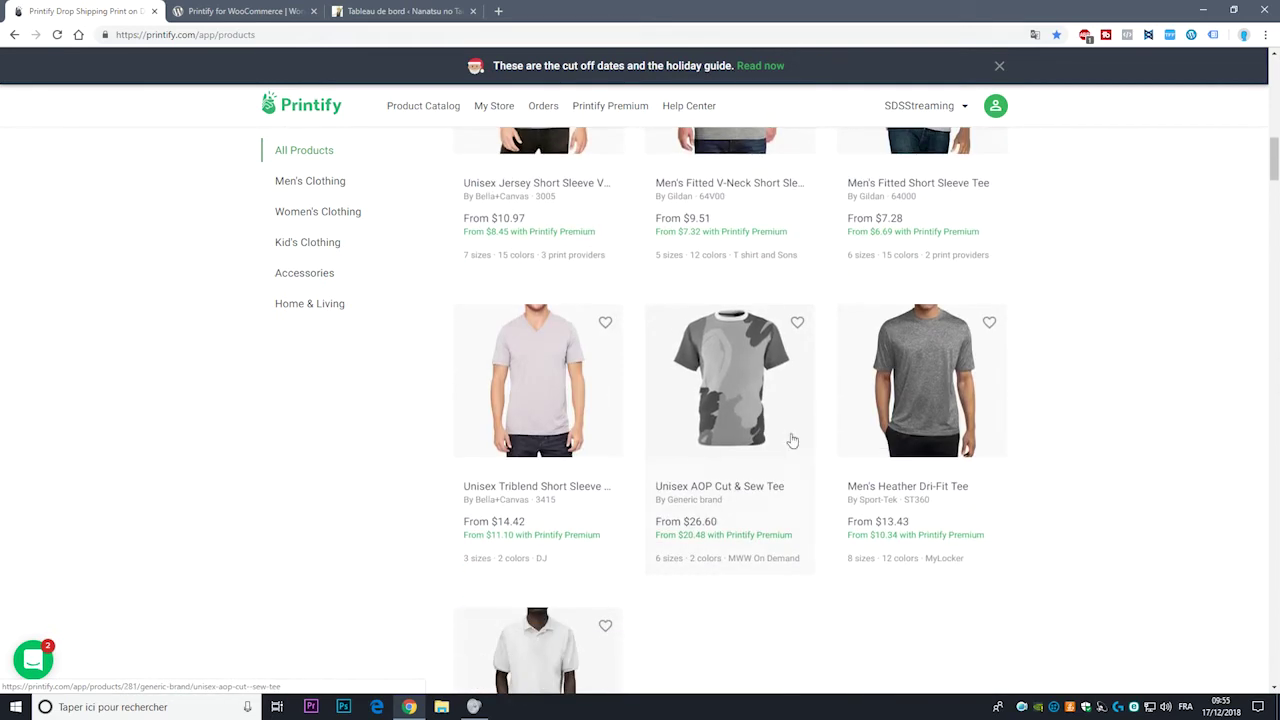
pyautogui.scroll(-2, 726, 437)
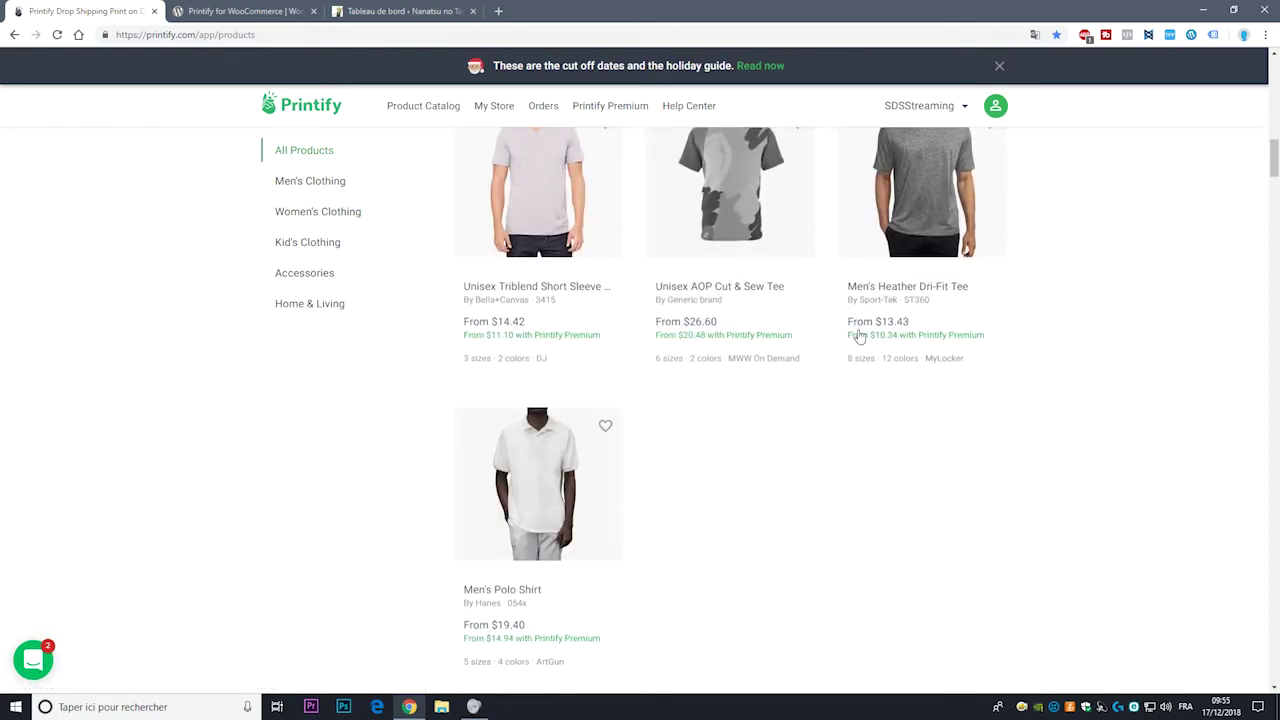
pyautogui.scroll(7, 845, 315)
pyautogui.scroll(7, 843, 310)
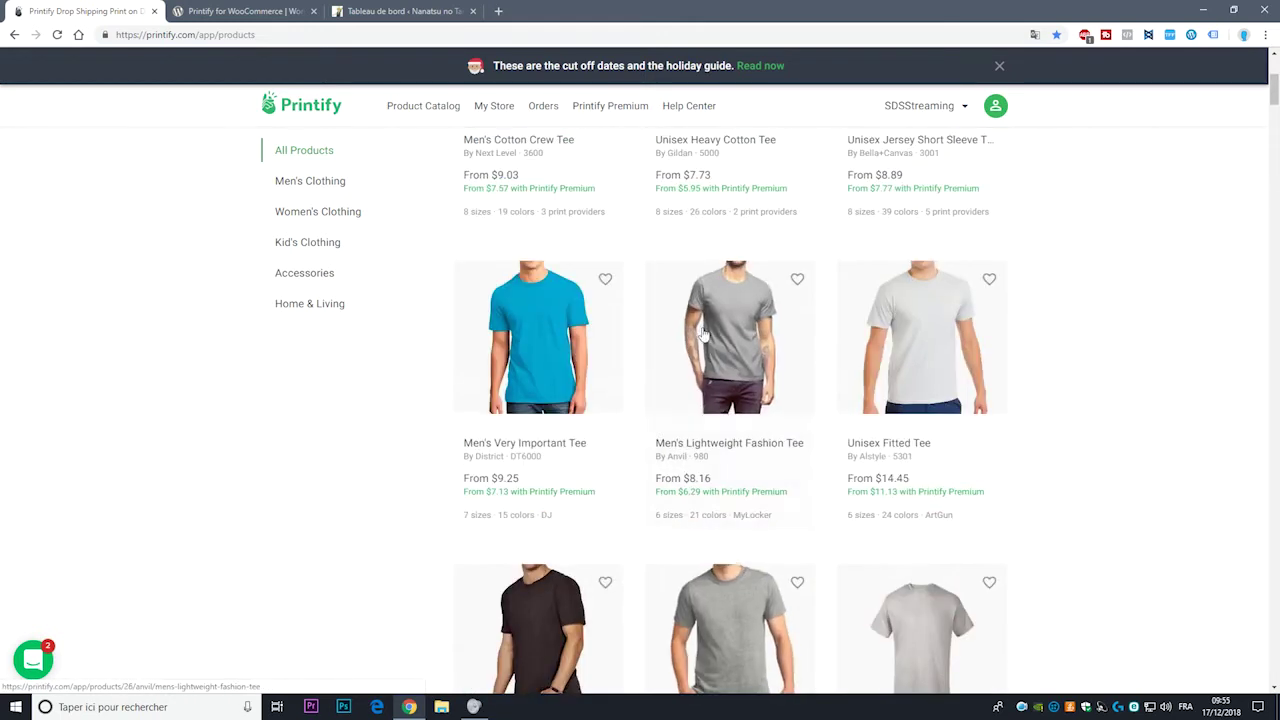
pyautogui.scroll(-2, 701, 349)
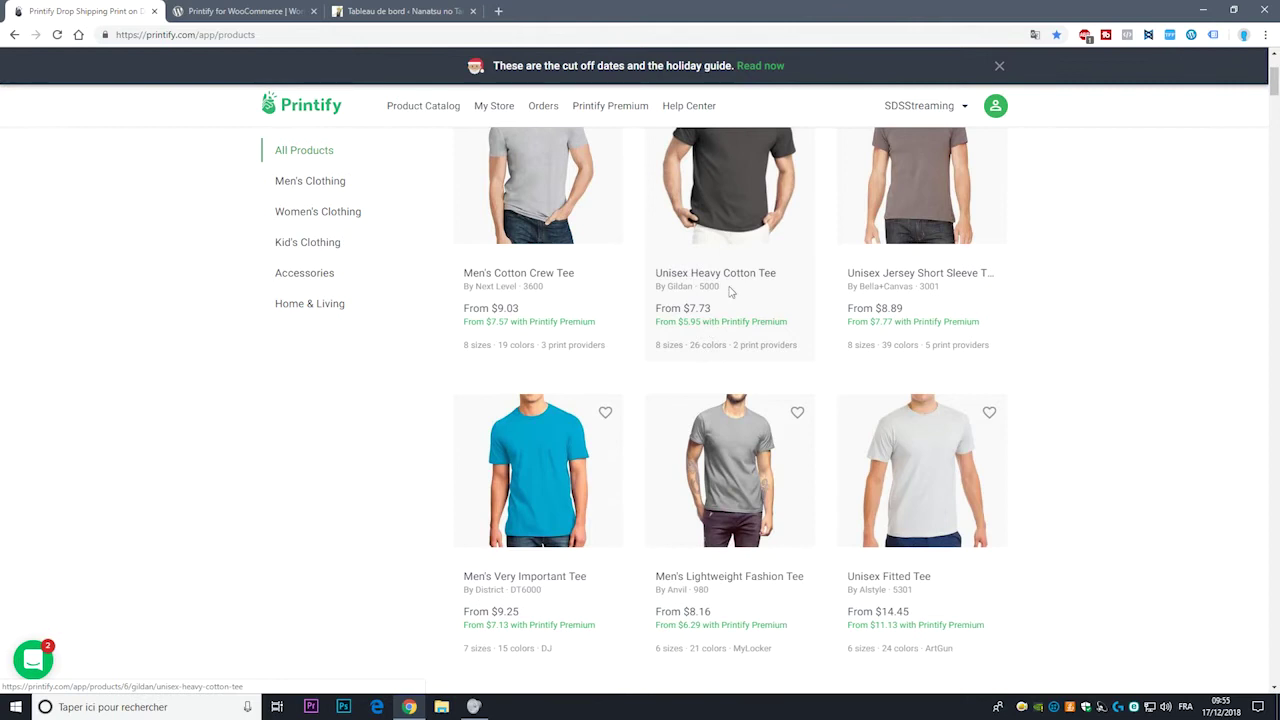
pyautogui.scroll(1, 735, 323)
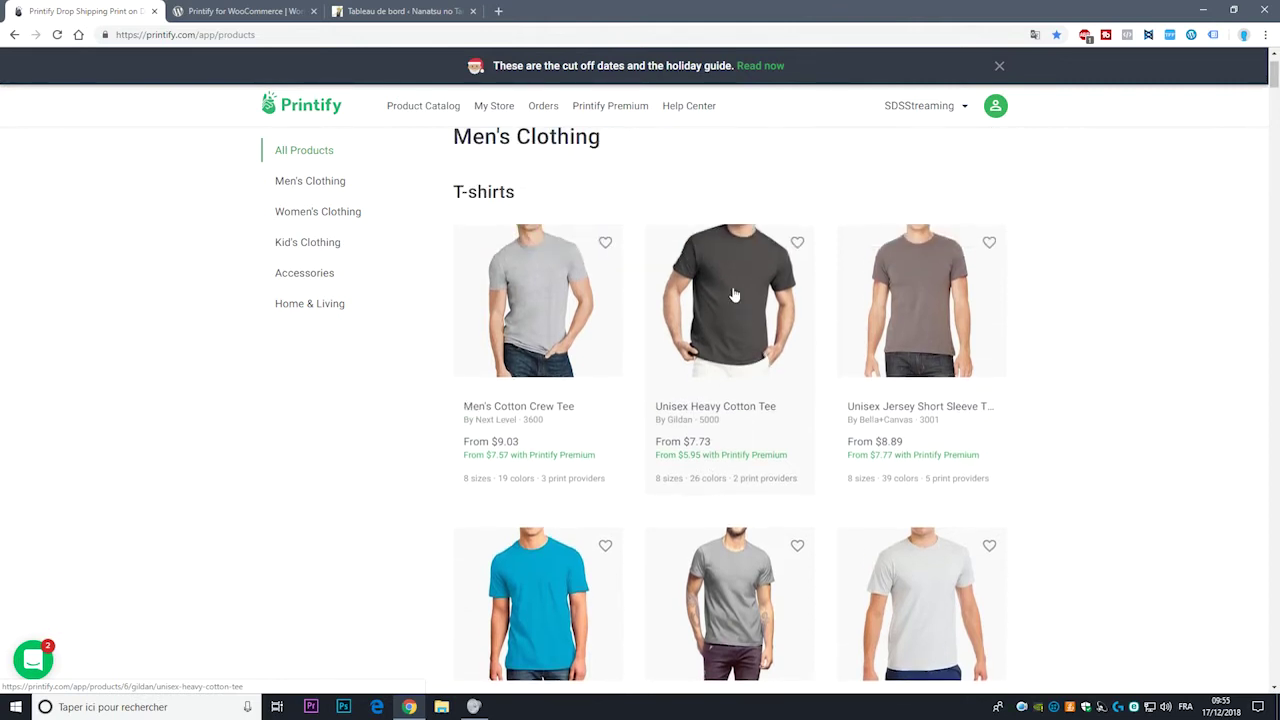
pyautogui.click(732, 292)
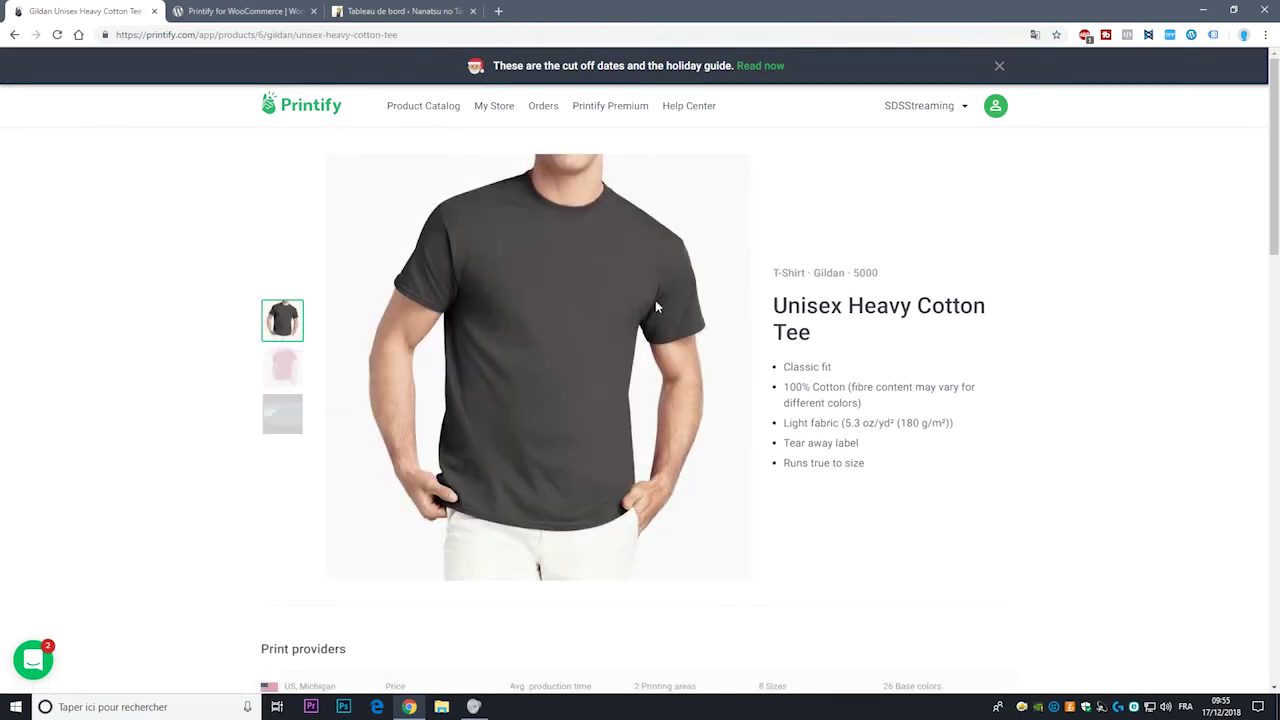
# Step: Compare the locations and prices of the MyLocker and T shirt and Sons print providers, dismissing the chat message
pyautogui.scroll(-4, 655, 300)
pyautogui.moveTo(240, 291); pyautogui.dragTo(483, 466)
pyautogui.click(200, 360)
pyautogui.moveTo(234, 297); pyautogui.dragTo(437, 307)
pyautogui.click(208, 416)
pyautogui.moveTo(208, 416); pyautogui.dragTo(381, 441)
pyautogui.click(163, 431)
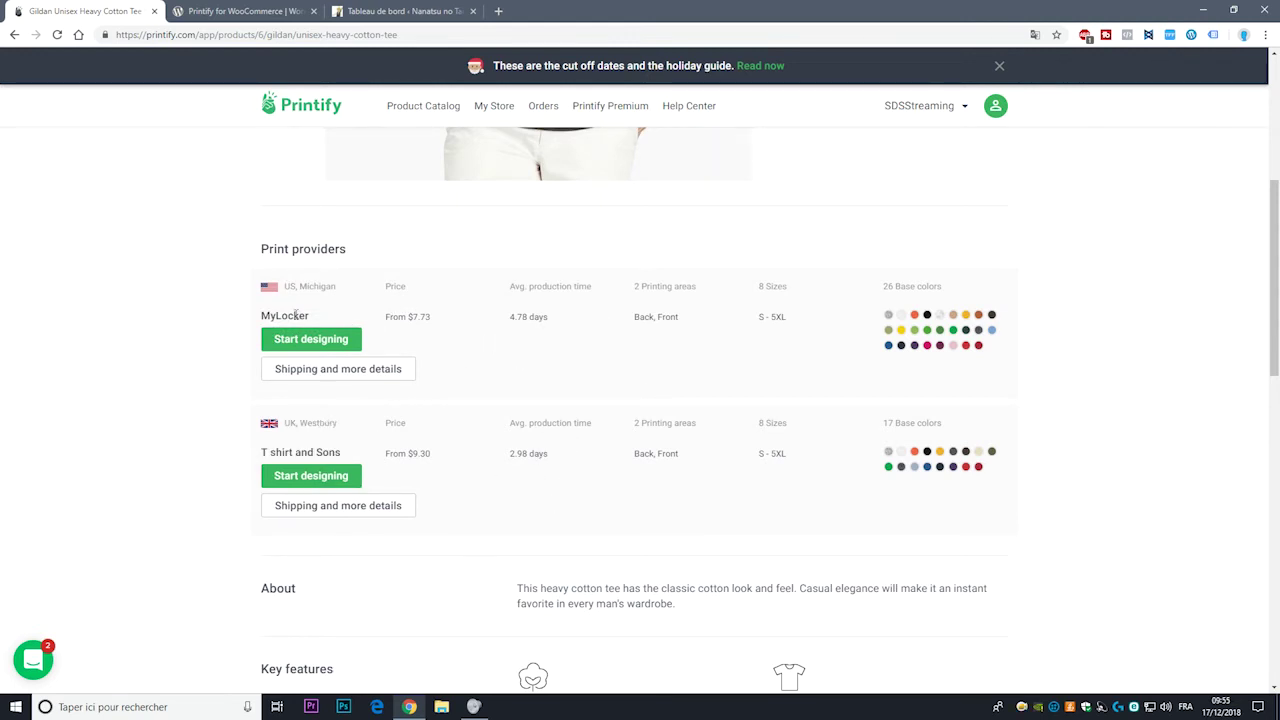
pyautogui.moveTo(212, 286); pyautogui.dragTo(460, 328)
pyautogui.click(449, 322)
pyautogui.moveTo(245, 416); pyautogui.dragTo(455, 441)
pyautogui.click(165, 451)
pyautogui.click(430, 451)
pyautogui.click(438, 453)
pyautogui.tripleClick(438, 453)
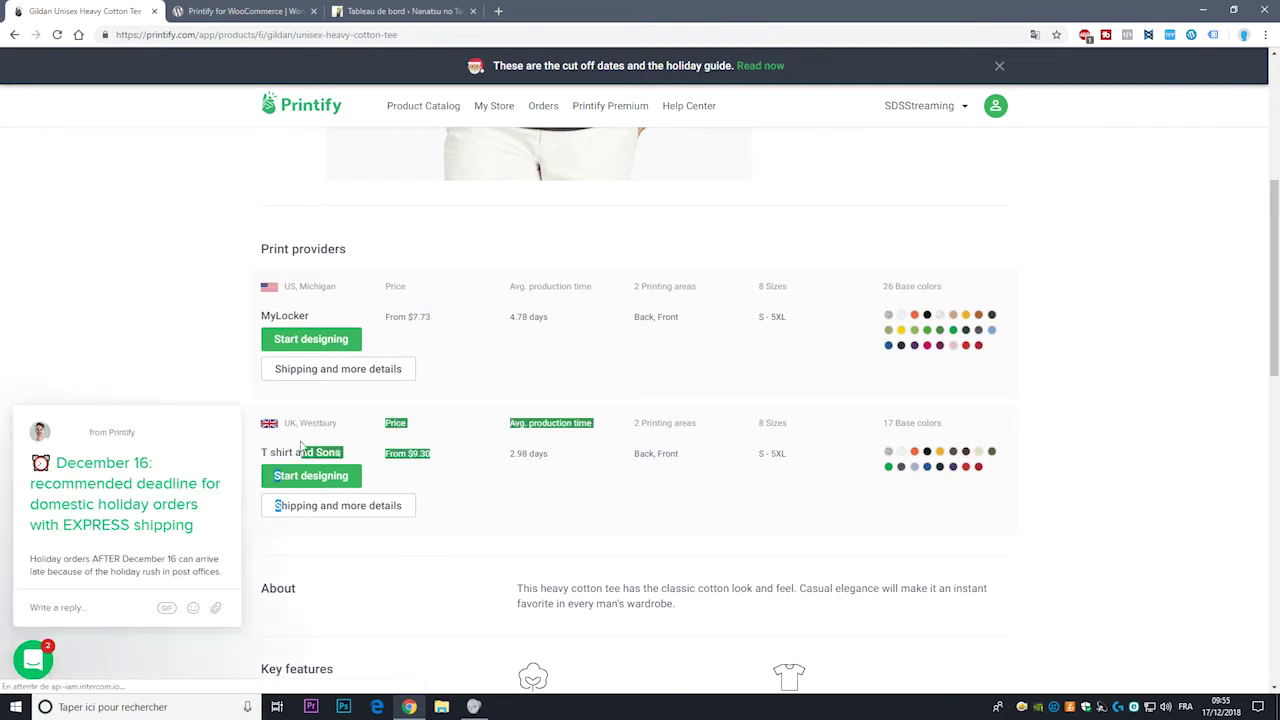
pyautogui.click(447, 321)
pyautogui.moveTo(447, 321); pyautogui.dragTo(406, 313)
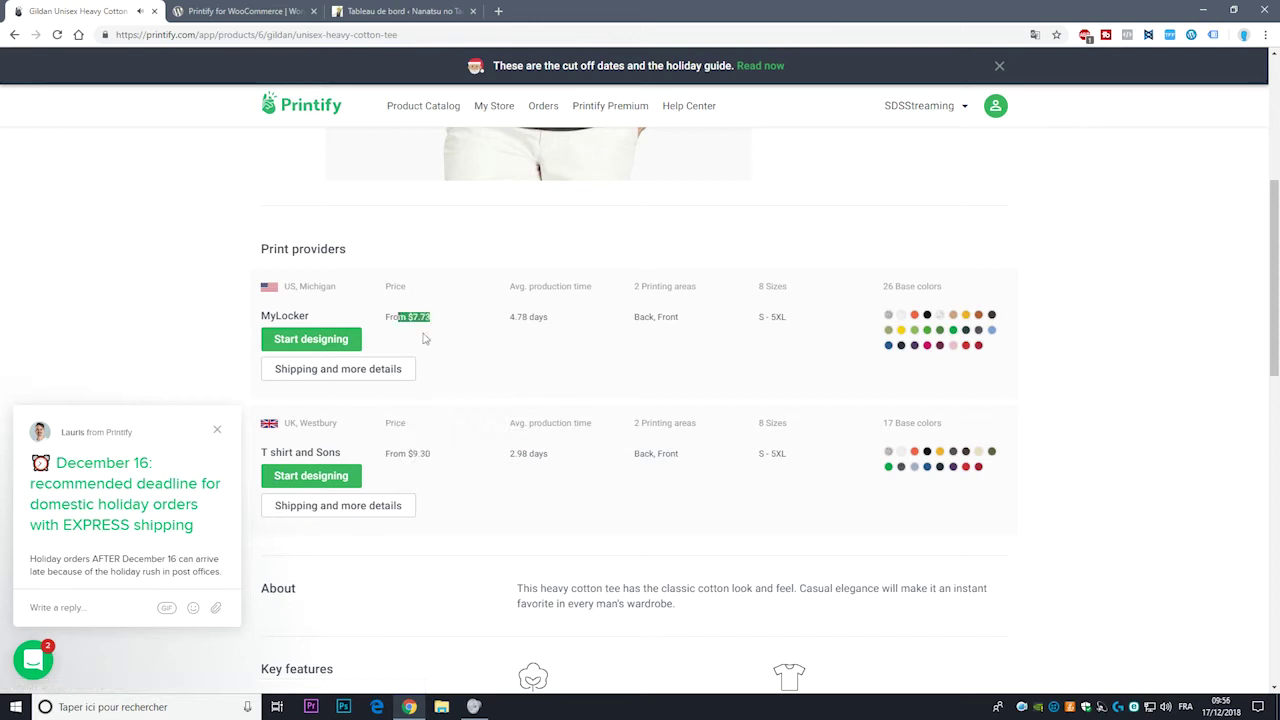
pyautogui.click(218, 435)
pyautogui.click(177, 472)
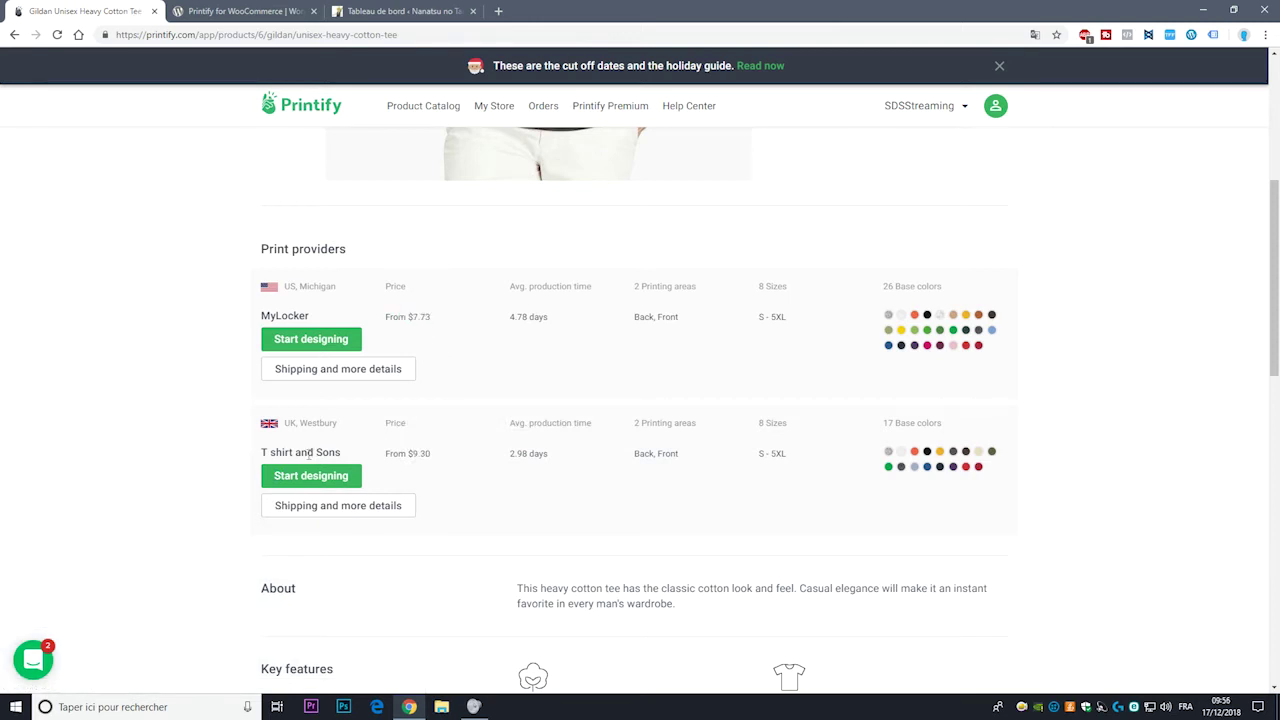
# Step: Start designing the tee with T shirt and Sons and add the red 1920 x 1080 px white-haired character image to the front side
pyautogui.click(308, 477)
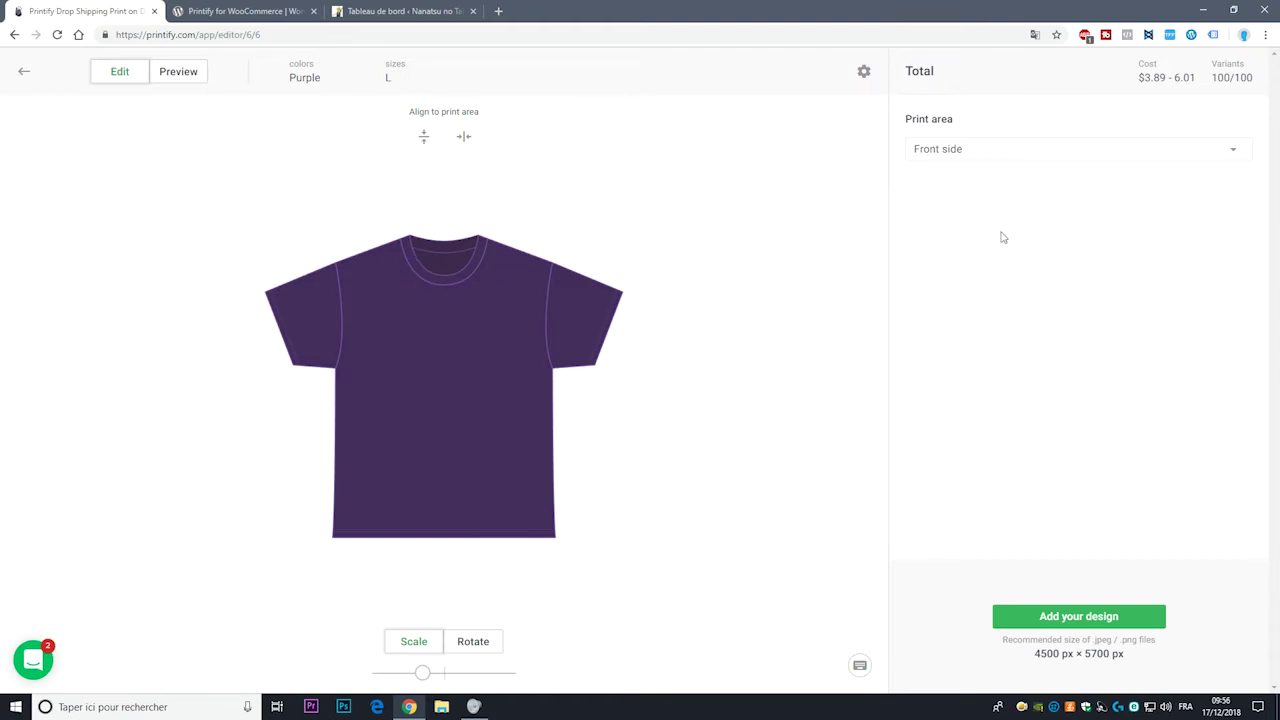
pyautogui.click(1078, 618)
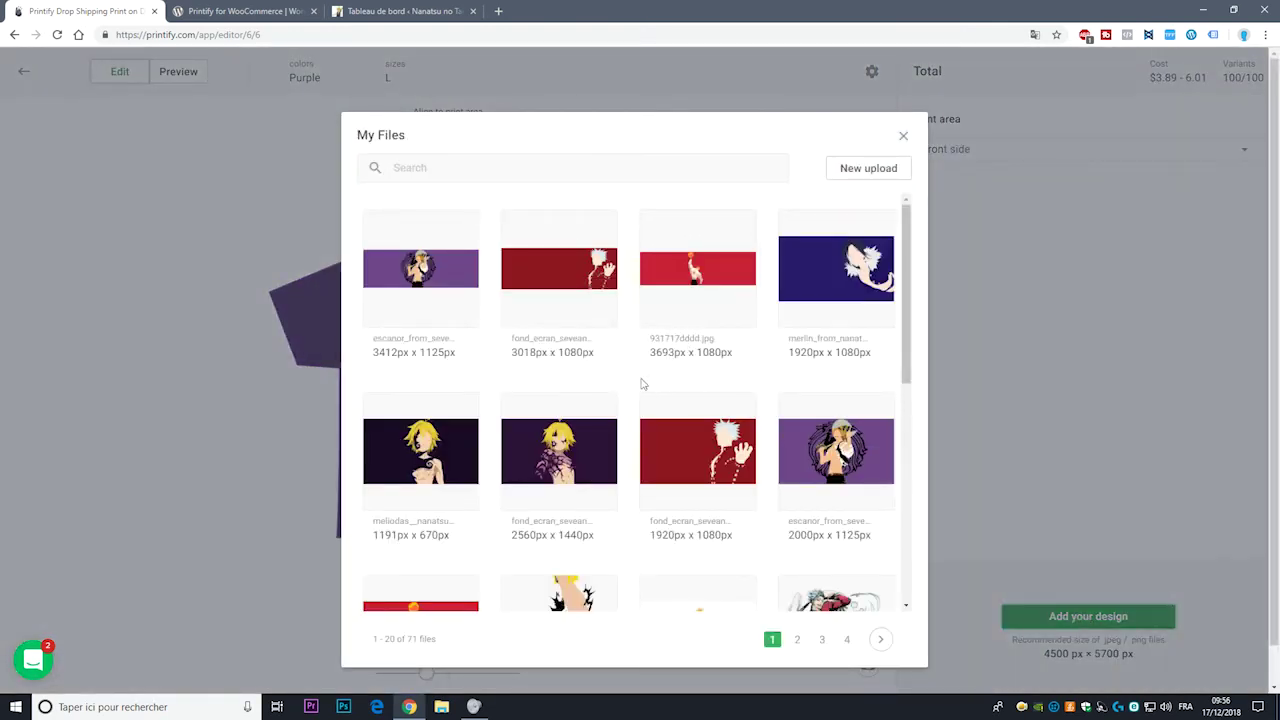
pyautogui.click(699, 479)
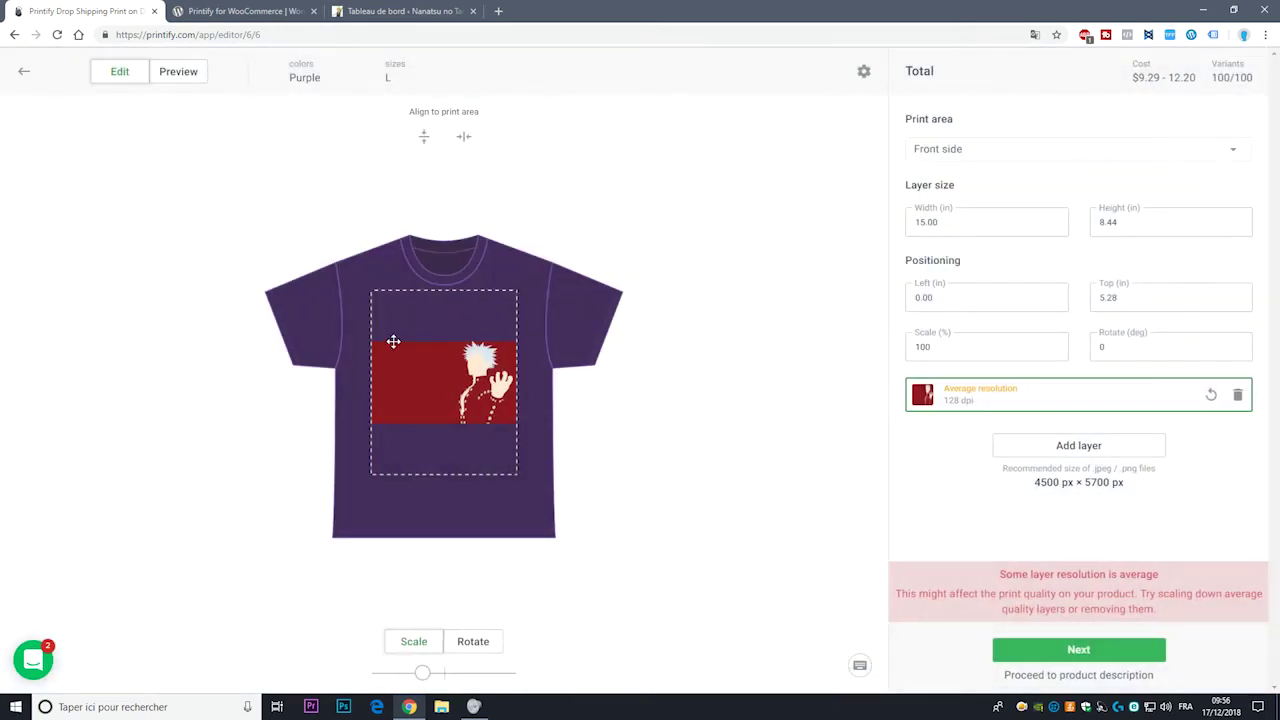
# Step: Reposition the image on the shirt front at left 0.00 in and top about 4.46 in
pyautogui.moveTo(422, 372); pyautogui.dragTo(474, 383)
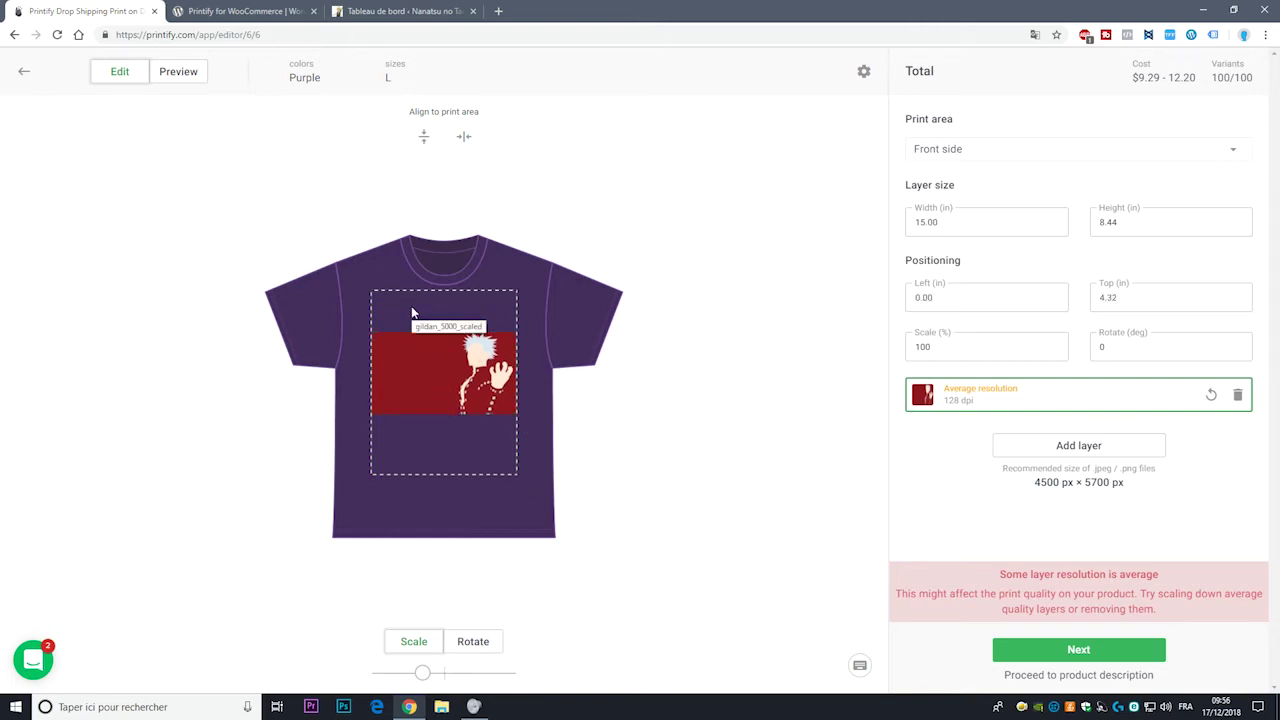
pyautogui.moveTo(470, 384); pyautogui.dragTo(422, 382)
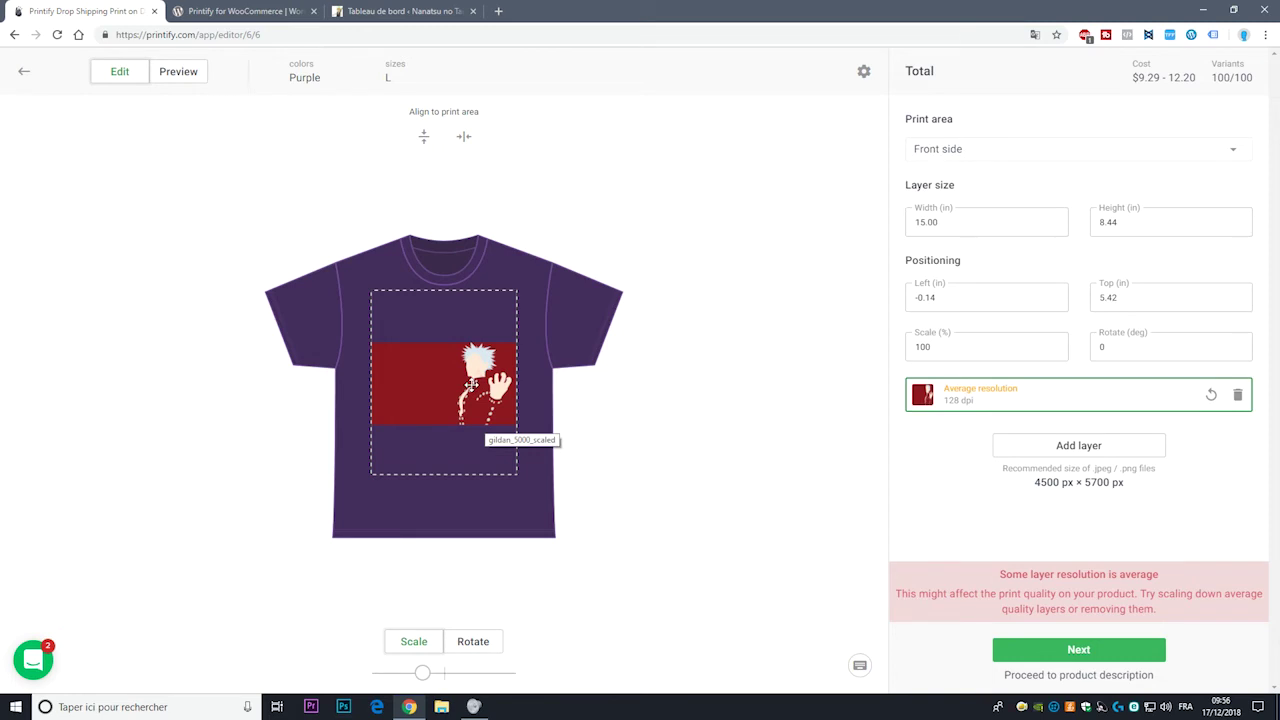
pyautogui.moveTo(452, 374); pyautogui.dragTo(457, 369)
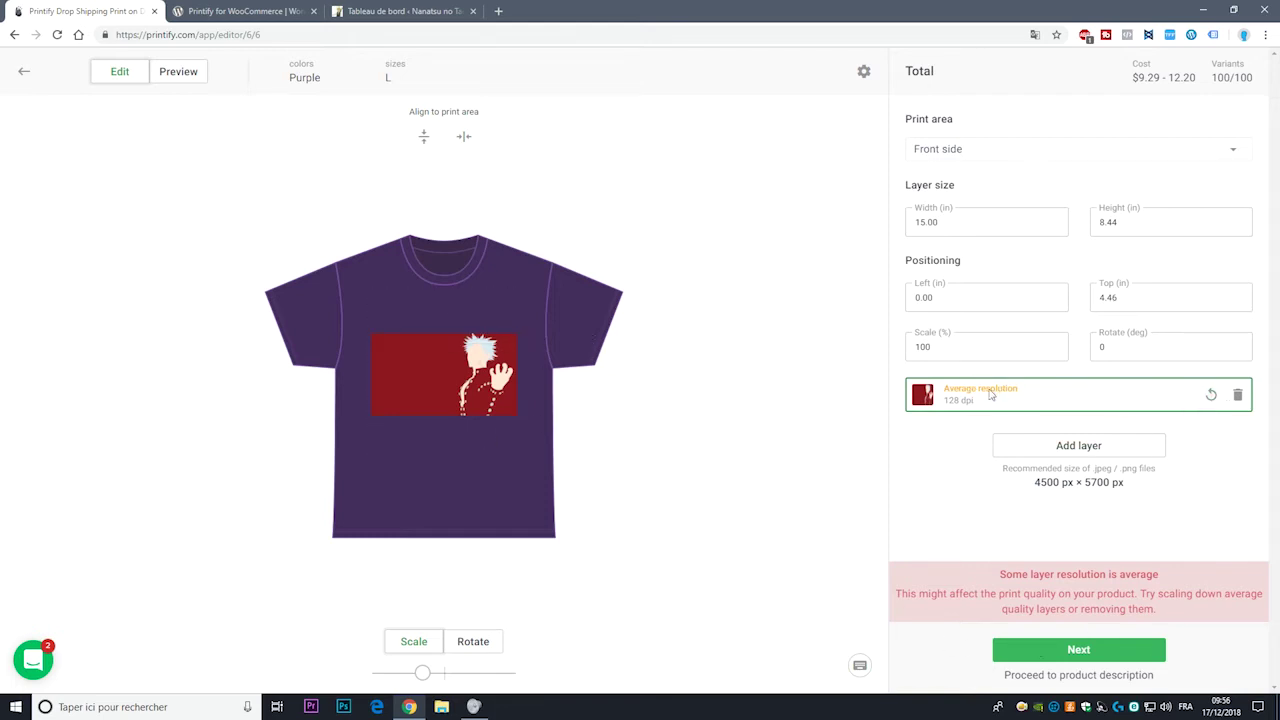
# Step: Add 931717.jpg as a second layer at top about 9.93 in and move the white-haired character image to top about 0.02 in
pyautogui.click(1084, 450)
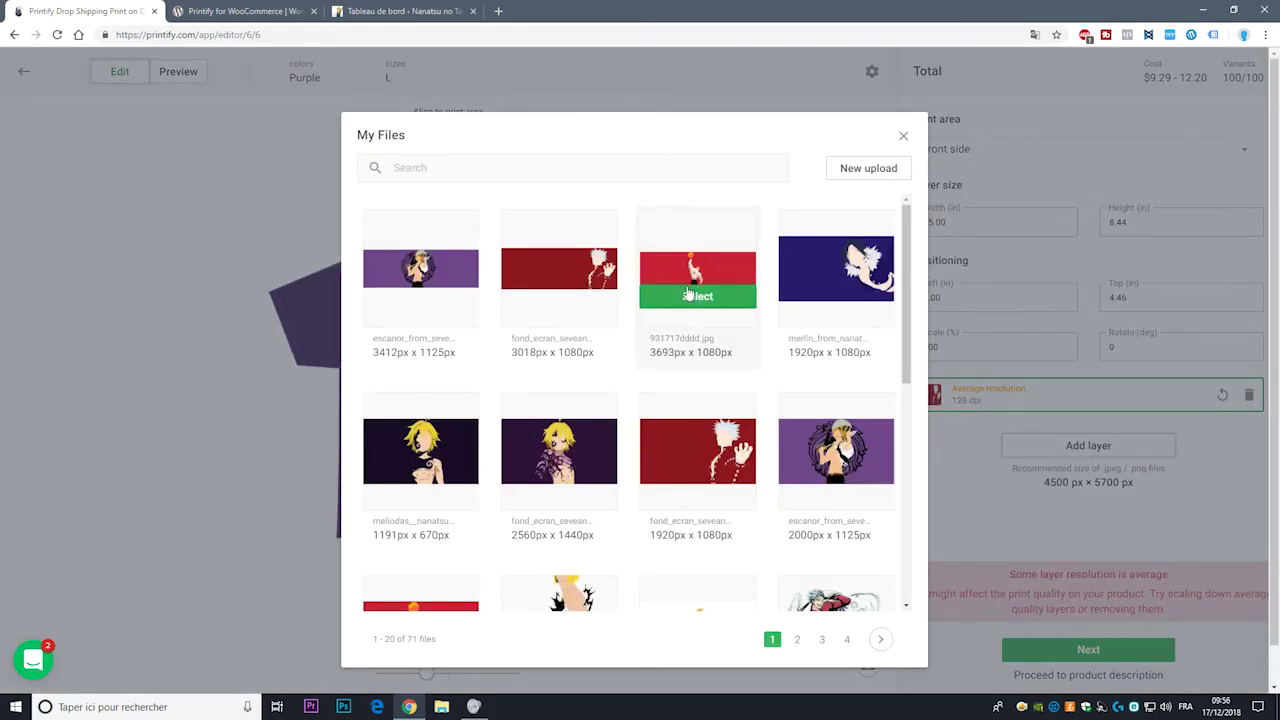
pyautogui.scroll(-2, 828, 480)
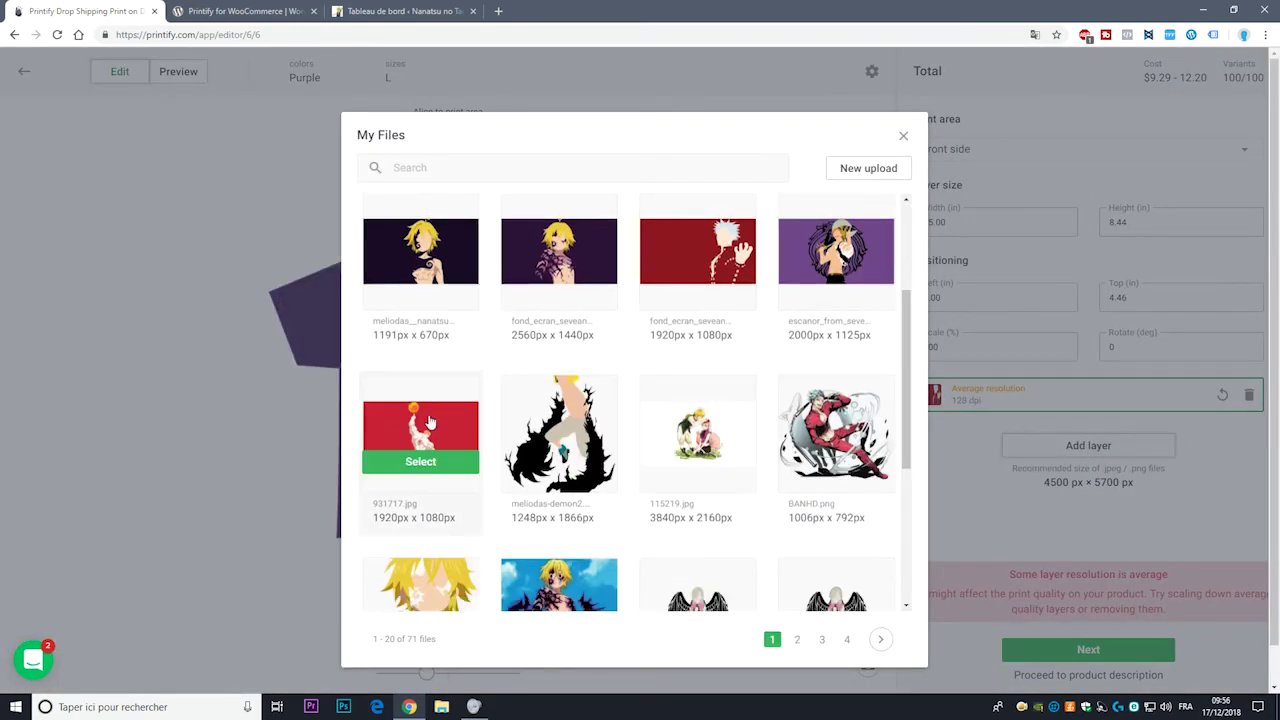
pyautogui.click(440, 455)
pyautogui.moveTo(457, 386); pyautogui.dragTo(457, 424)
pyautogui.moveTo(446, 360); pyautogui.dragTo(447, 317)
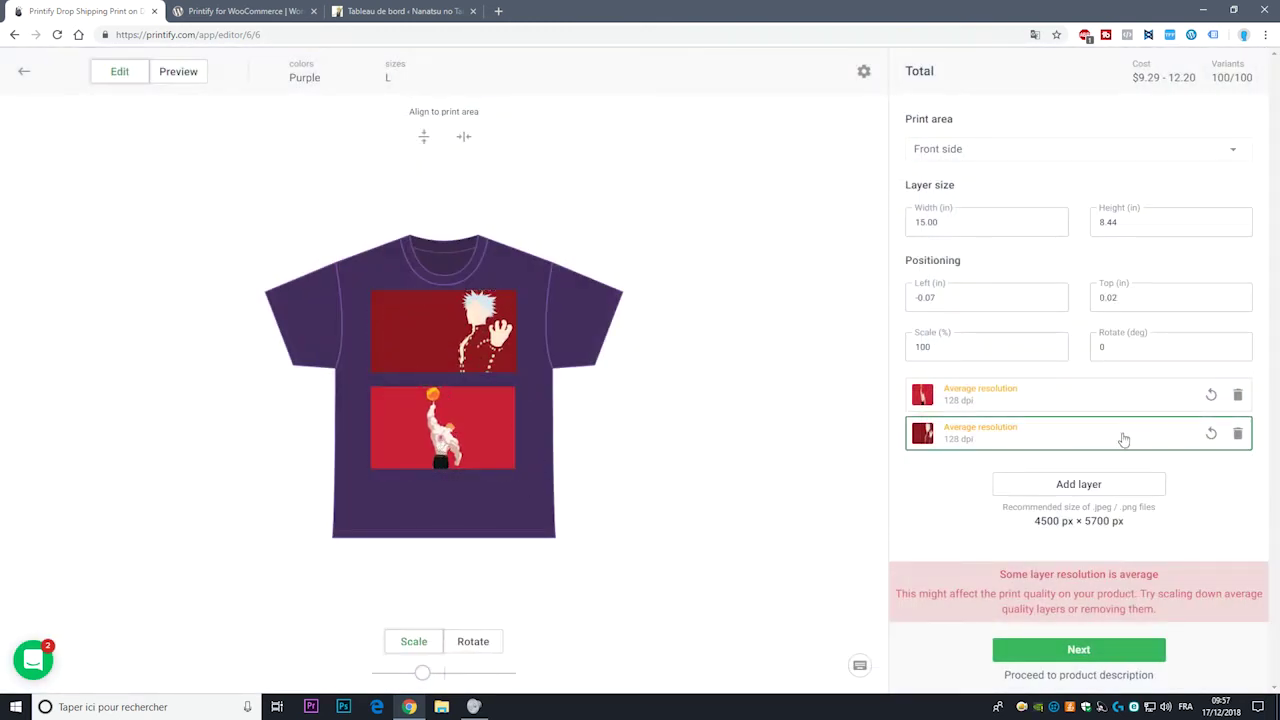
# Step: Delete the white-haired character layer from the shirt front and proceed to the product mockups
pyautogui.click(1237, 433)
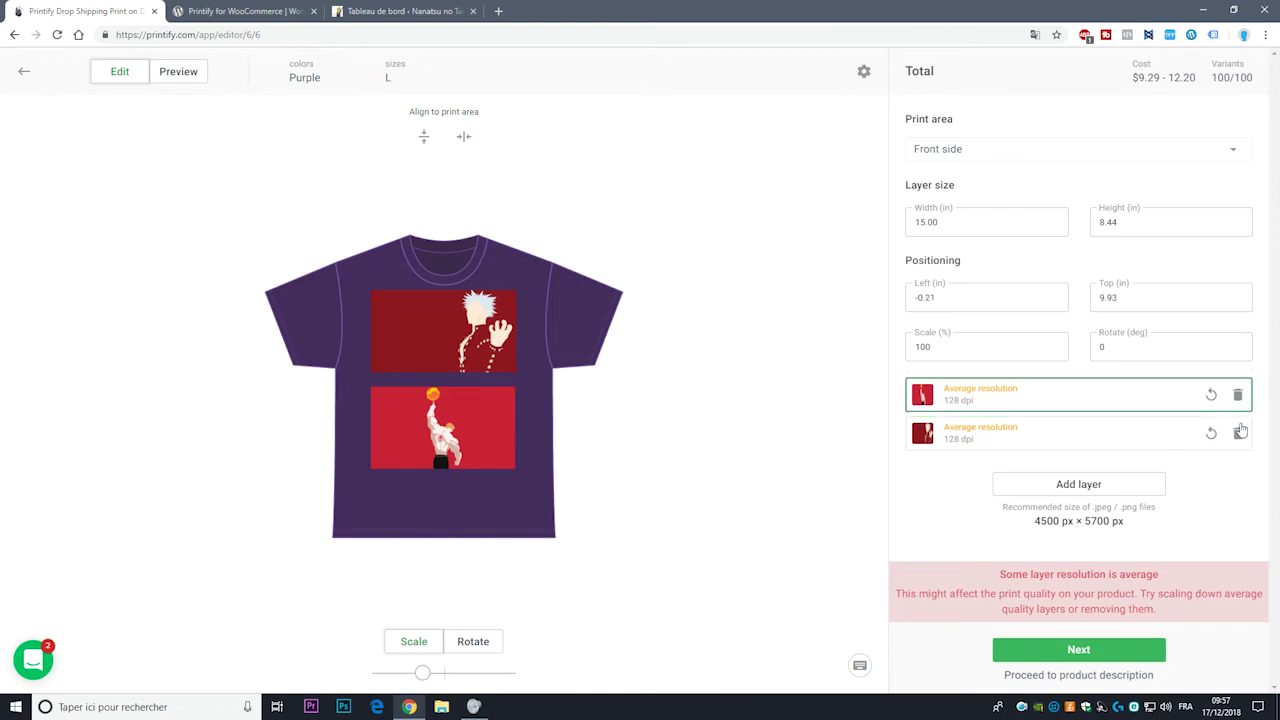
pyautogui.click(1080, 651)
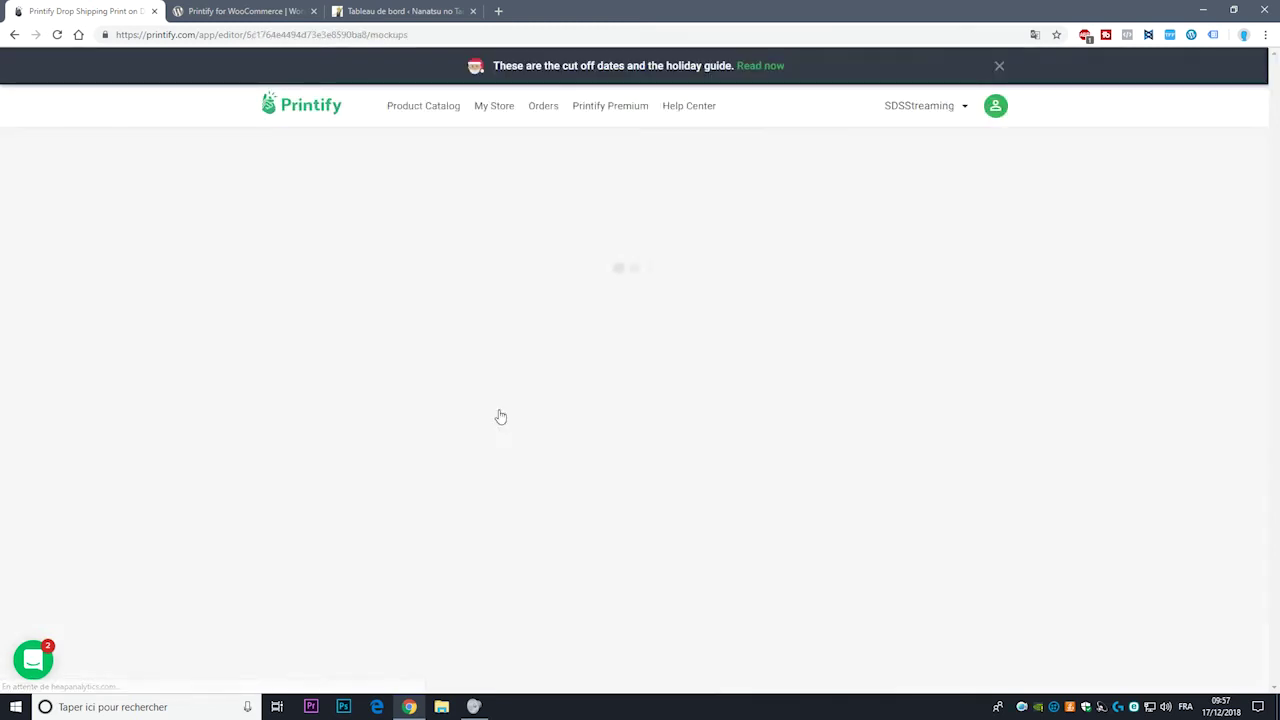
# Step: Compare the front and back mockup views of the purple shirt, ending on the front view
pyautogui.scroll(-2, 784, 352)
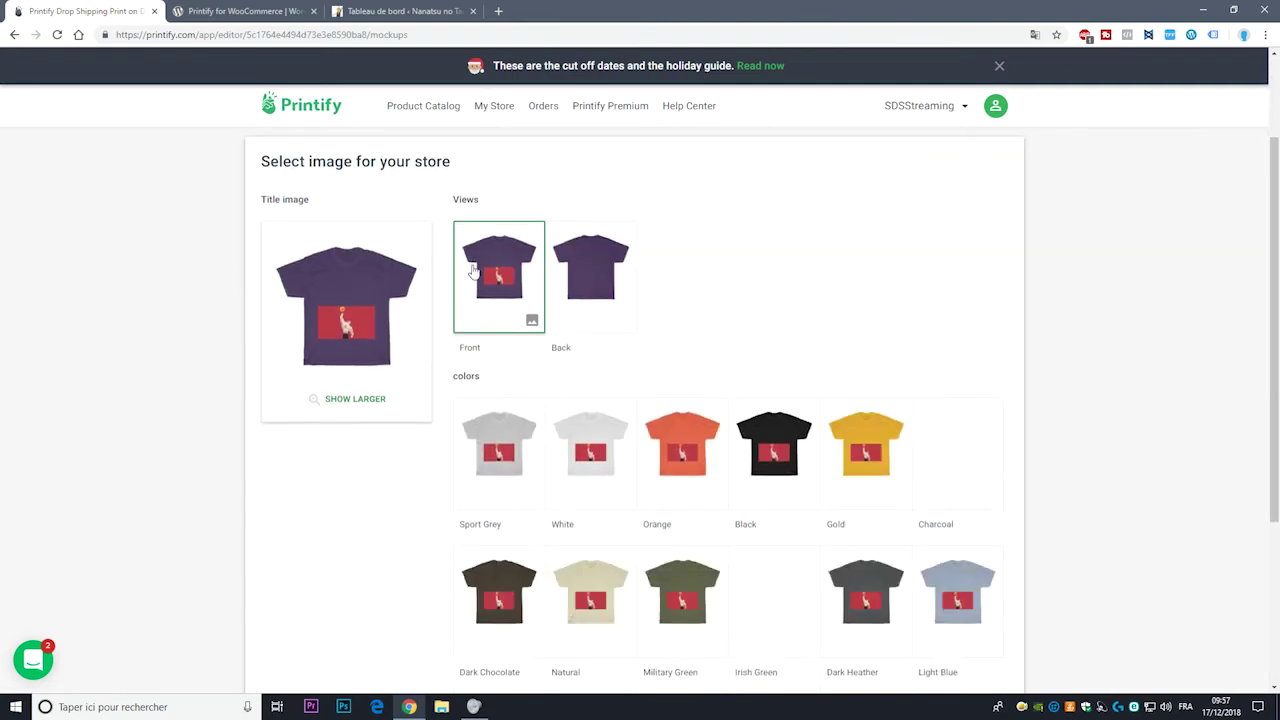
pyautogui.click(592, 270)
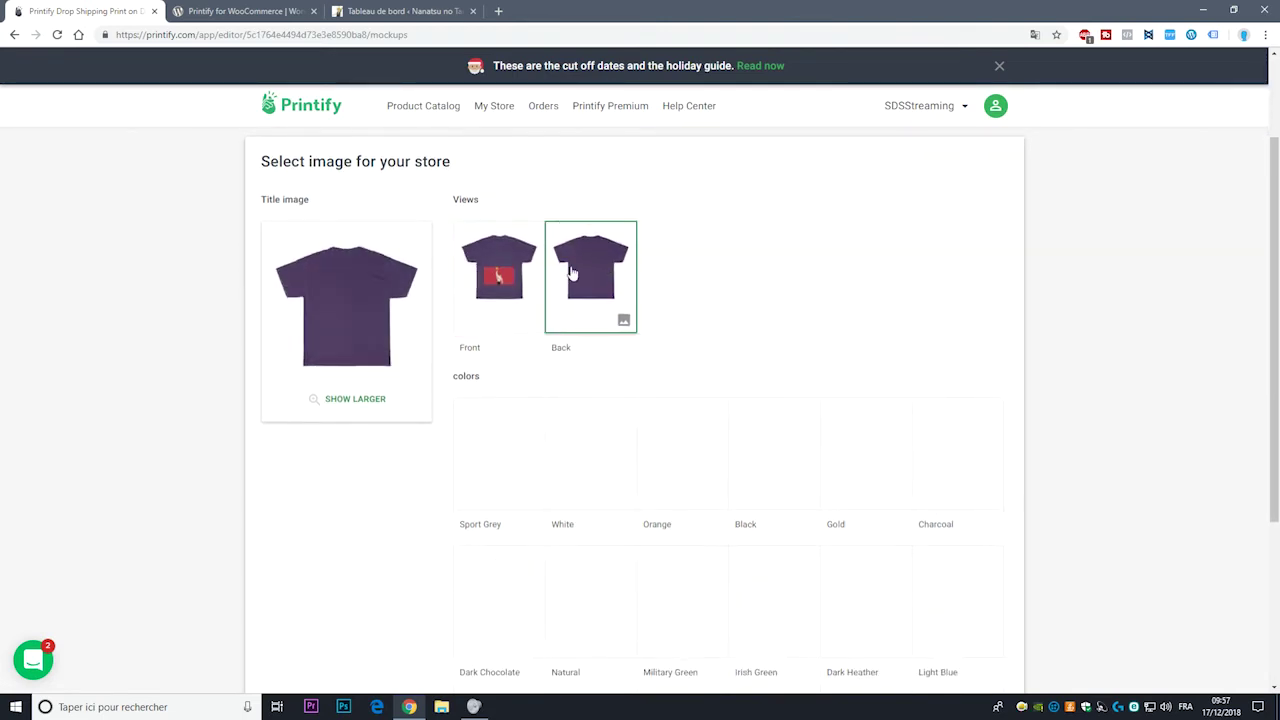
pyautogui.click(502, 277)
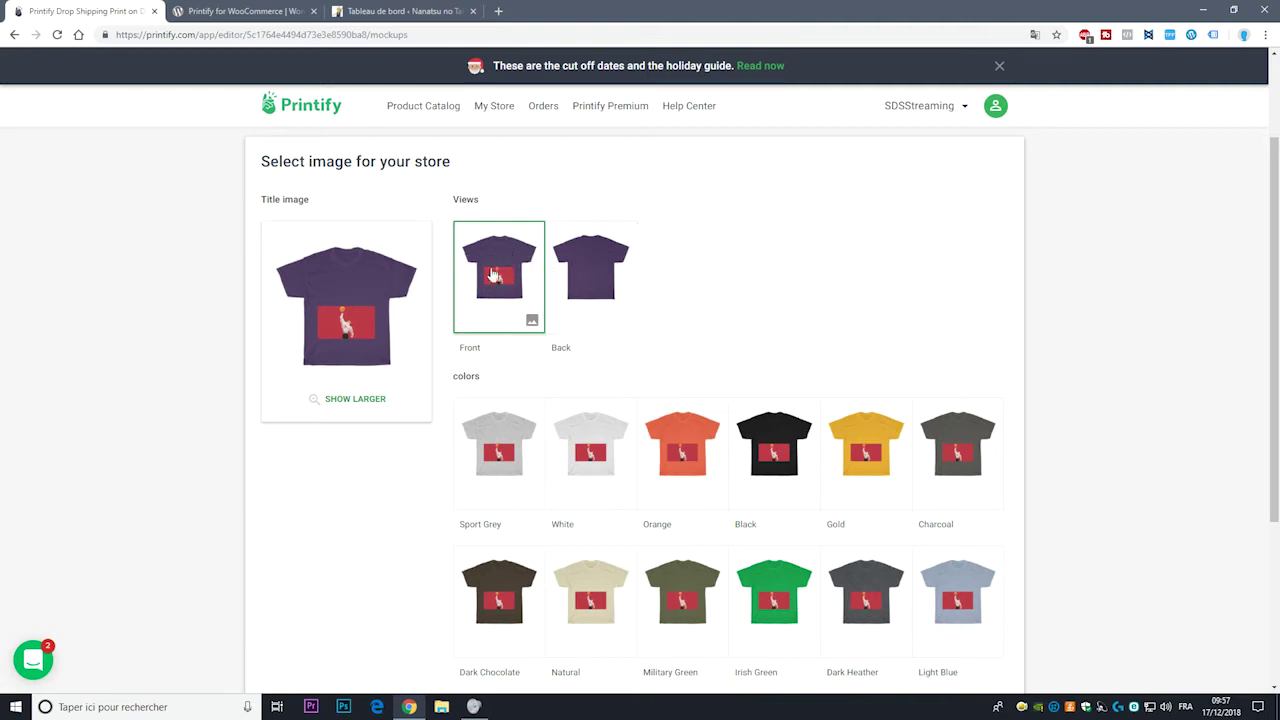
pyautogui.click(591, 276)
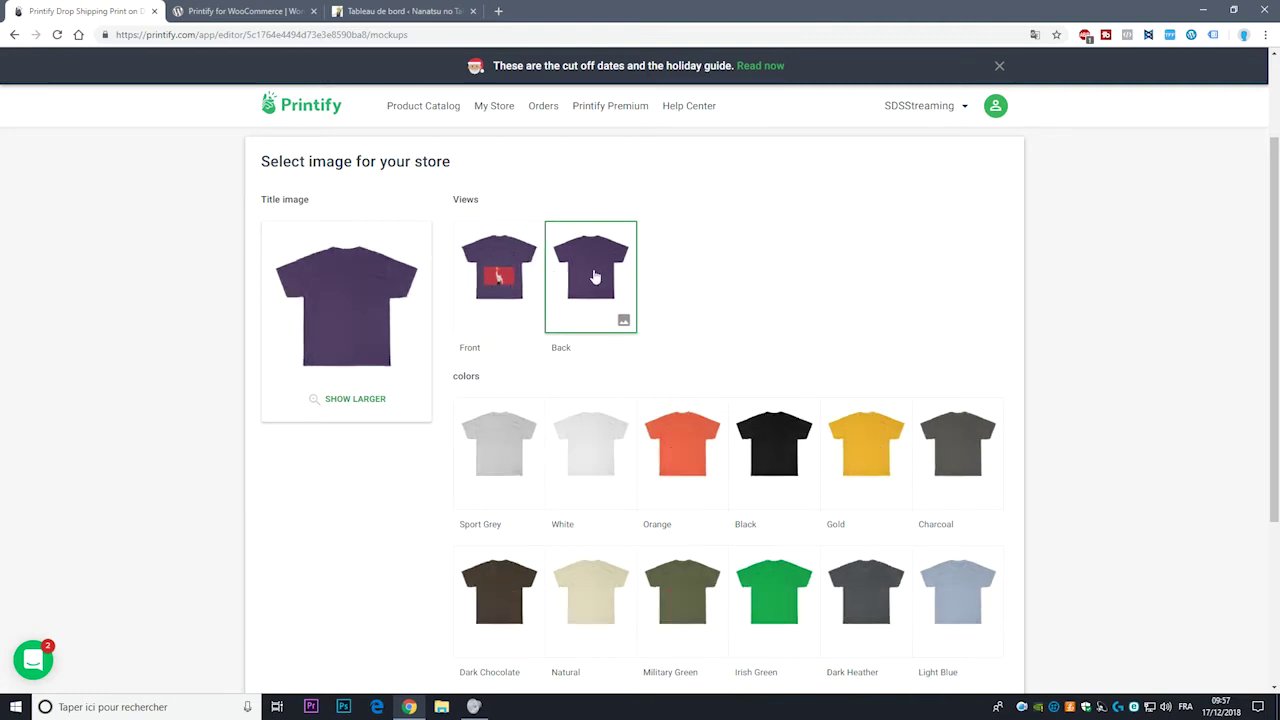
pyautogui.click(502, 278)
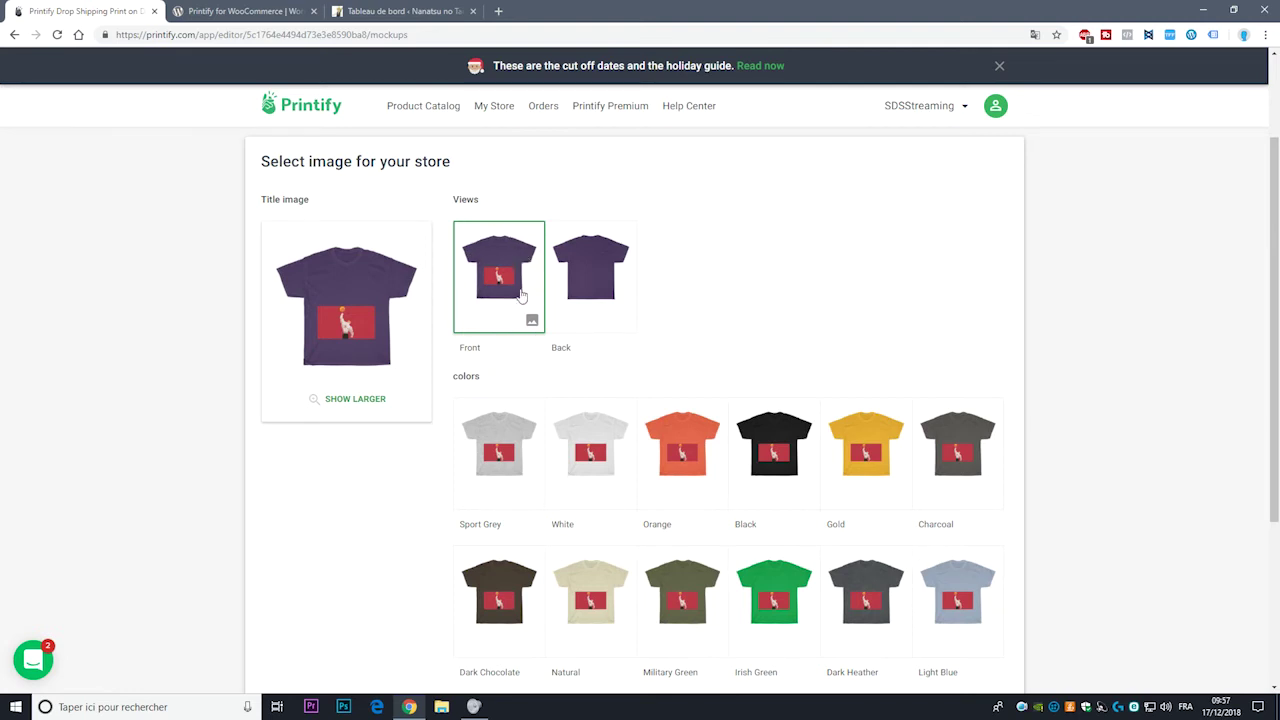
pyautogui.click(613, 262)
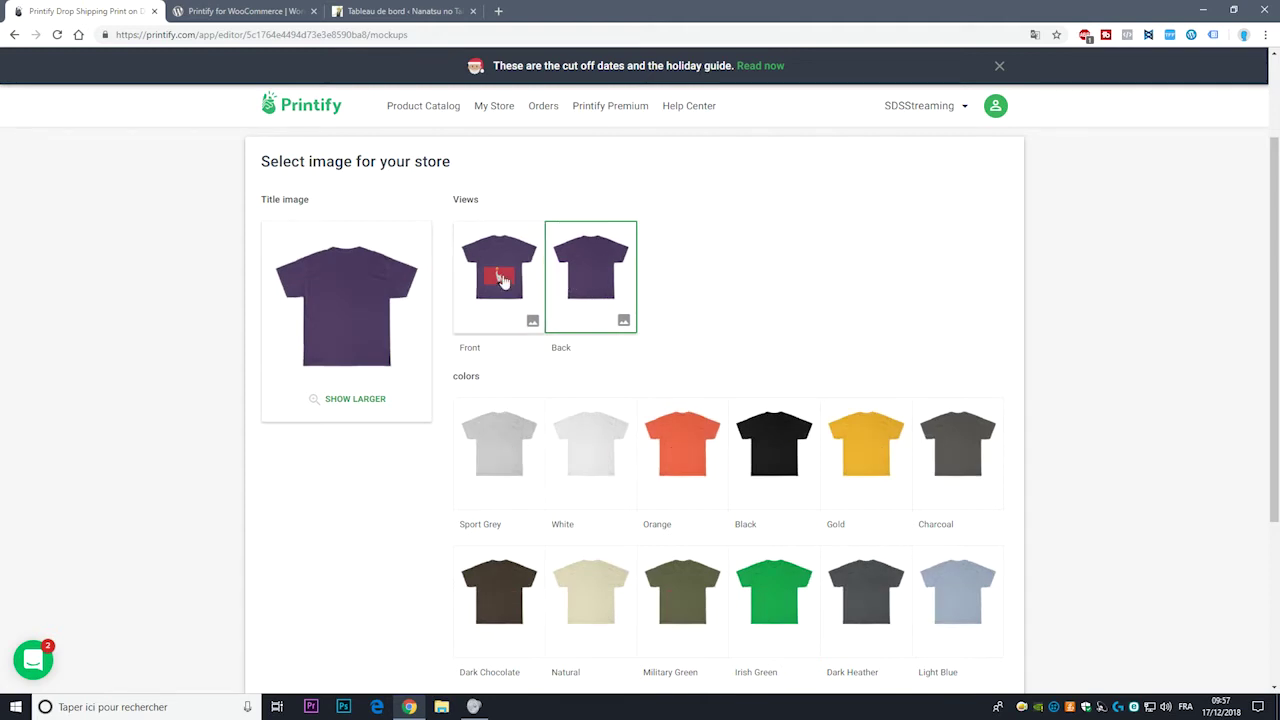
pyautogui.click(499, 276)
pyautogui.click(621, 317)
pyautogui.click(500, 285)
# Step: Preview the front mockup in several shirt colors, including Sport Grey, White, Orange, Military Green, Red and Cardinal Red
pyautogui.scroll(-1, 588, 430)
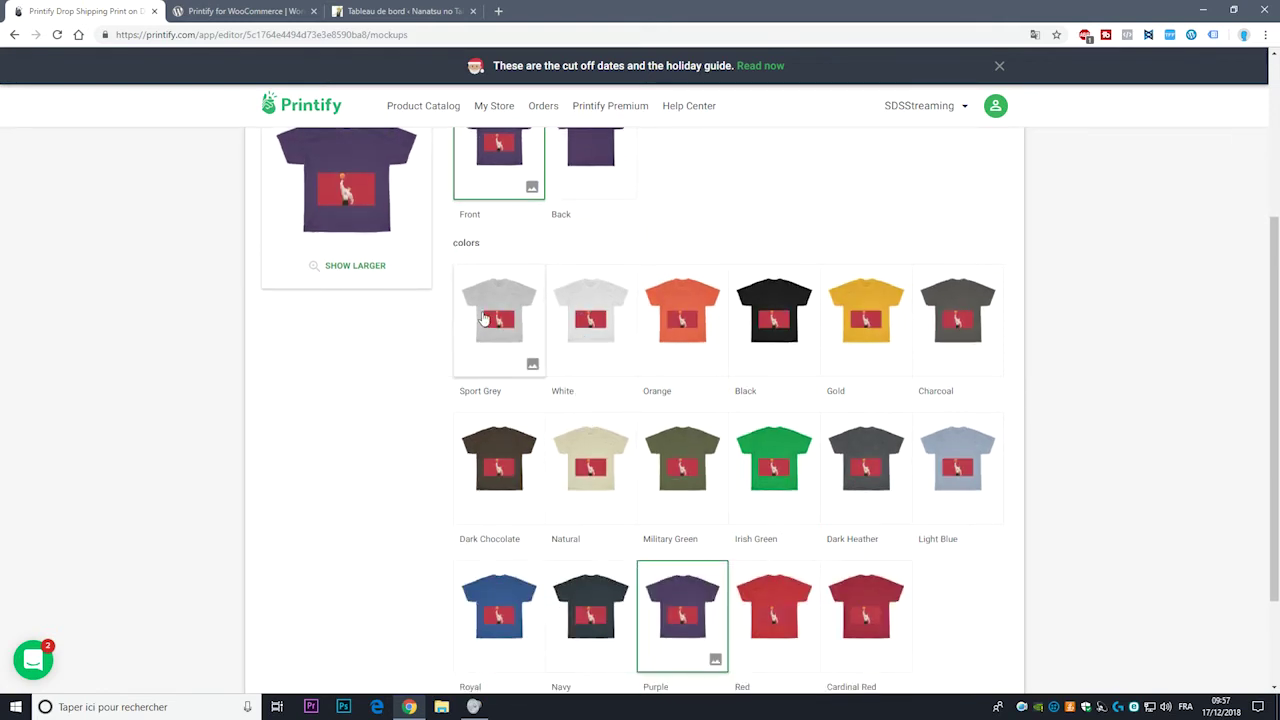
pyautogui.click(487, 318)
pyautogui.click(595, 316)
pyautogui.click(682, 315)
pyautogui.click(774, 315)
pyautogui.click(746, 486)
pyautogui.click(688, 468)
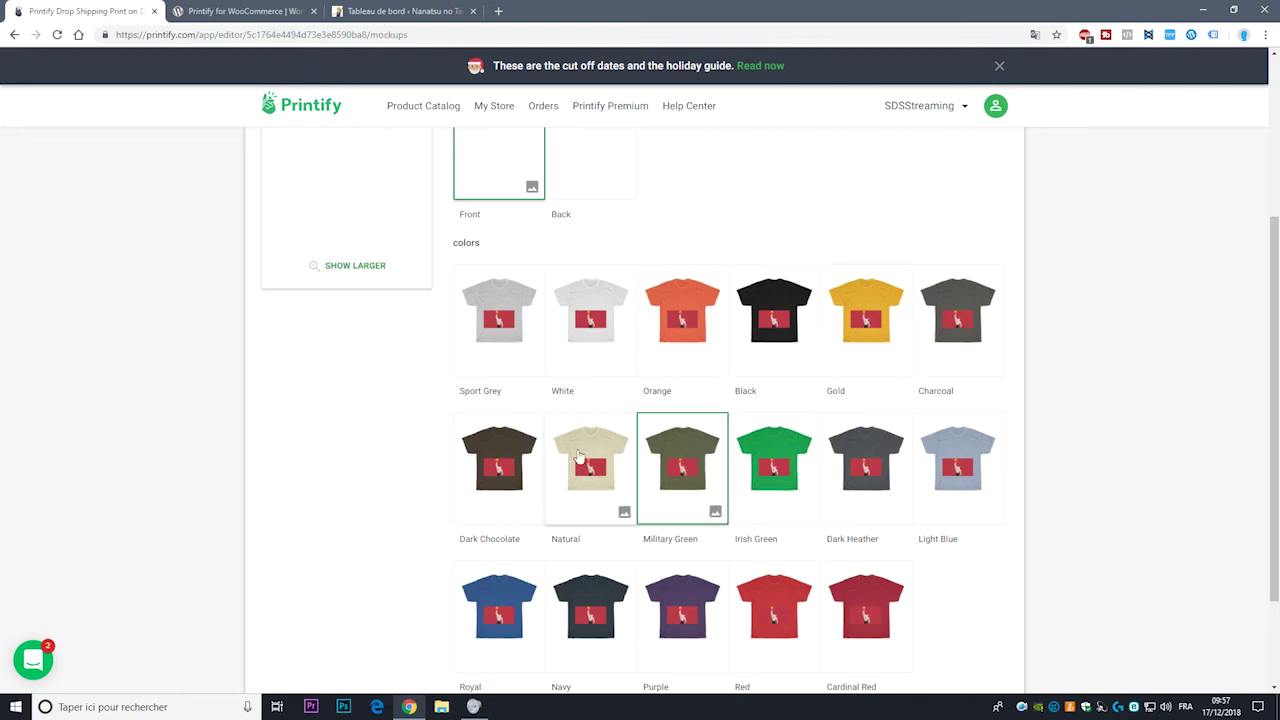
pyautogui.click(690, 322)
pyautogui.click(770, 588)
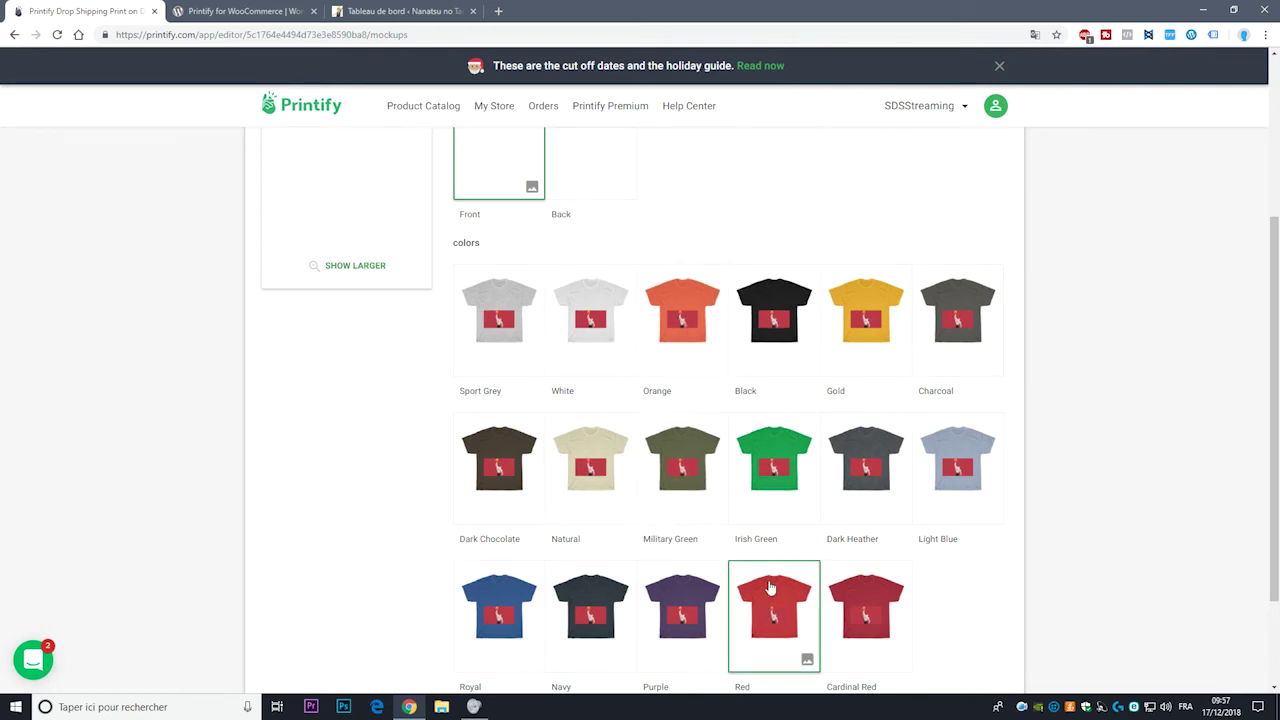
pyautogui.scroll(2, 406, 449)
pyautogui.scroll(-3, 628, 470)
pyautogui.click(866, 525)
pyautogui.scroll(3, 585, 381)
pyautogui.scroll(-3, 611, 357)
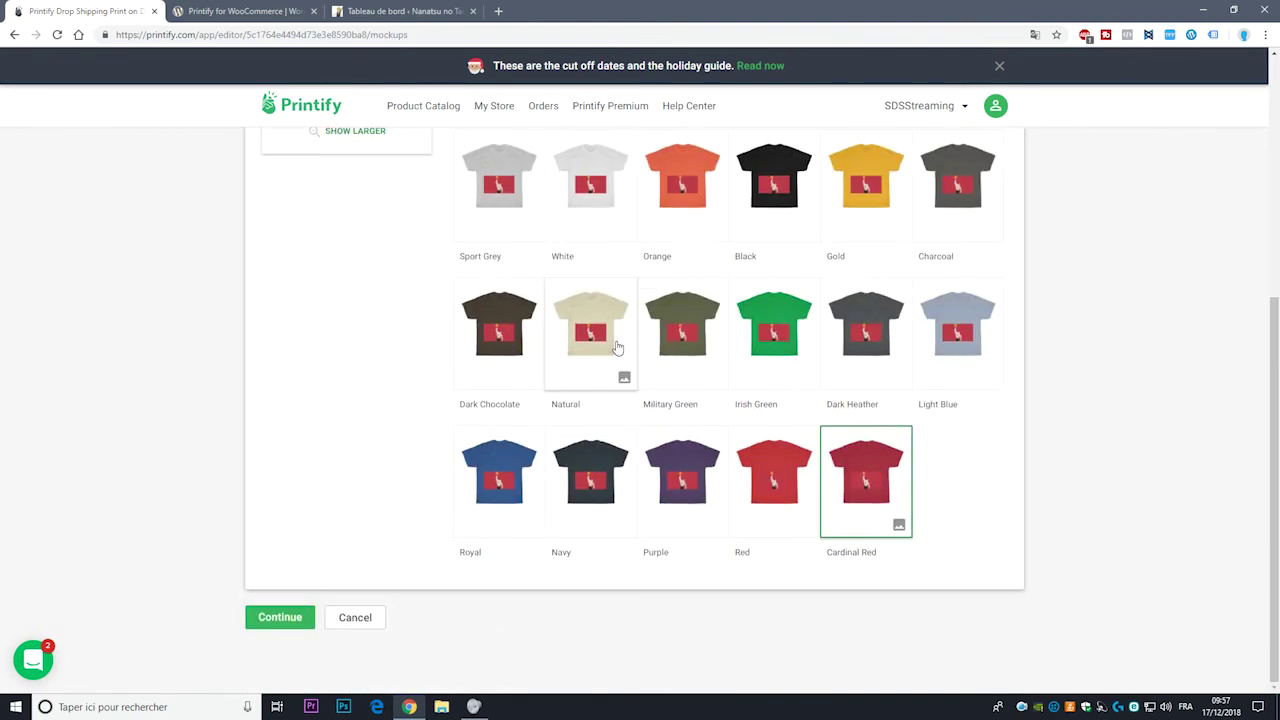
# Step: Choose the Black front mockup as the title image and continue to the product description
pyautogui.scroll(4, 443, 486)
pyautogui.click(768, 505)
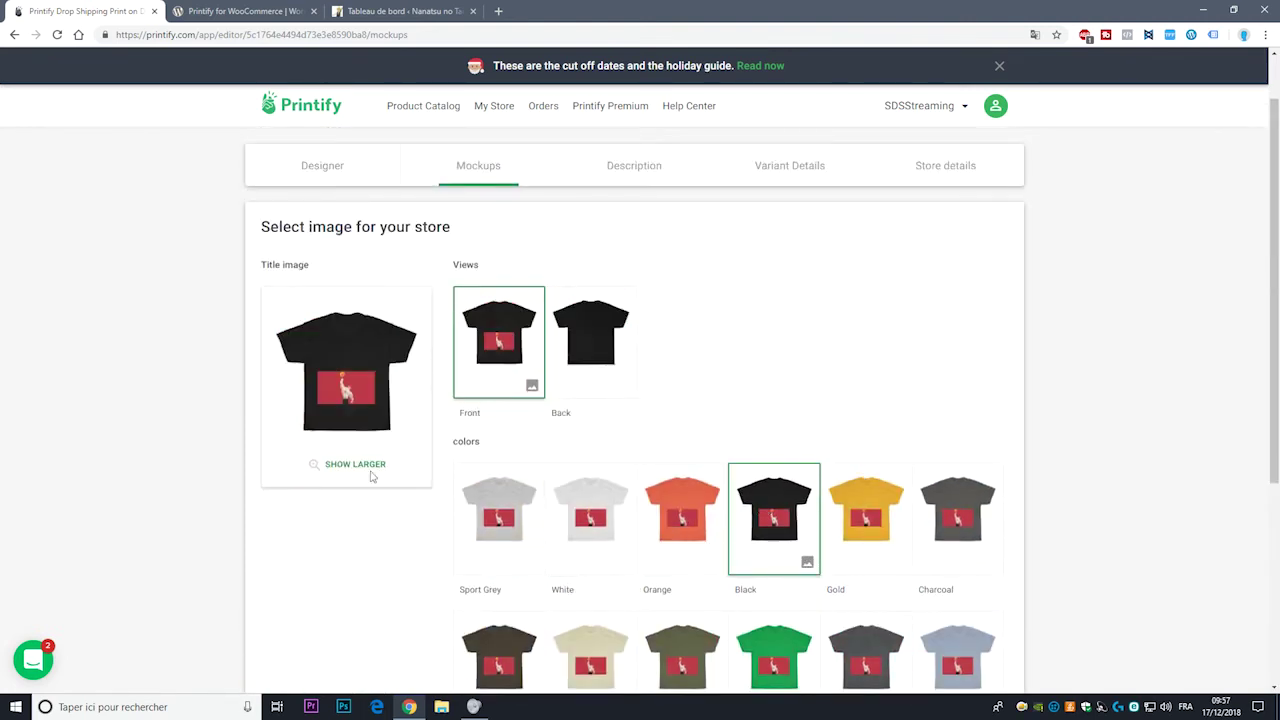
pyautogui.scroll(-3, 371, 474)
pyautogui.click(280, 617)
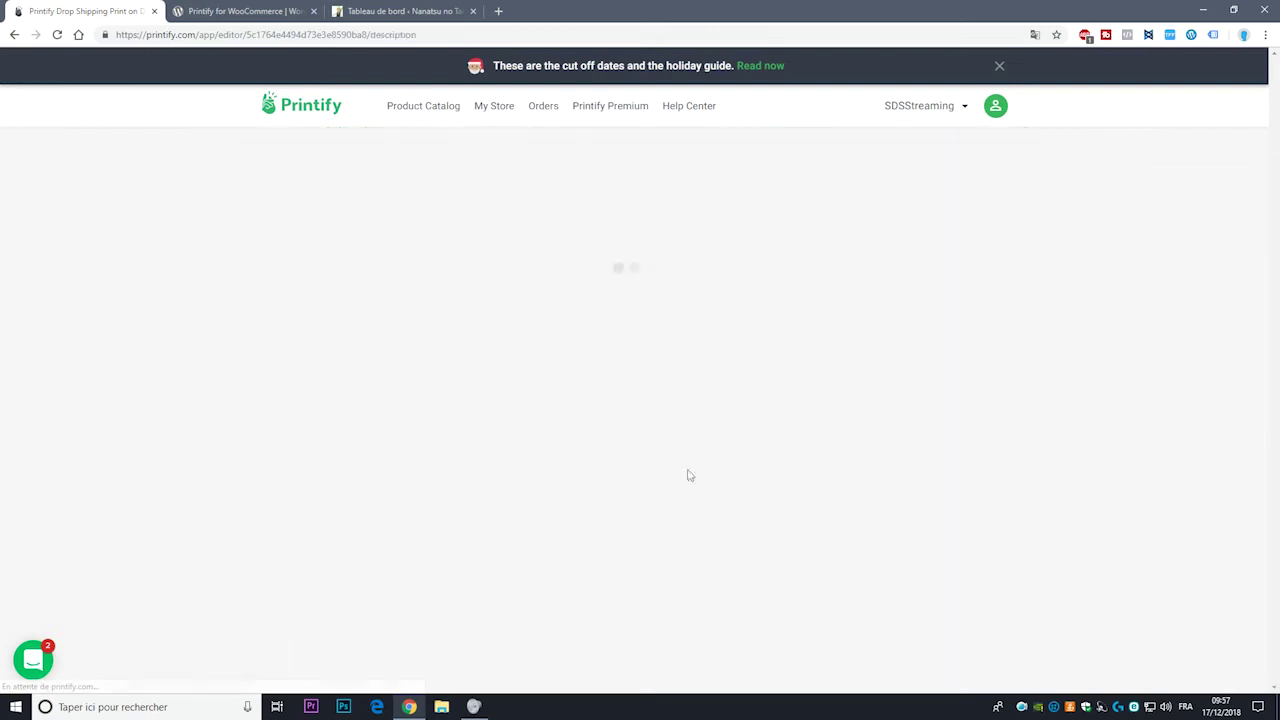
# Step: Replace the product title with "Tshirt logo rouge"
pyautogui.tripleClick(578, 345)
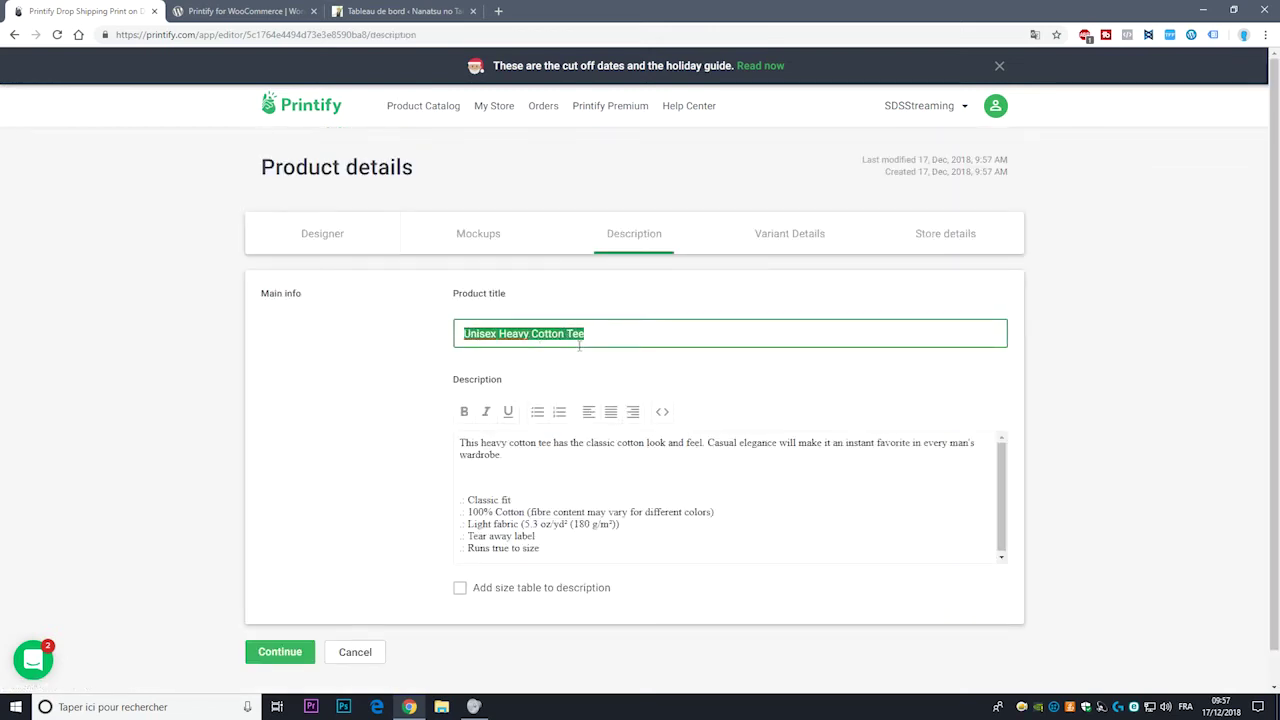
pyautogui.write('T')
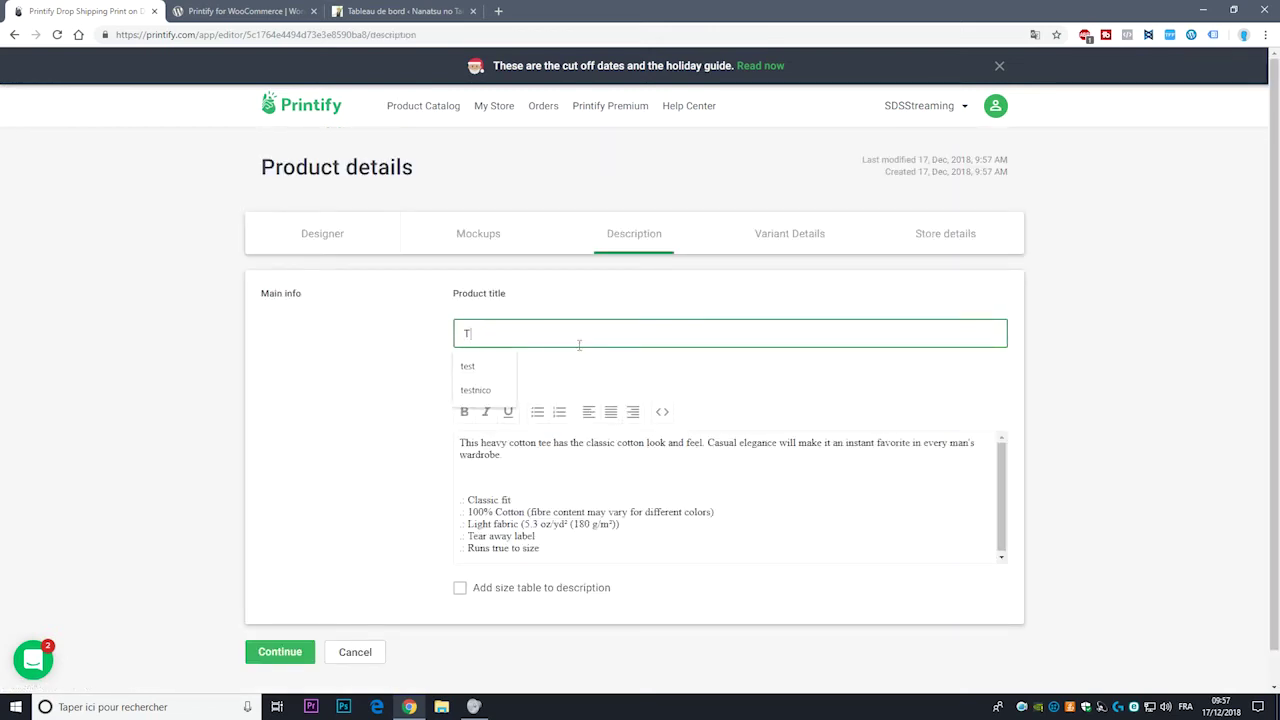
pyautogui.write('shirt logo rouge')
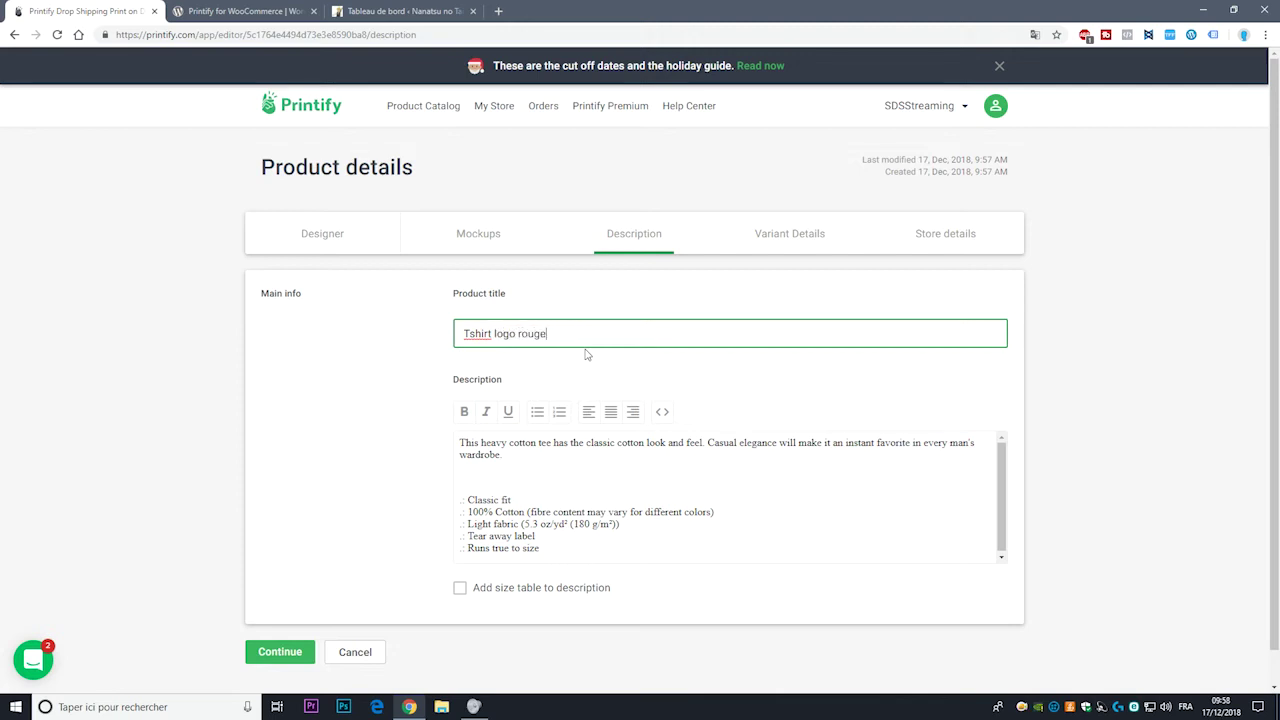
pyautogui.press('Tab')
# Step: Review the default description's intro paragraph and feature list, and continue to the variant details
pyautogui.moveTo(572, 565); pyautogui.dragTo(448, 442)
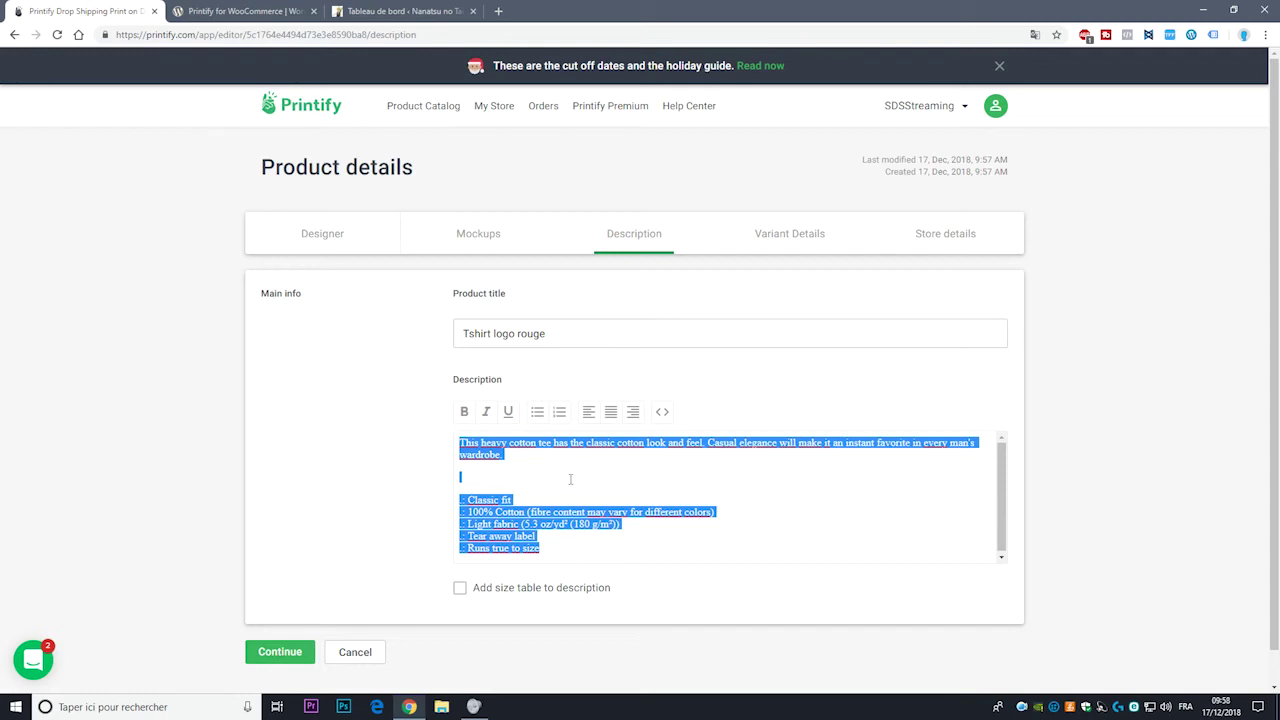
pyautogui.click(528, 497)
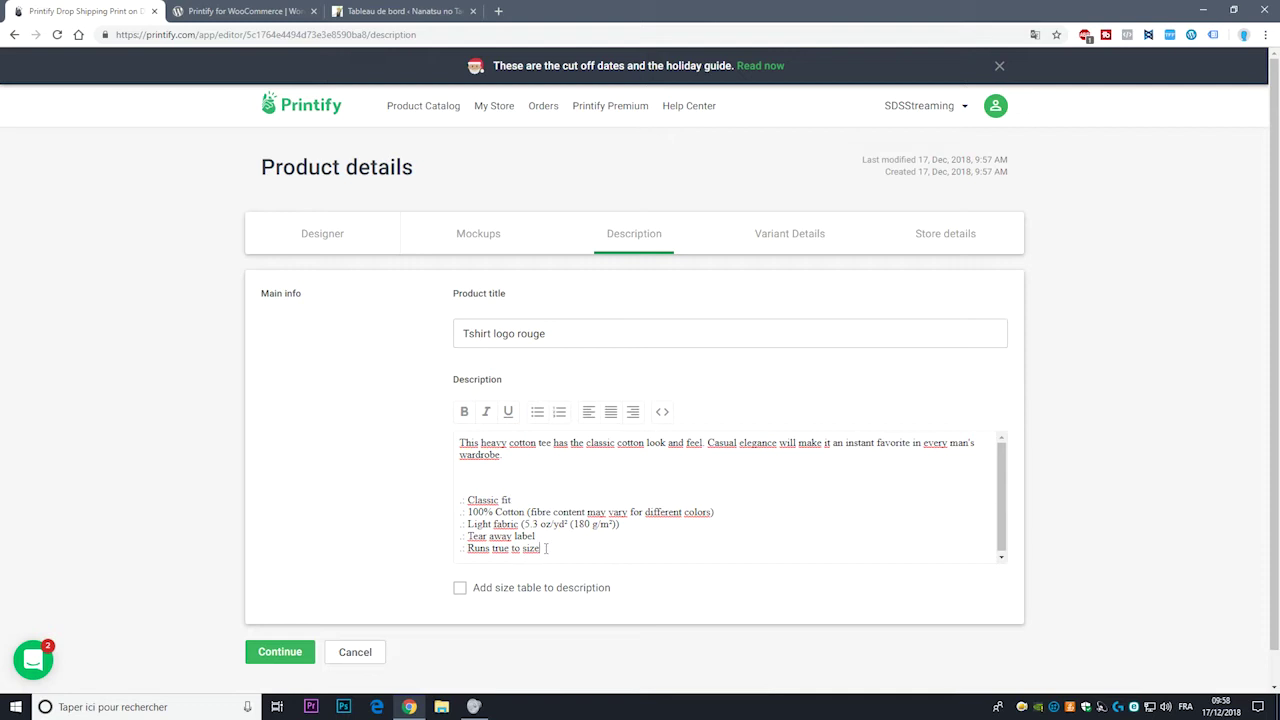
pyautogui.moveTo(545, 548); pyautogui.dragTo(460, 497)
pyautogui.click(515, 468)
pyautogui.moveTo(517, 467); pyautogui.dragTo(461, 443)
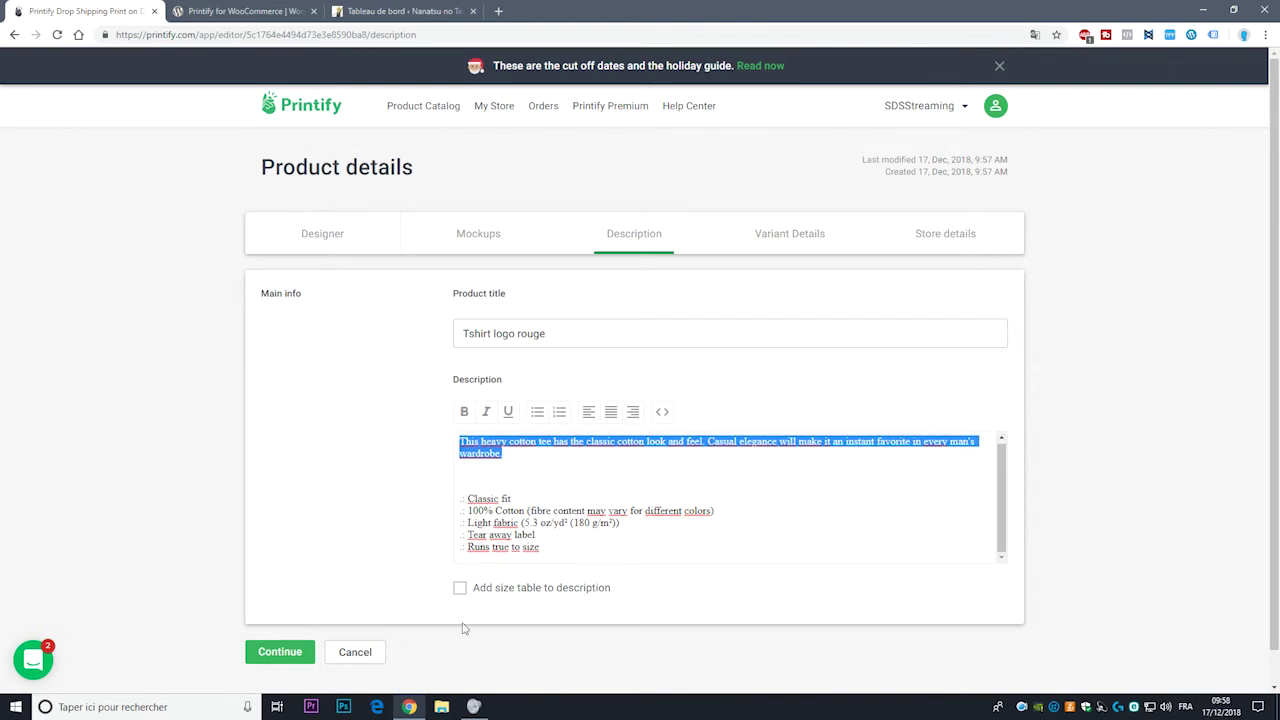
pyautogui.click(297, 657)
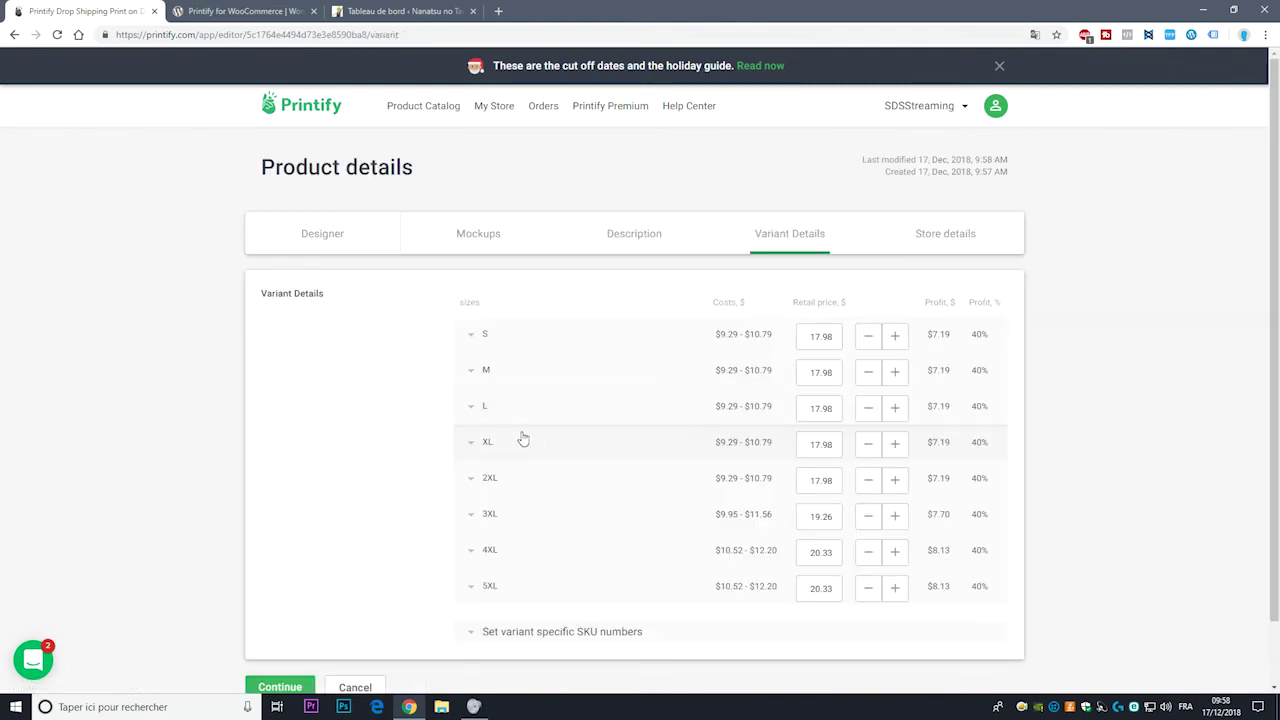
# Step: Examine the costs, retail prices and profits per size, focusing on sizes S and 5XL
pyautogui.scroll(-1, 520, 360)
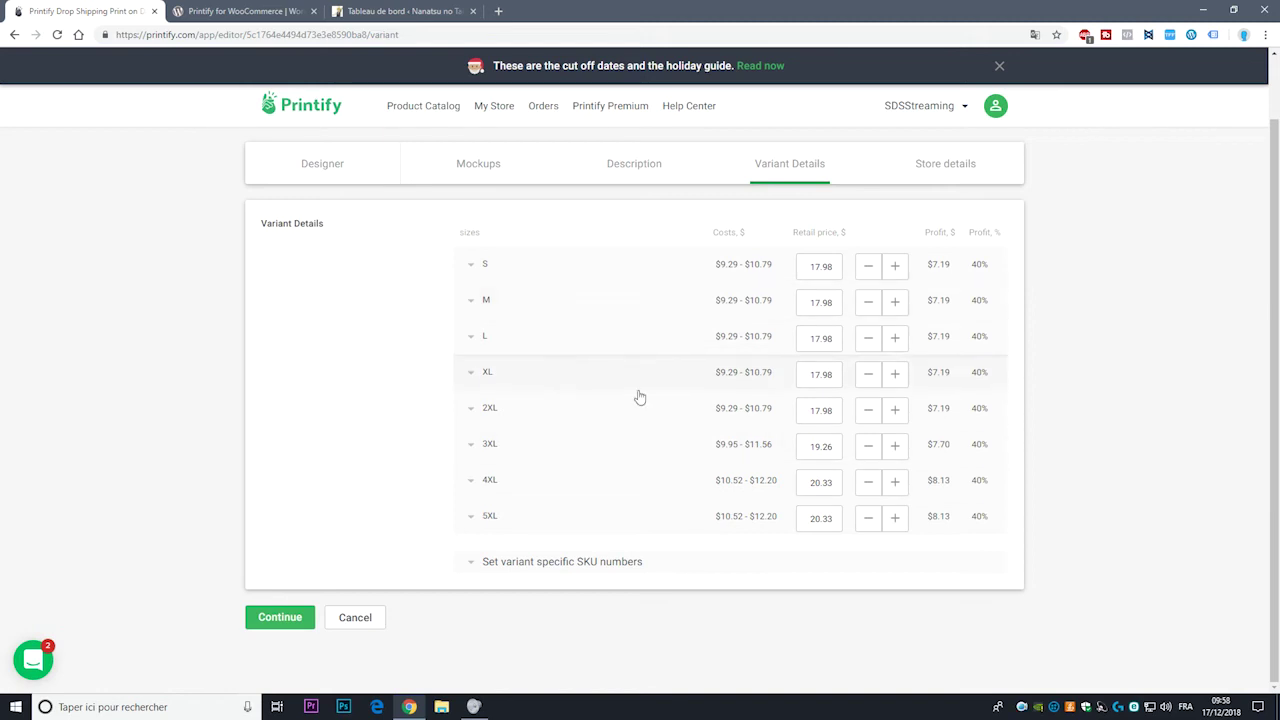
pyautogui.moveTo(719, 264); pyautogui.dragTo(773, 275)
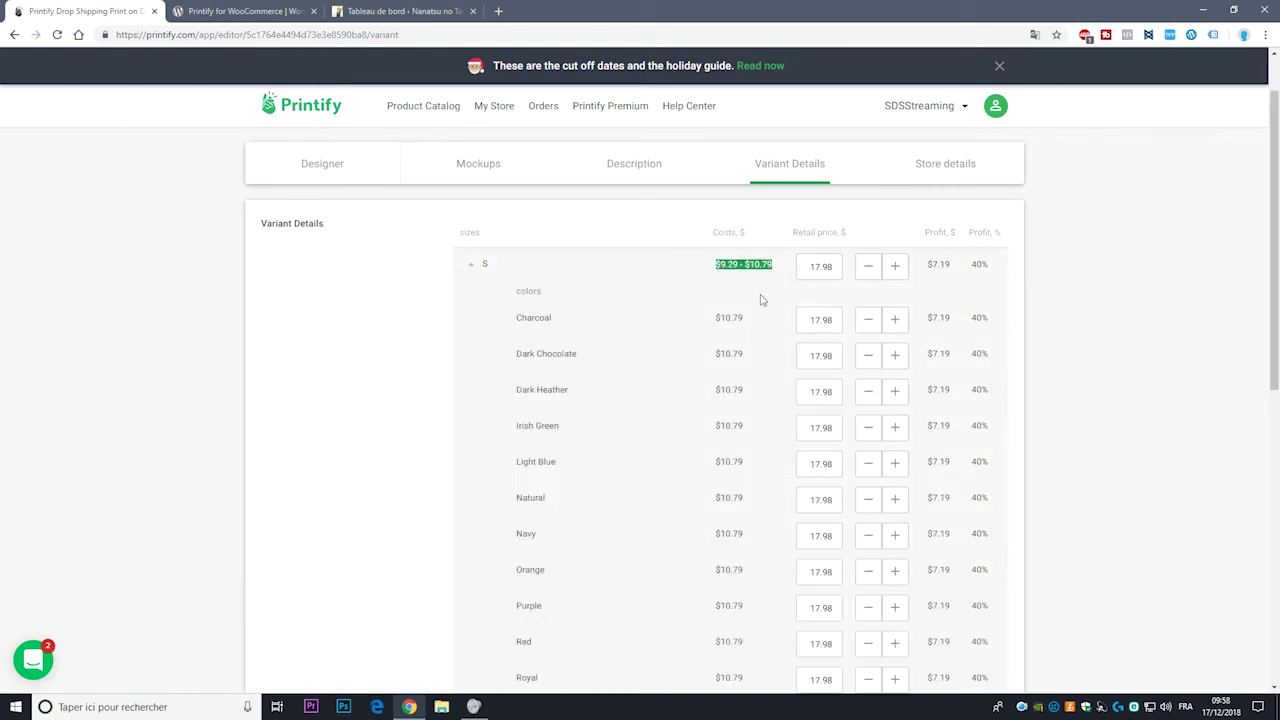
pyautogui.click(828, 266)
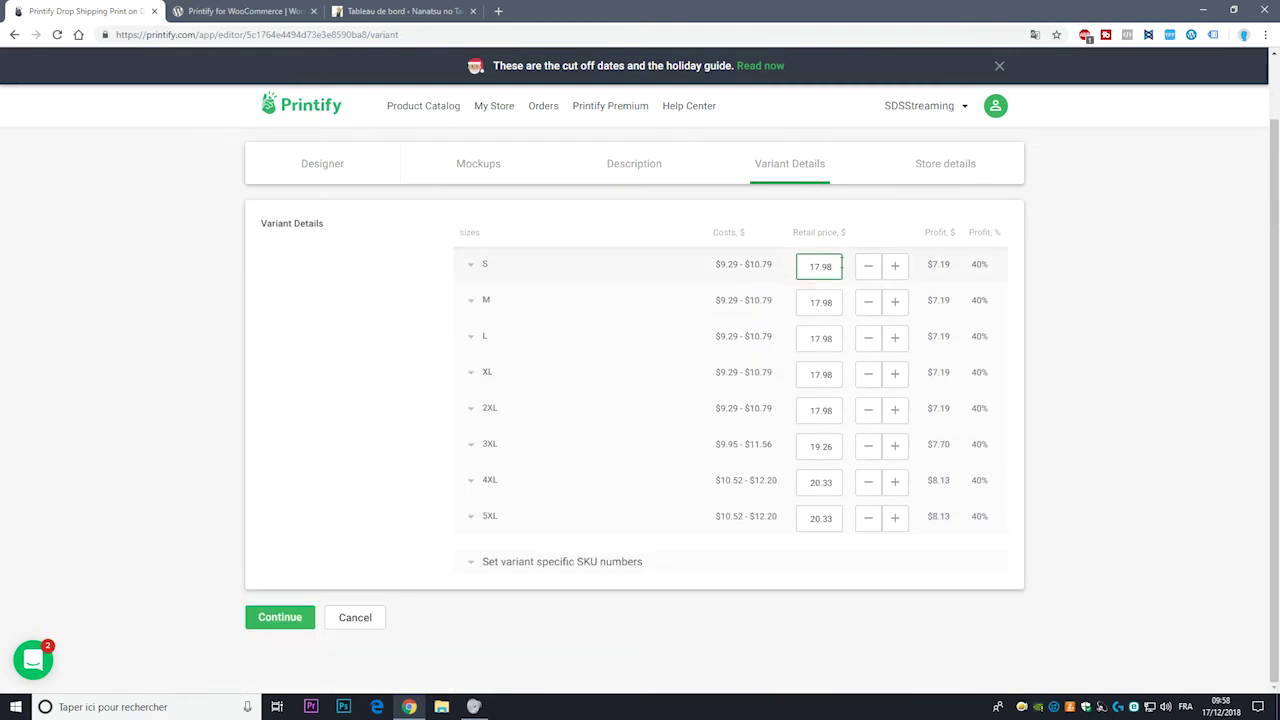
pyautogui.doubleClick(837, 266)
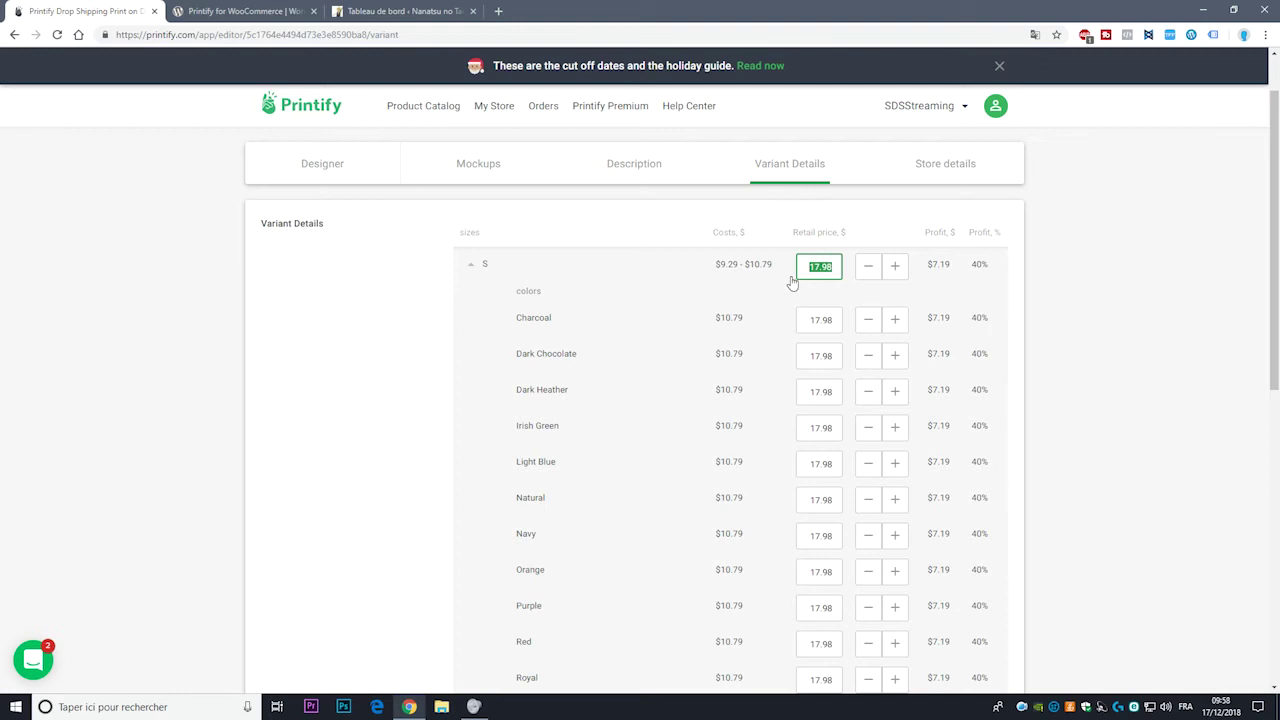
pyautogui.moveTo(955, 265); pyautogui.dragTo(918, 267)
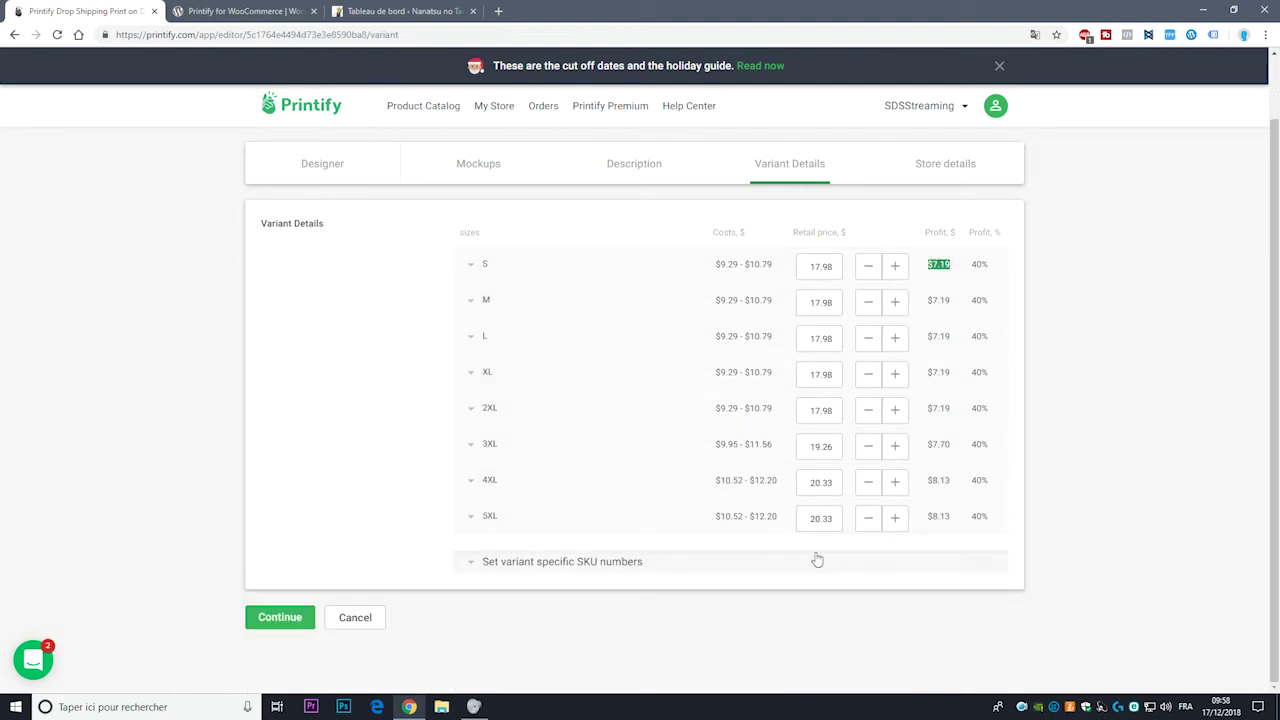
pyautogui.doubleClick(820, 518)
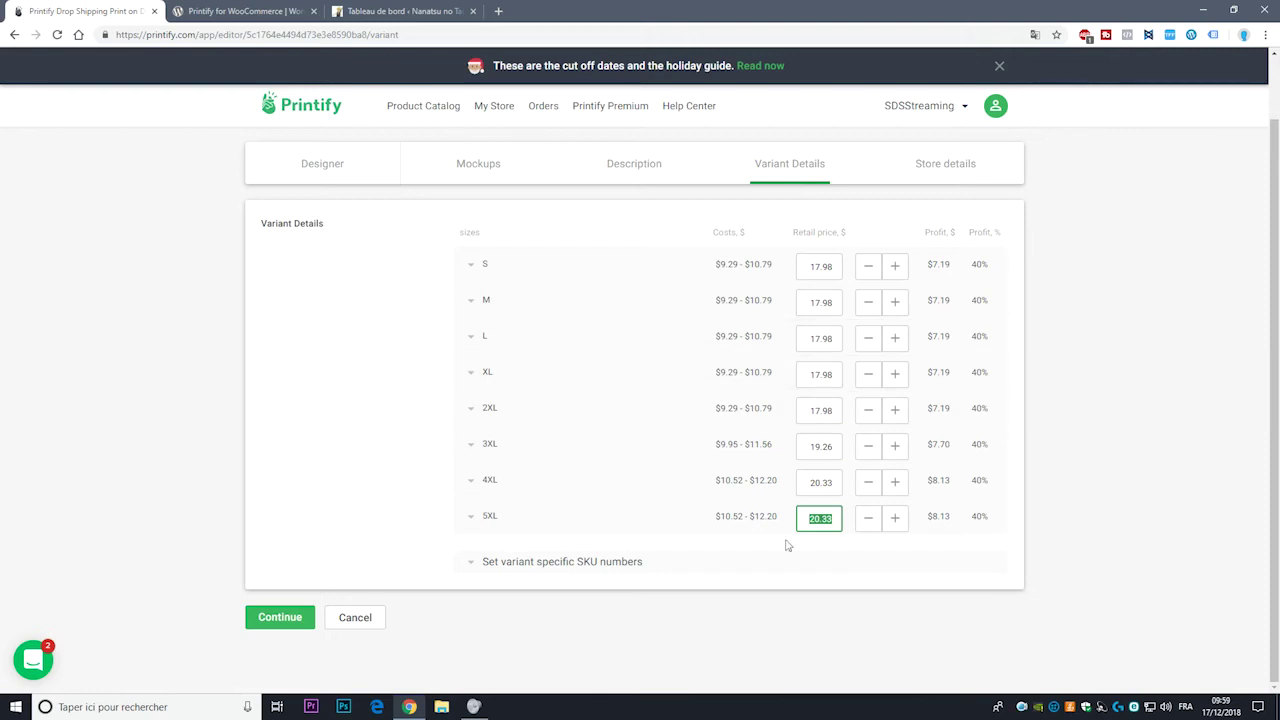
# Step: Return to the designer, open the variants and costs settings, and review the sizes and colors selected for sale
pyautogui.click(328, 163)
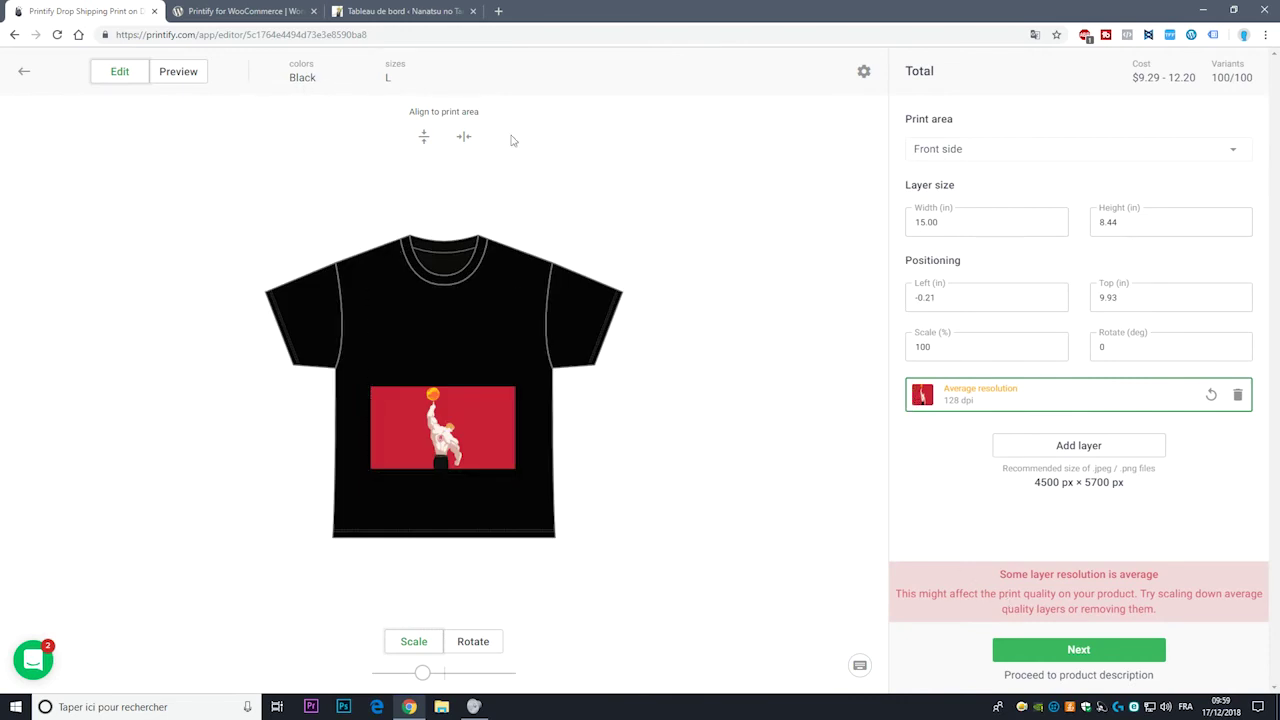
pyautogui.click(865, 72)
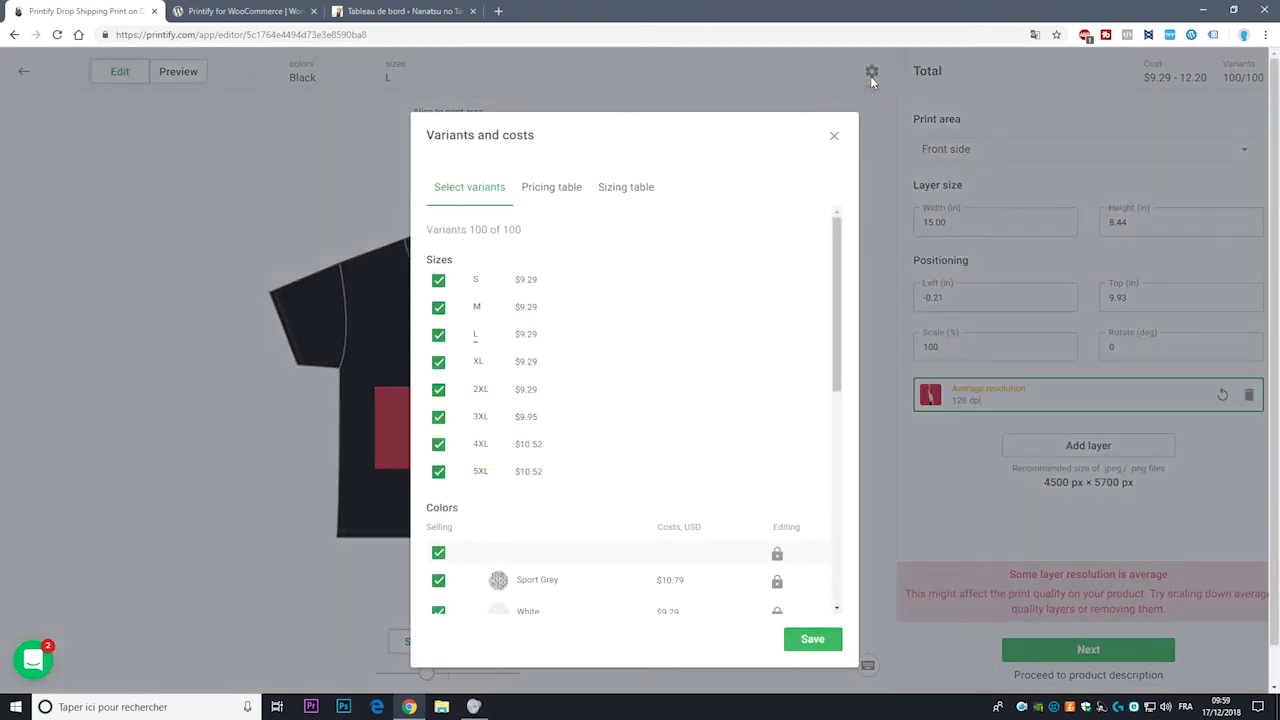
pyautogui.scroll(-3, 557, 352)
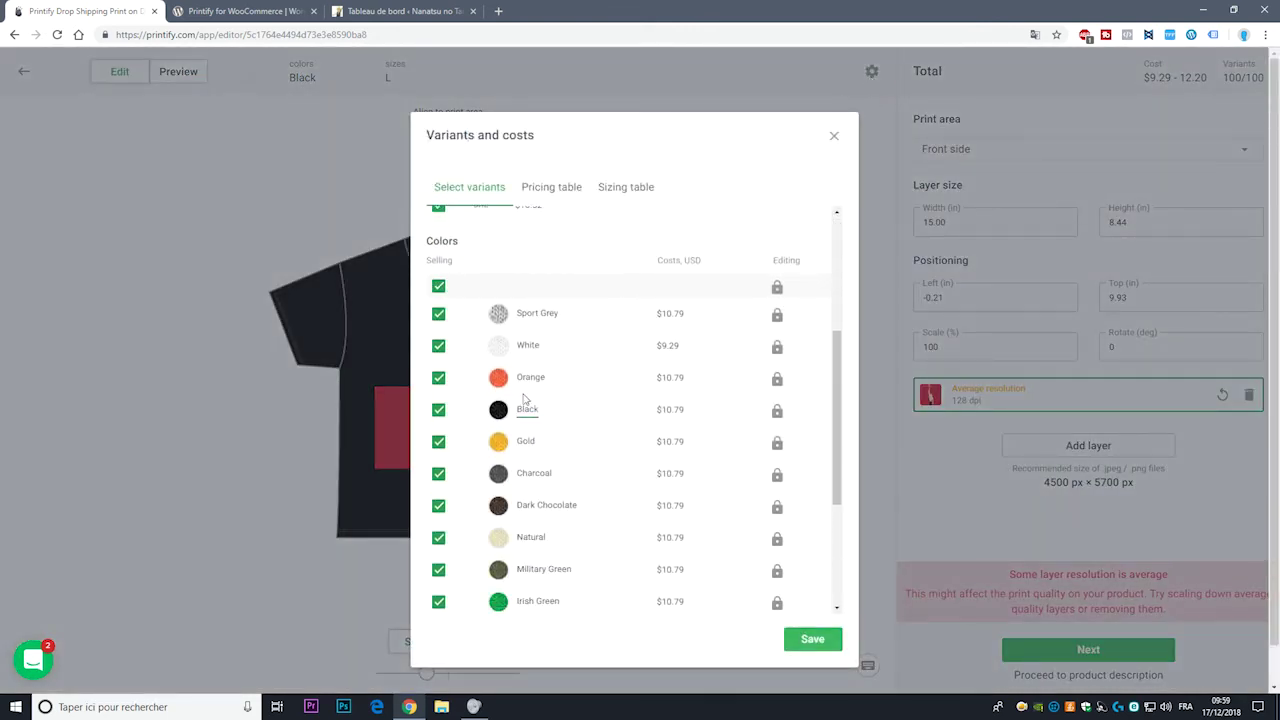
pyautogui.scroll(-3, 639, 427)
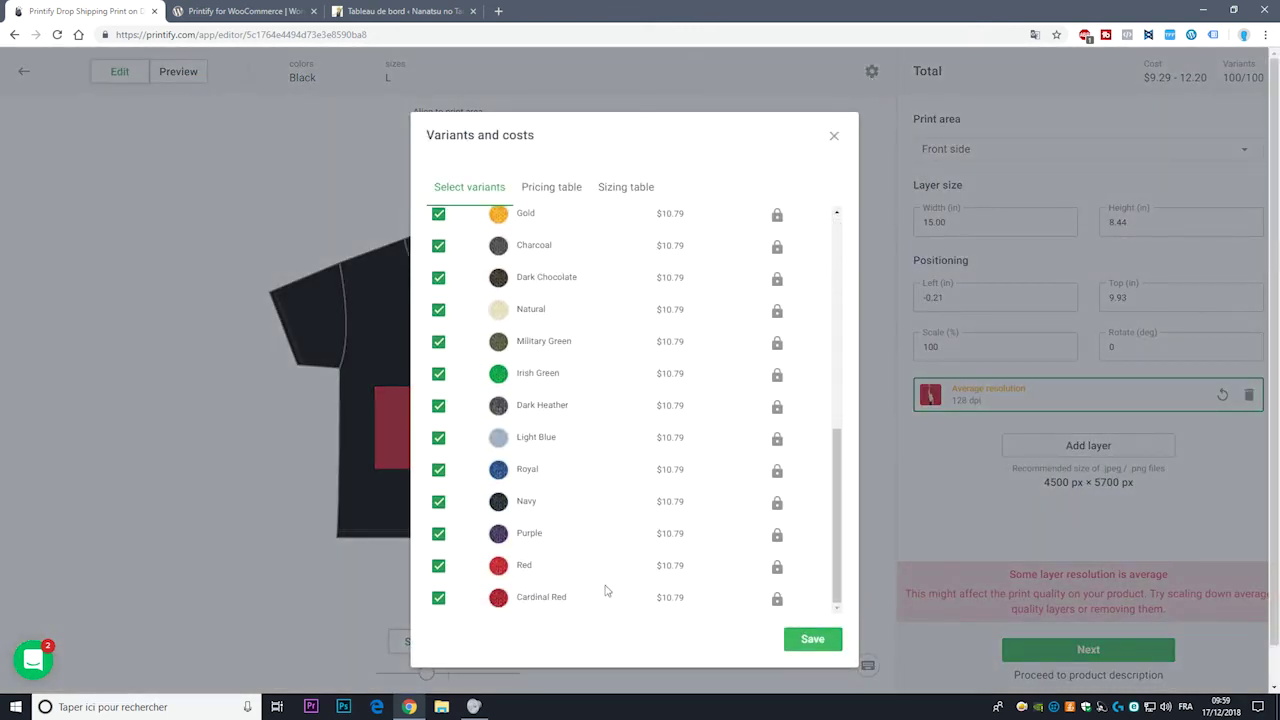
pyautogui.scroll(6, 572, 540)
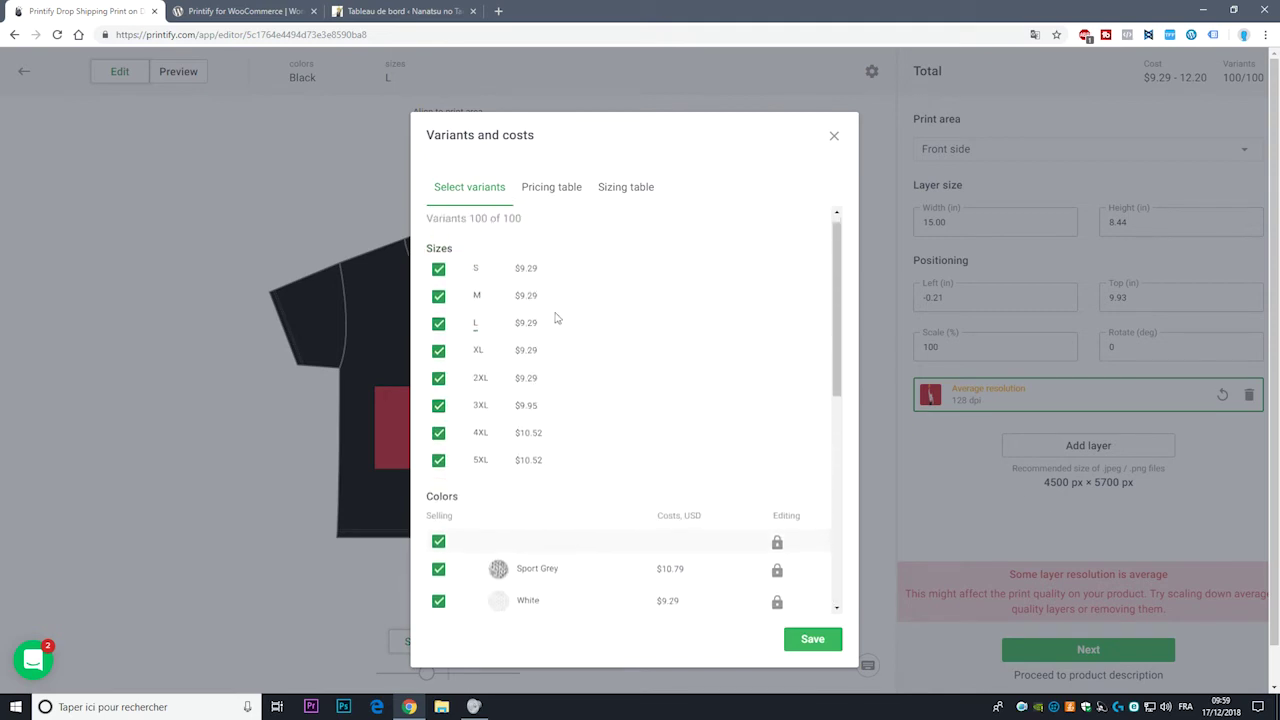
# Step: Review the full list of sizes and colors selected for sale, along with the cost of each
pyautogui.scroll(-3, 620, 340)
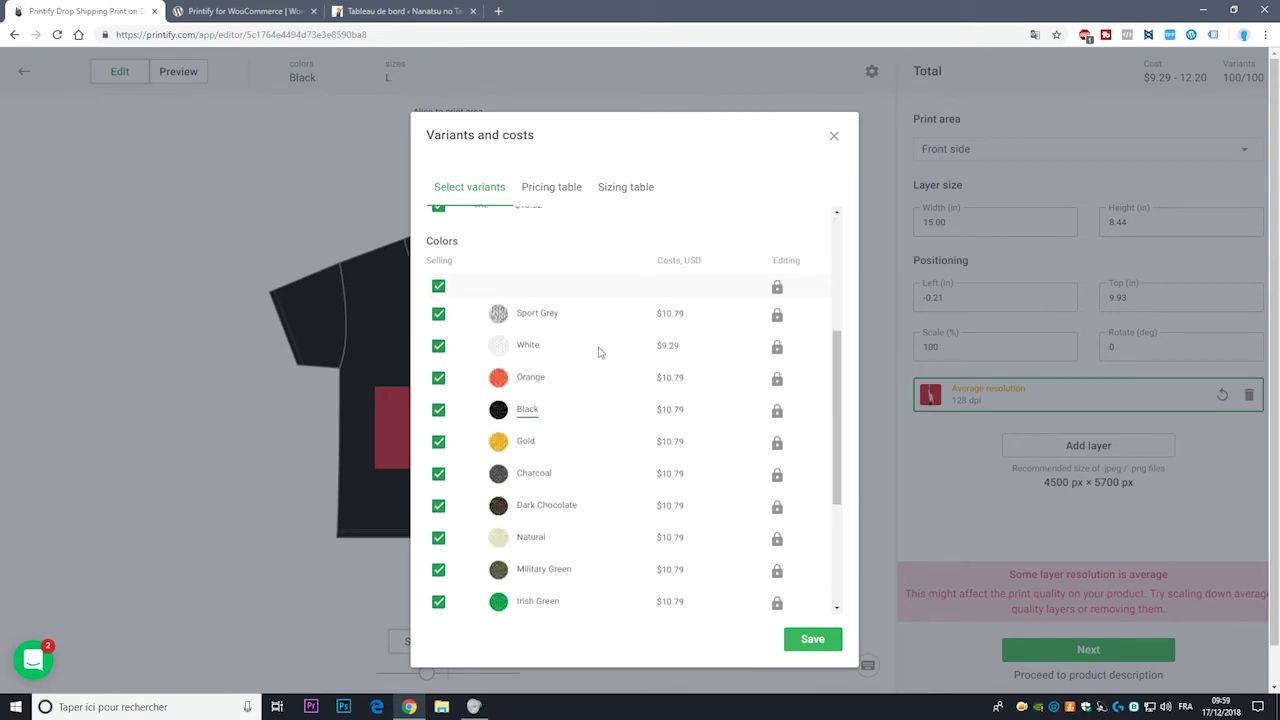
pyautogui.scroll(-3, 600, 352)
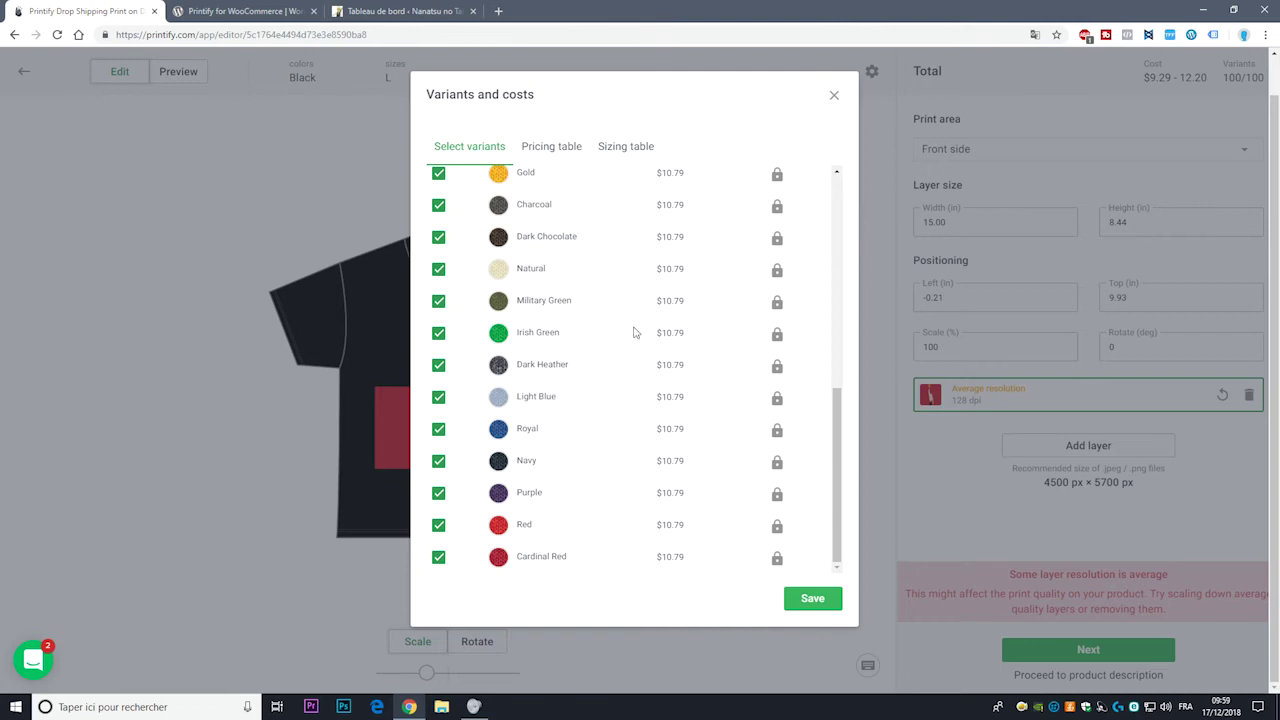
pyautogui.scroll(10, 633, 332)
pyautogui.scroll(-2, 550, 370)
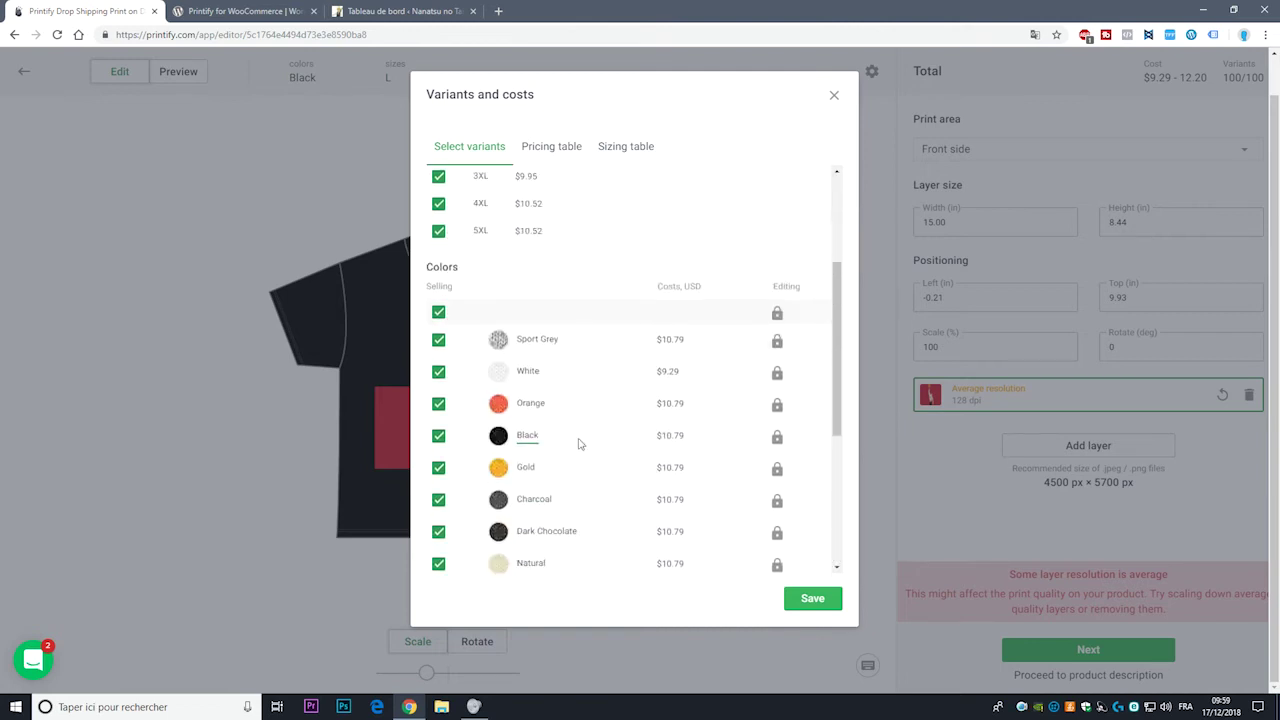
pyautogui.scroll(2, 520, 350)
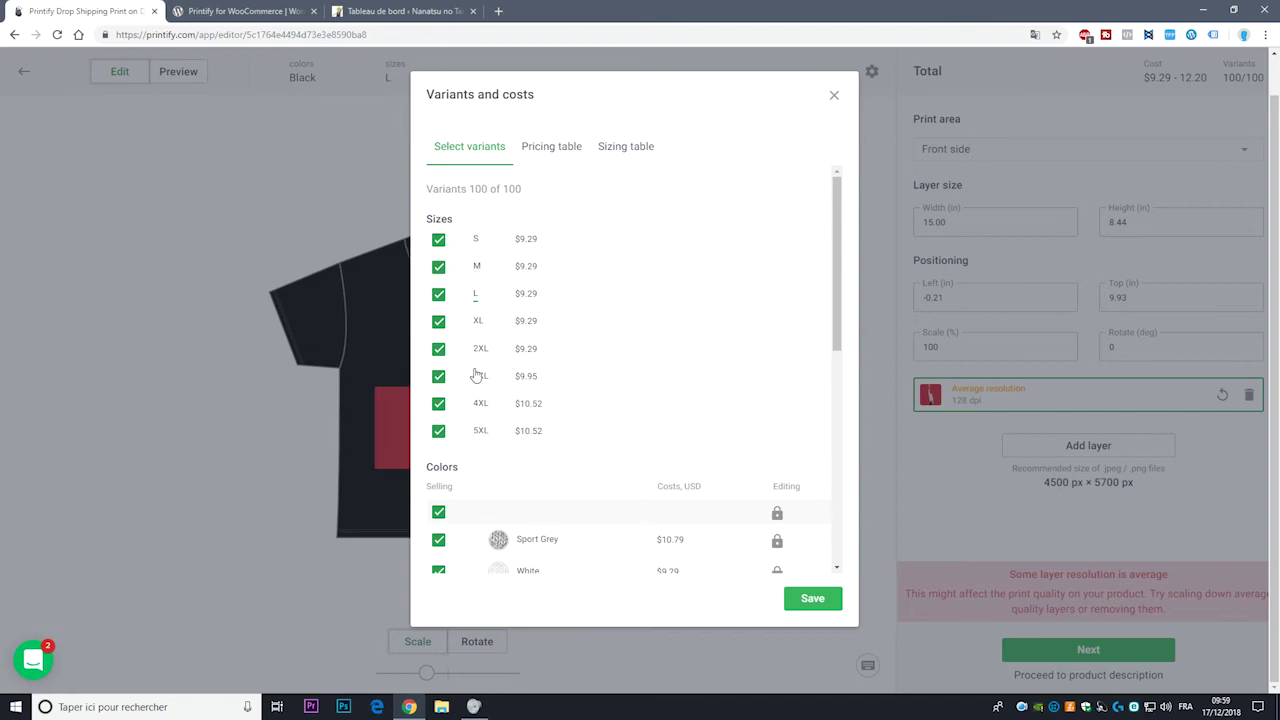
pyautogui.scroll(-2, 538, 405)
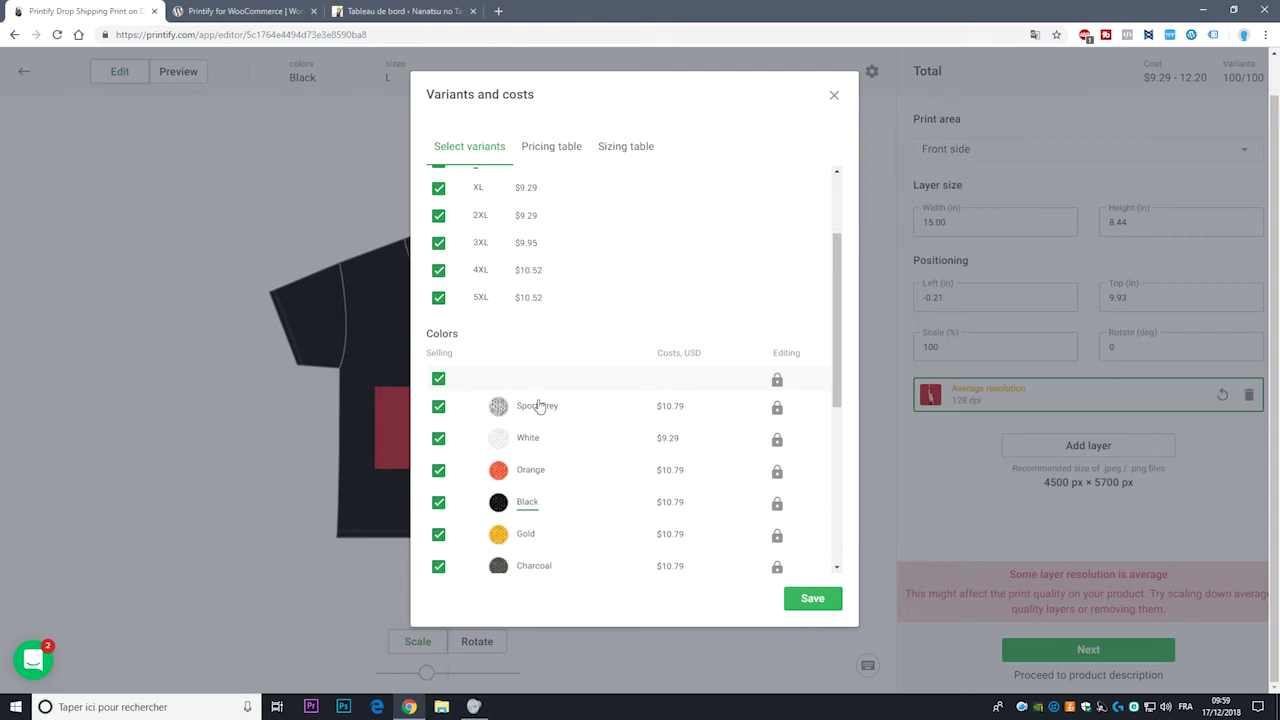
pyautogui.scroll(2, 493, 412)
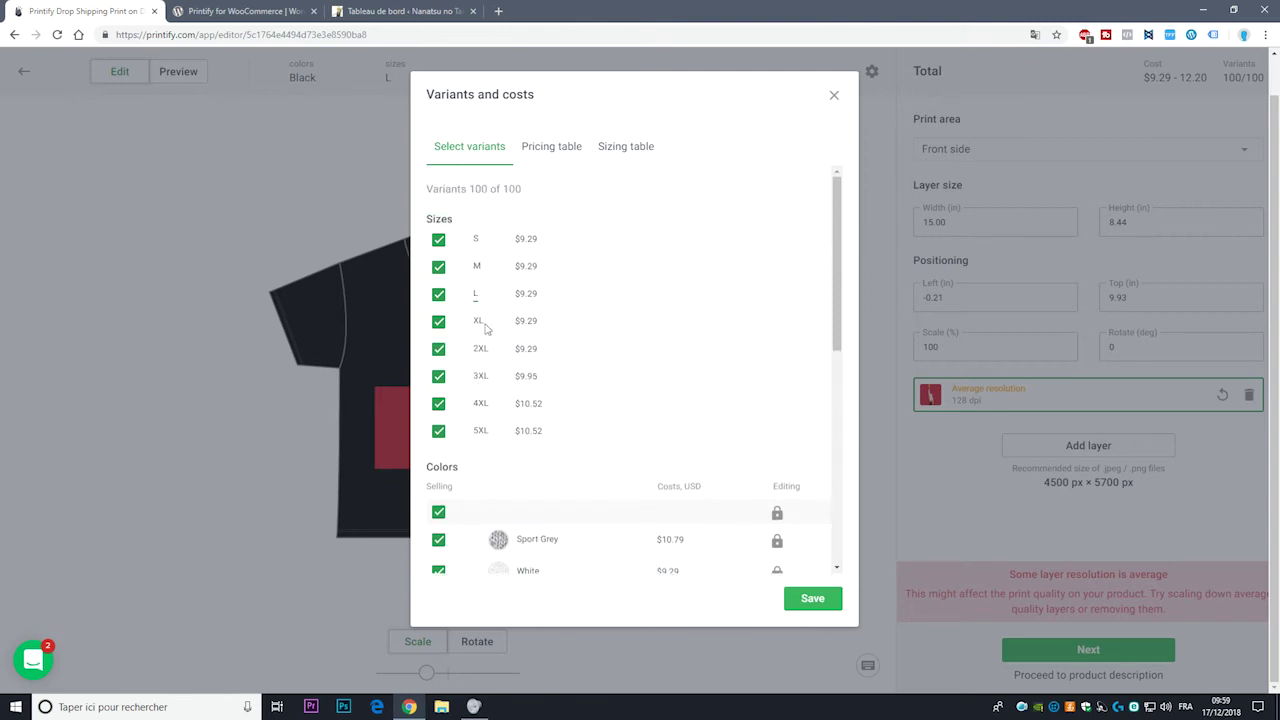
pyautogui.scroll(-2, 571, 400)
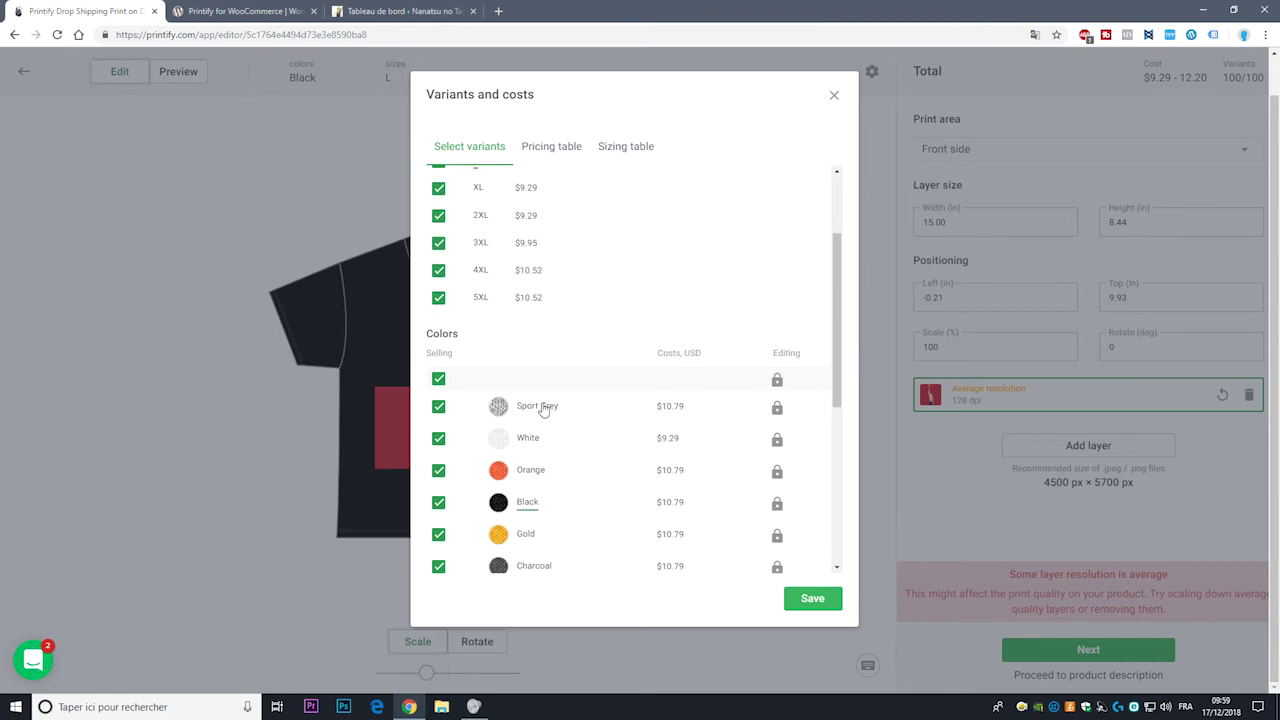
pyautogui.scroll(-3, 540, 460)
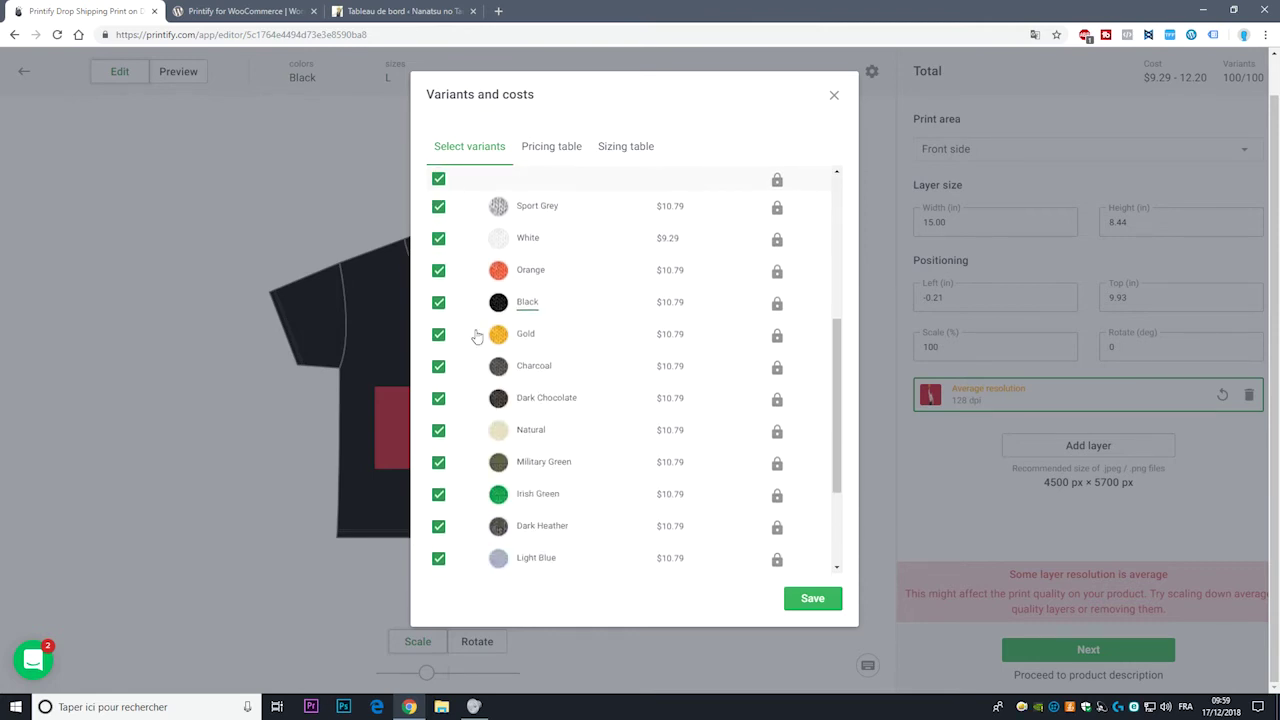
pyautogui.scroll(-3, 500, 370)
pyautogui.scroll(5, 515, 330)
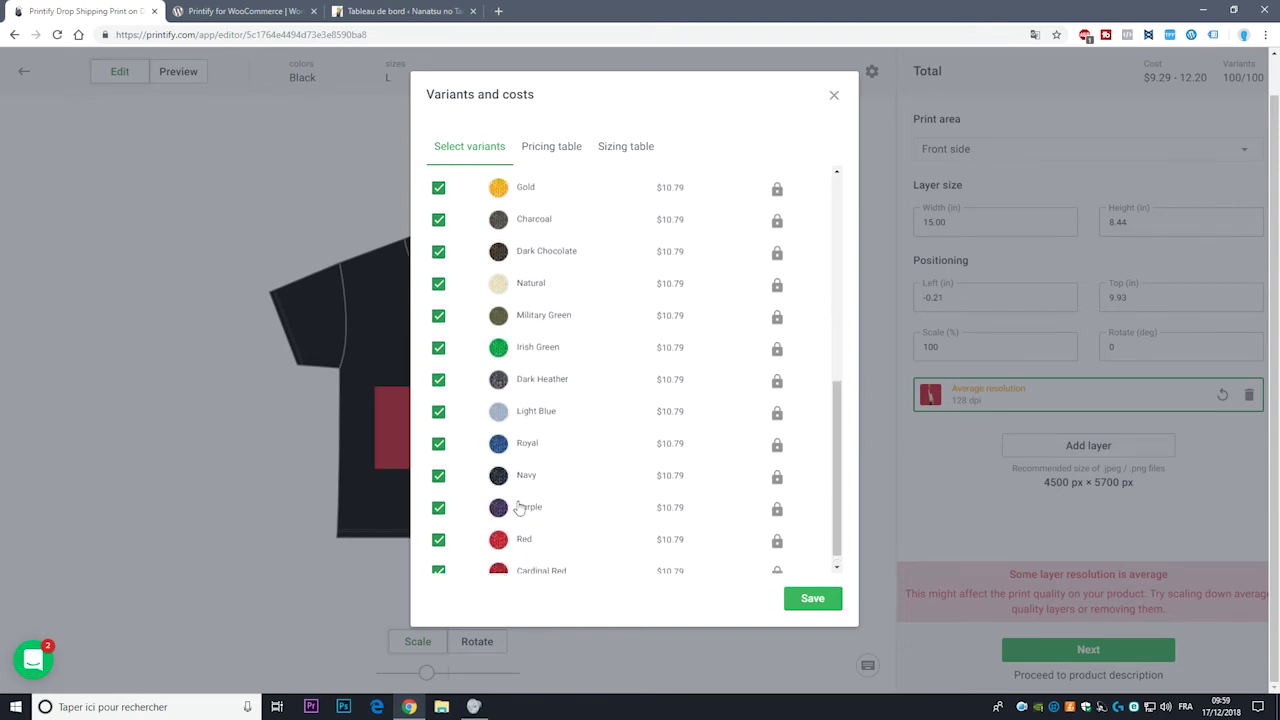
pyautogui.scroll(-2, 525, 370)
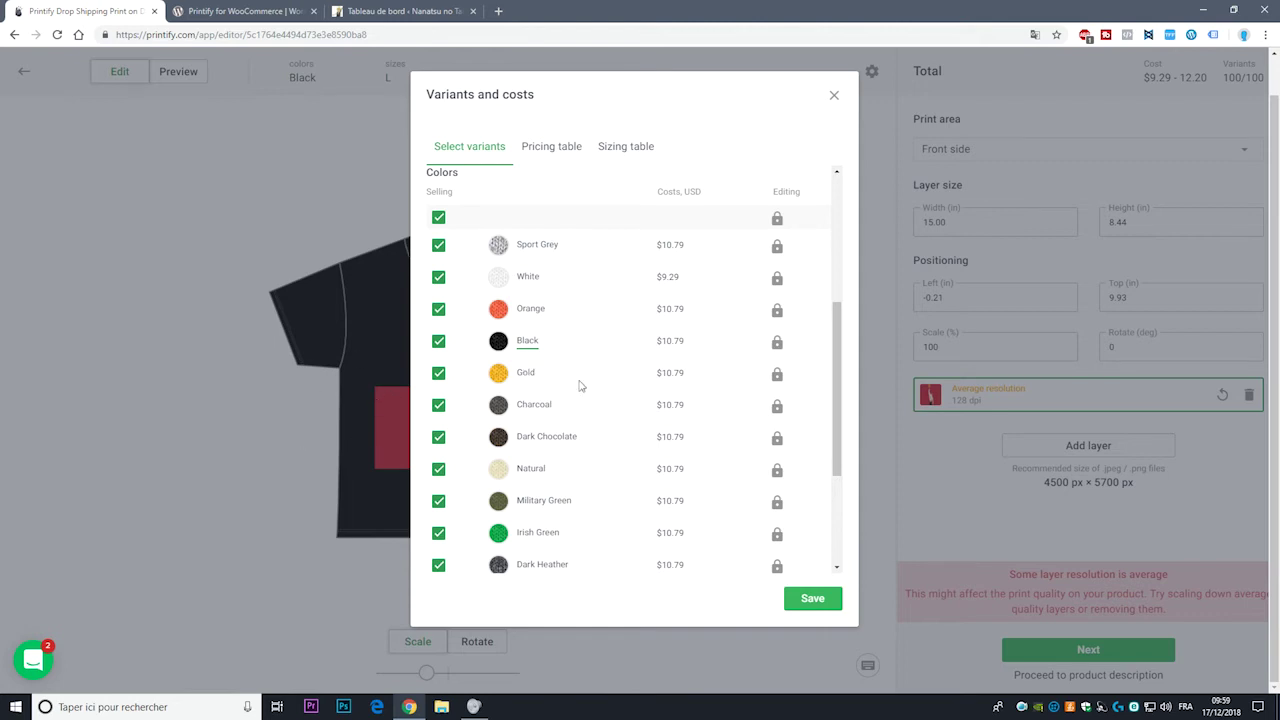
pyautogui.scroll(4, 553, 380)
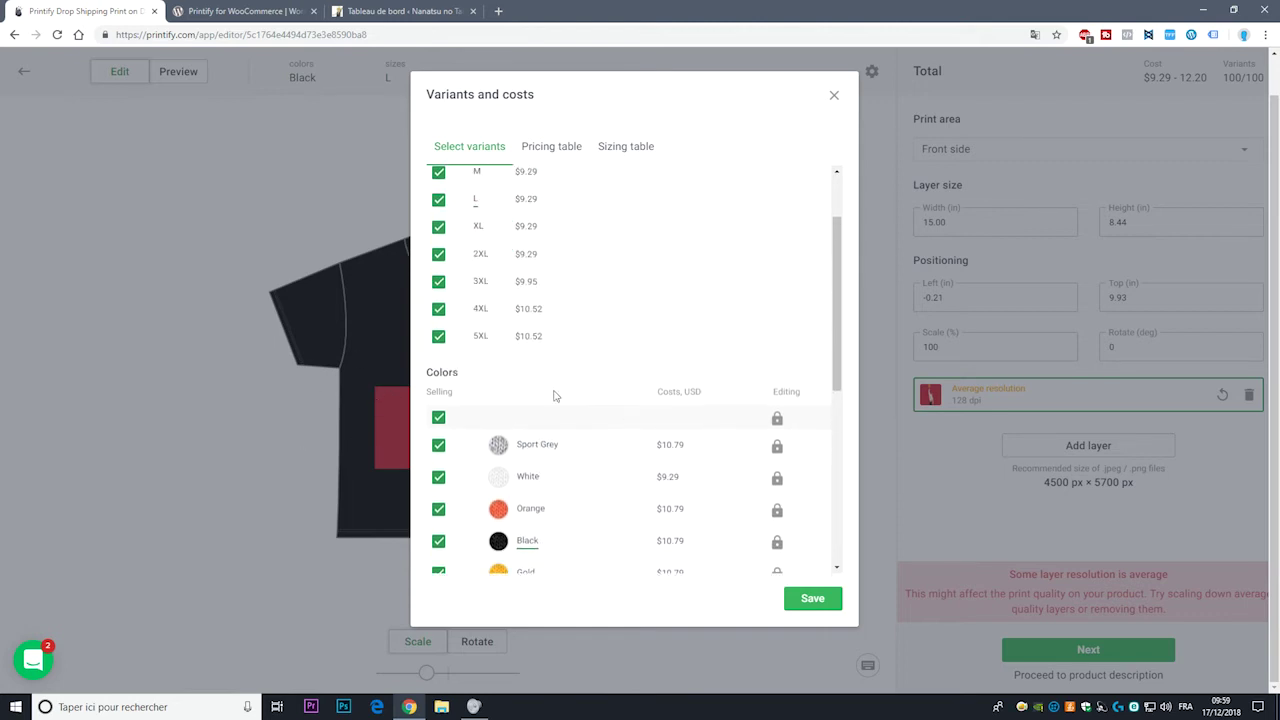
pyautogui.scroll(-4, 580, 356)
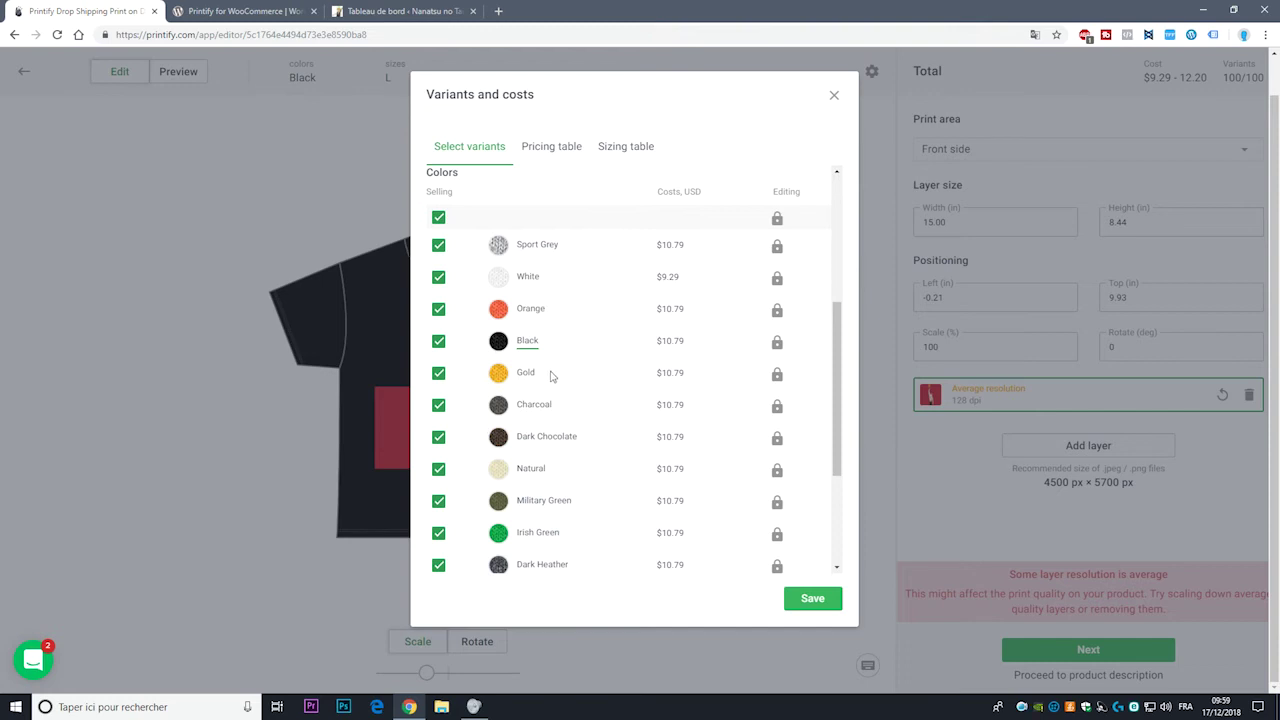
pyautogui.scroll(5, 700, 420)
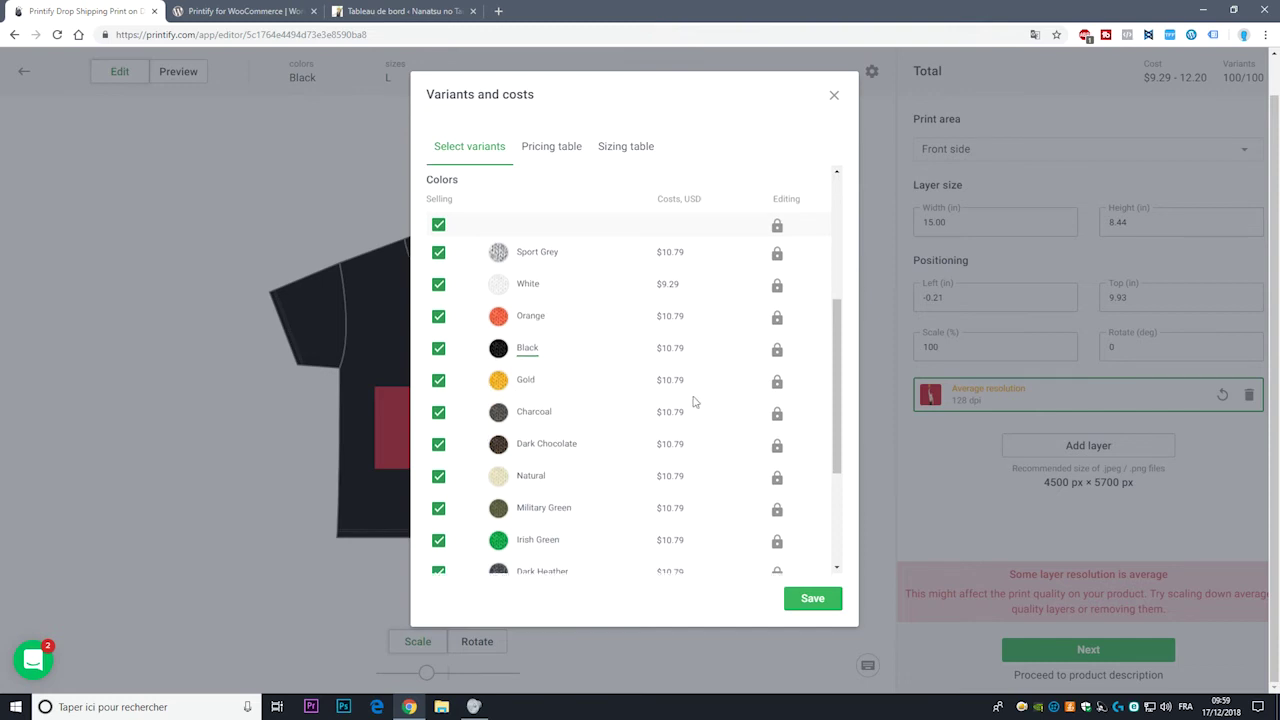
# Step: Examine the pricing table's print-area costs and blank prices per size and color, and the sizing table in metric units
pyautogui.click(545, 150)
pyautogui.scroll(1, 575, 330)
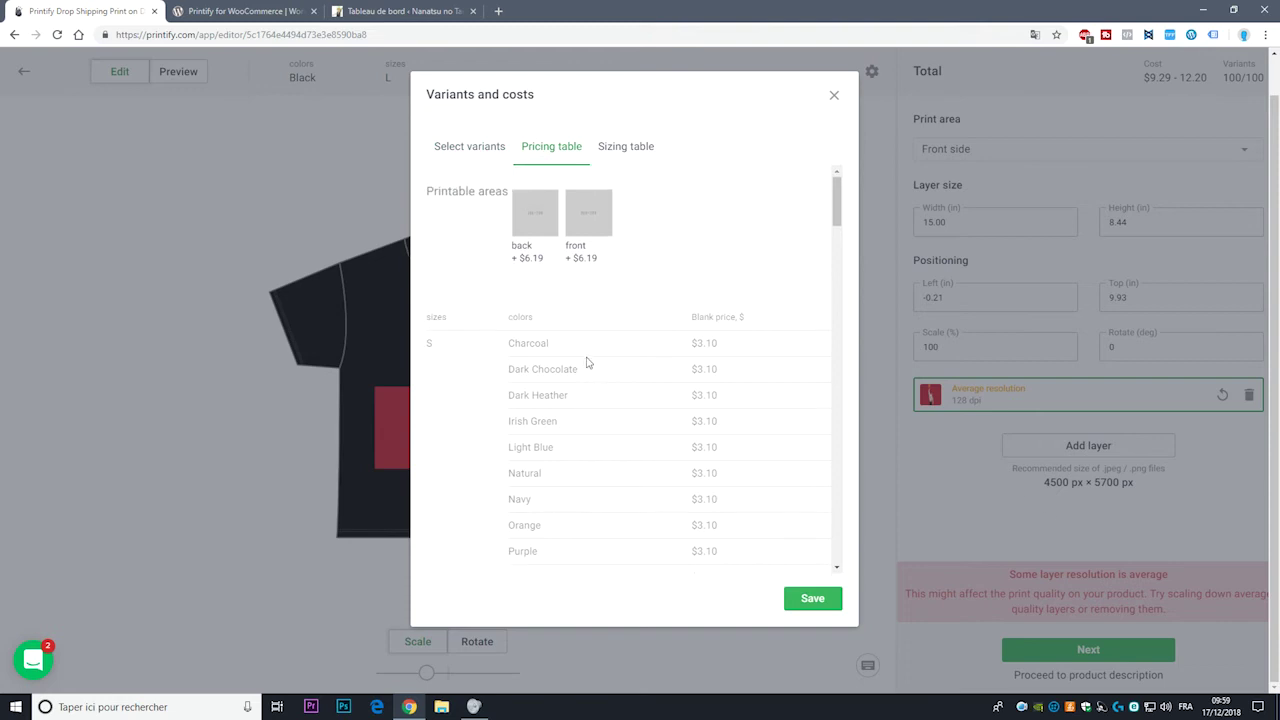
pyautogui.click(638, 150)
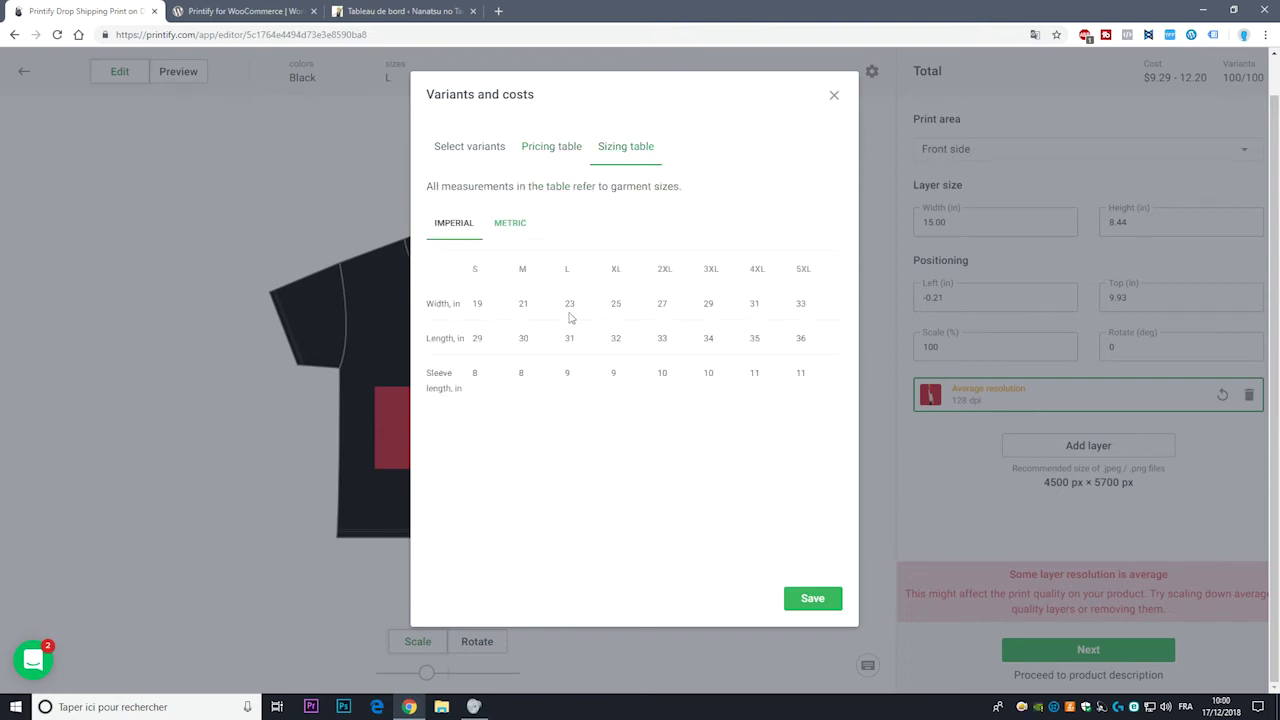
pyautogui.click(511, 224)
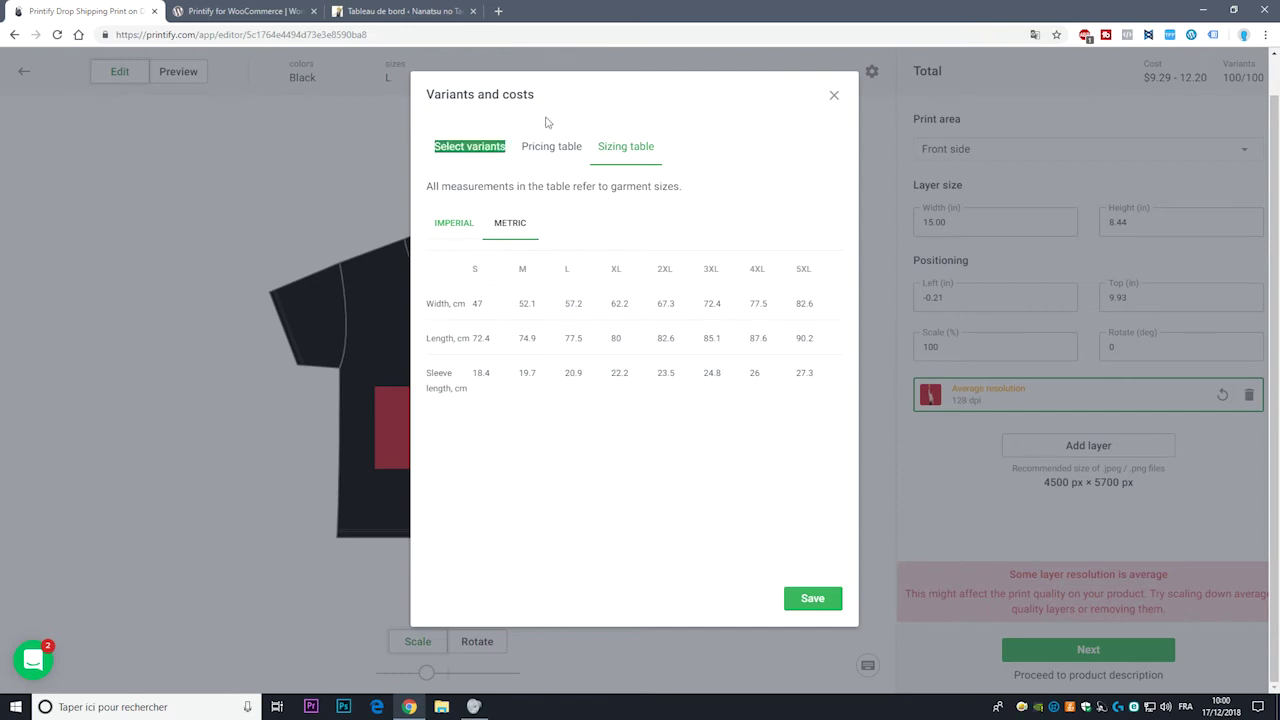
pyautogui.click(552, 148)
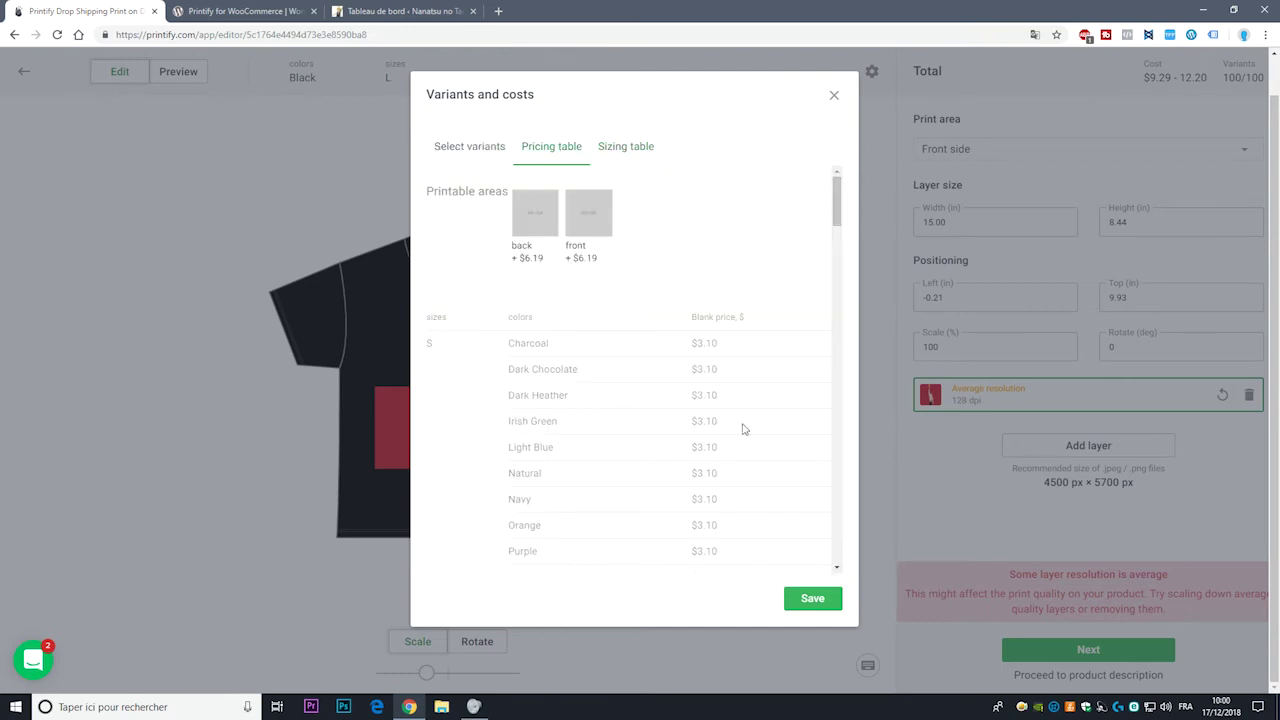
pyautogui.scroll(-10, 549, 406)
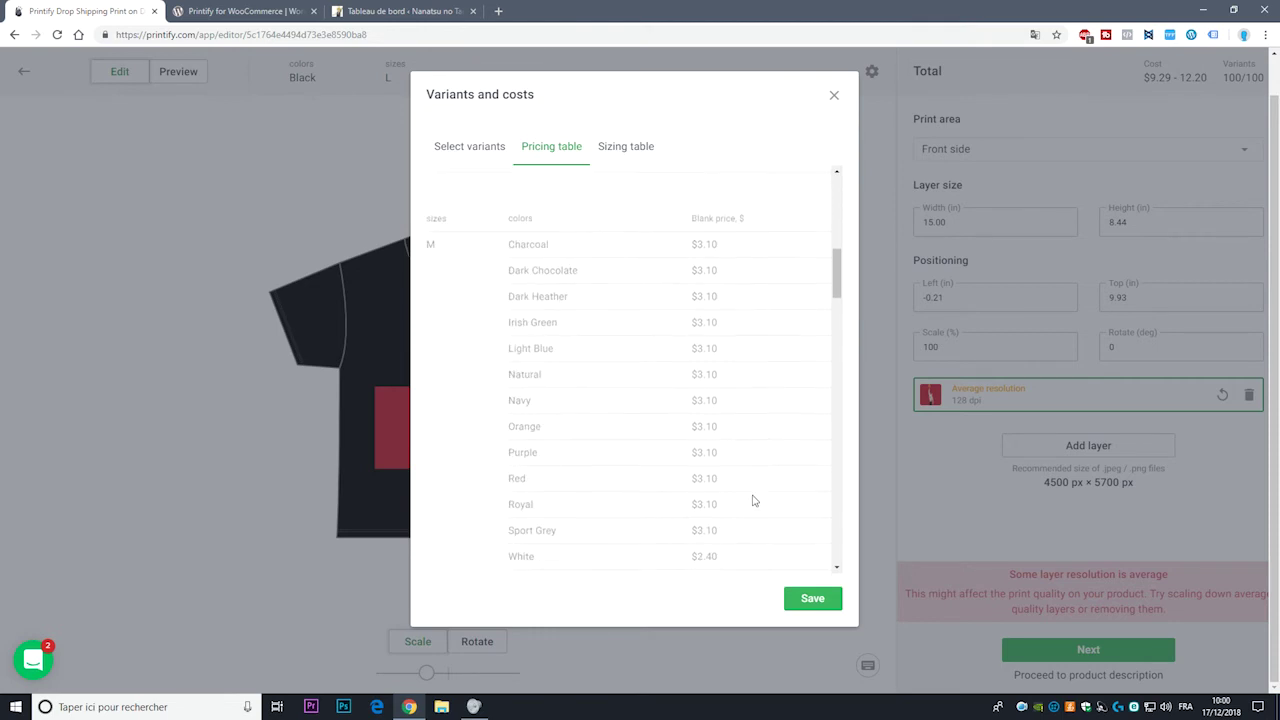
pyautogui.scroll(10, 714, 464)
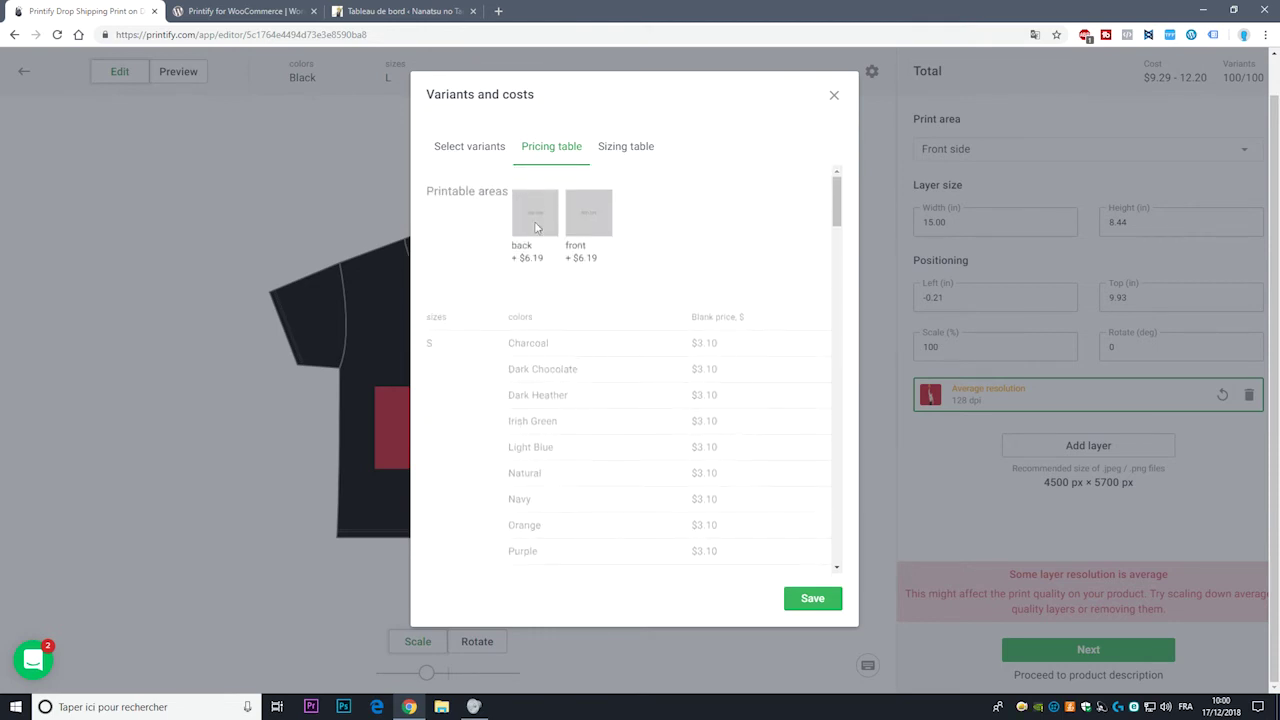
pyautogui.scroll(-5, 690, 497)
pyautogui.scroll(-4, 668, 462)
# Step: Return to the variant selection and save it with all sizes and colors kept for sale
pyautogui.click(469, 160)
pyautogui.scroll(10, 700, 350)
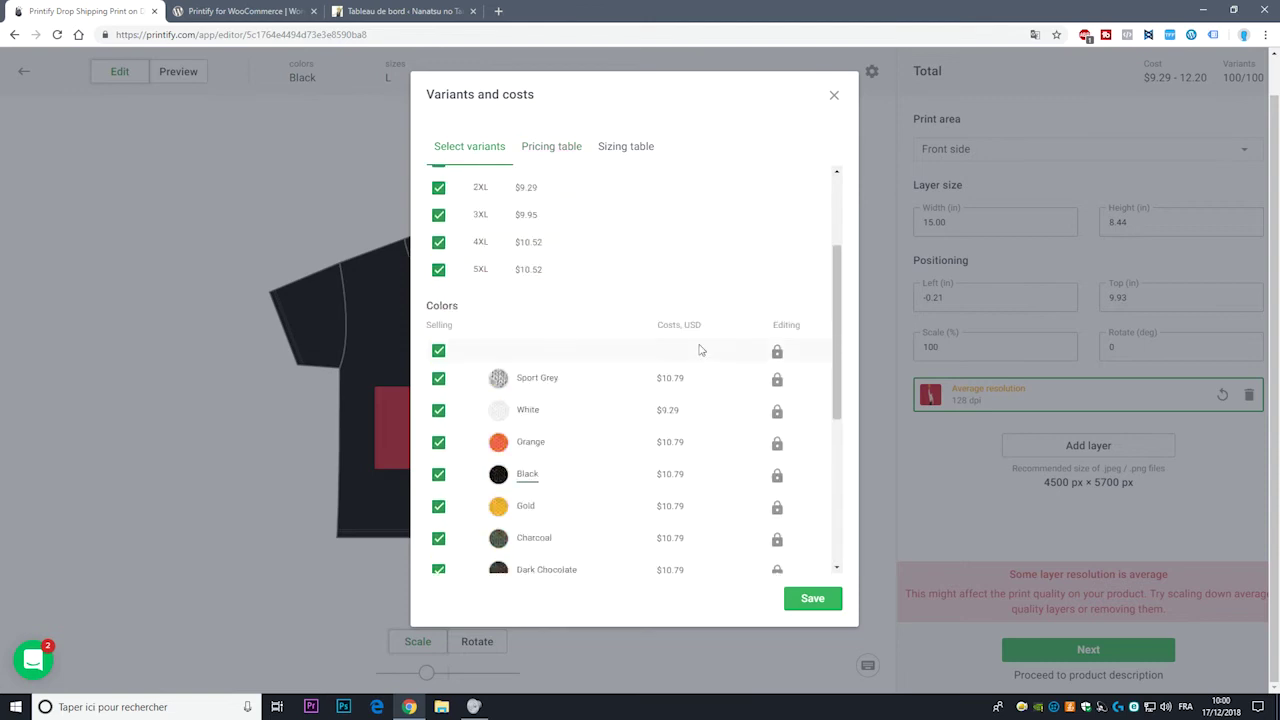
pyautogui.scroll(-5, 690, 420)
pyautogui.click(800, 600)
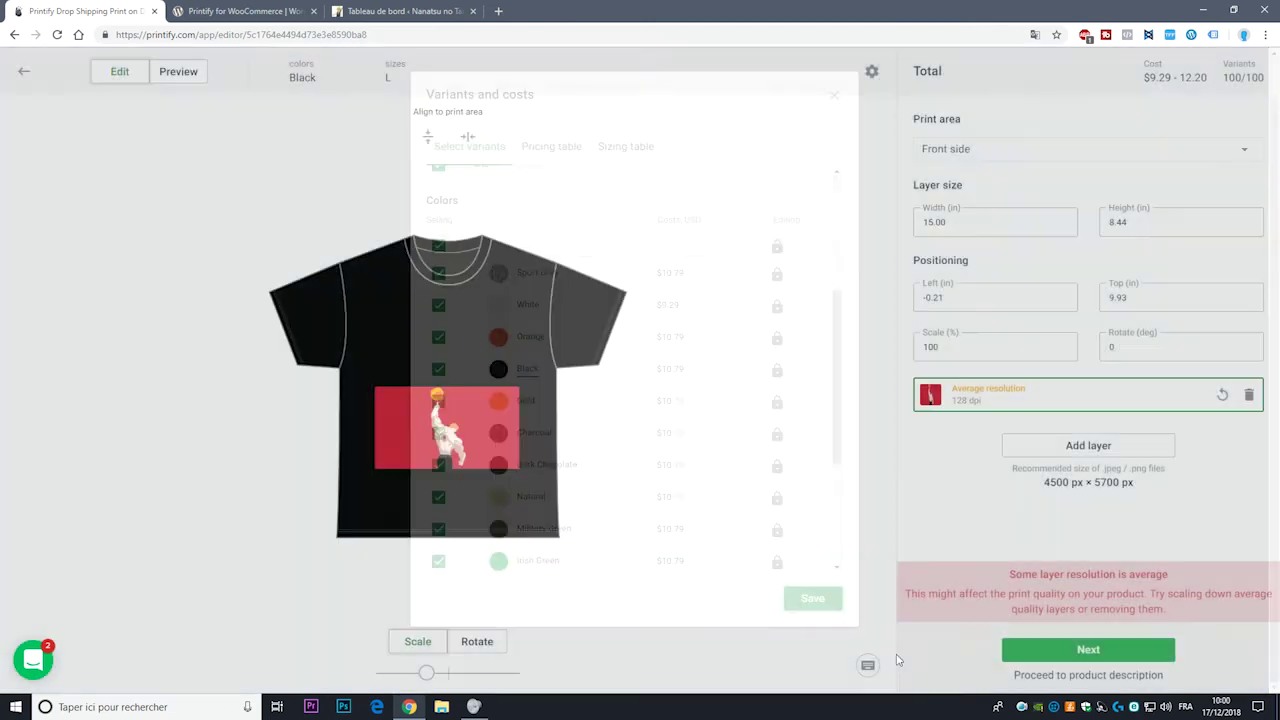
# Step: Proceed from the designer to the variant details, keep the retail prices, and continue to the store details
pyautogui.click(1075, 655)
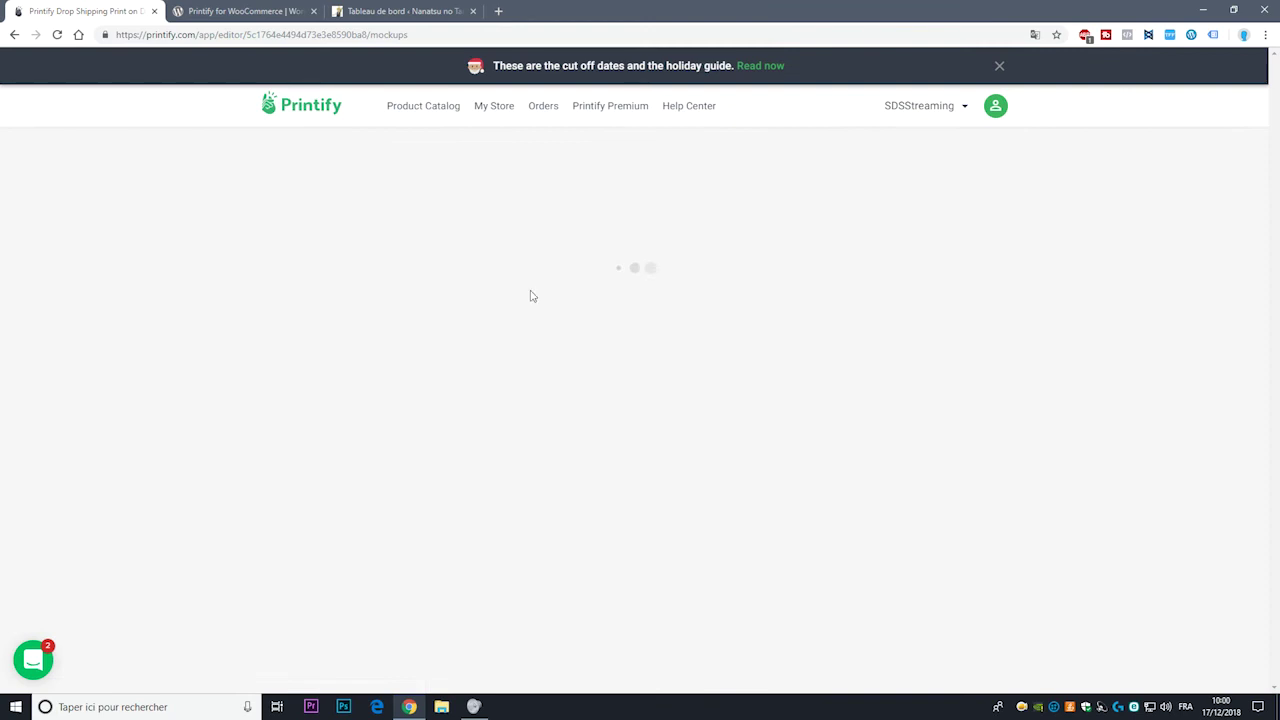
pyautogui.click(780, 249)
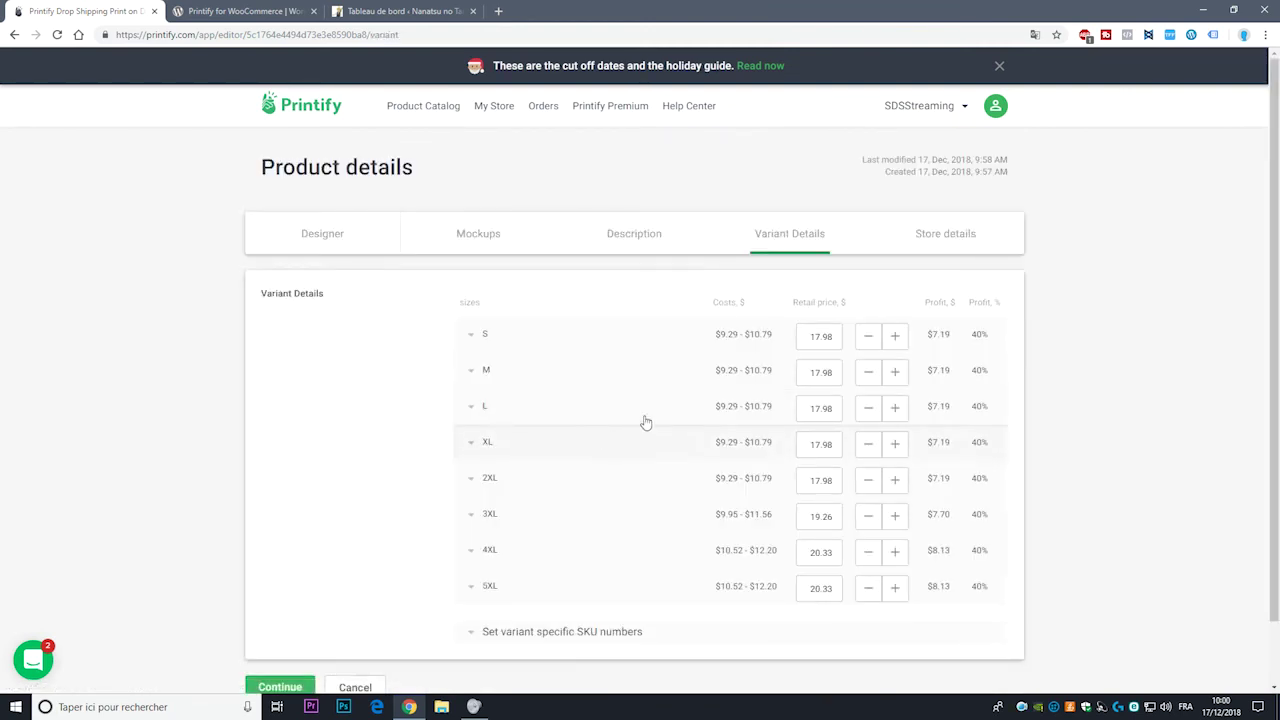
pyautogui.scroll(-1, 672, 505)
pyautogui.click(300, 617)
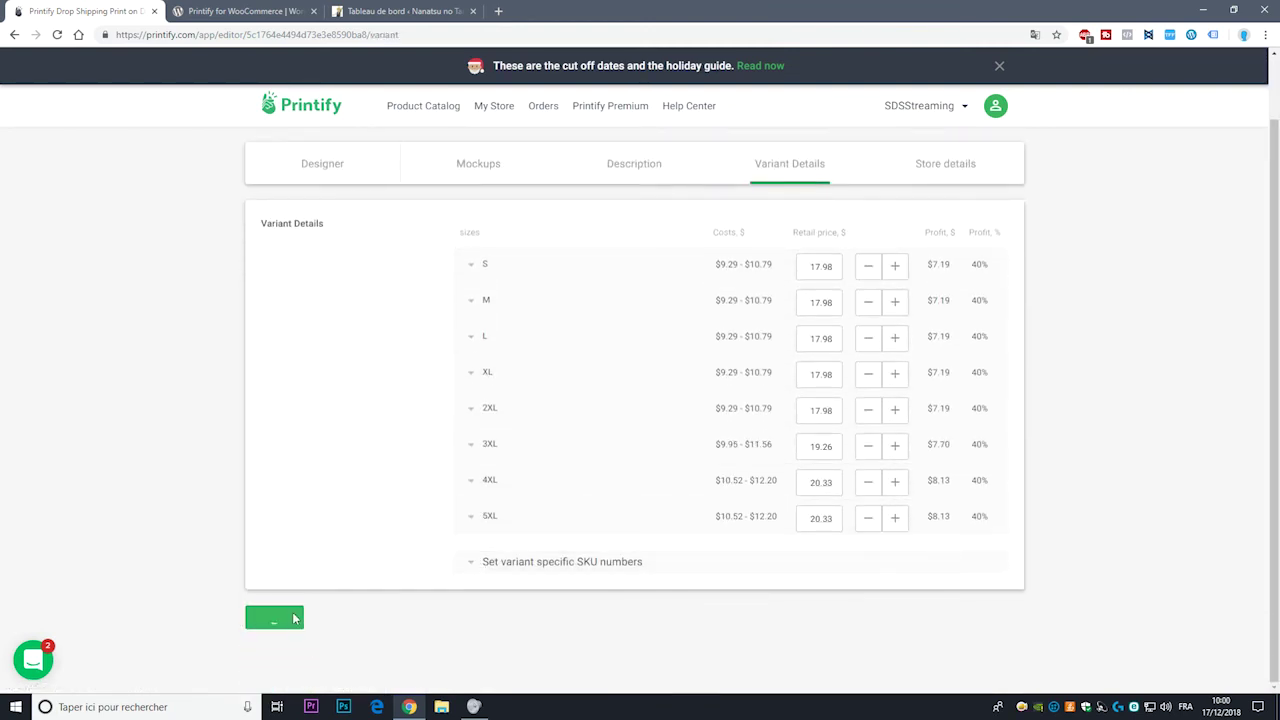
# Step: Enable publishing the product on the store, leave it visible, and save the changes to publish it
pyautogui.click(459, 371)
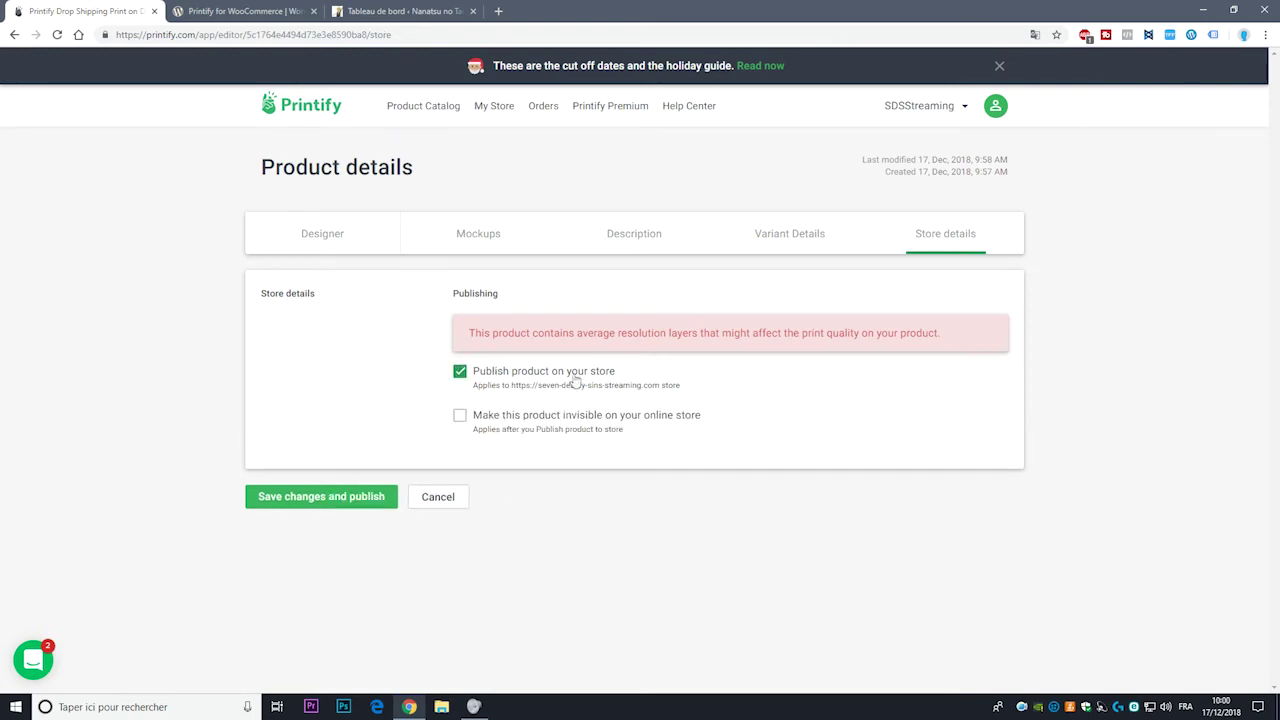
pyautogui.moveTo(616, 371); pyautogui.dragTo(473, 372)
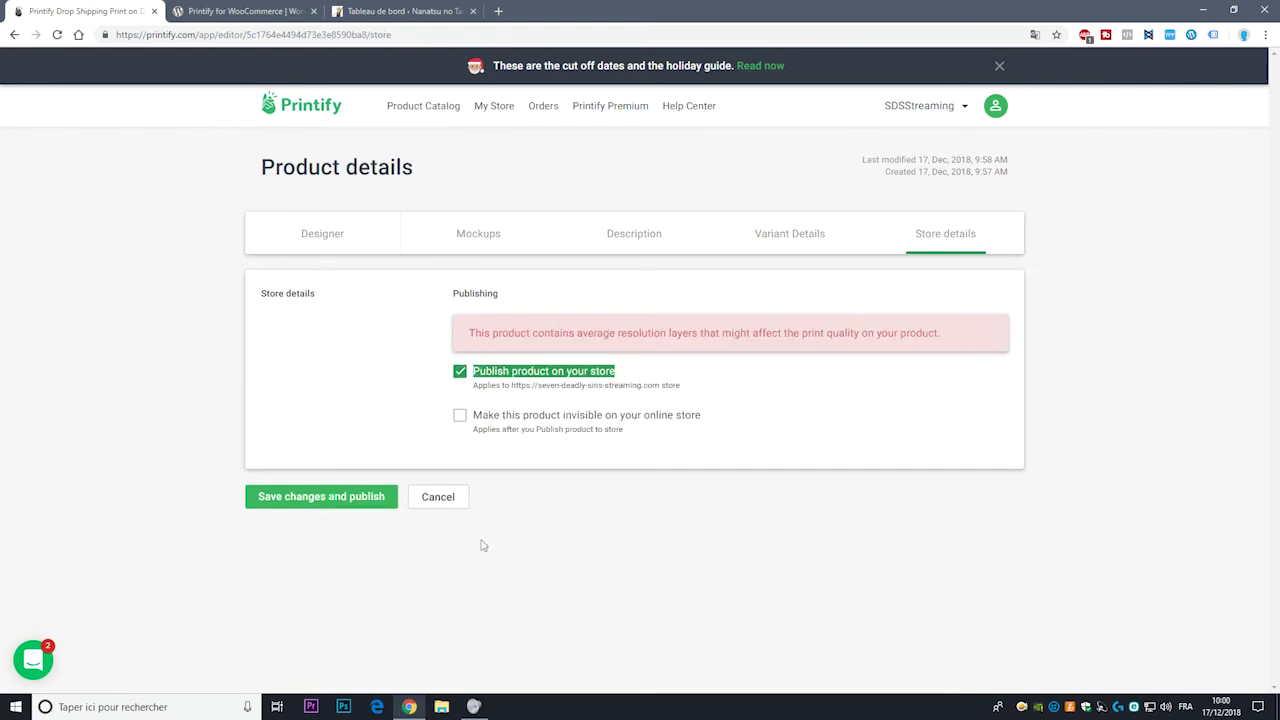
pyautogui.click(374, 500)
# Step: Switch to the WordPress dashboard, place its tab beside Printify's, list all shop products, and open the public site in a new tab
pyautogui.click(400, 11)
pyautogui.moveTo(400, 11); pyautogui.dragTo(255, 11)
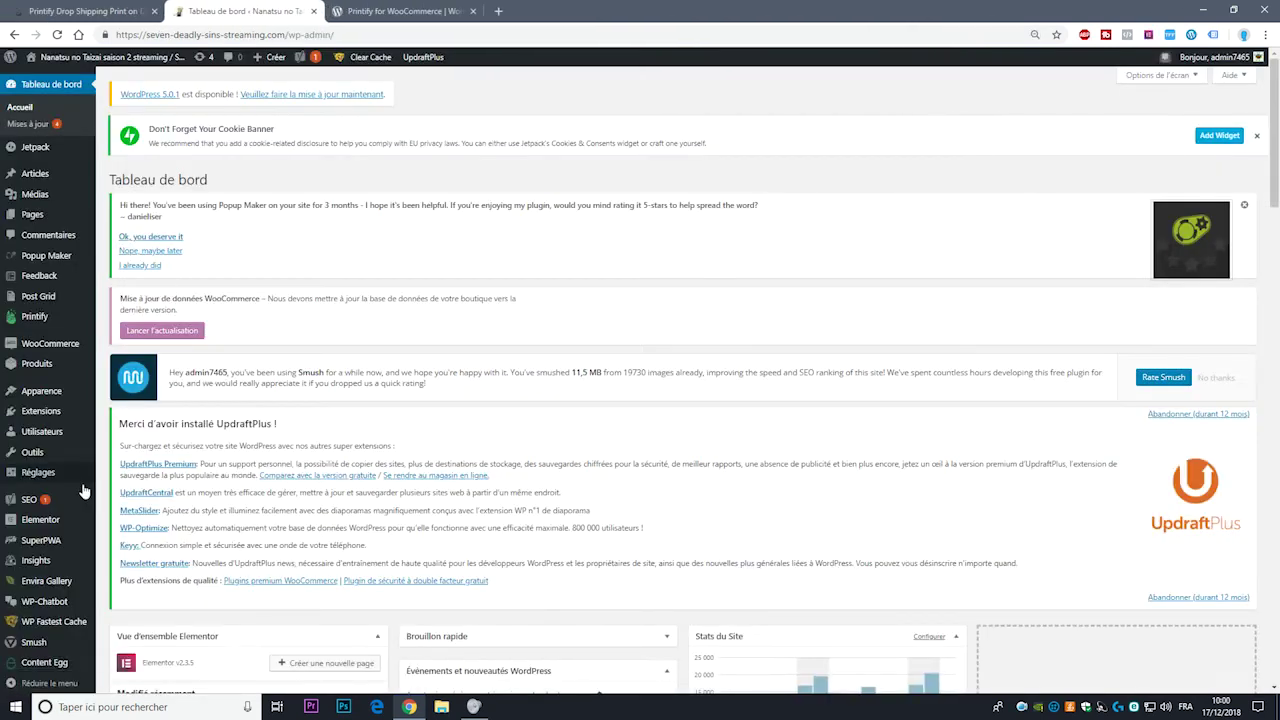
pyautogui.click(57, 365)
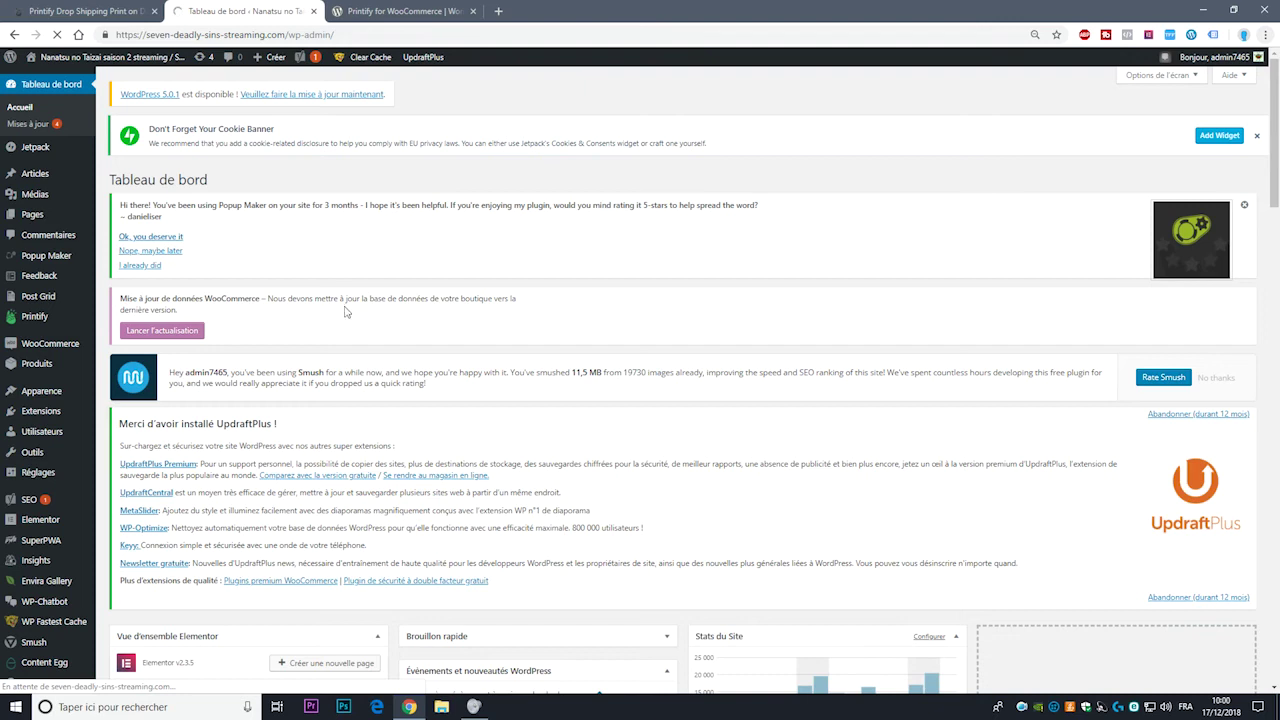
pyautogui.middleClick(150, 57)
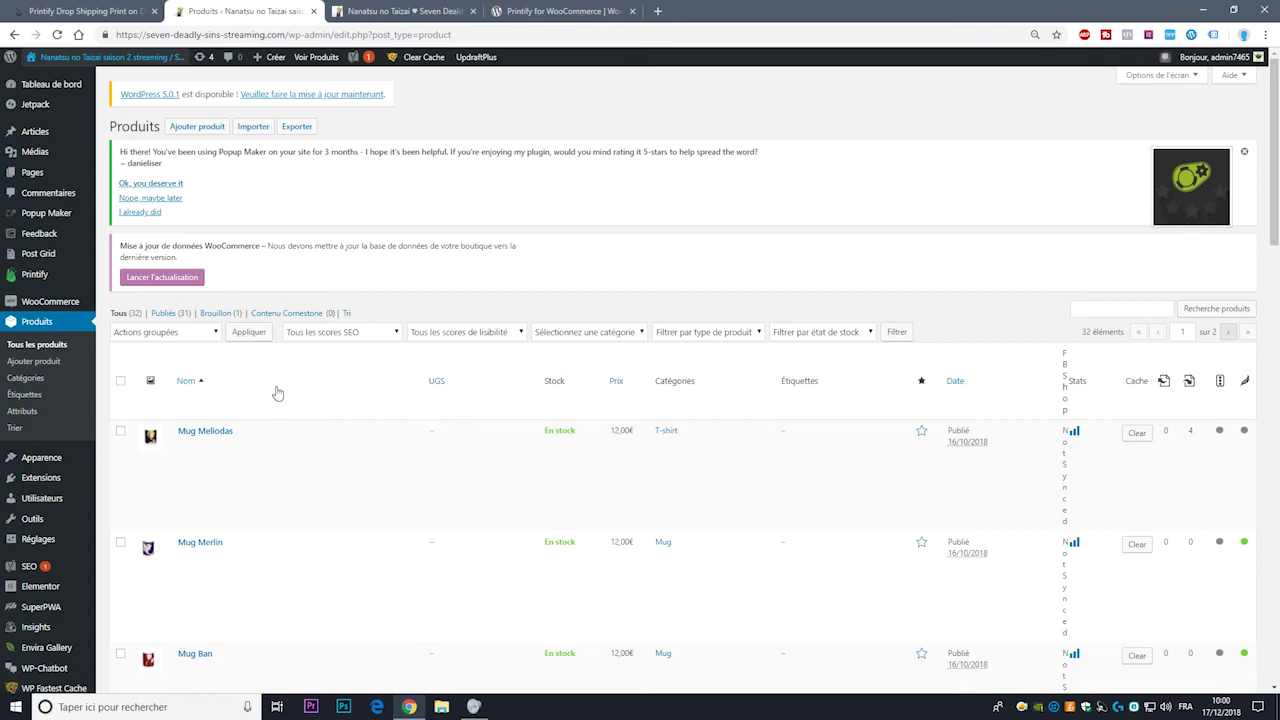
# Step: Quick-edit the Mug Meliodas product to change its category from T-shirt to Mug, and update it
pyautogui.scroll(-2, 294, 408)
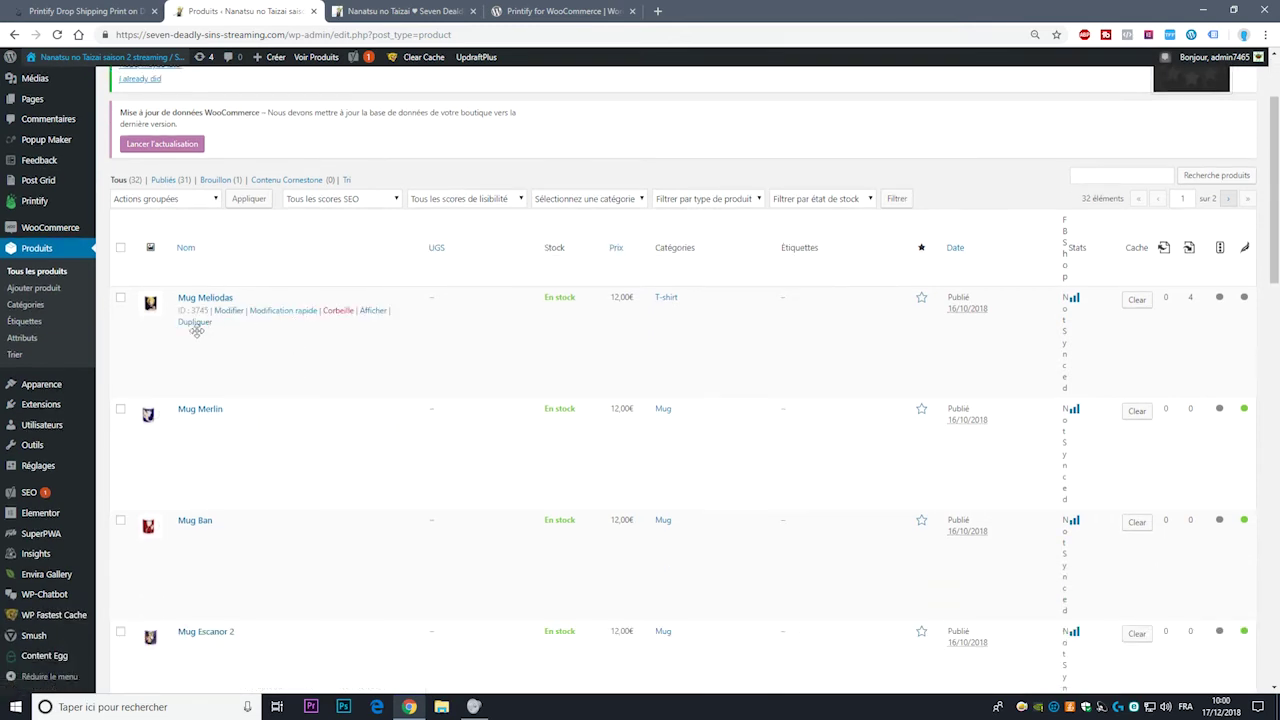
pyautogui.click(289, 312)
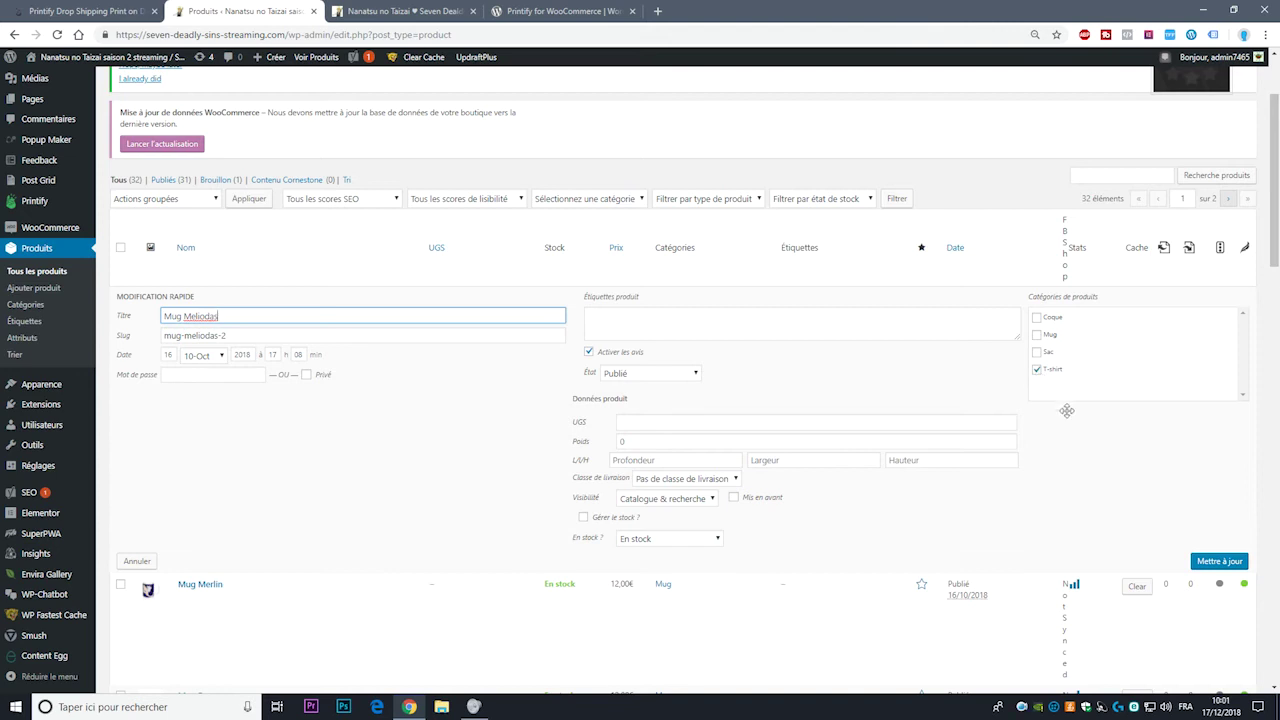
pyautogui.scroll(-1, 250, 250)
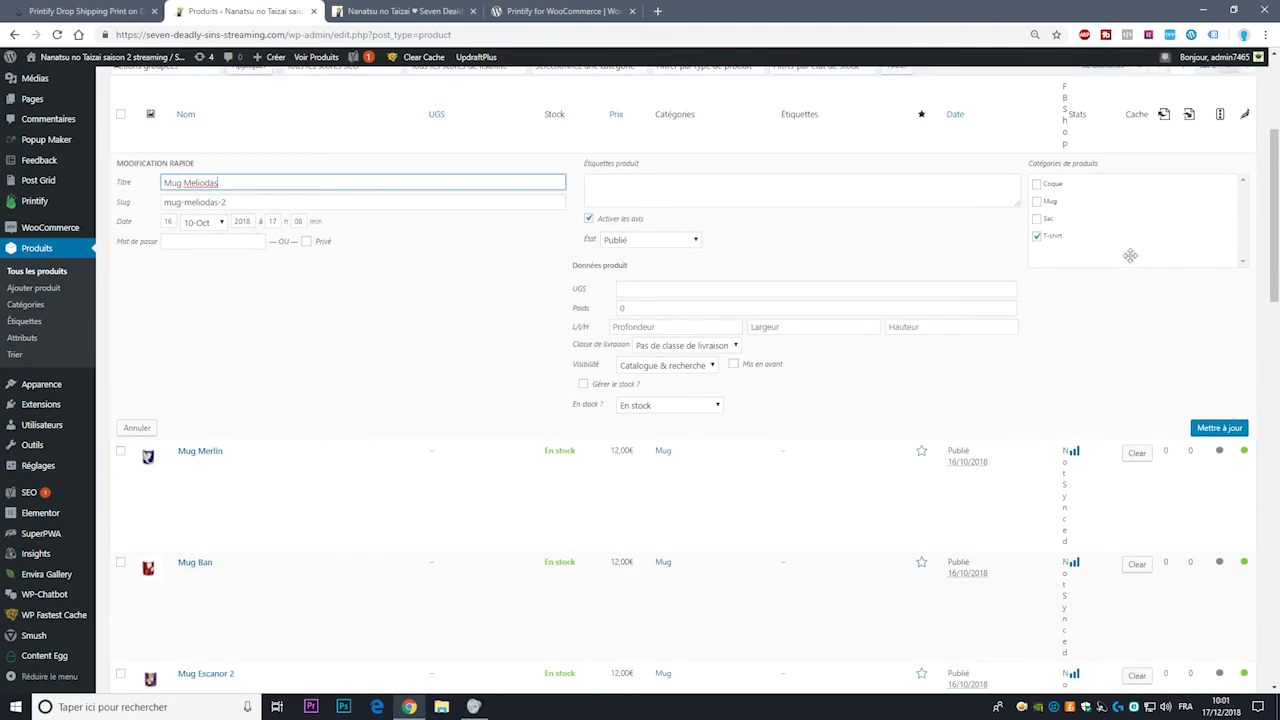
pyautogui.scroll(1, 1131, 251)
pyautogui.click(1038, 269)
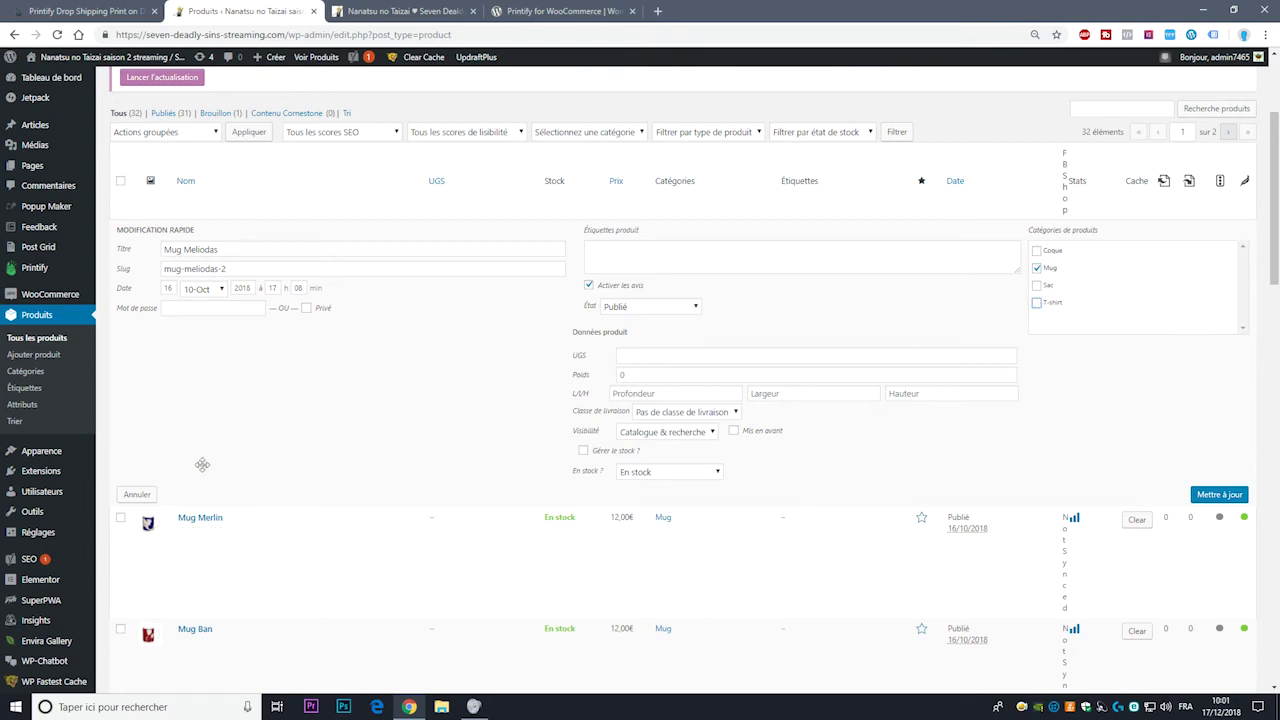
pyautogui.scroll(1, 260, 440)
pyautogui.click(1220, 561)
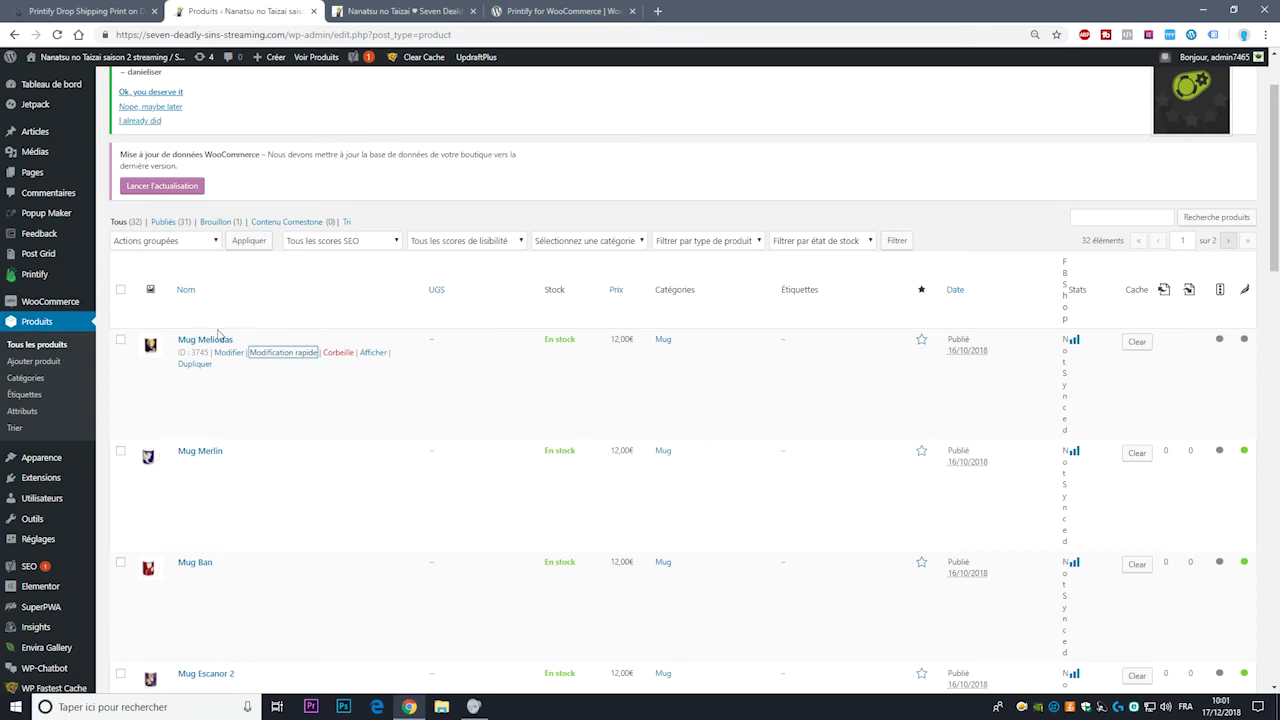
# Step: Switch to the public site and open its Boutique page
pyautogui.click(362, 10)
pyautogui.click(731, 266)
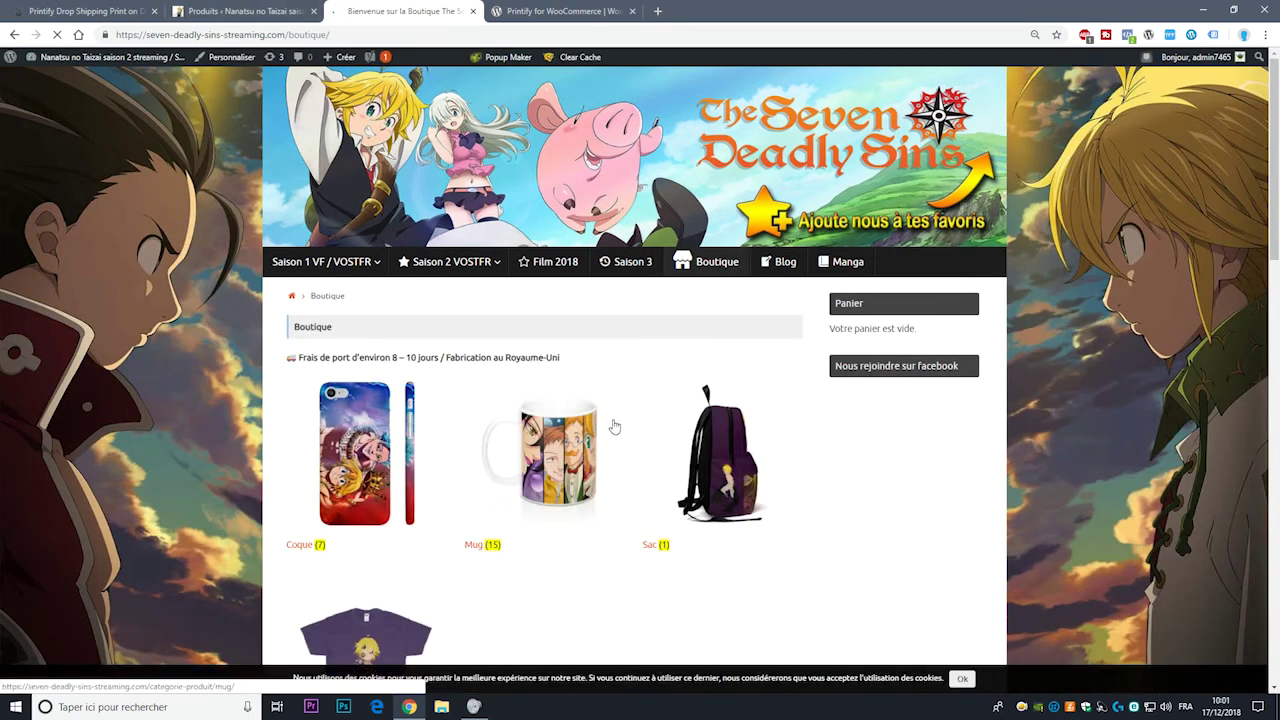
# Step: Open the T-shirt category from the Boutique page and look through its listed products
pyautogui.scroll(-2, 615, 427)
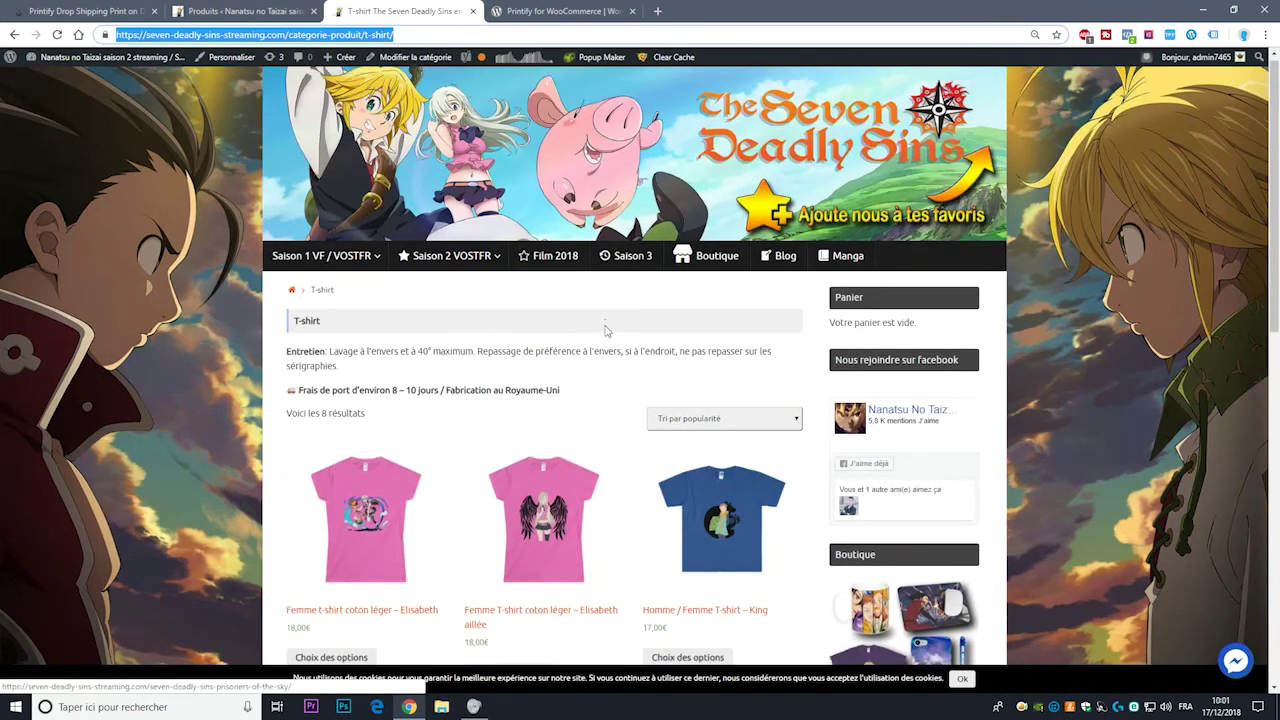
pyautogui.scroll(-8, 604, 330)
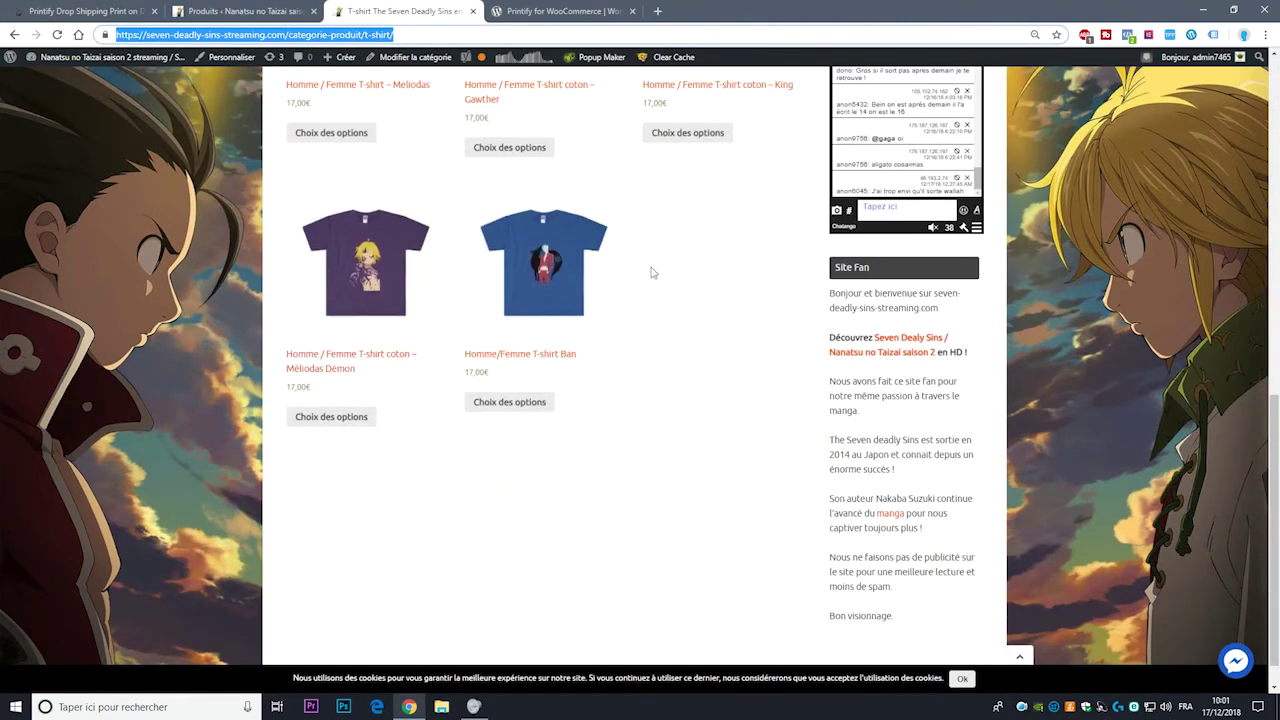
pyautogui.scroll(6, 620, 275)
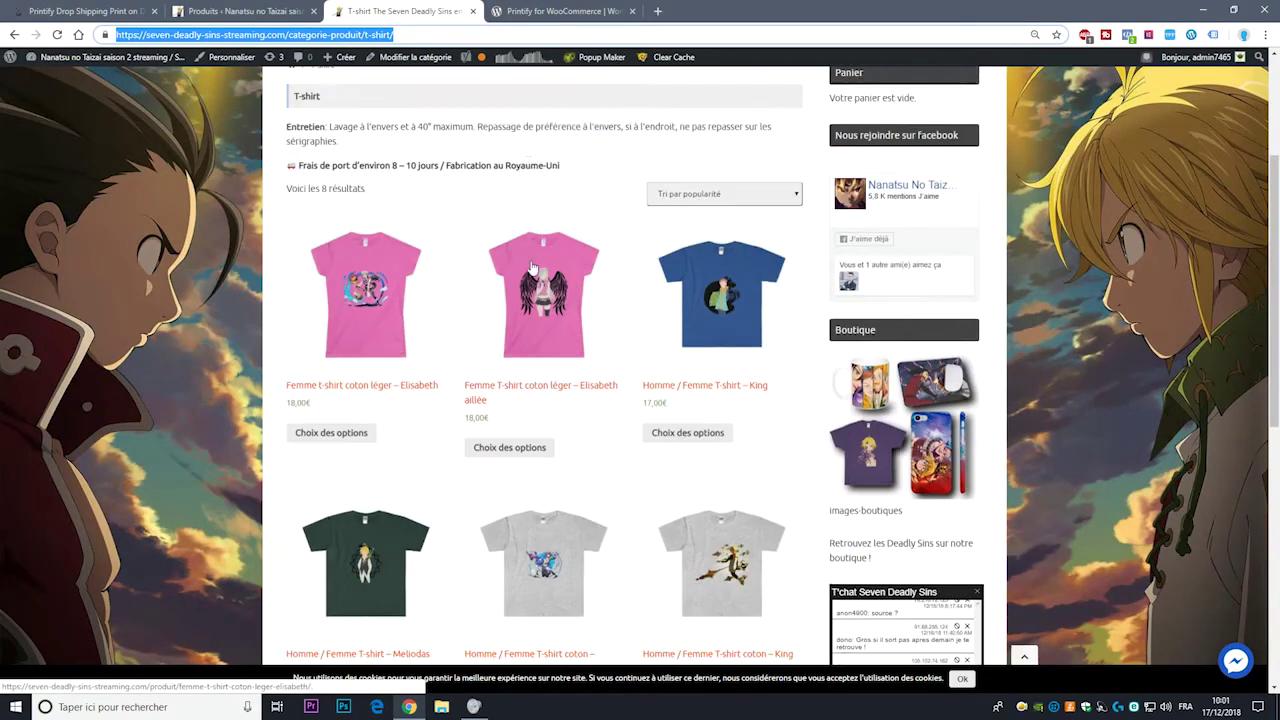
pyautogui.scroll(1, 533, 268)
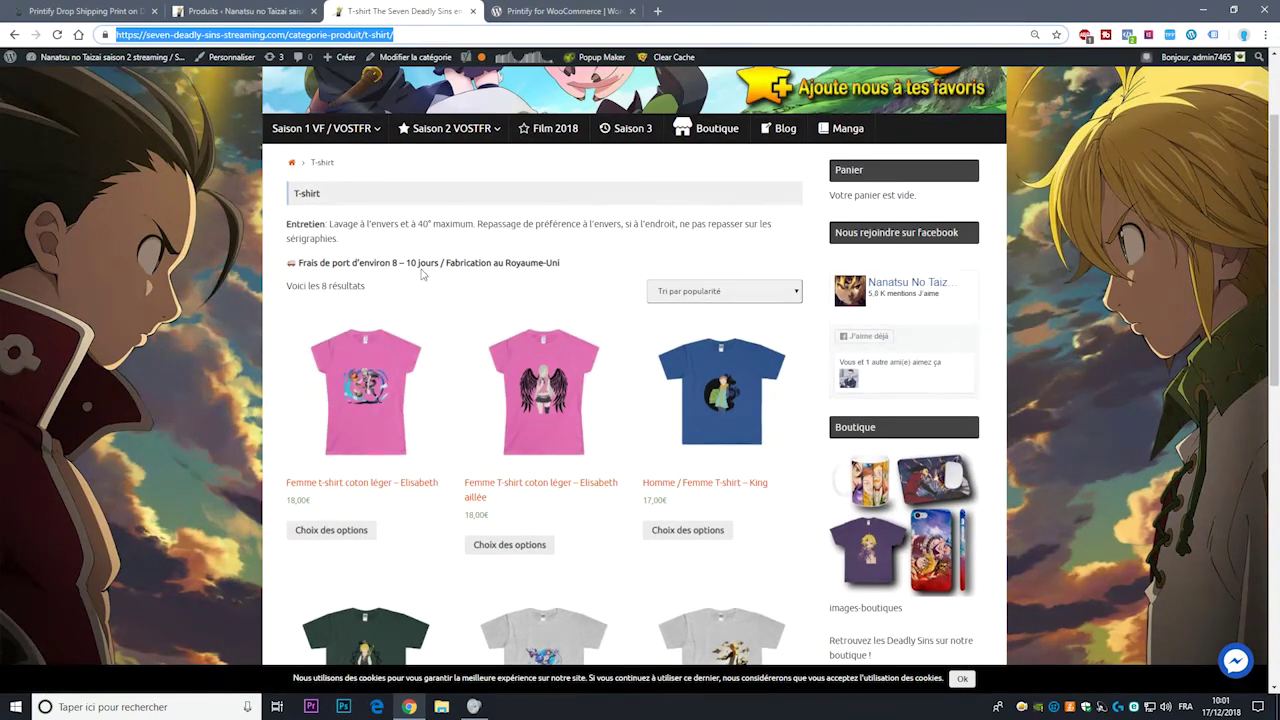
pyautogui.scroll(-2, 637, 377)
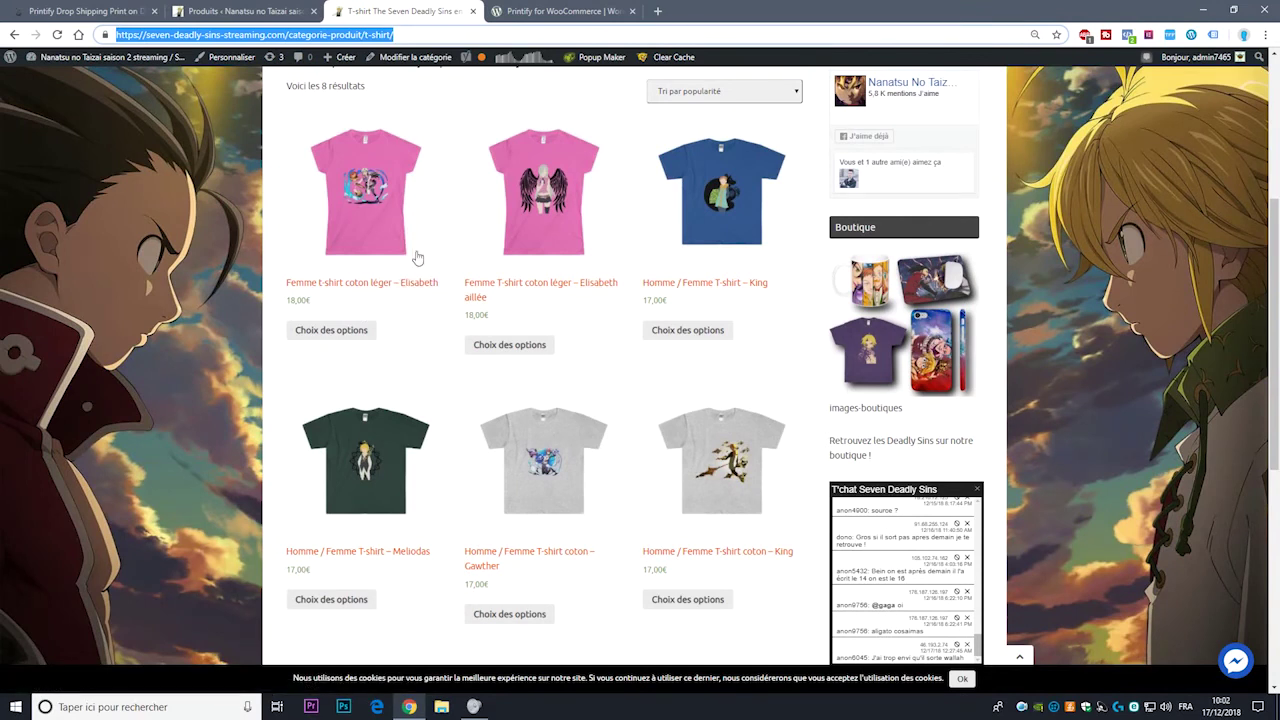
# Step: Open the Femme t-shirt coton léger – Elisabeth product and examine its available sizes and colours without changing them
pyautogui.click(374, 228)
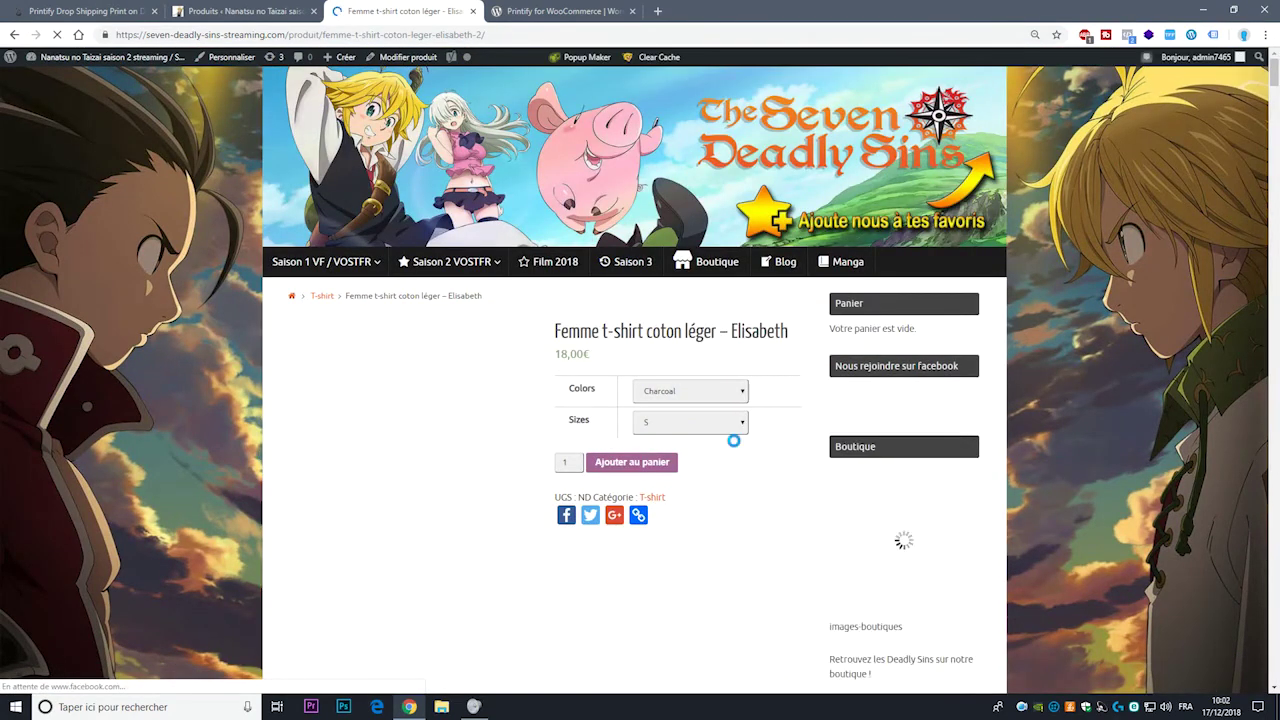
pyautogui.scroll(-1, 667, 395)
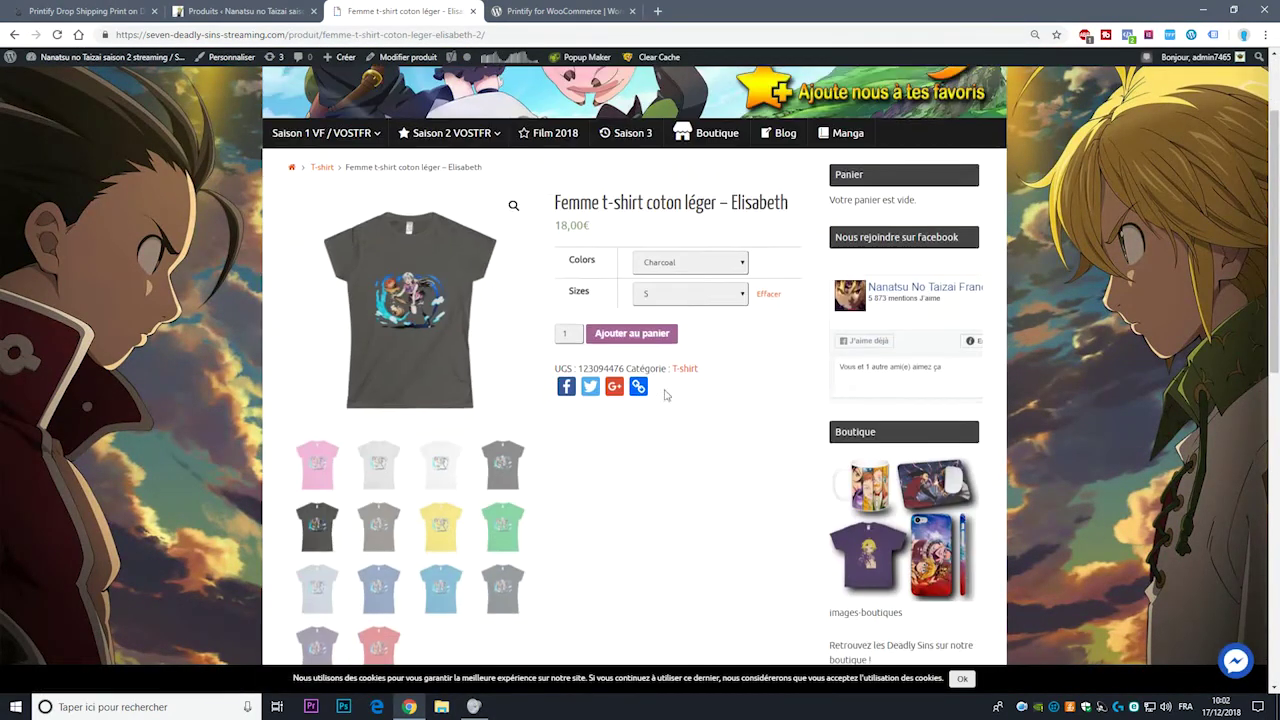
pyautogui.click(693, 293)
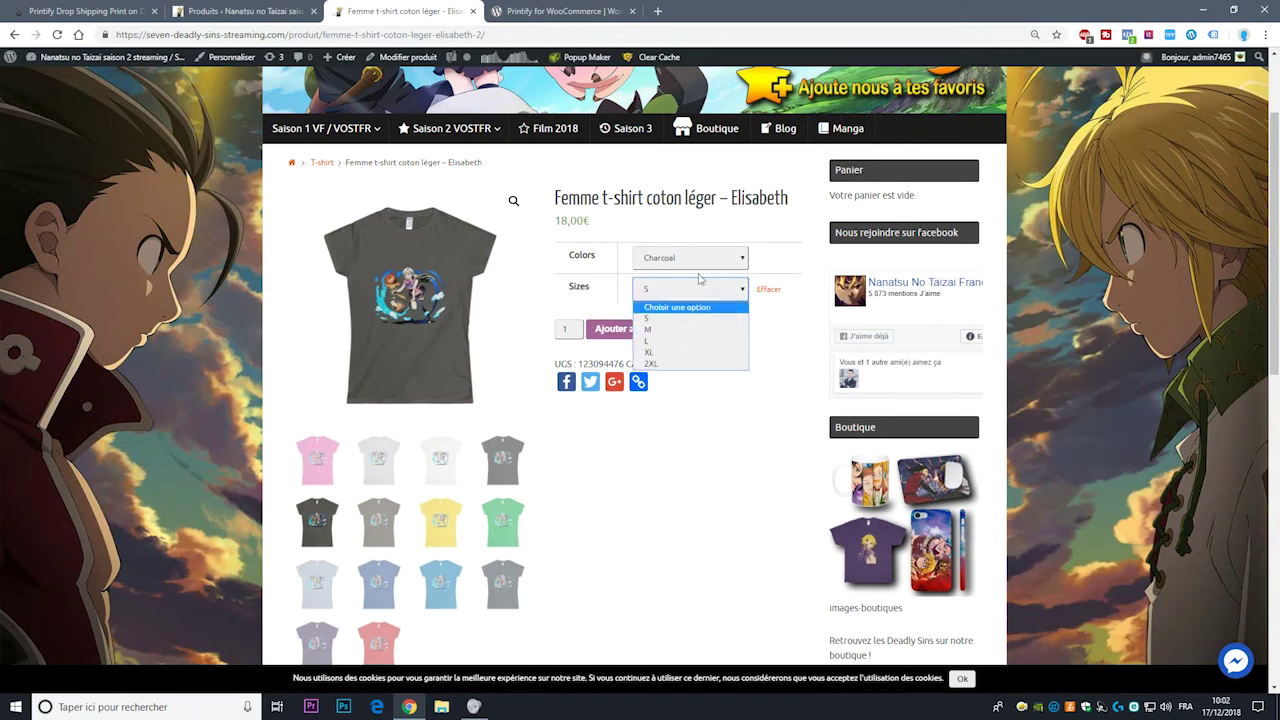
pyautogui.click(700, 258)
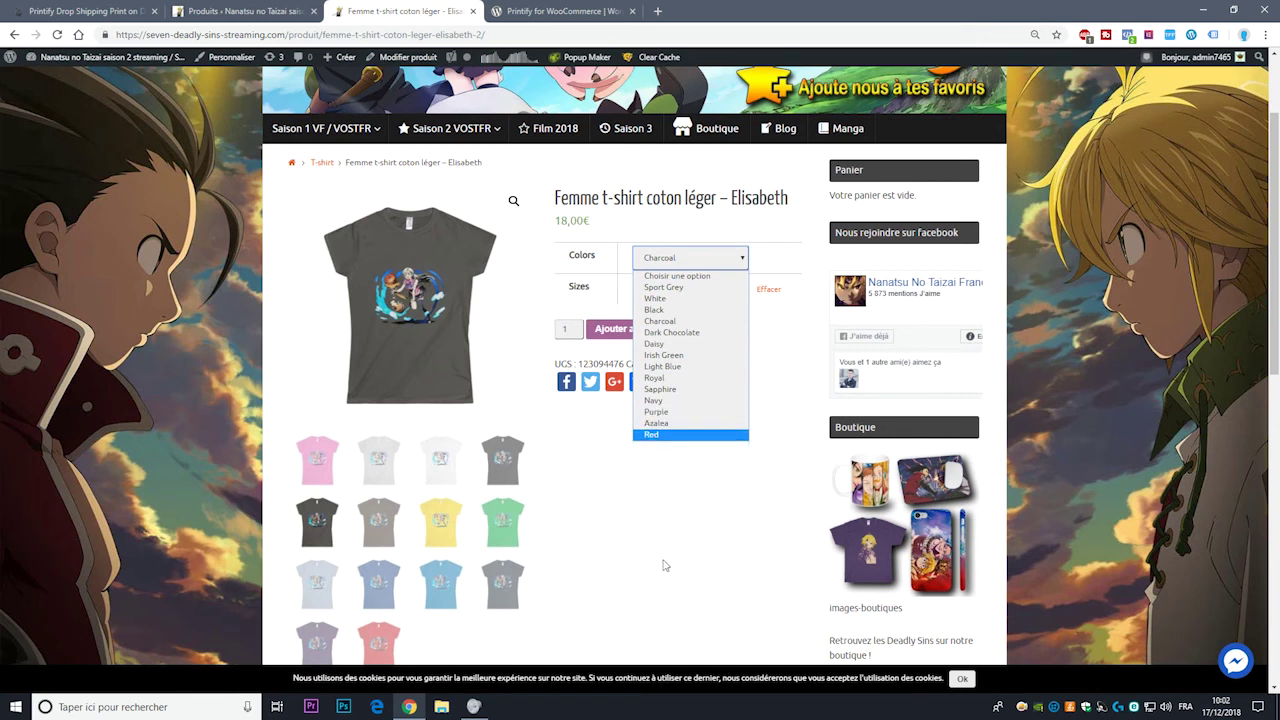
pyautogui.click(658, 569)
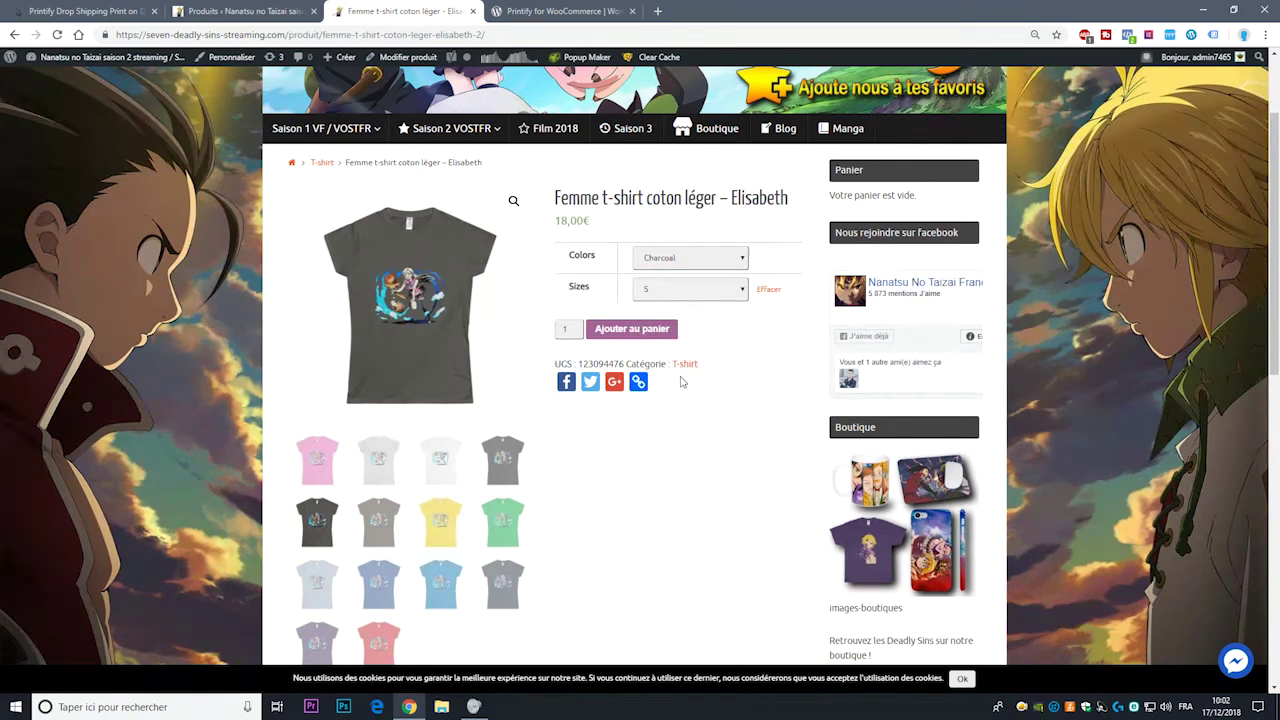
pyautogui.click(690, 257)
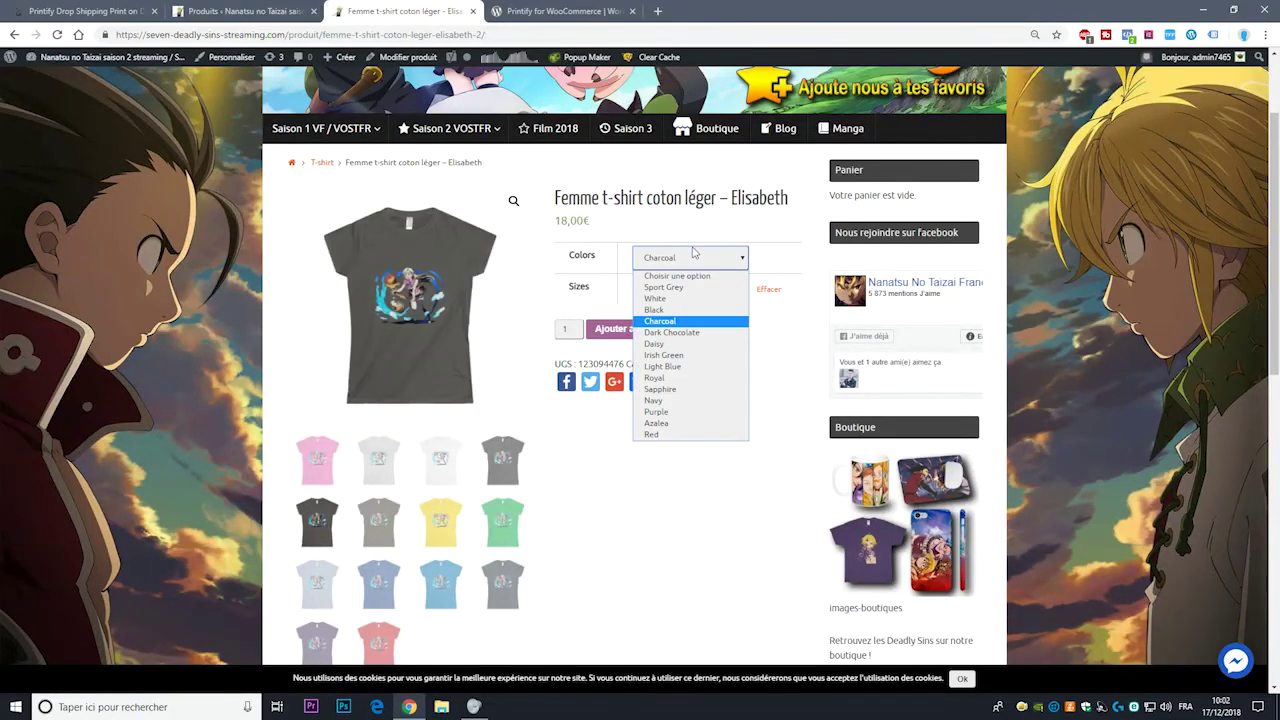
pyautogui.click(700, 492)
# Step: Preview the Elisabeth T-shirt in several gallery colours, including green, and check the product description
pyautogui.scroll(-2, 520, 490)
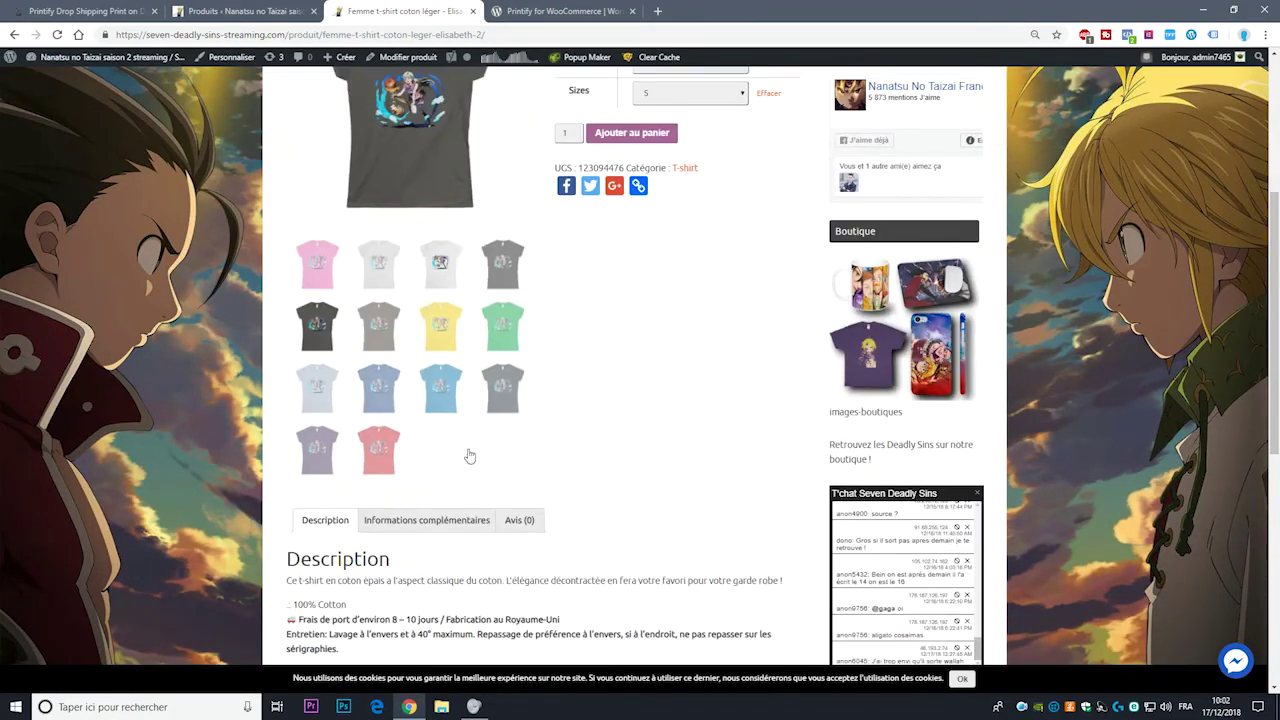
pyautogui.click(370, 398)
pyautogui.scroll(2, 370, 398)
pyautogui.click(404, 399)
pyautogui.click(505, 460)
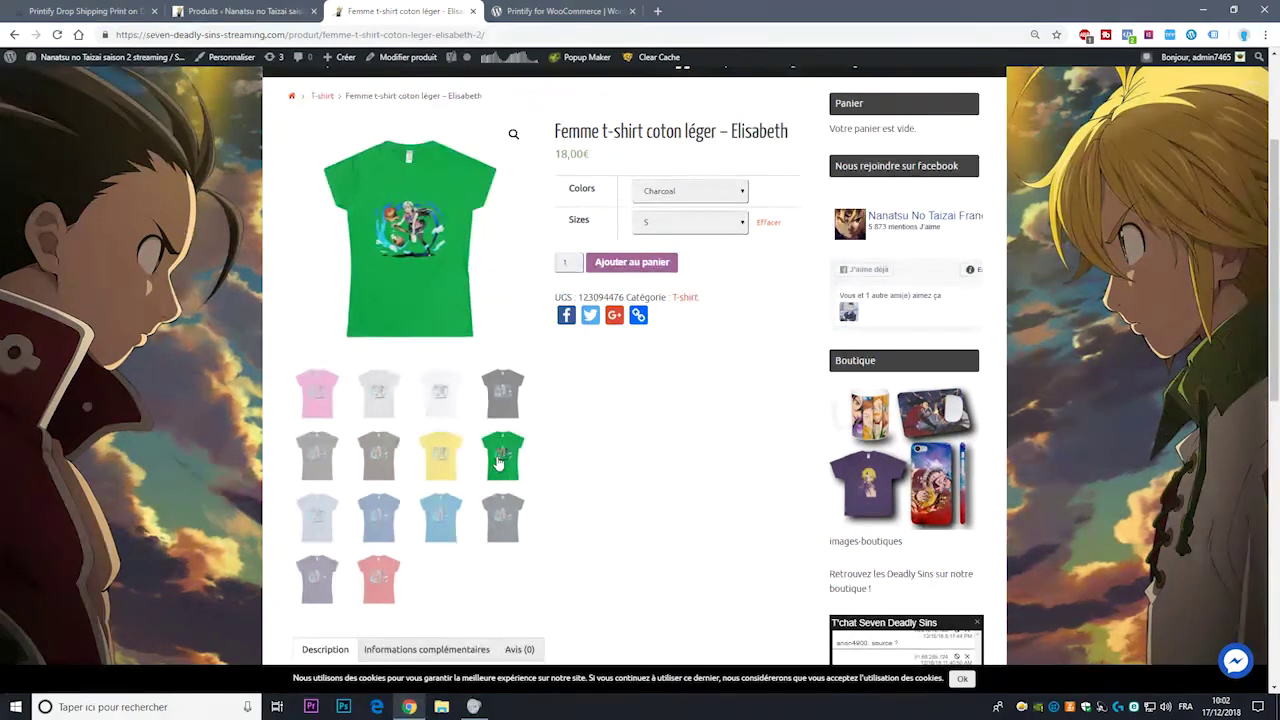
pyautogui.scroll(-2, 499, 462)
pyautogui.scroll(4, 530, 378)
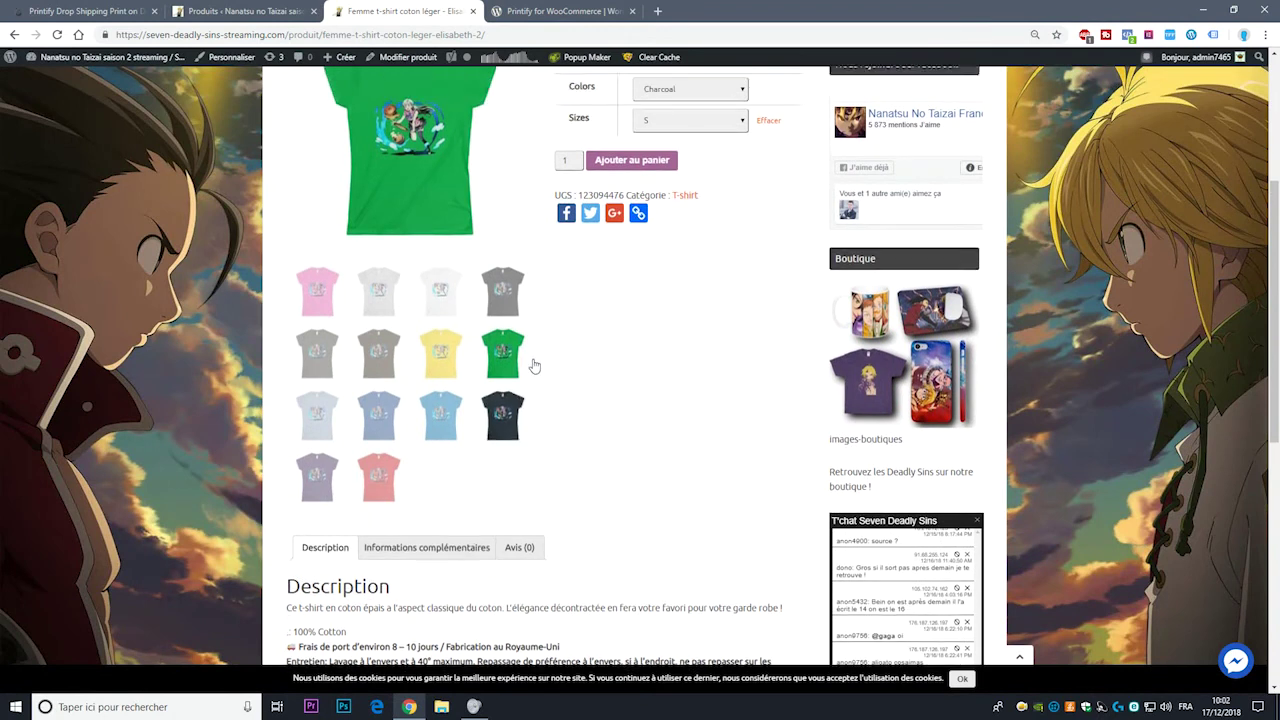
# Step: Switch to the WordPress product list, open quick editing for Mug Merlin, and look through the remaining products
pyautogui.click(245, 11)
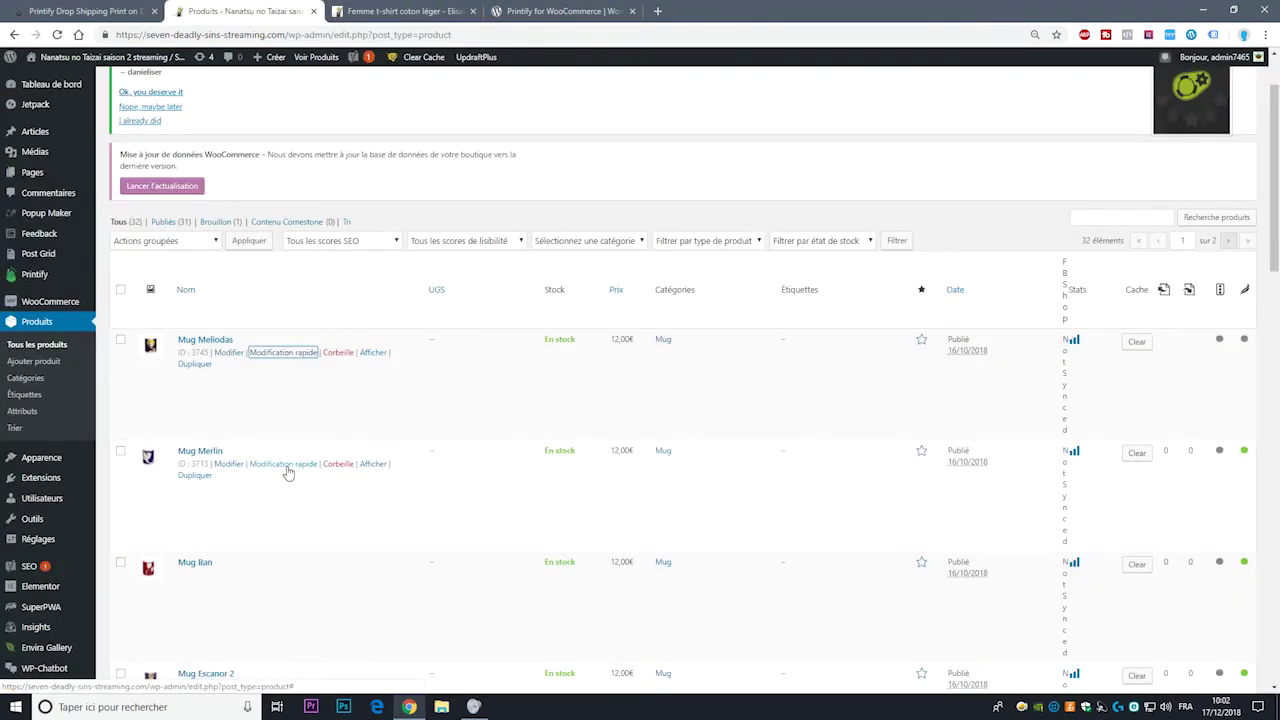
pyautogui.click(285, 466)
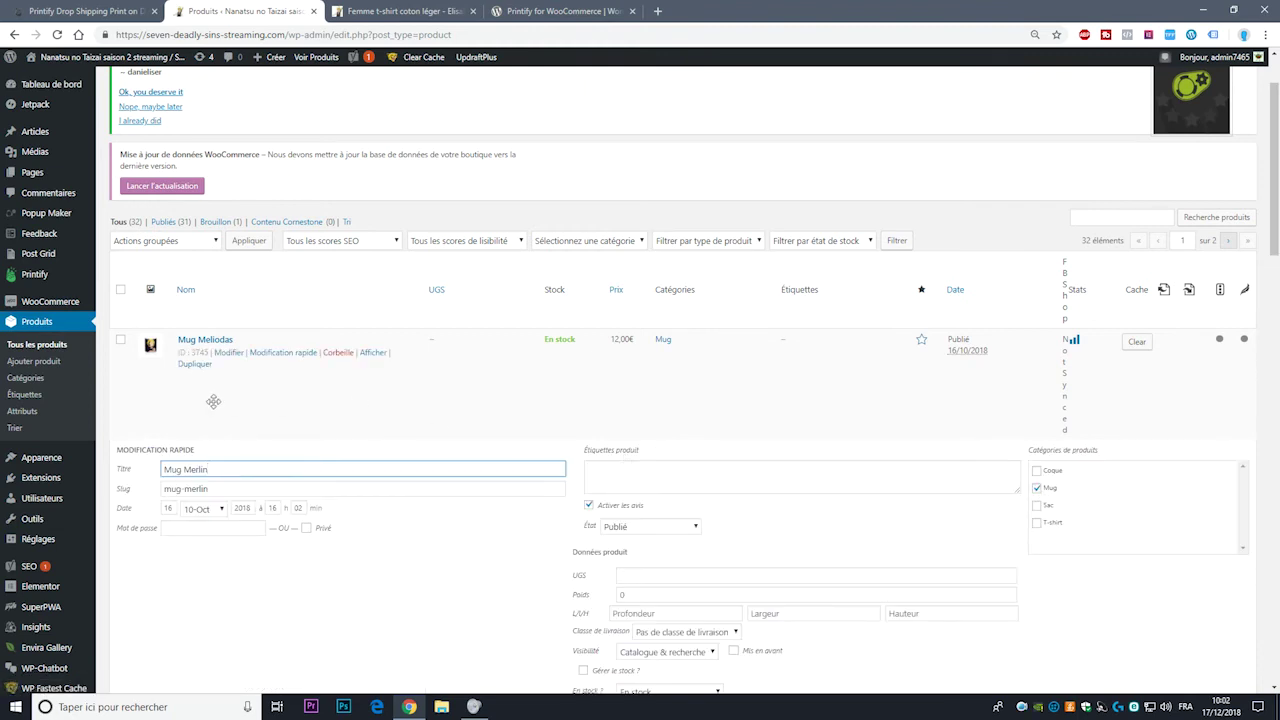
pyautogui.scroll(-10, 304, 330)
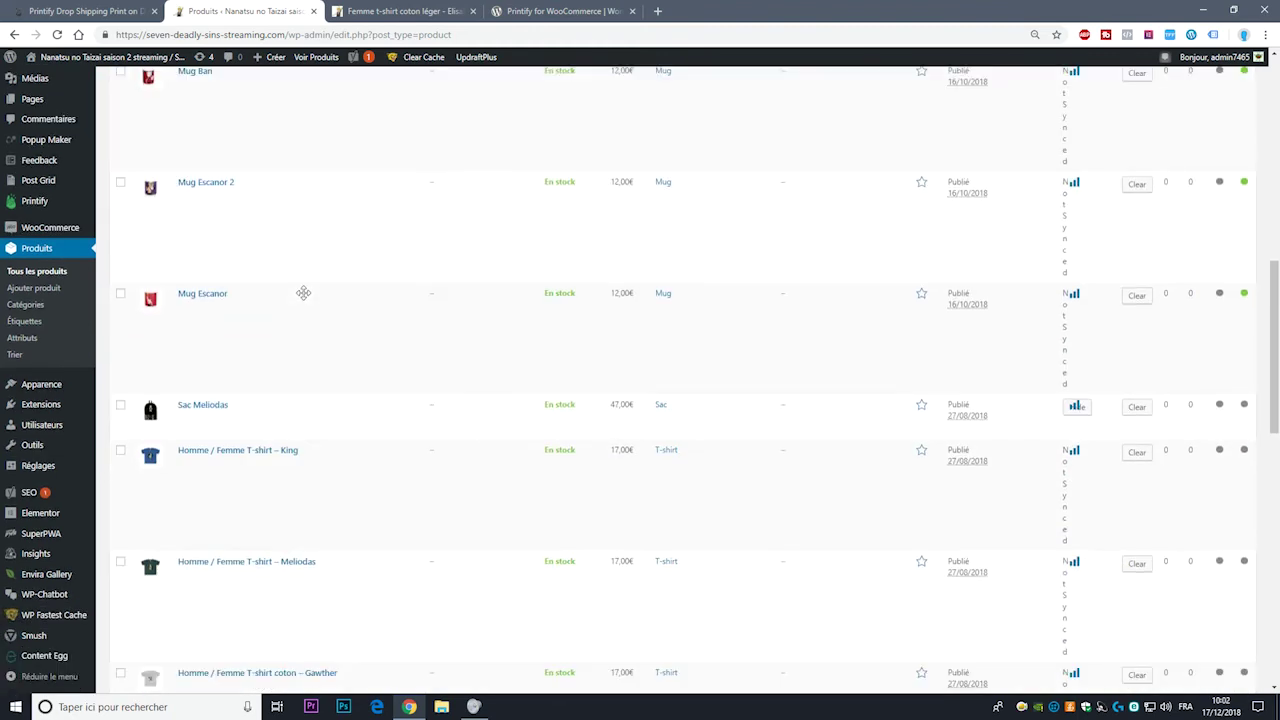
pyautogui.scroll(-1, 306, 311)
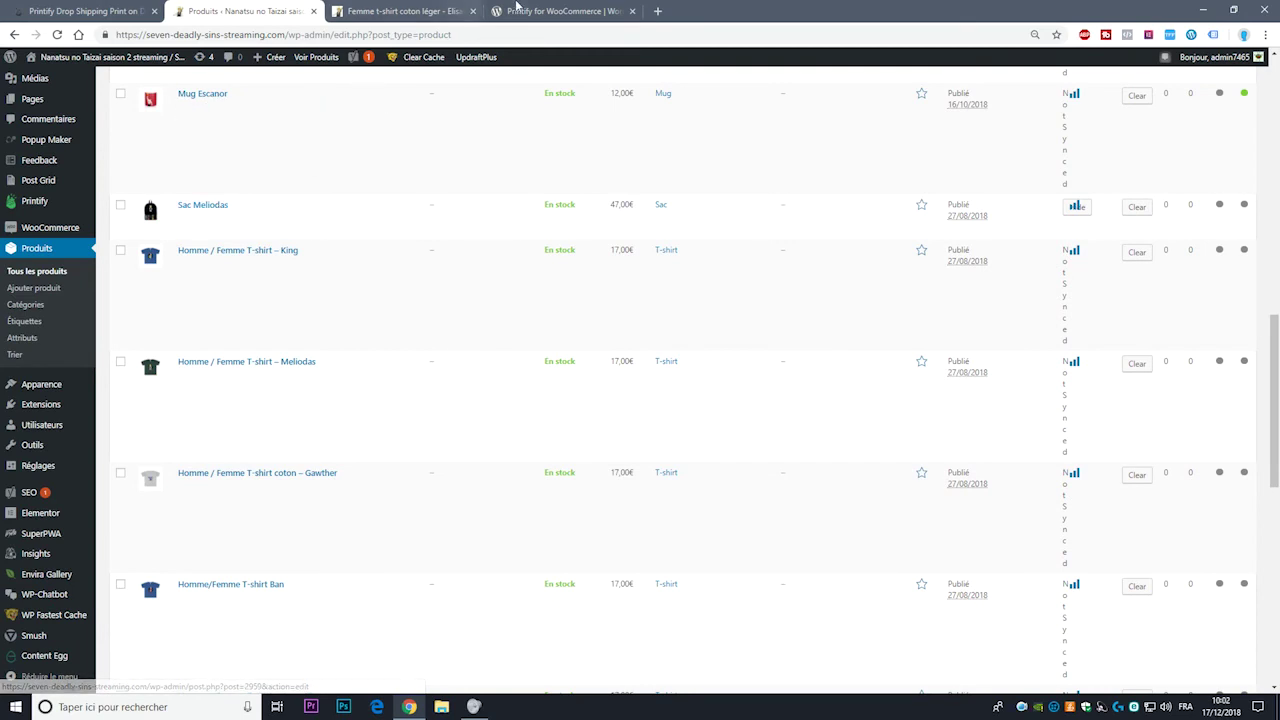
# Step: Switch to Printify, cancel out of the product's store details, and open the product catalog
pyautogui.click(85, 11)
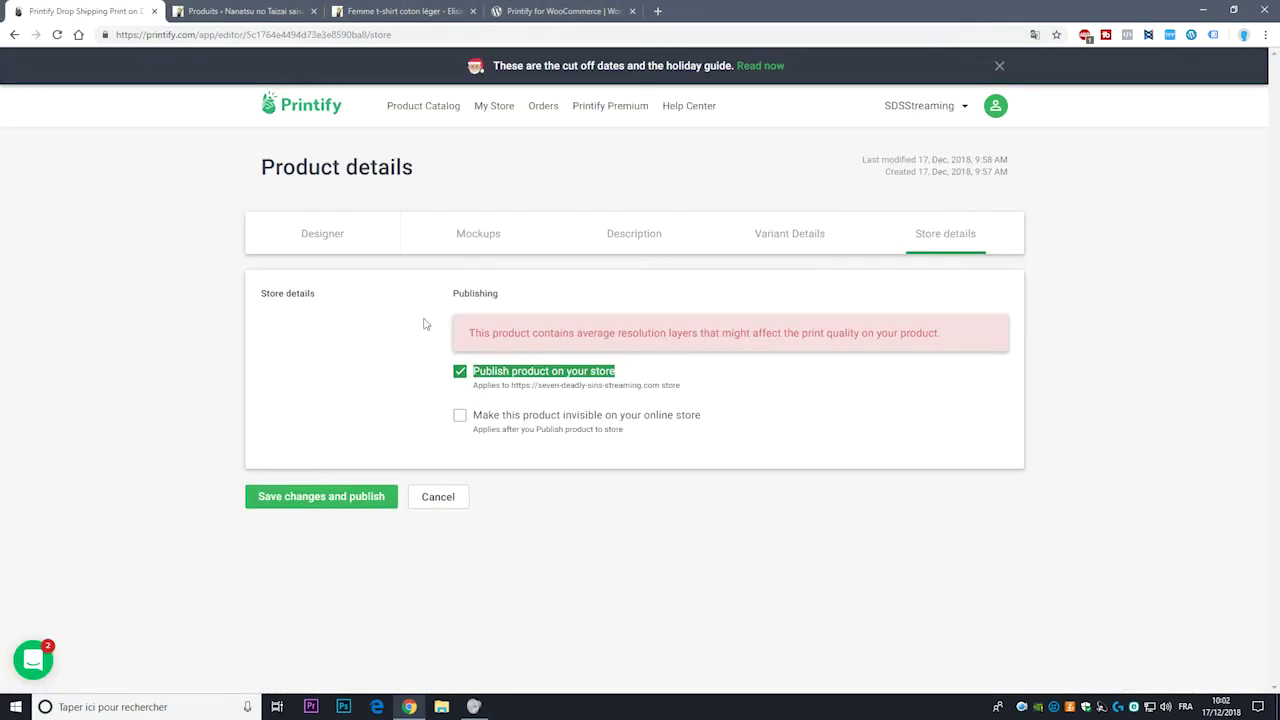
pyautogui.click(449, 503)
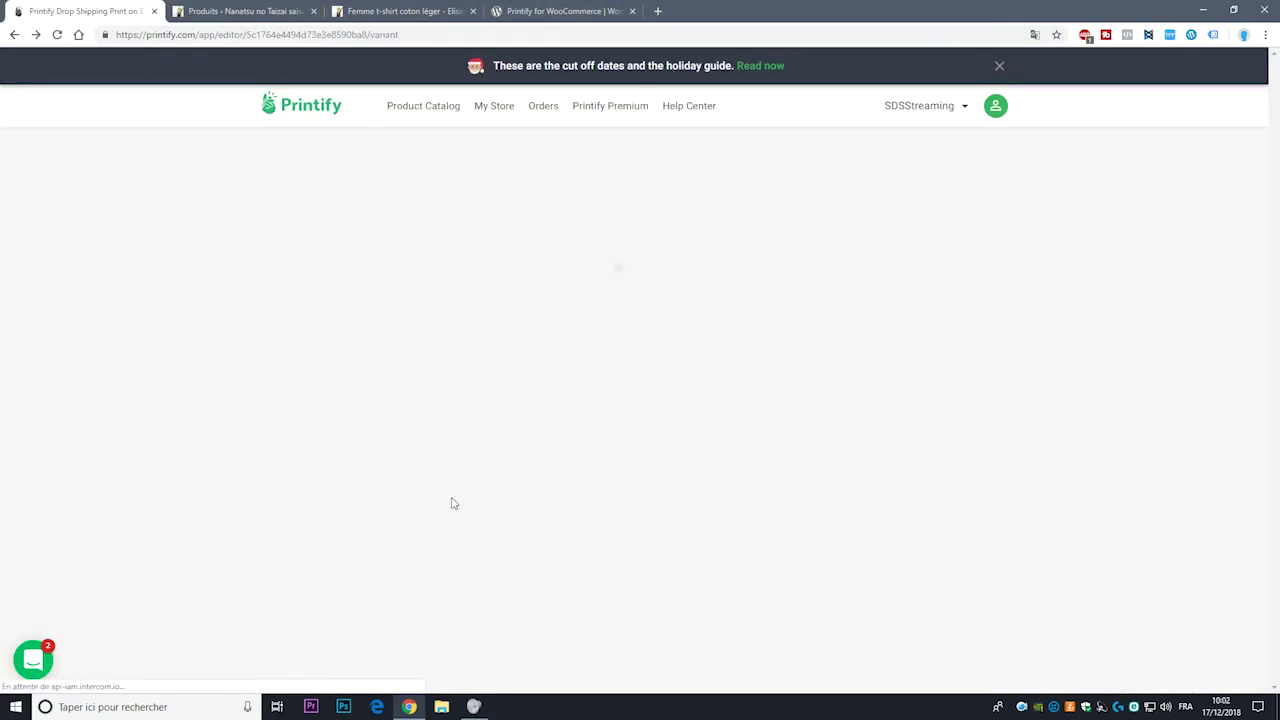
pyautogui.click(419, 108)
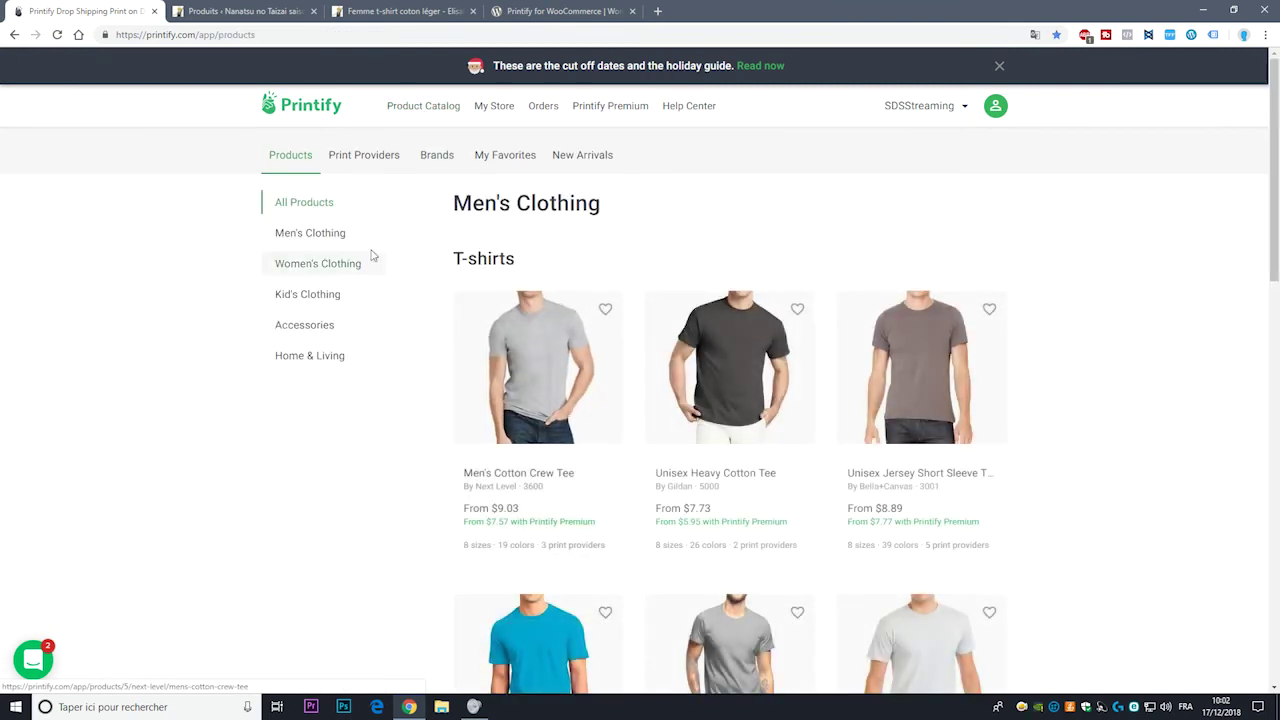
# Step: Browse the Men's Clothing subcategories from T-shirts, Hoodies, Long Sleeves and Shoes through Sportswear, Sweatshirts and Tank Tops
pyautogui.click(330, 238)
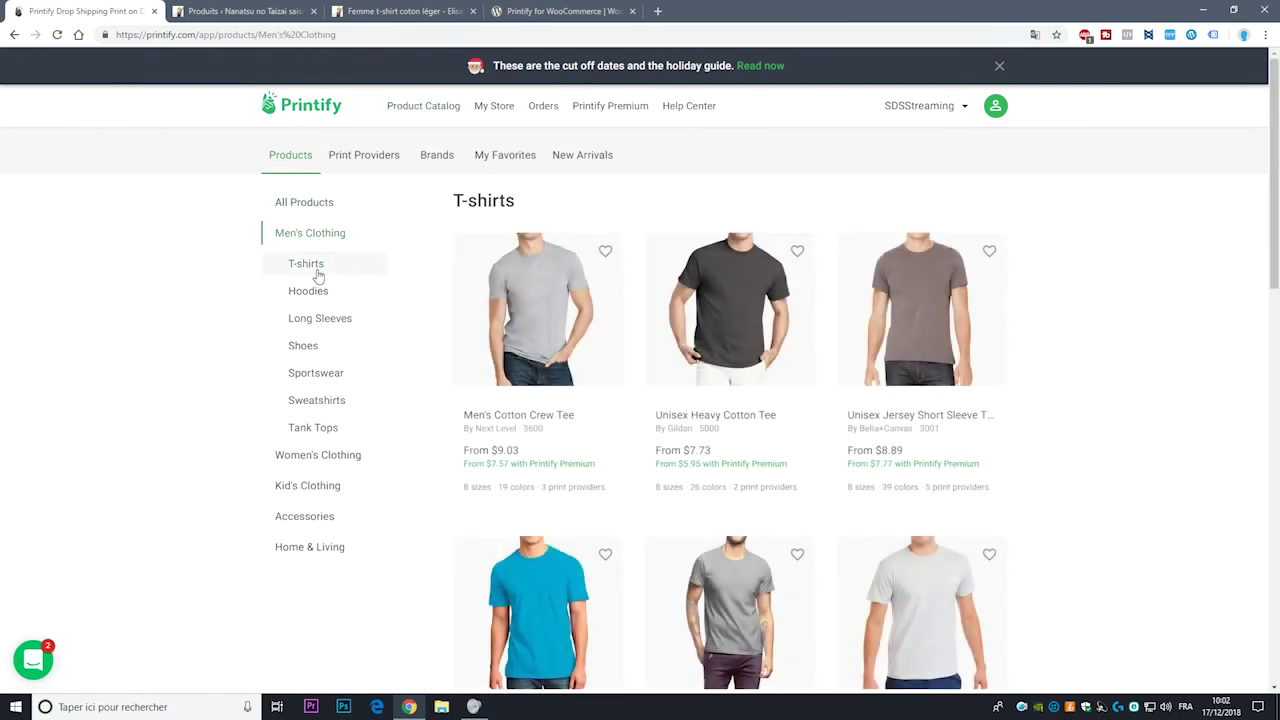
pyautogui.click(310, 263)
pyautogui.click(325, 291)
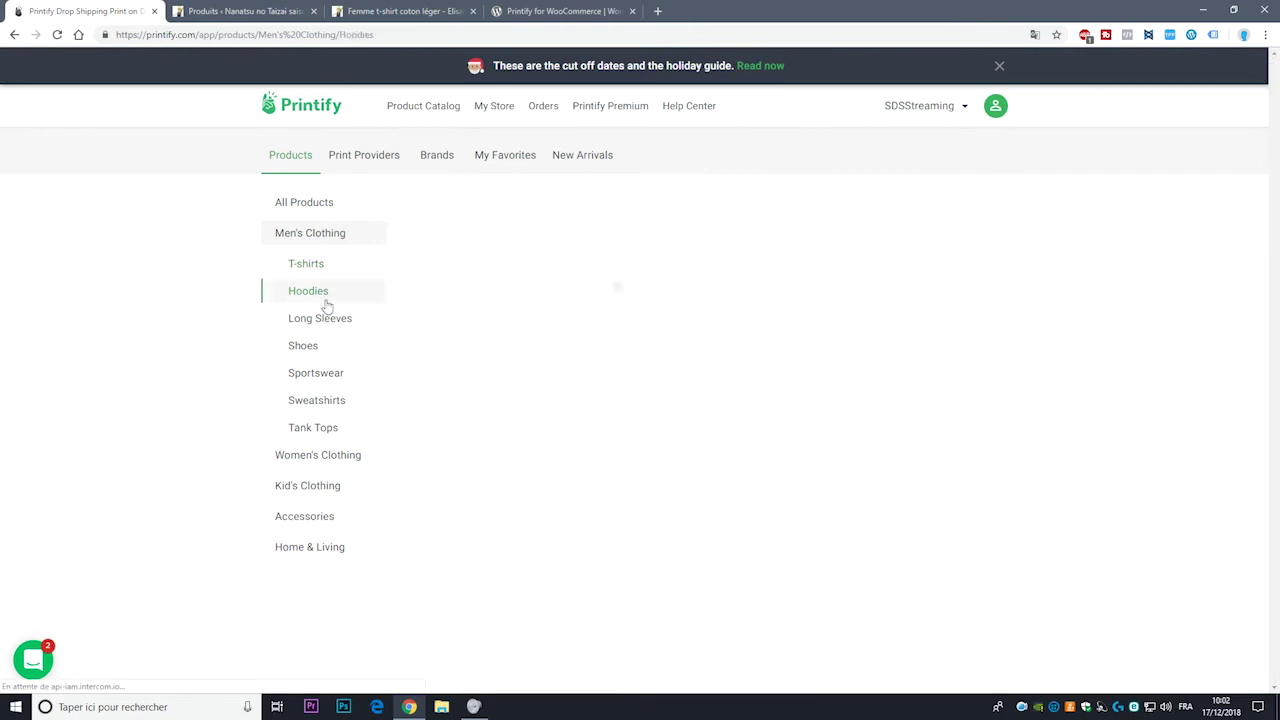
pyautogui.click(334, 320)
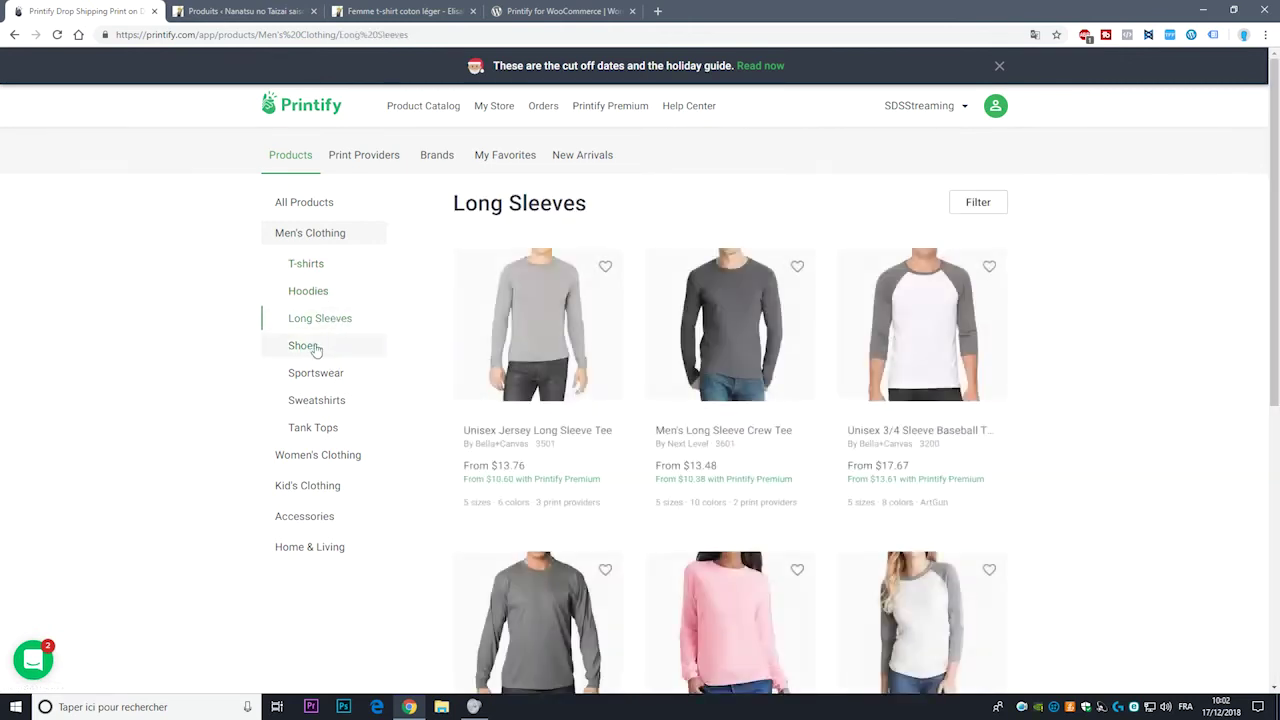
pyautogui.click(312, 346)
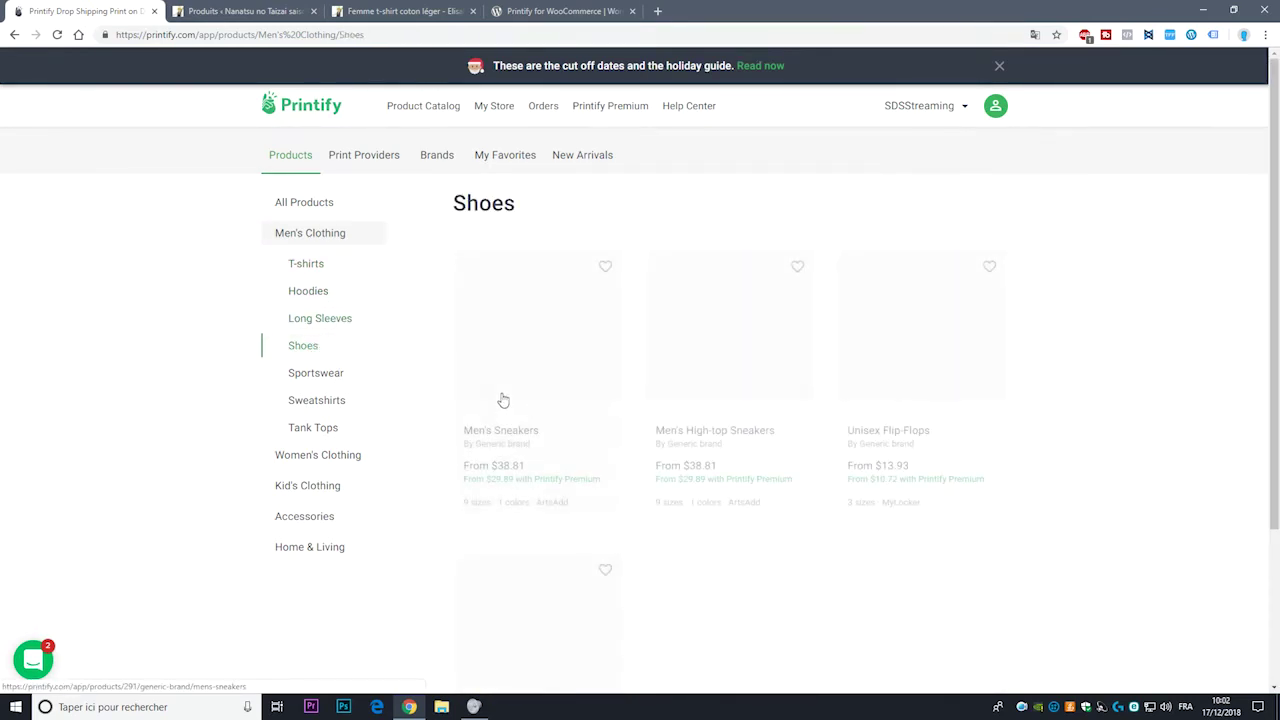
pyautogui.click(332, 375)
pyautogui.click(330, 410)
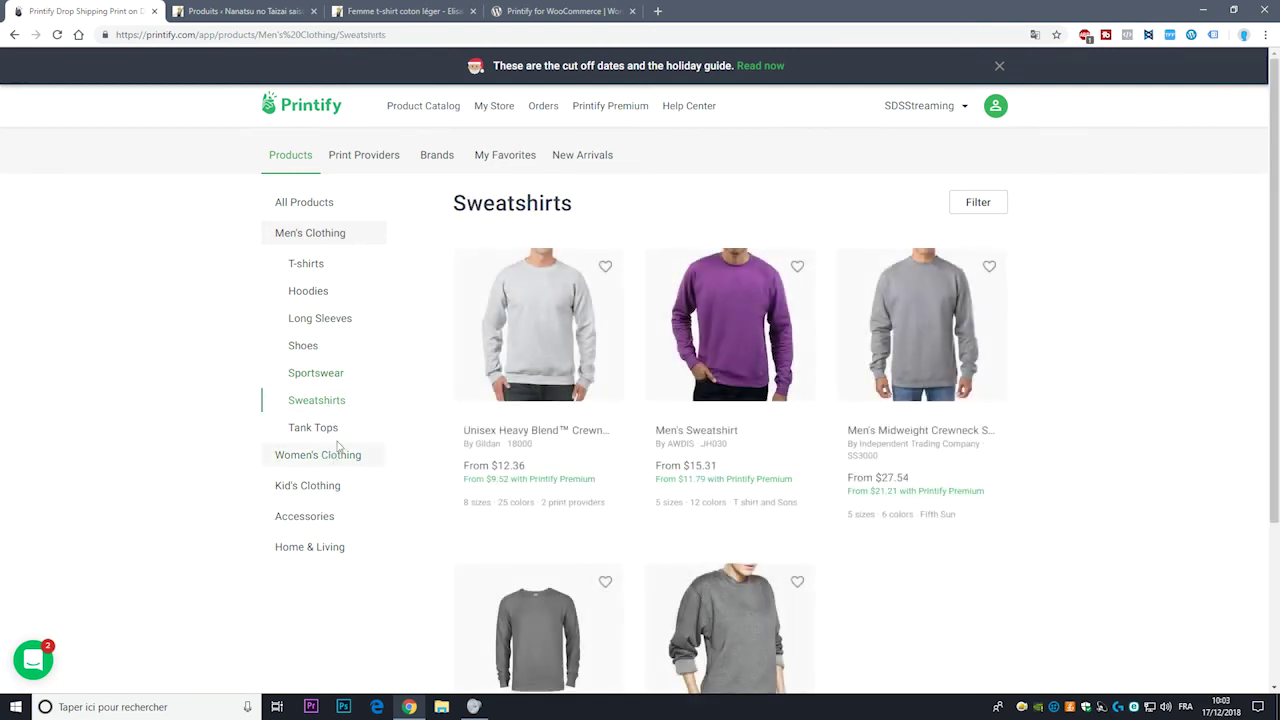
pyautogui.click(322, 432)
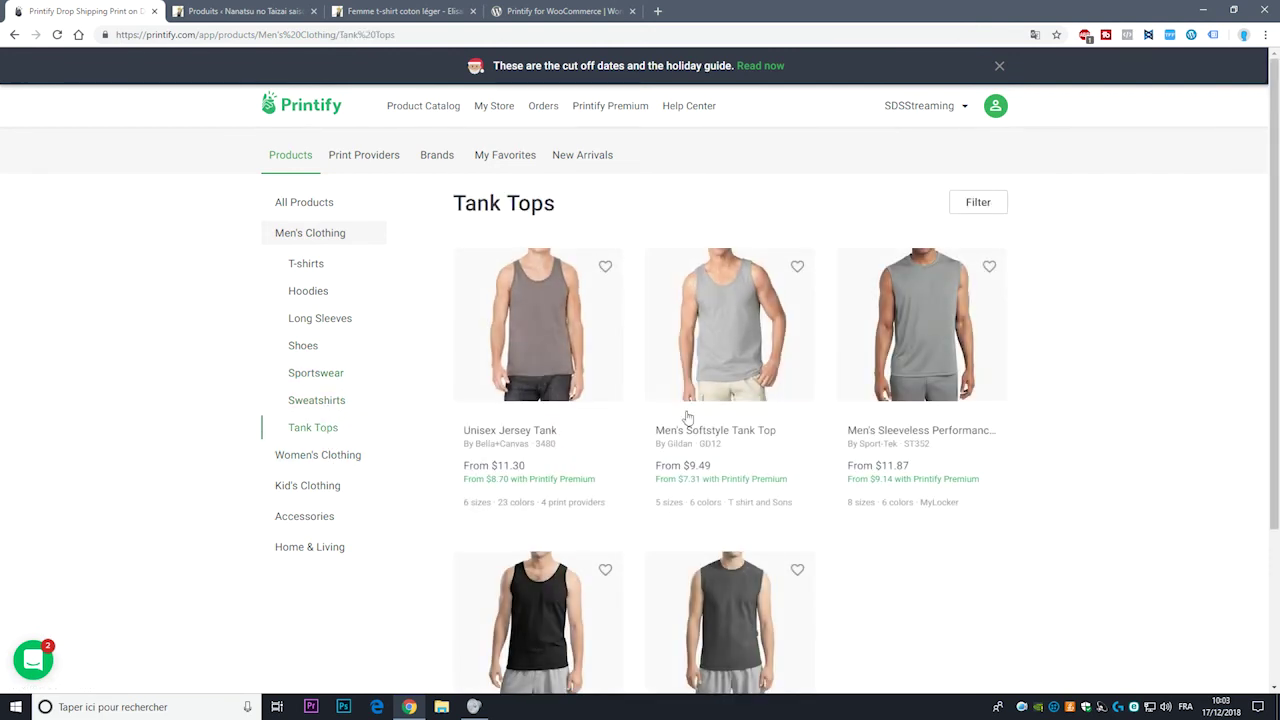
pyautogui.scroll(-1, 740, 410)
# Step: Browse the Women's Clothing category, viewing Pants, Long Sleeves, Hoodies and Sportswear
pyautogui.click(330, 404)
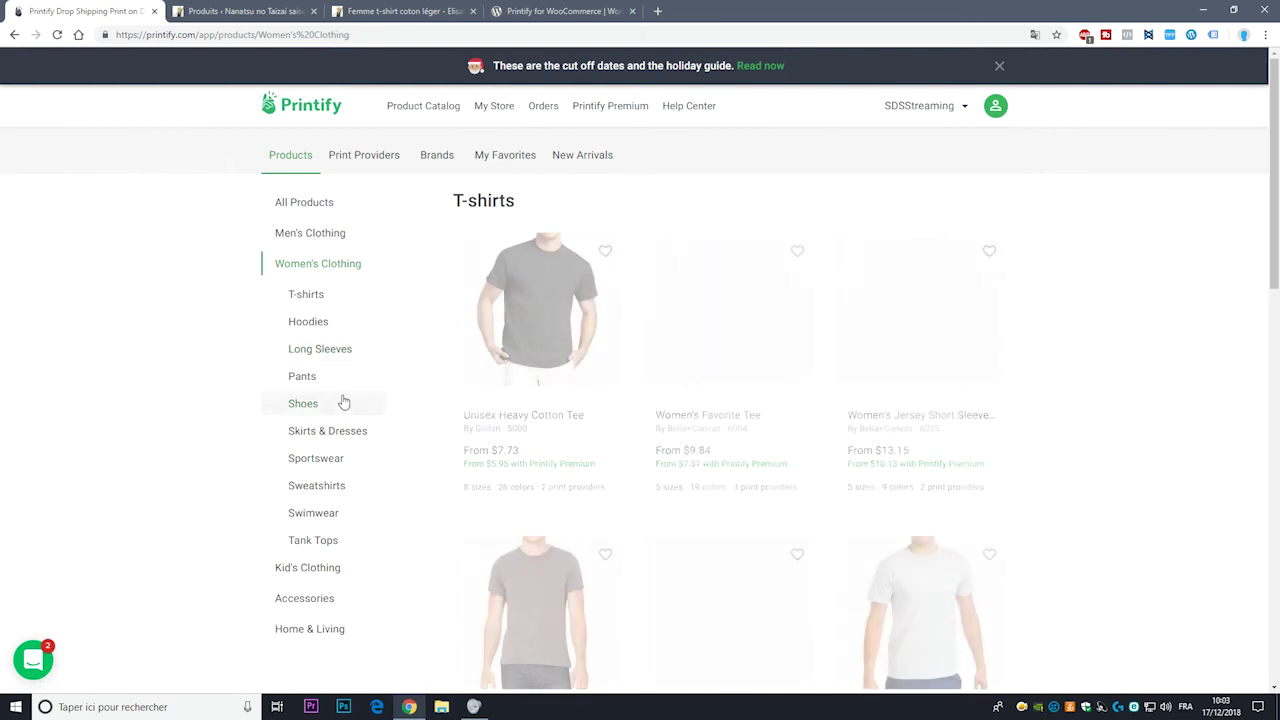
pyautogui.click(322, 382)
pyautogui.click(338, 352)
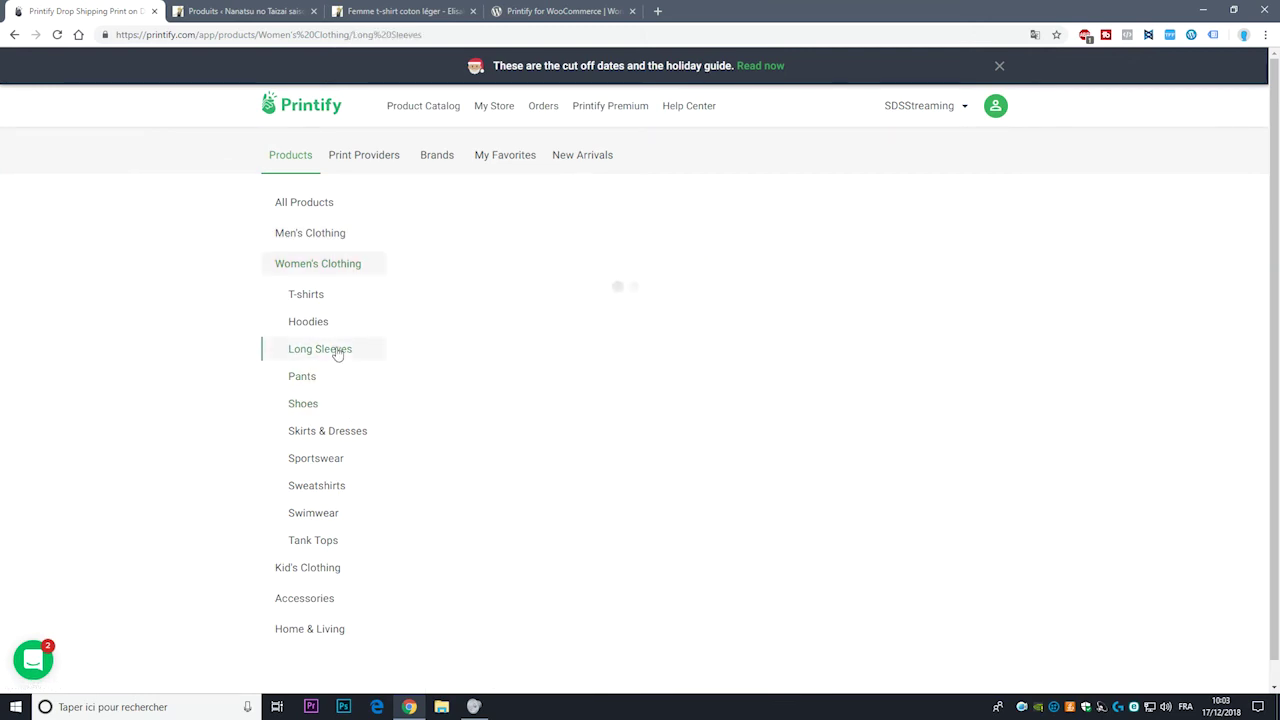
pyautogui.click(340, 325)
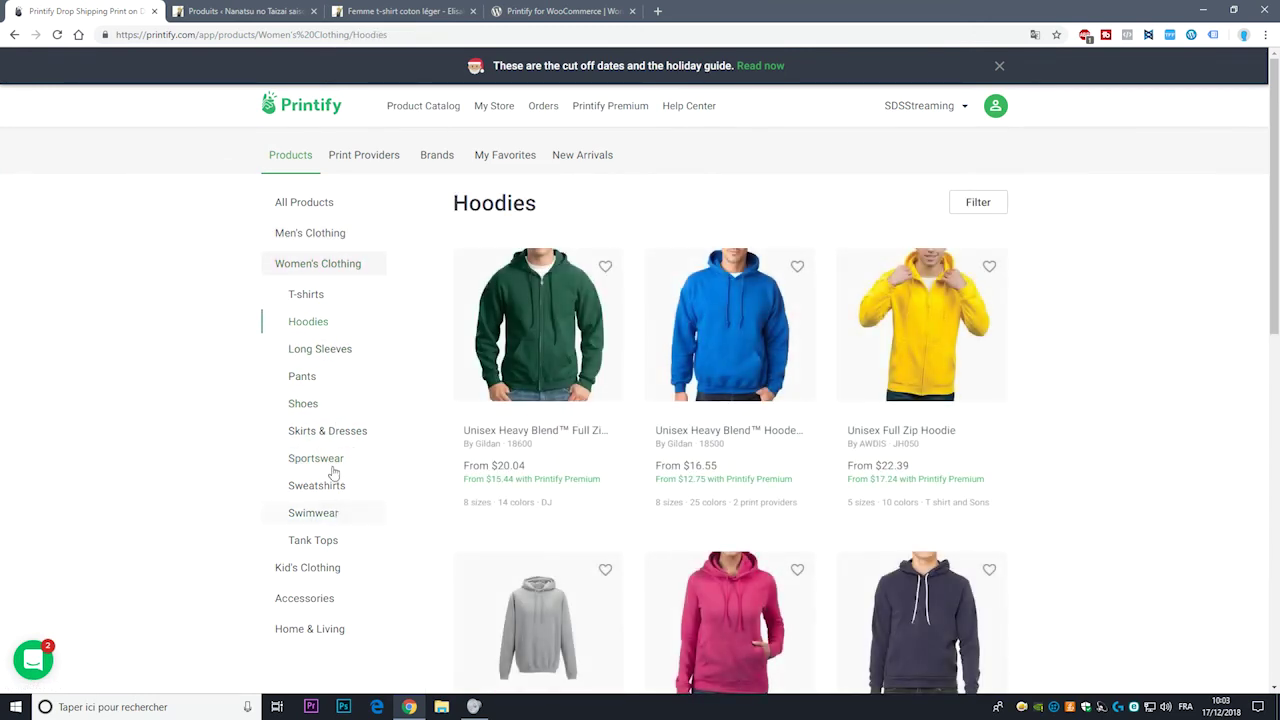
pyautogui.click(313, 457)
pyautogui.scroll(-2, 520, 510)
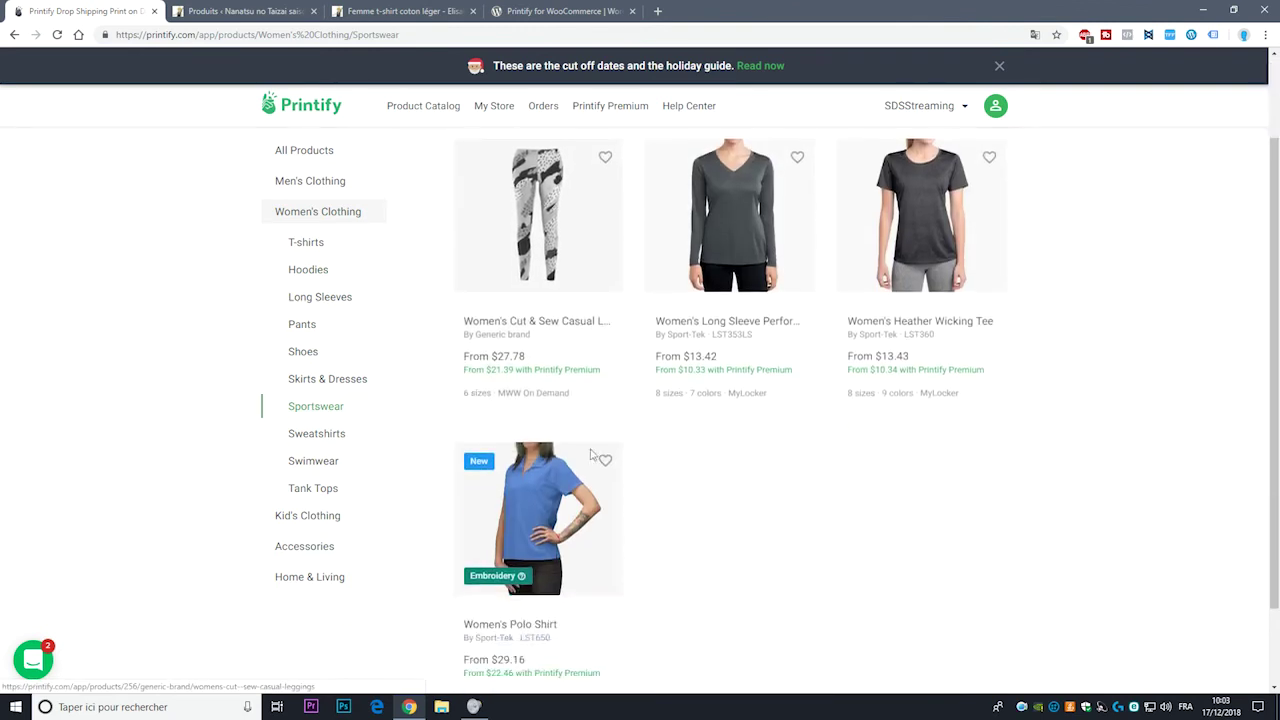
# Step: Browse the Kid's Clothing category, viewing T-shirts, Bibs, Bodysuits and Long Sleeves
pyautogui.click(312, 515)
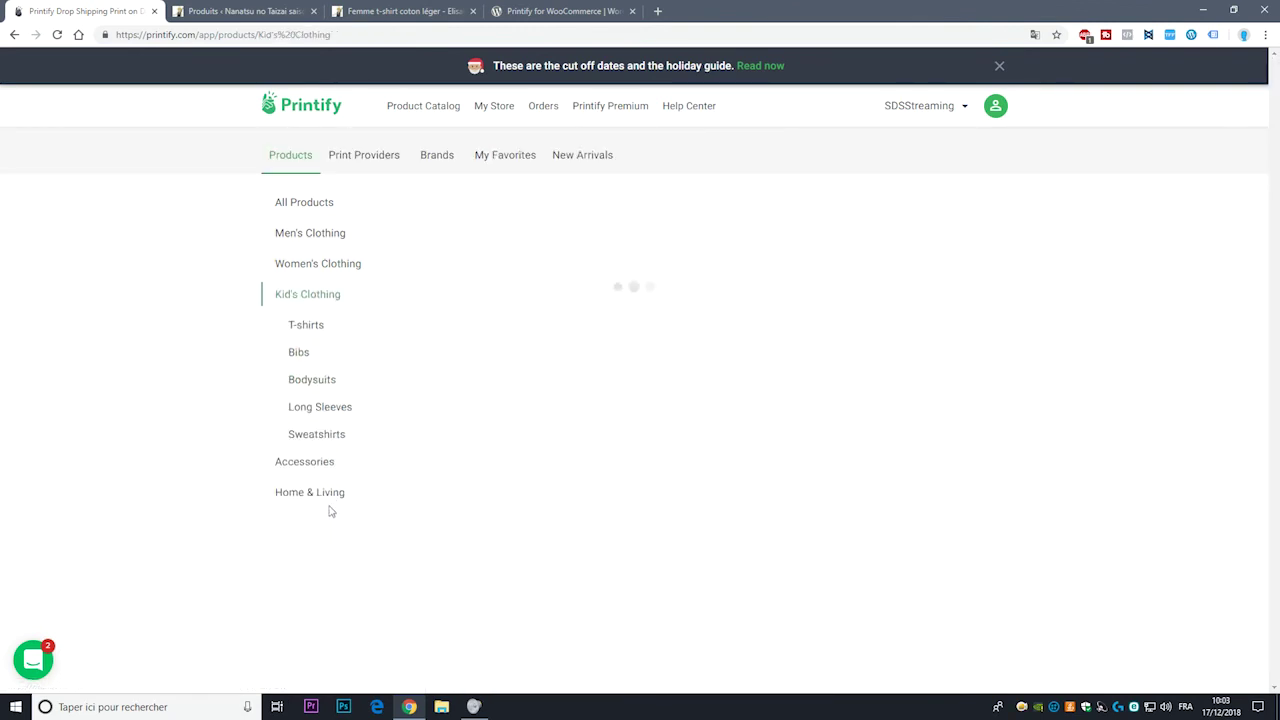
pyautogui.click(312, 325)
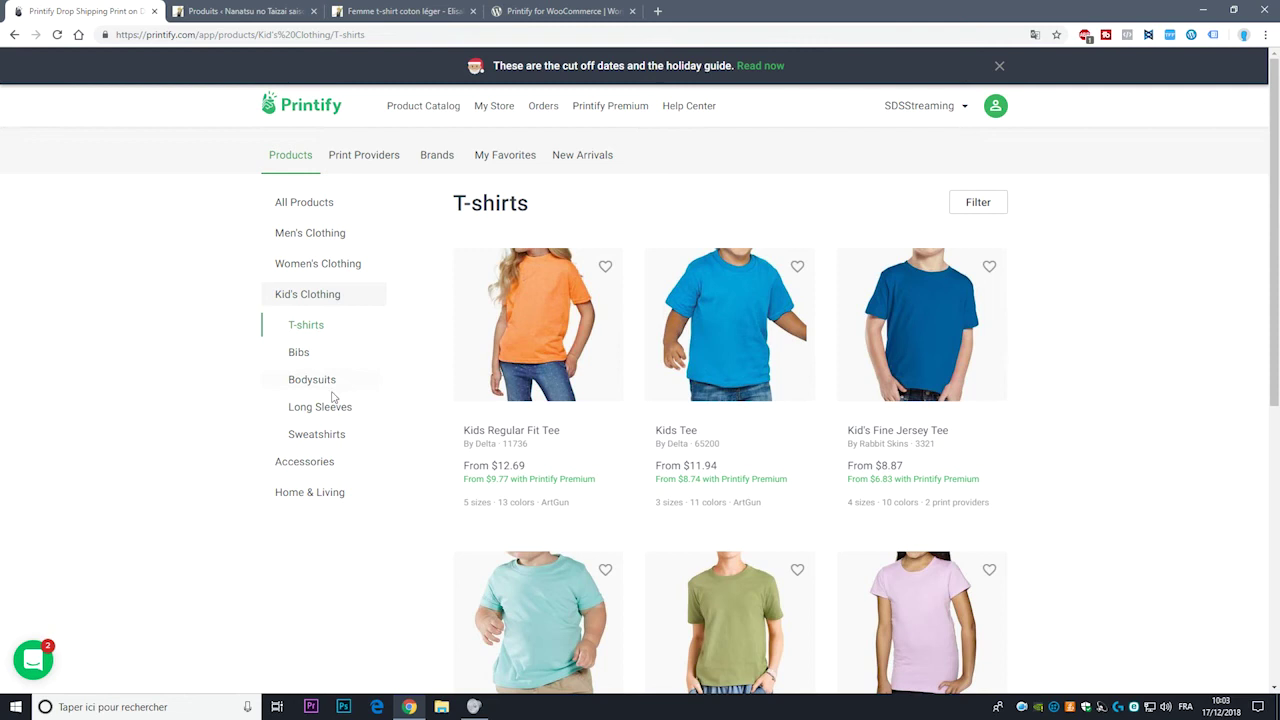
pyautogui.click(294, 358)
pyautogui.click(298, 395)
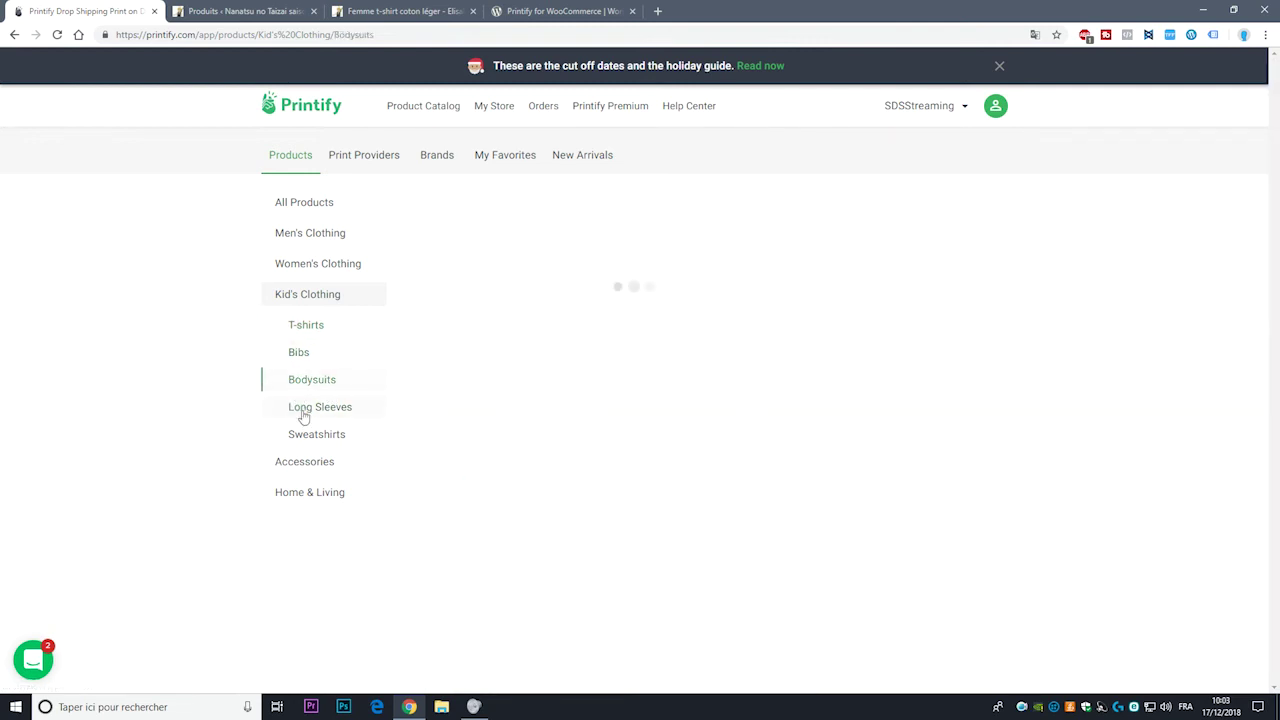
pyautogui.click(305, 417)
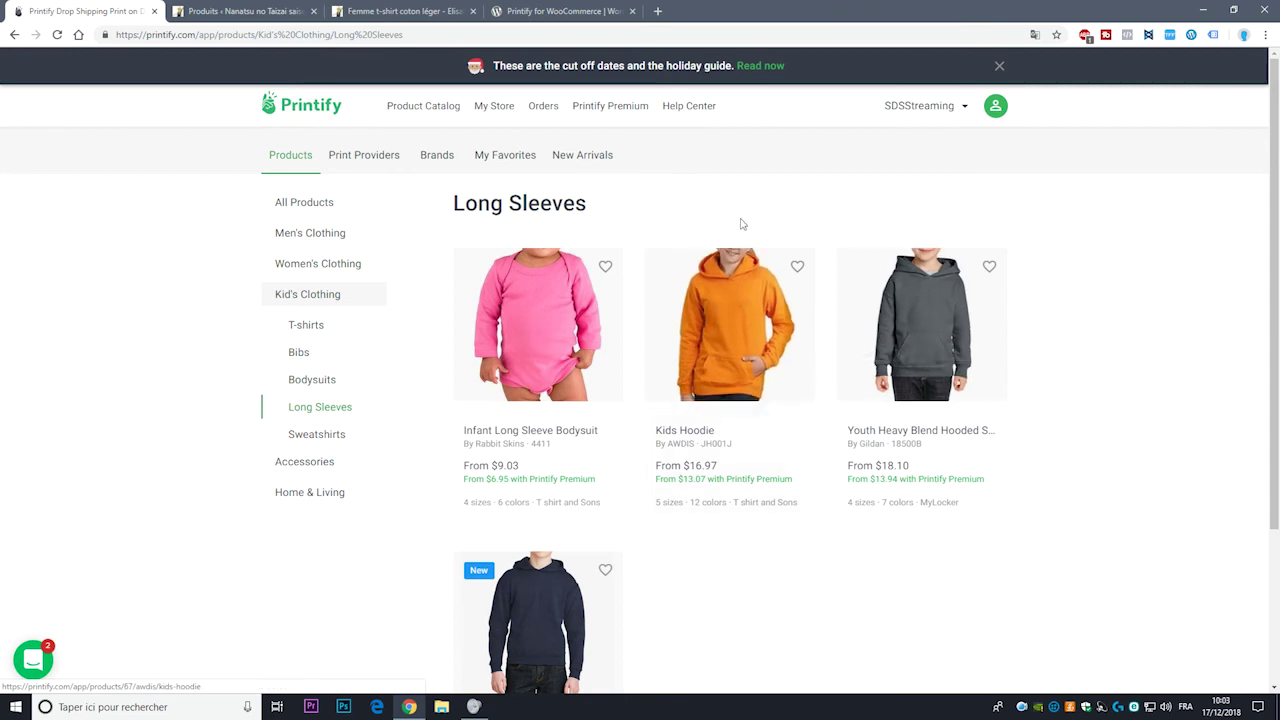
# Step: View the Kid's Clothing Sweatshirts, and browse the Bags subcategory under Accessories
pyautogui.click(305, 437)
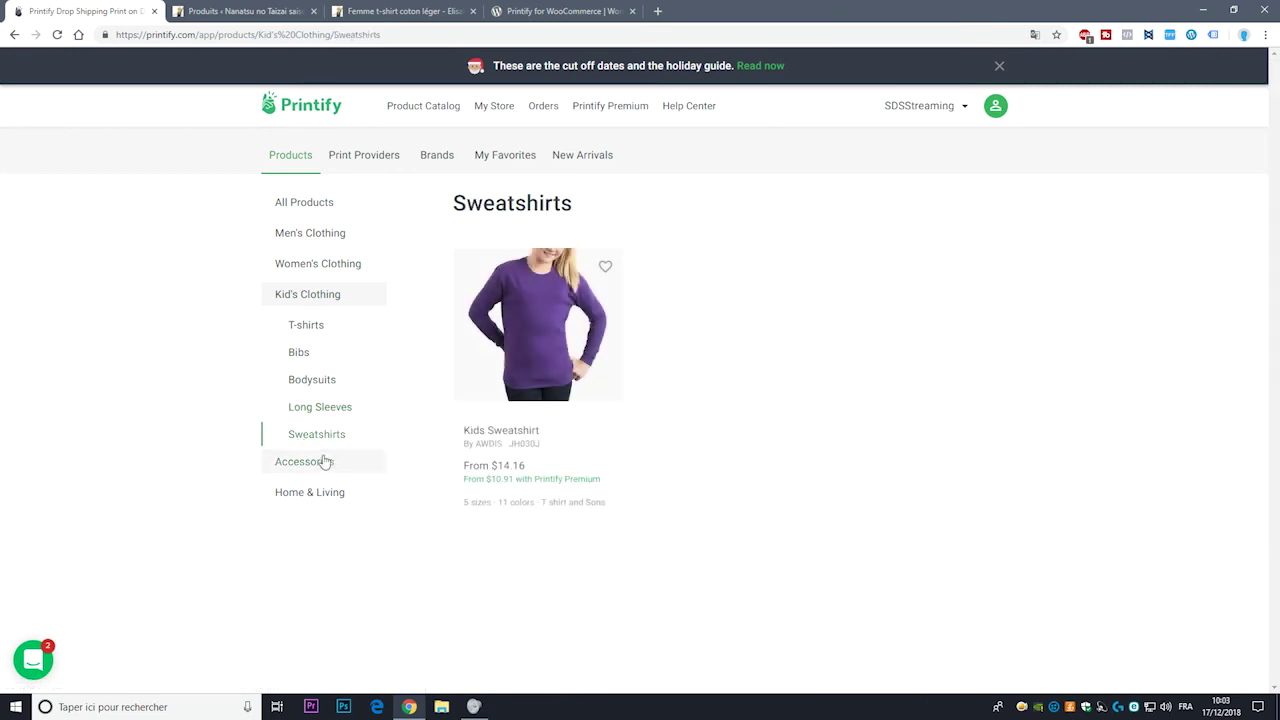
pyautogui.click(300, 460)
pyautogui.click(306, 366)
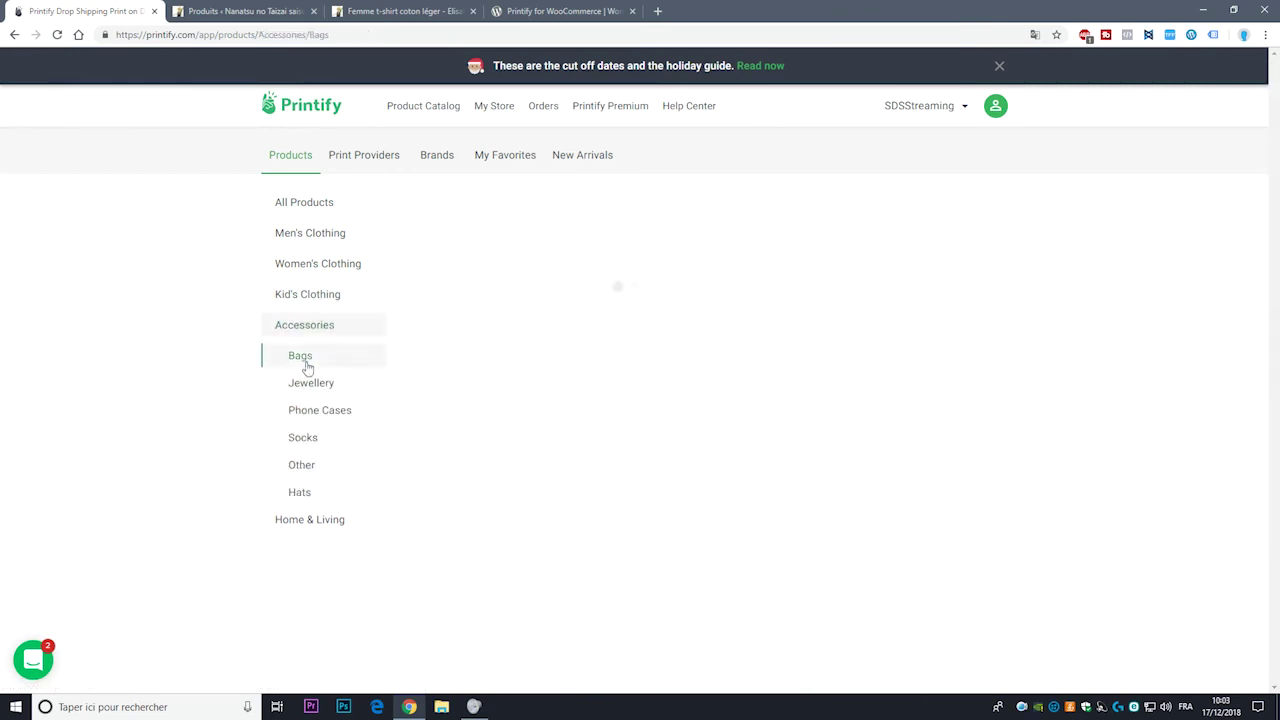
pyautogui.scroll(-1, 753, 322)
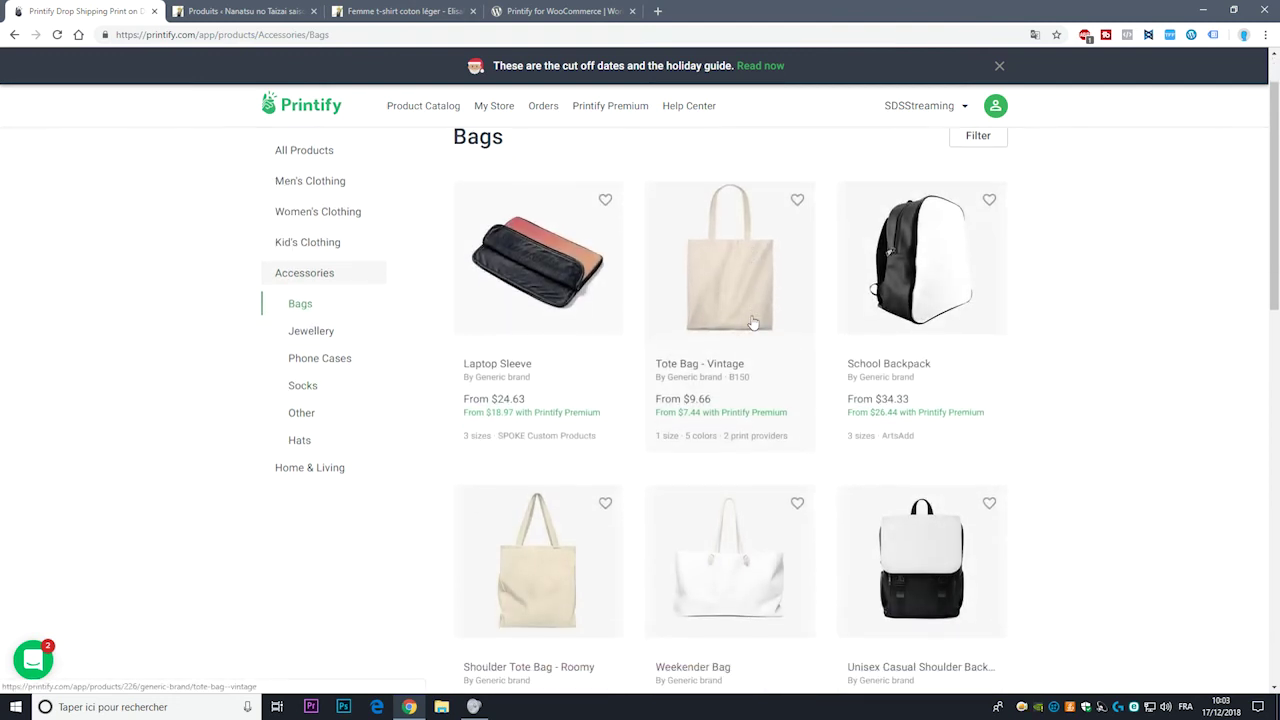
pyautogui.scroll(-2, 877, 486)
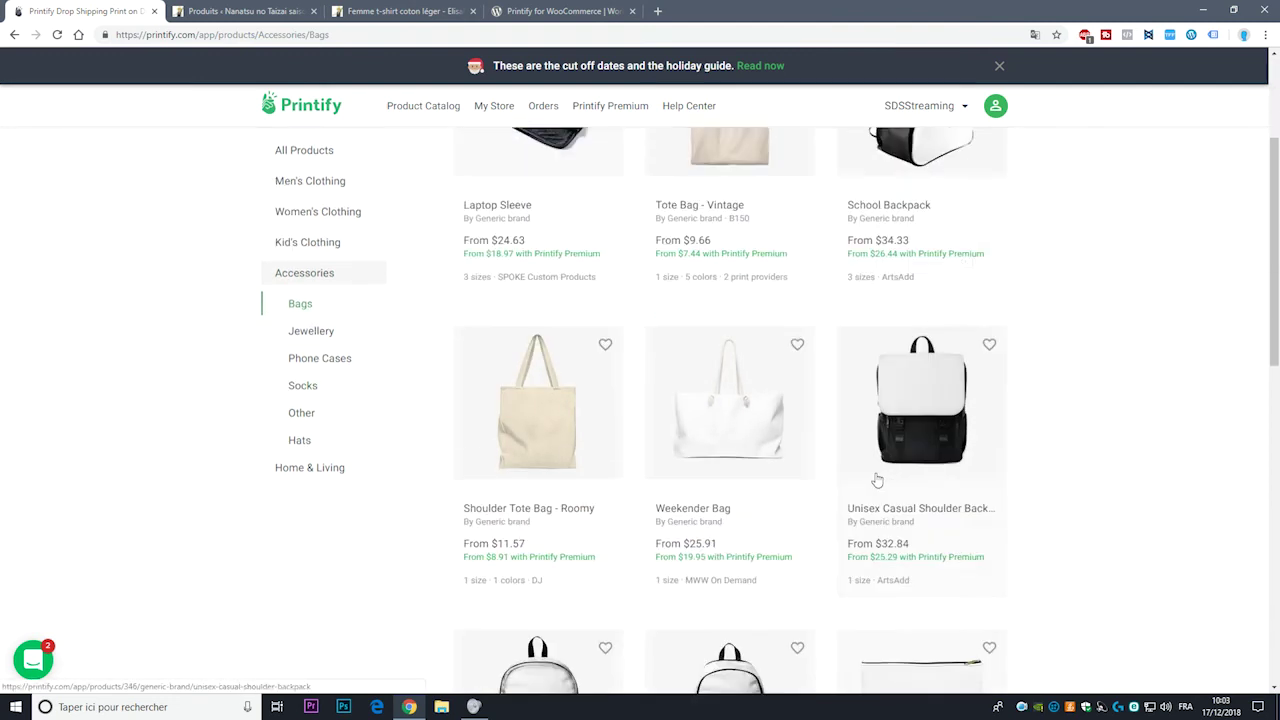
pyautogui.scroll(2, 855, 510)
pyautogui.scroll(-4, 806, 503)
pyautogui.scroll(3, 893, 490)
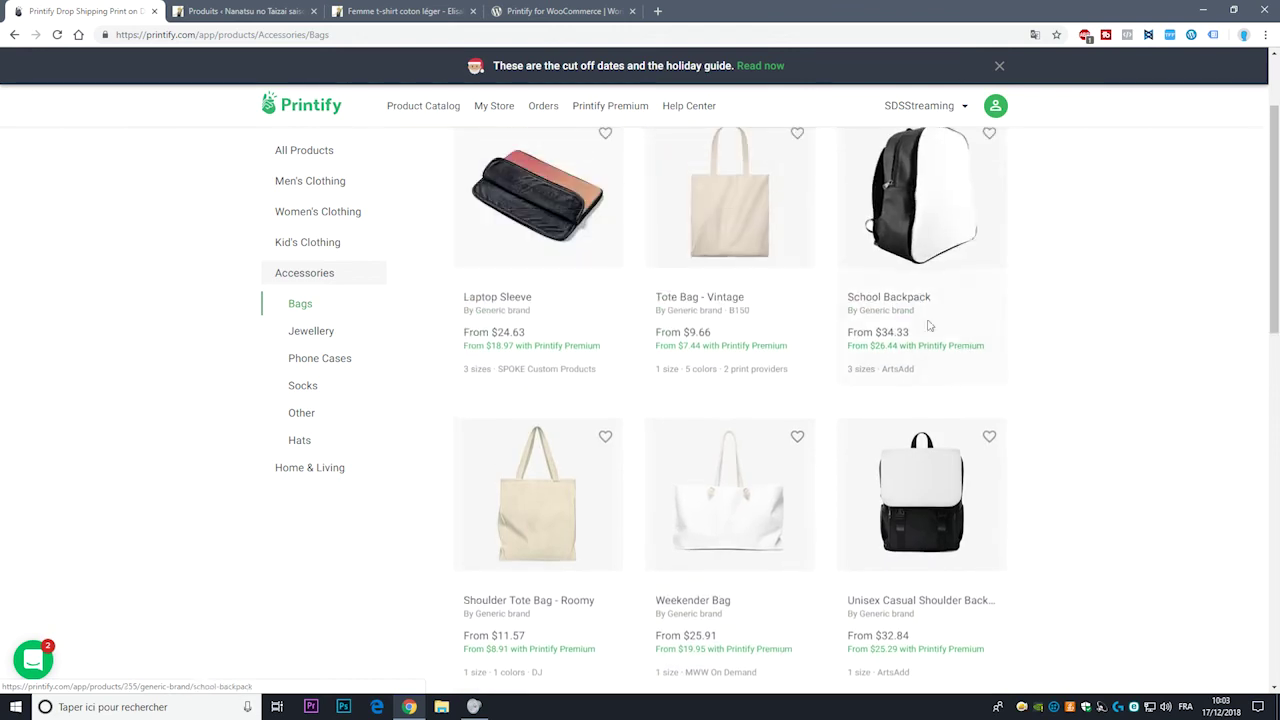
# Step: Check the print provider details of the Unisex Casual Shoulder Backpack and the School Backpack, returning to the Bags list after each
pyautogui.click(922, 510)
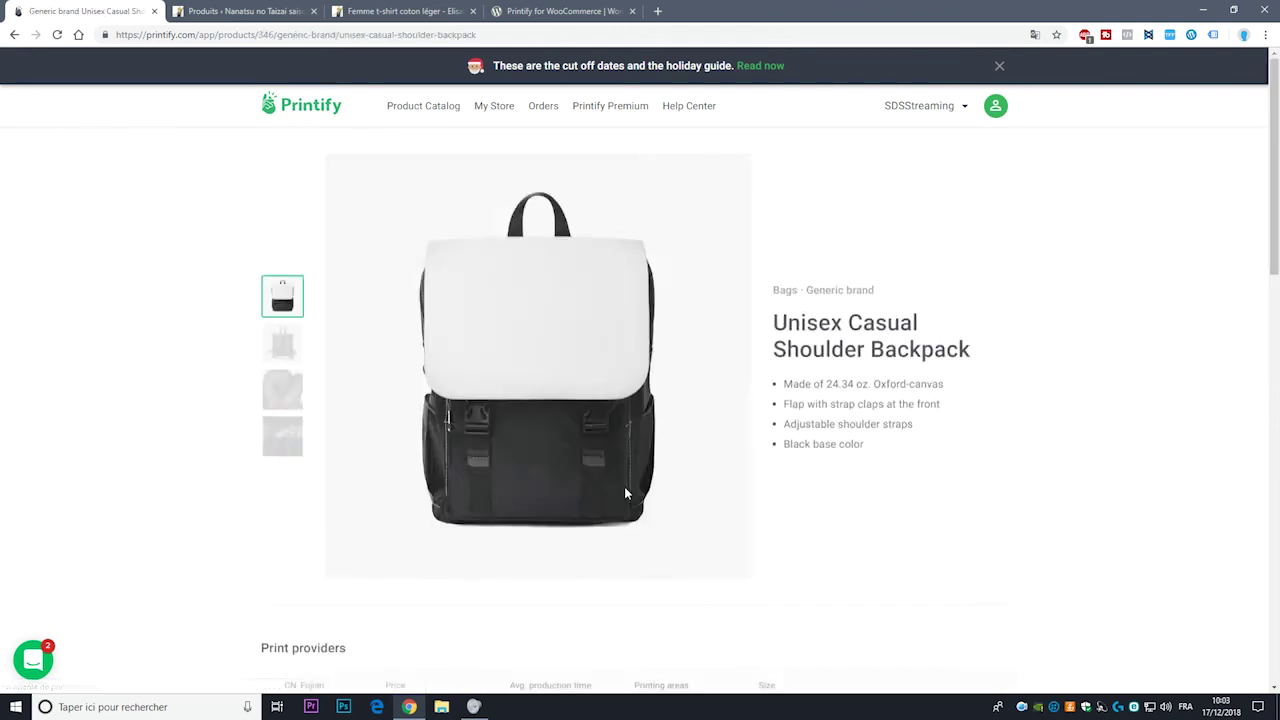
pyautogui.scroll(-5, 624, 486)
pyautogui.scroll(4, 197, 285)
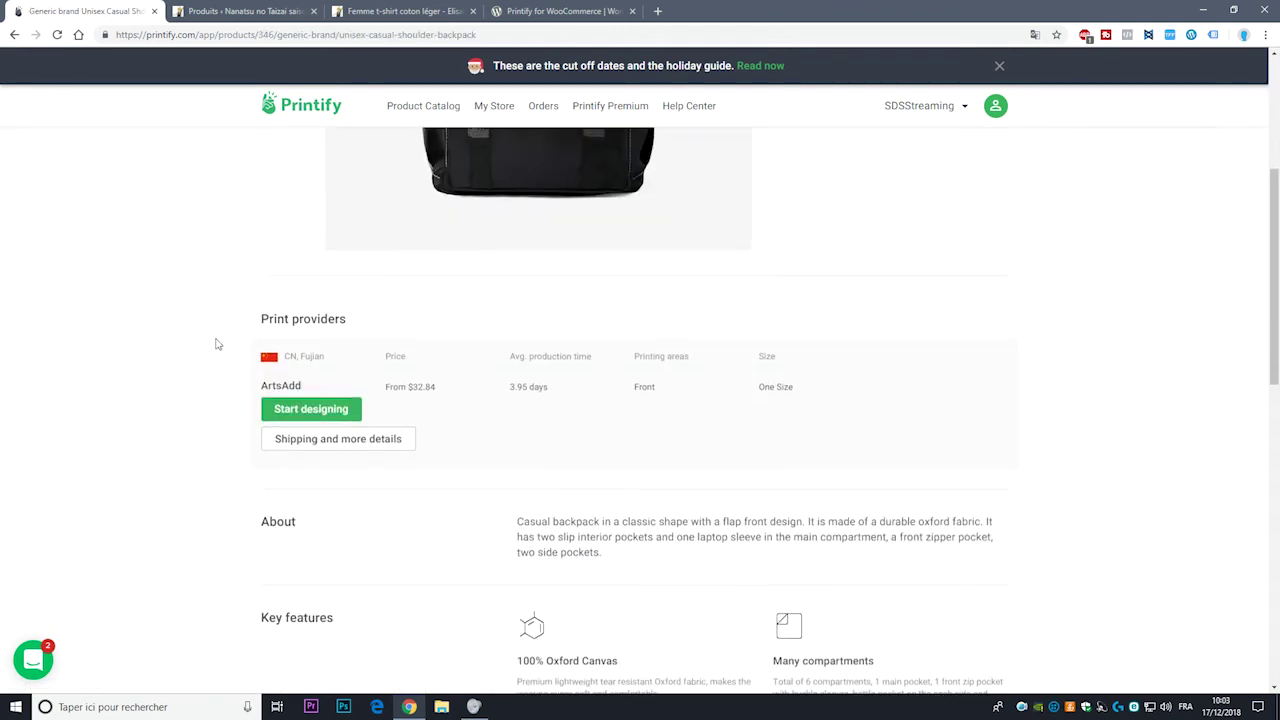
pyautogui.click(14, 35)
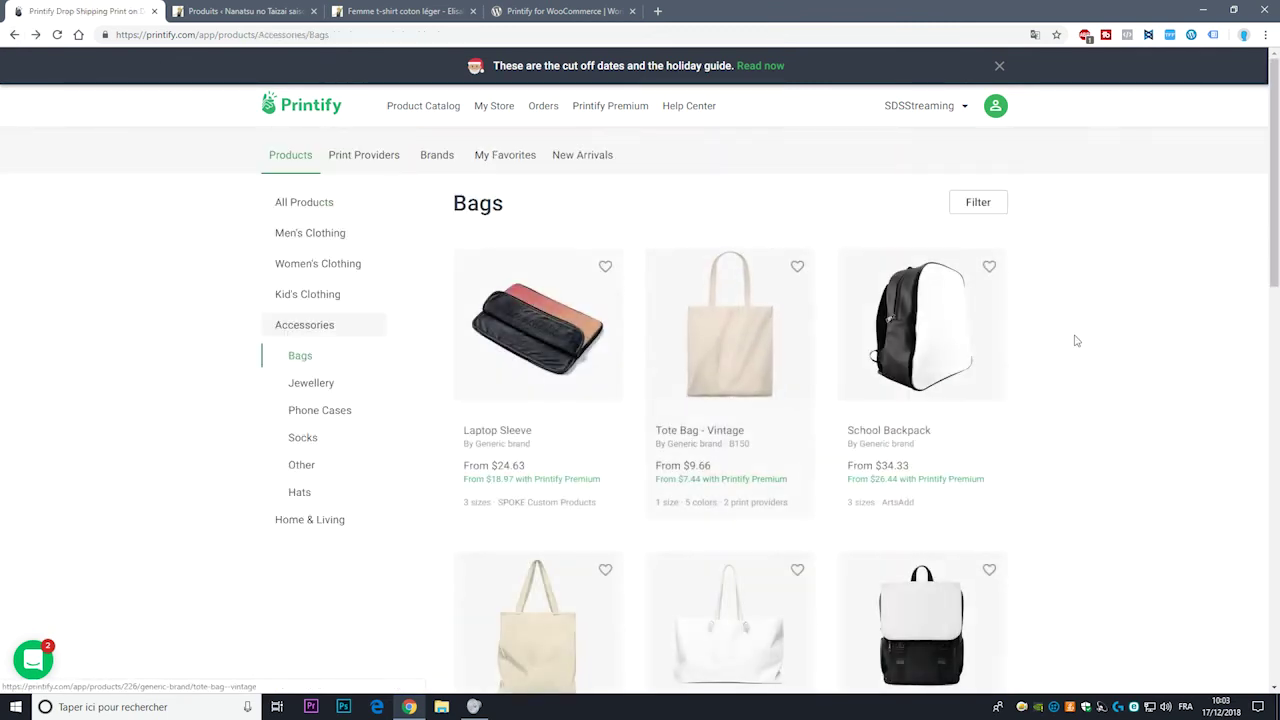
pyautogui.click(903, 345)
pyautogui.scroll(-3, 314, 397)
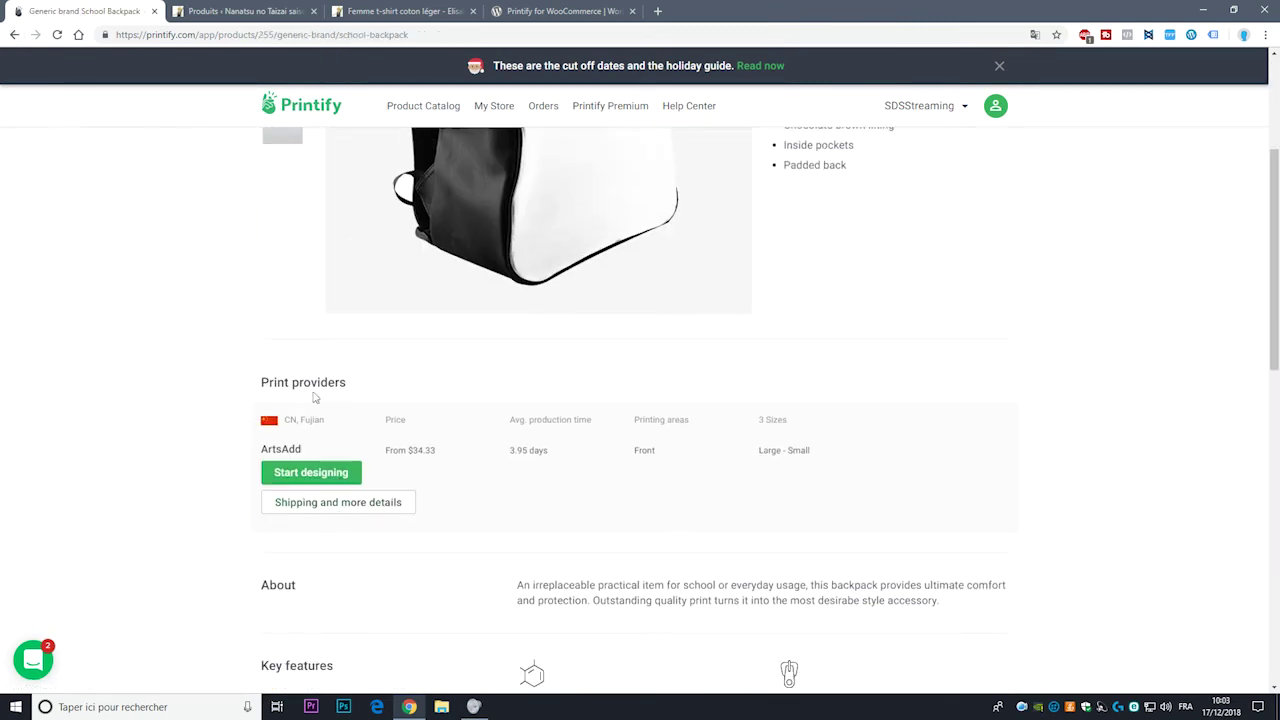
pyautogui.click(14, 35)
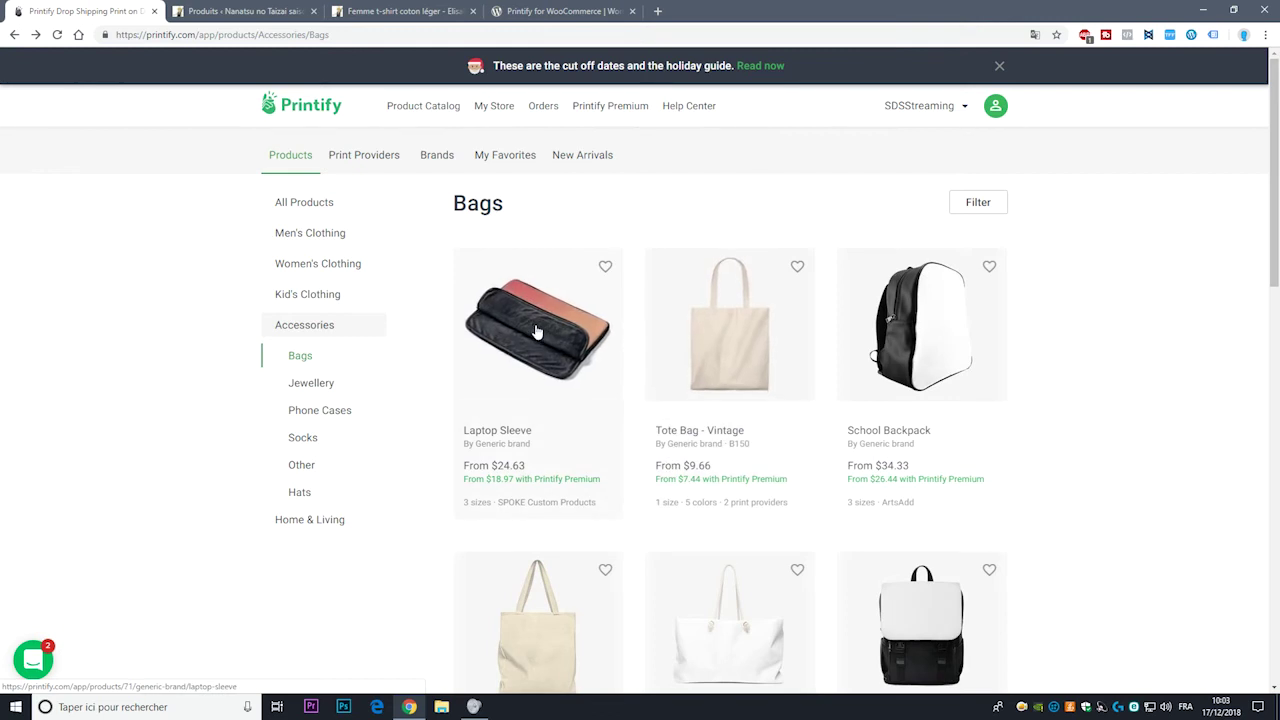
# Step: Check the print provider details of the Laptop Sleeve and return to the Bags list
pyautogui.click(537, 330)
pyautogui.scroll(-3, 546, 340)
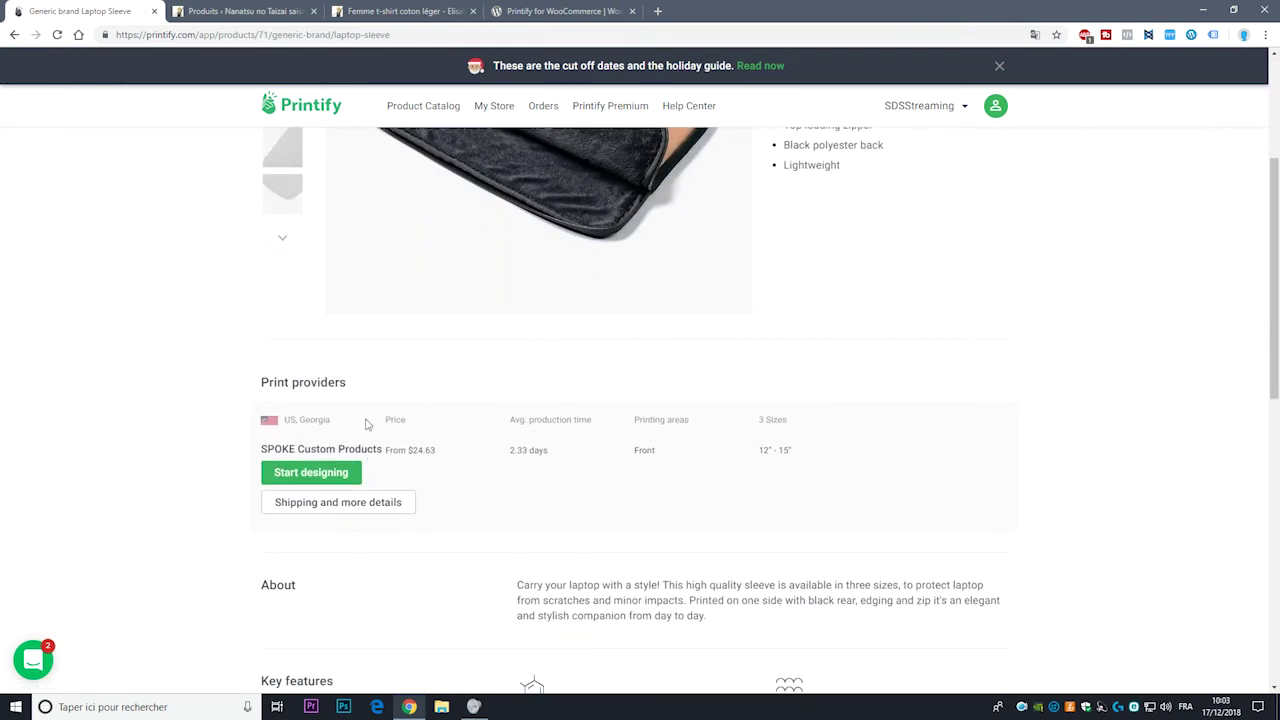
pyautogui.scroll(2, 578, 304)
pyautogui.scroll(-2, 495, 285)
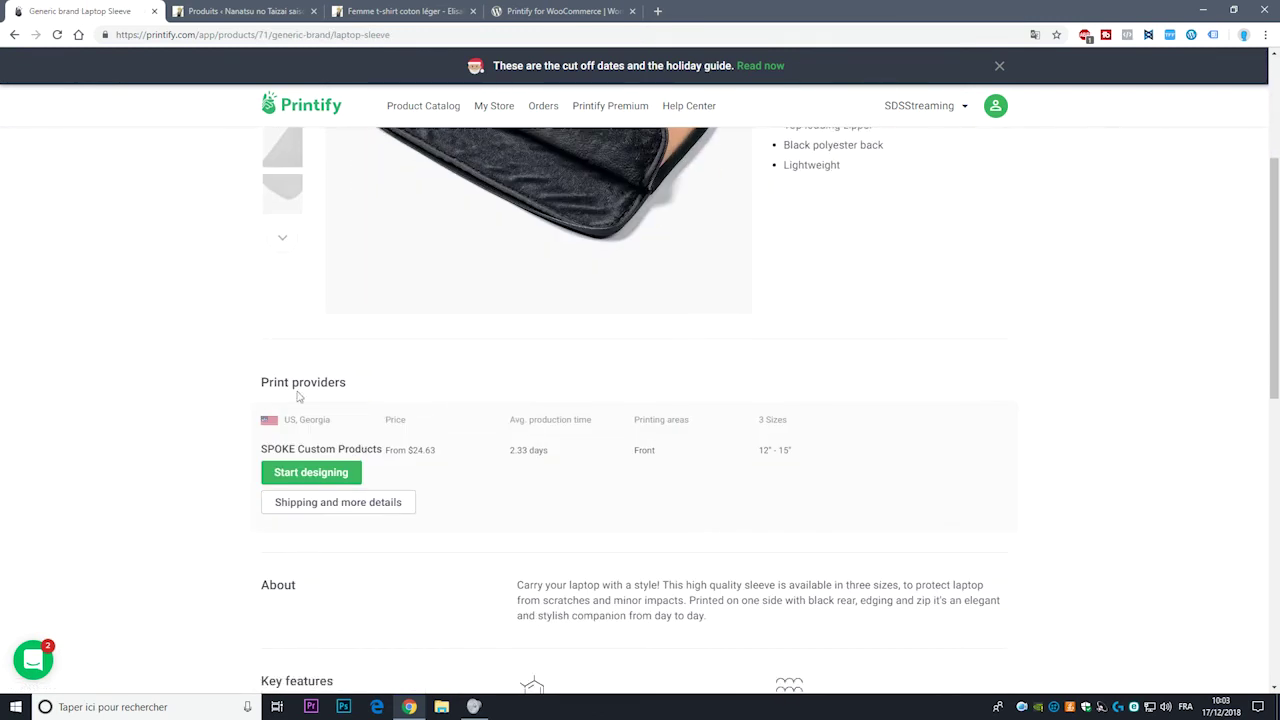
pyautogui.click(18, 36)
# Step: Find the embroidered Shopping Tote in Bags, examine its photos and print provider details, and return to the list
pyautogui.scroll(-6, 729, 437)
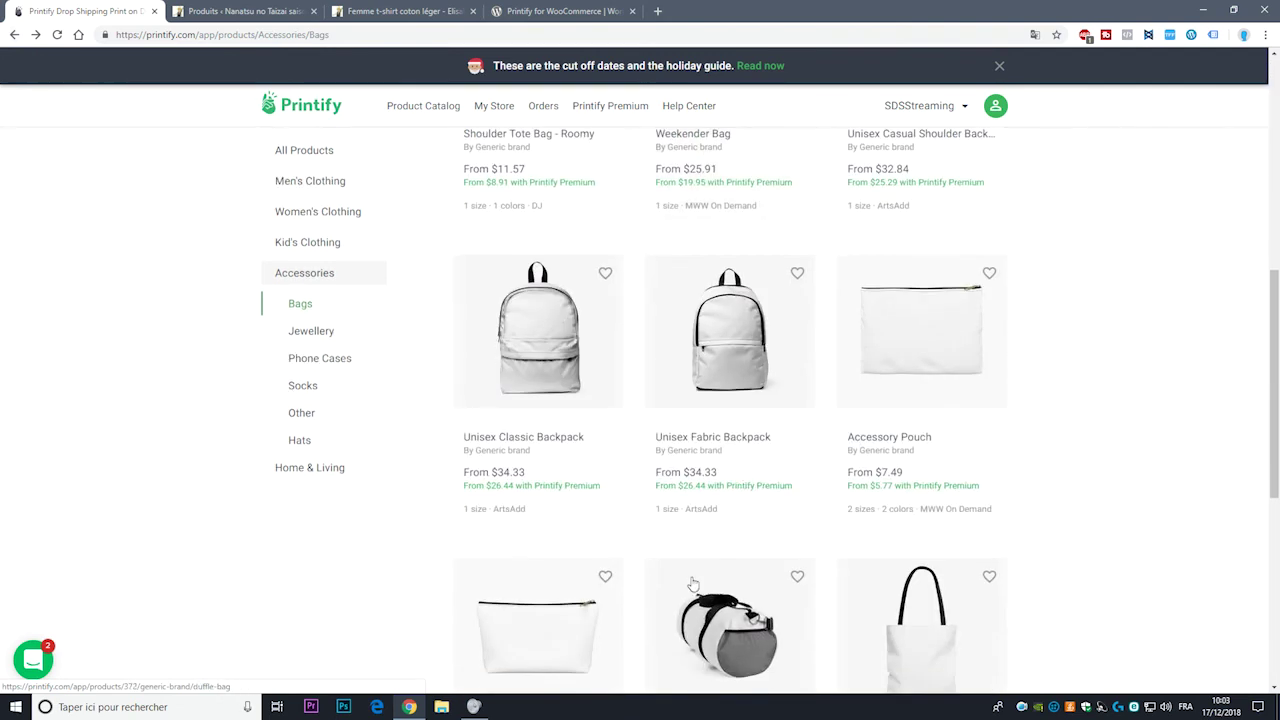
pyautogui.scroll(-5, 700, 545)
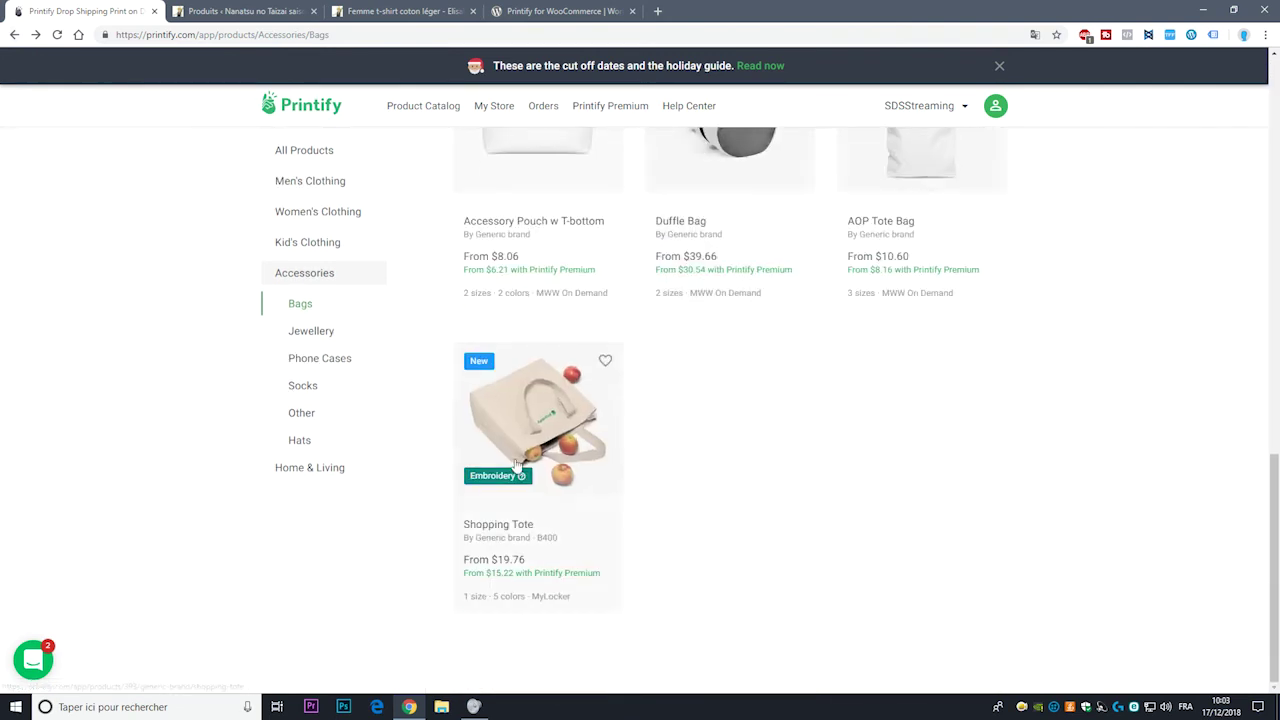
pyautogui.click(535, 400)
pyautogui.scroll(-3, 477, 486)
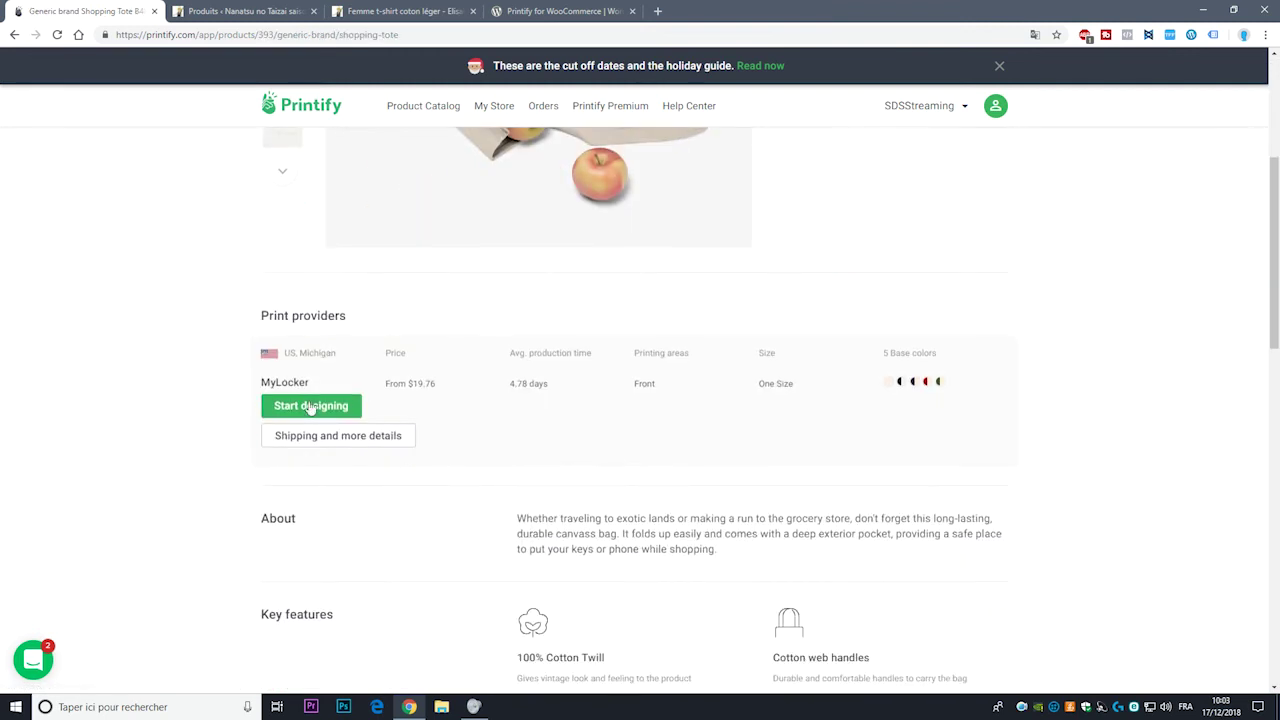
pyautogui.scroll(3, 312, 380)
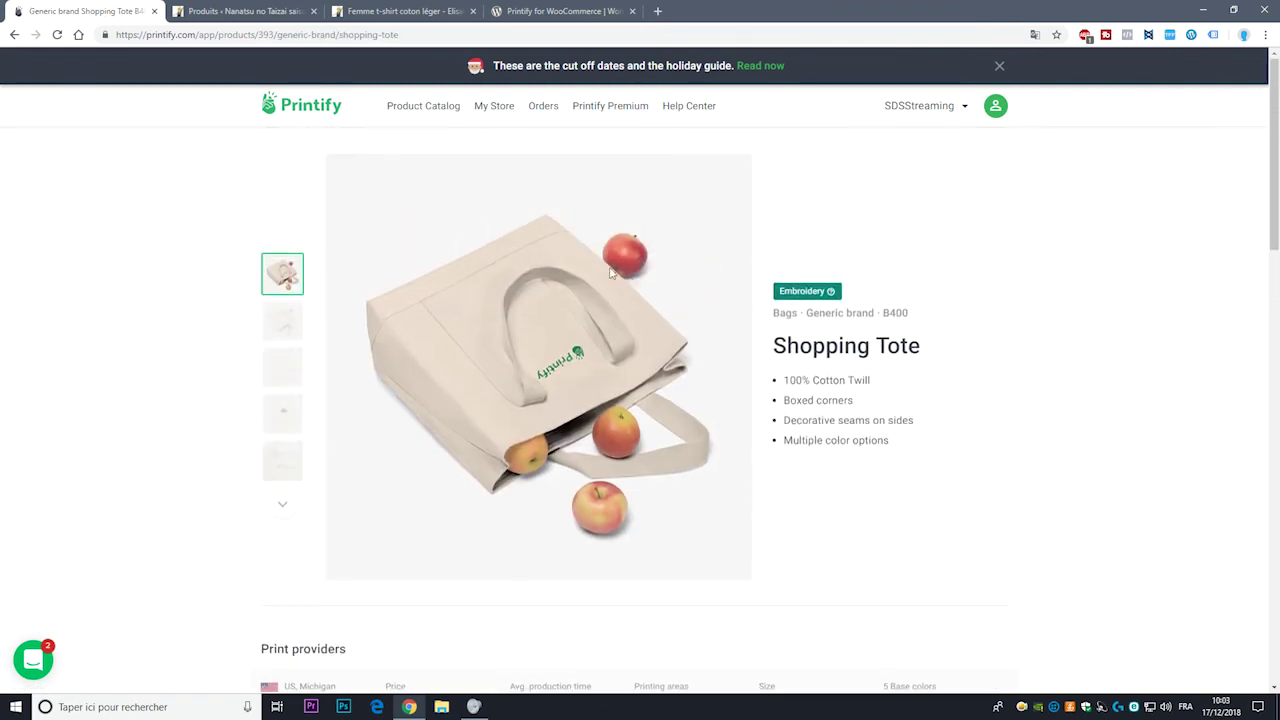
pyautogui.scroll(-3, 450, 400)
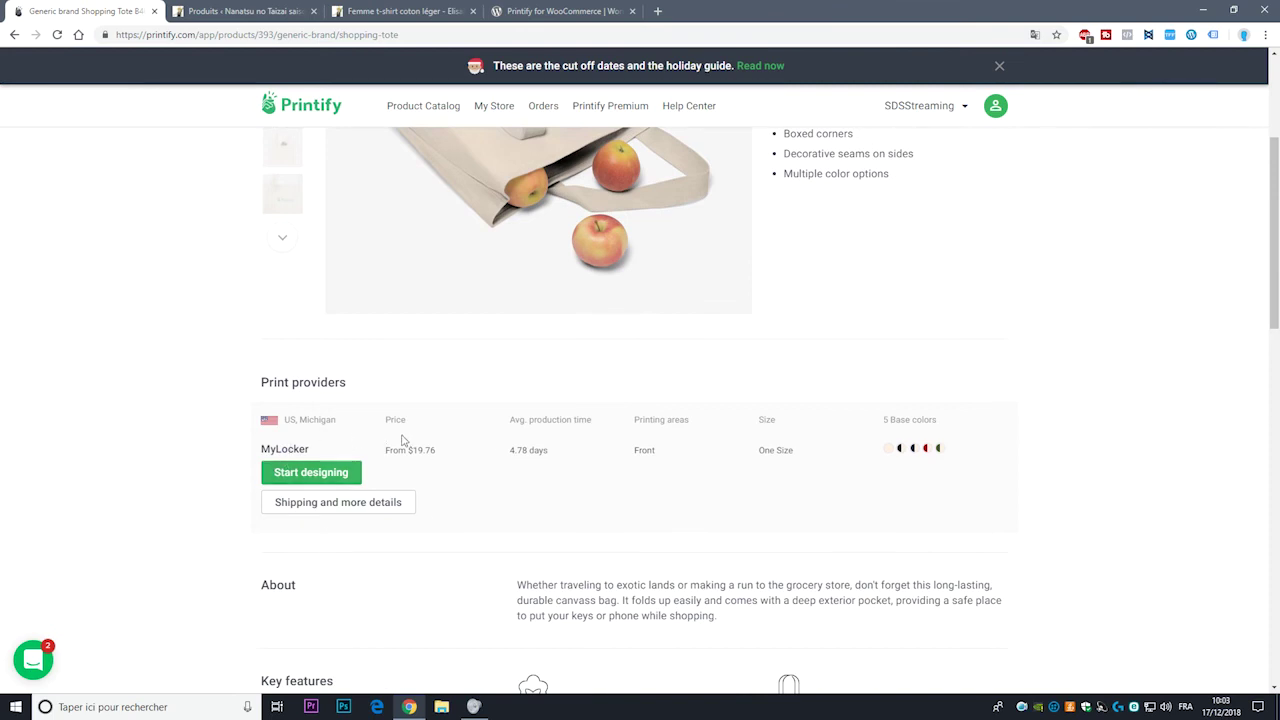
pyautogui.scroll(2, 652, 275)
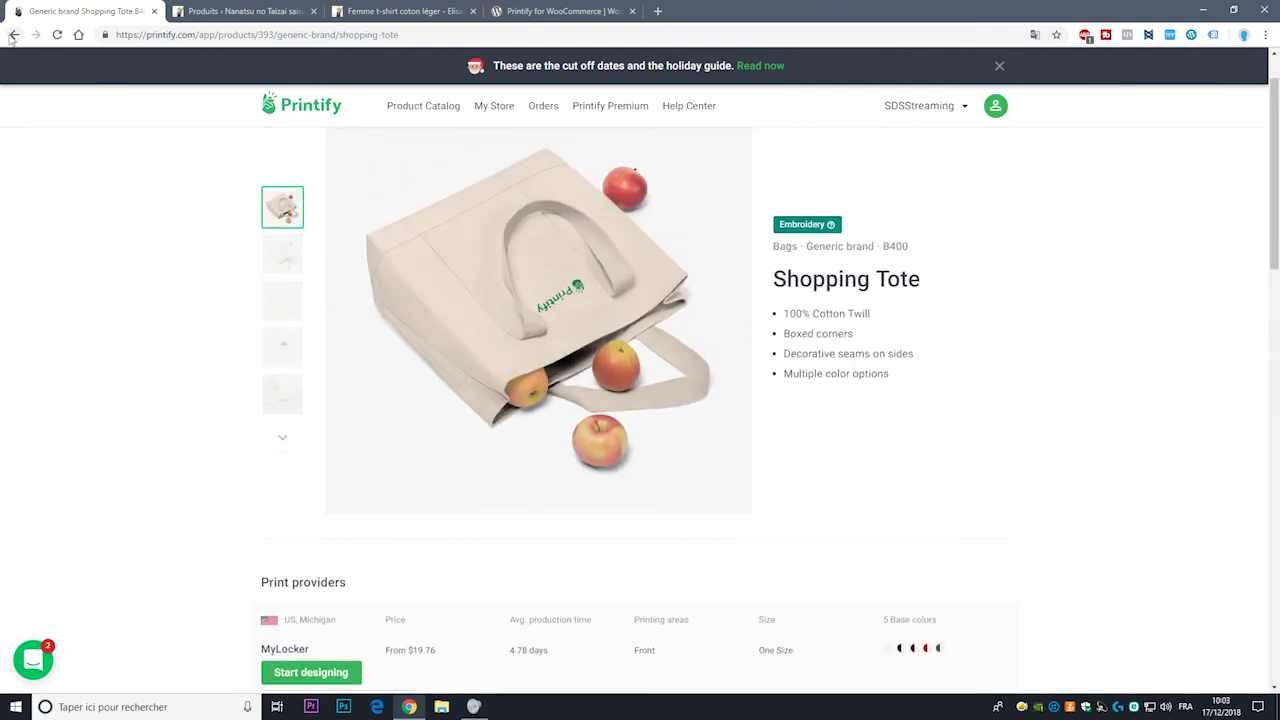
pyautogui.scroll(-3, 123, 160)
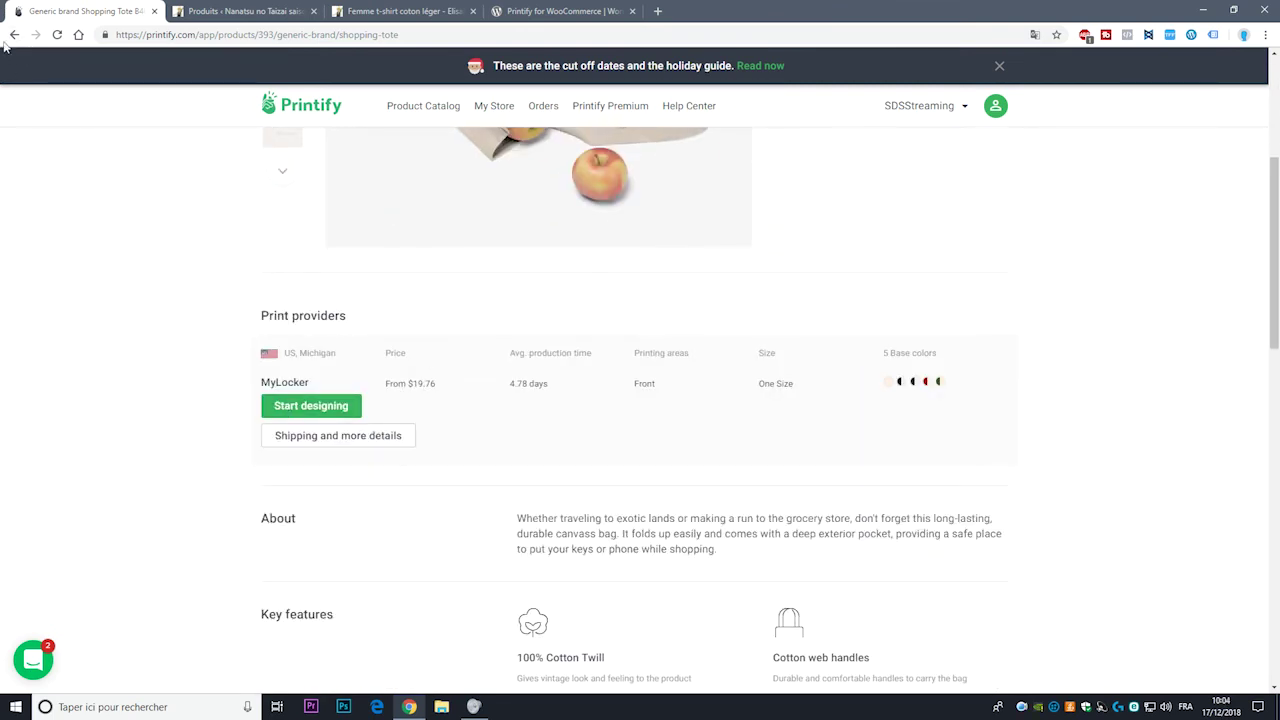
pyautogui.click(14, 34)
# Step: View the Other subcategory of Accessories and browse the embroidered products under Hats
pyautogui.click(301, 470)
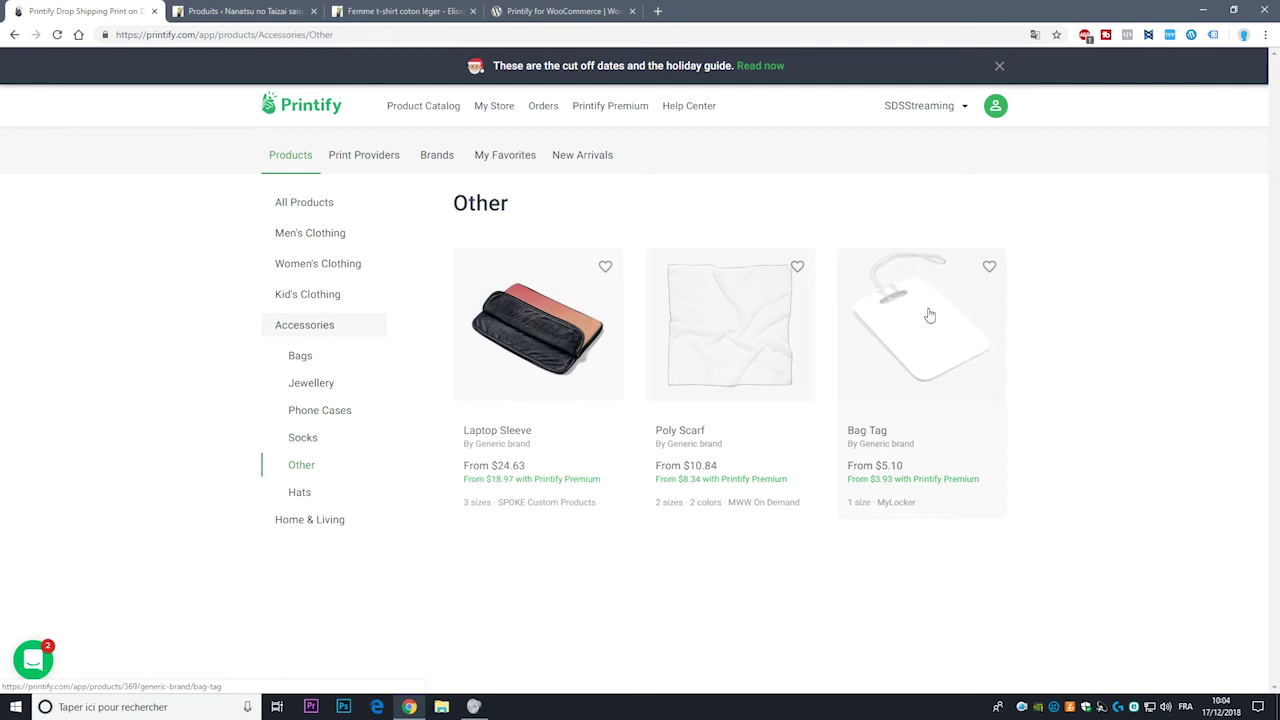
pyautogui.click(299, 492)
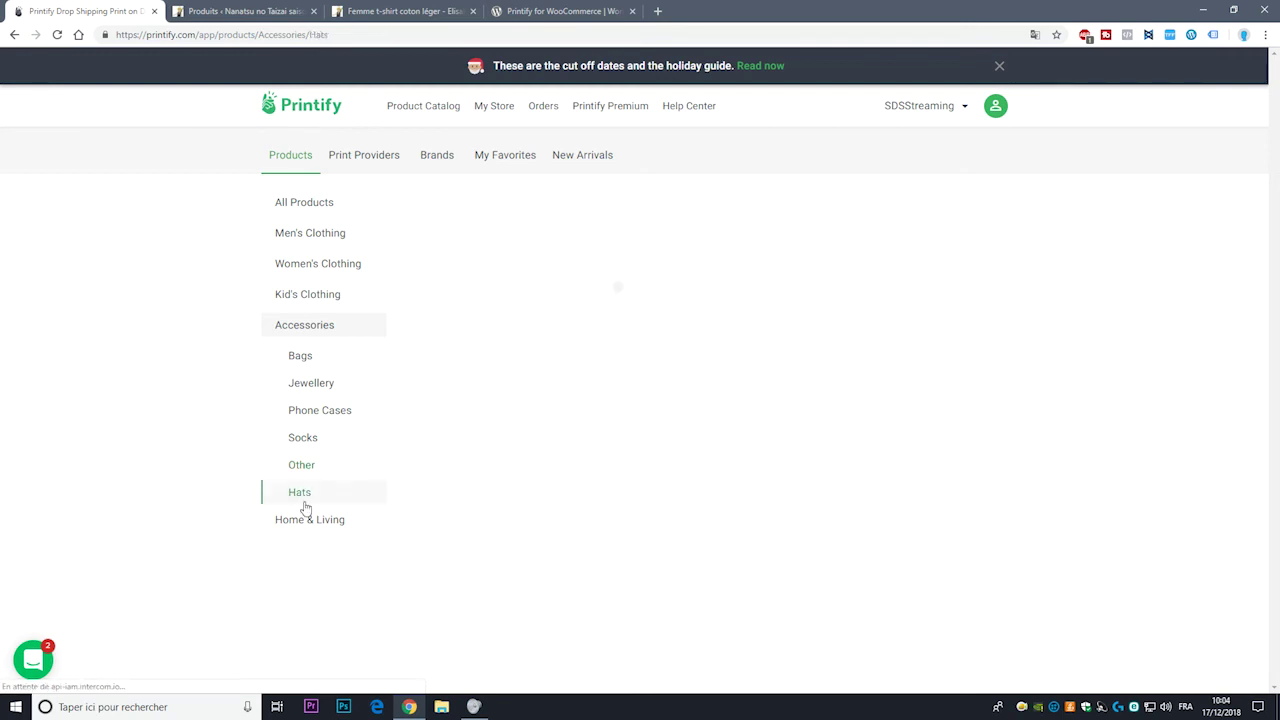
pyautogui.scroll(-2, 780, 440)
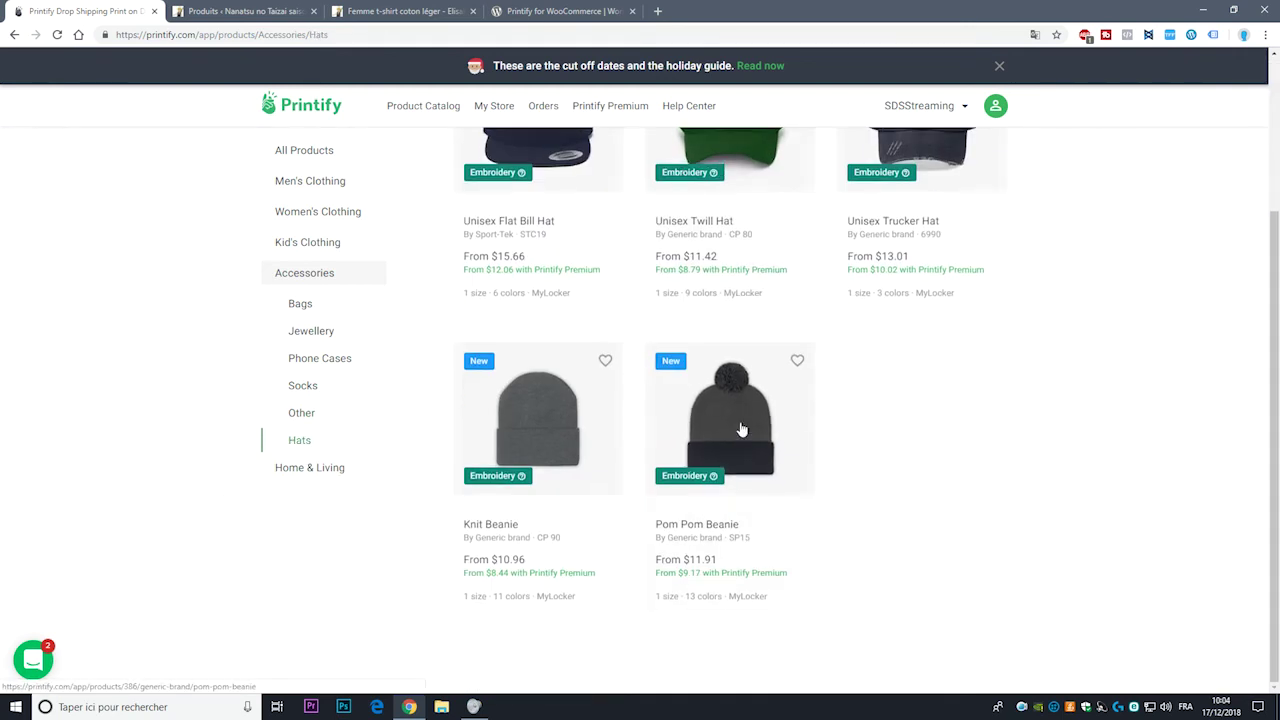
pyautogui.scroll(1, 740, 440)
pyautogui.scroll(-2, 740, 380)
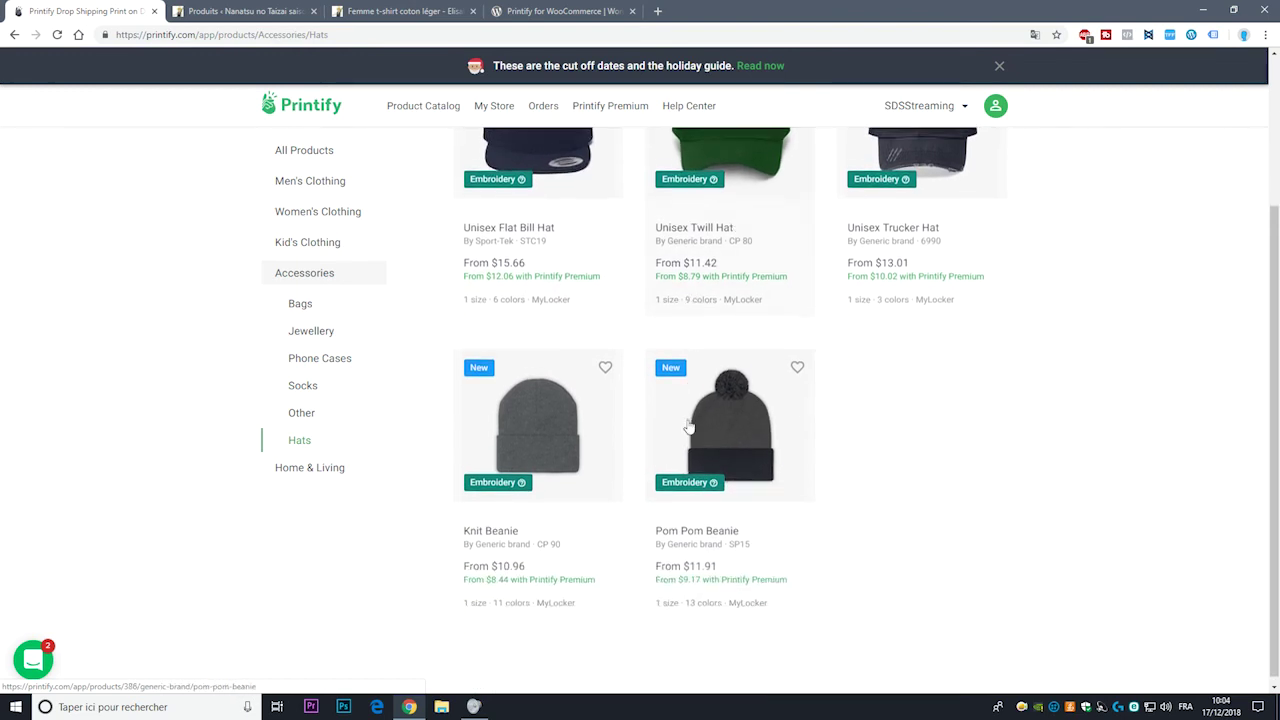
pyautogui.scroll(1, 567, 383)
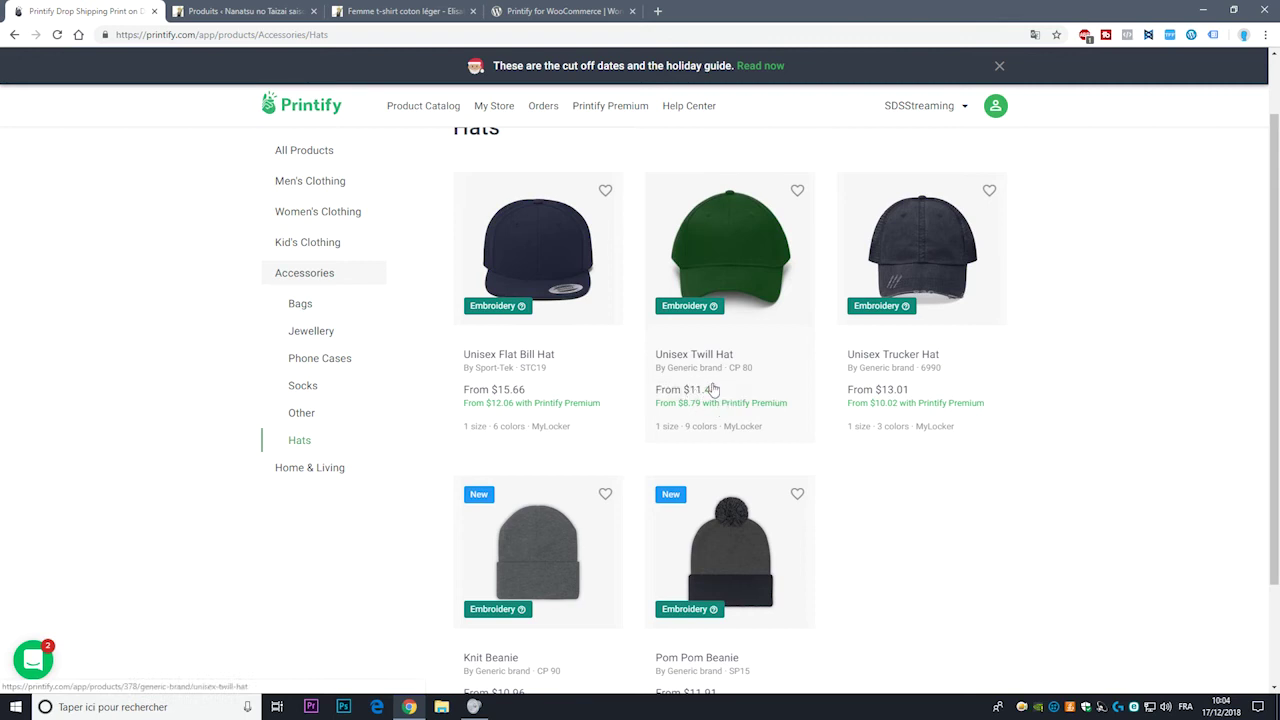
# Step: Examine the Unisex Twill Hat's print provider, base colors and key features, and return to the Hats list
pyautogui.click(734, 268)
pyautogui.scroll(-5, 545, 509)
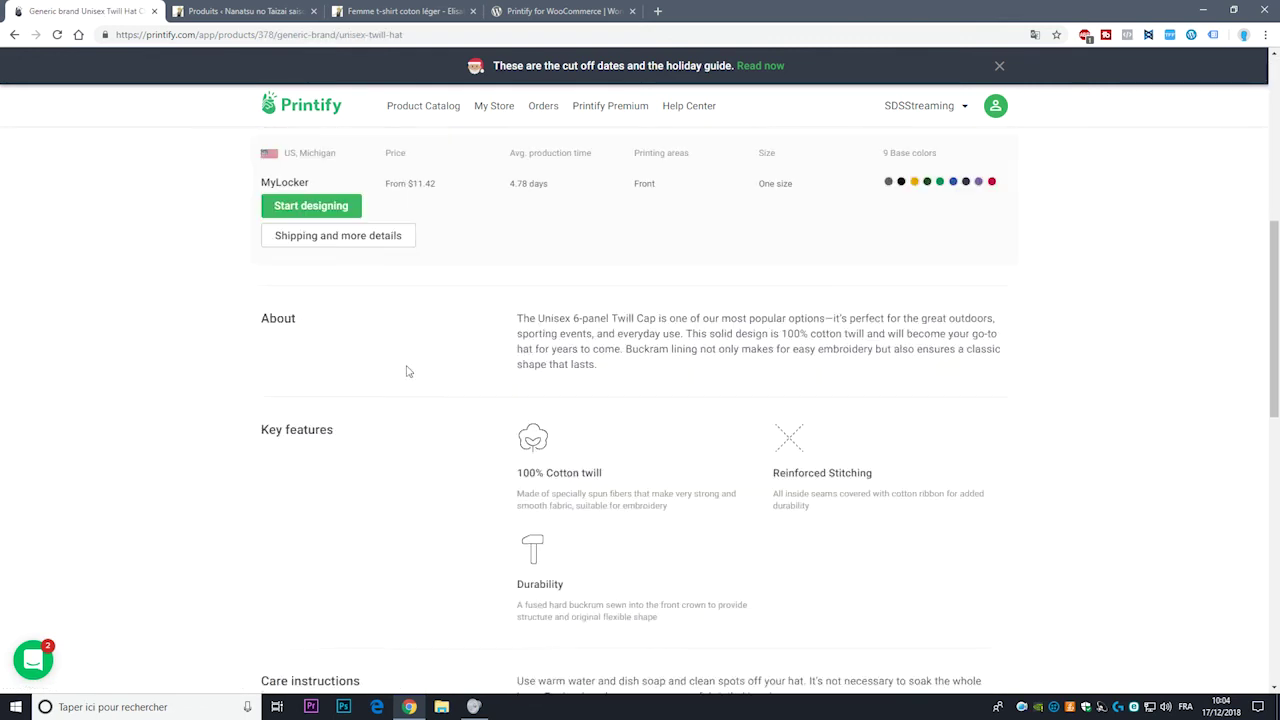
pyautogui.scroll(2, 409, 371)
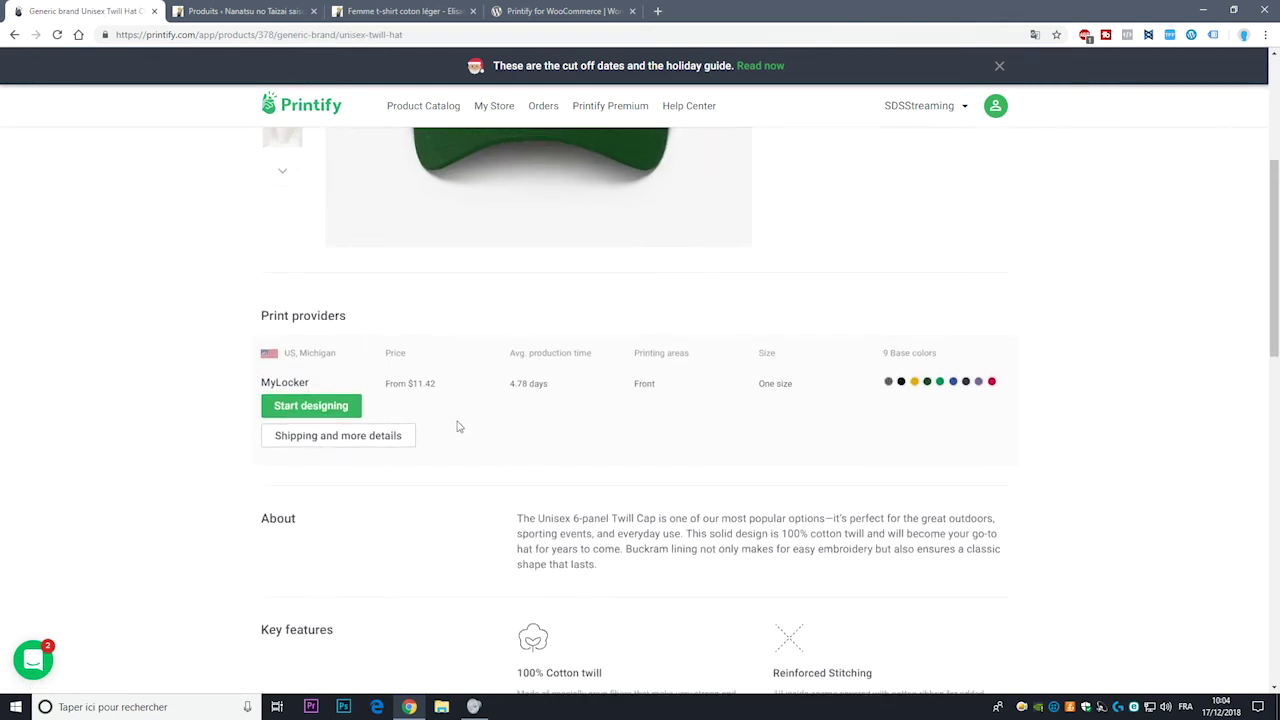
pyautogui.scroll(2, 566, 480)
pyautogui.scroll(-1, 463, 440)
pyautogui.scroll(2, 400, 330)
pyautogui.scroll(1, 320, 233)
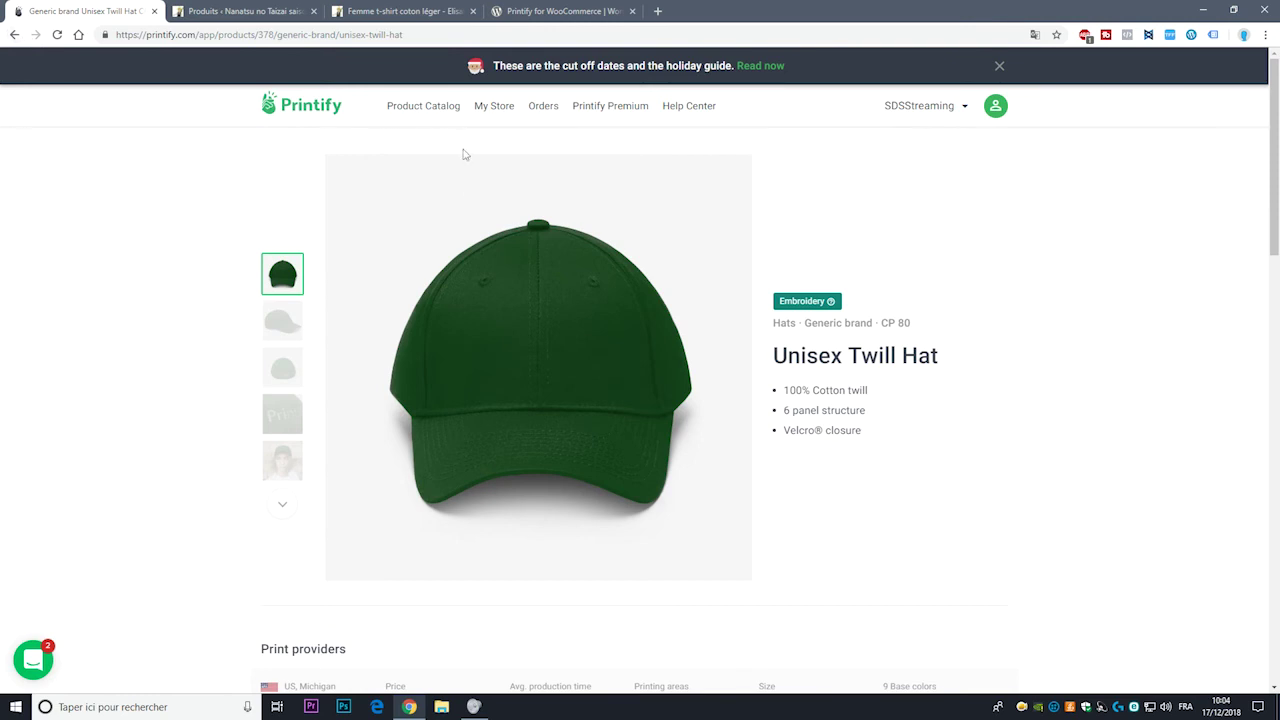
pyautogui.click(13, 36)
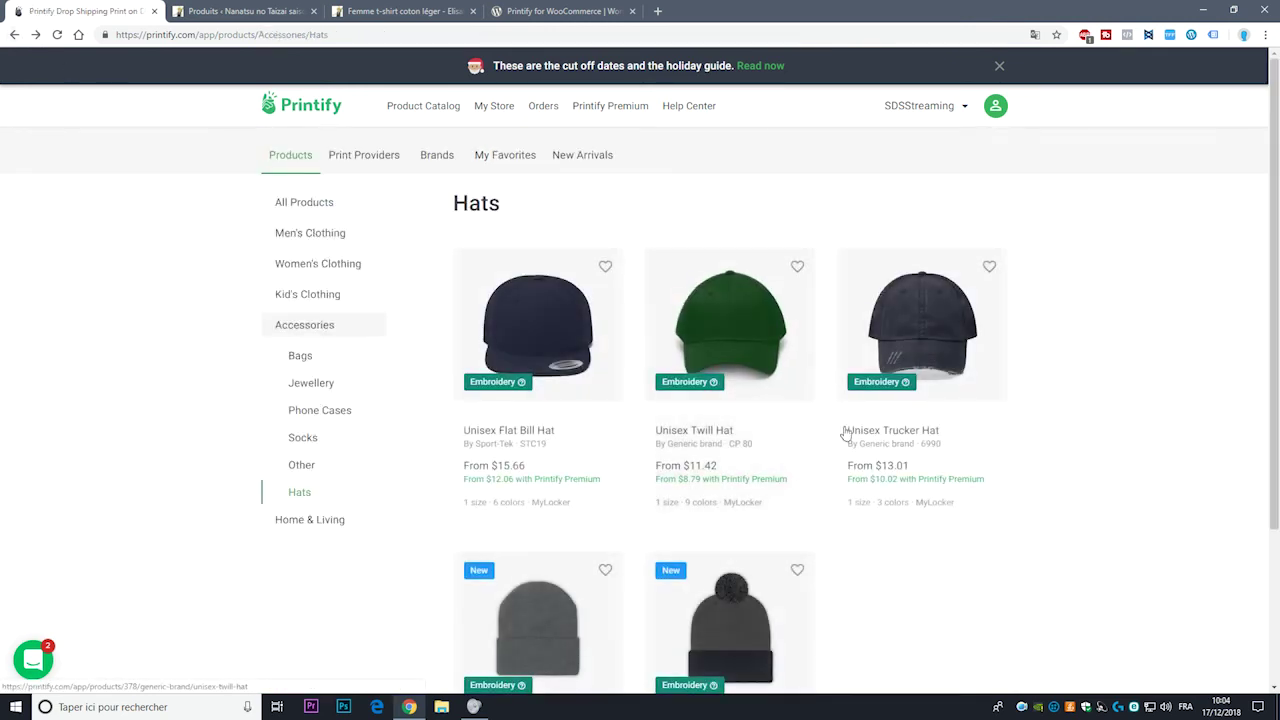
# Step: Examine the Knit Beanie's product page with its print provider details, and return to the Hats list
pyautogui.scroll(-2, 900, 400)
pyautogui.scroll(1, 890, 333)
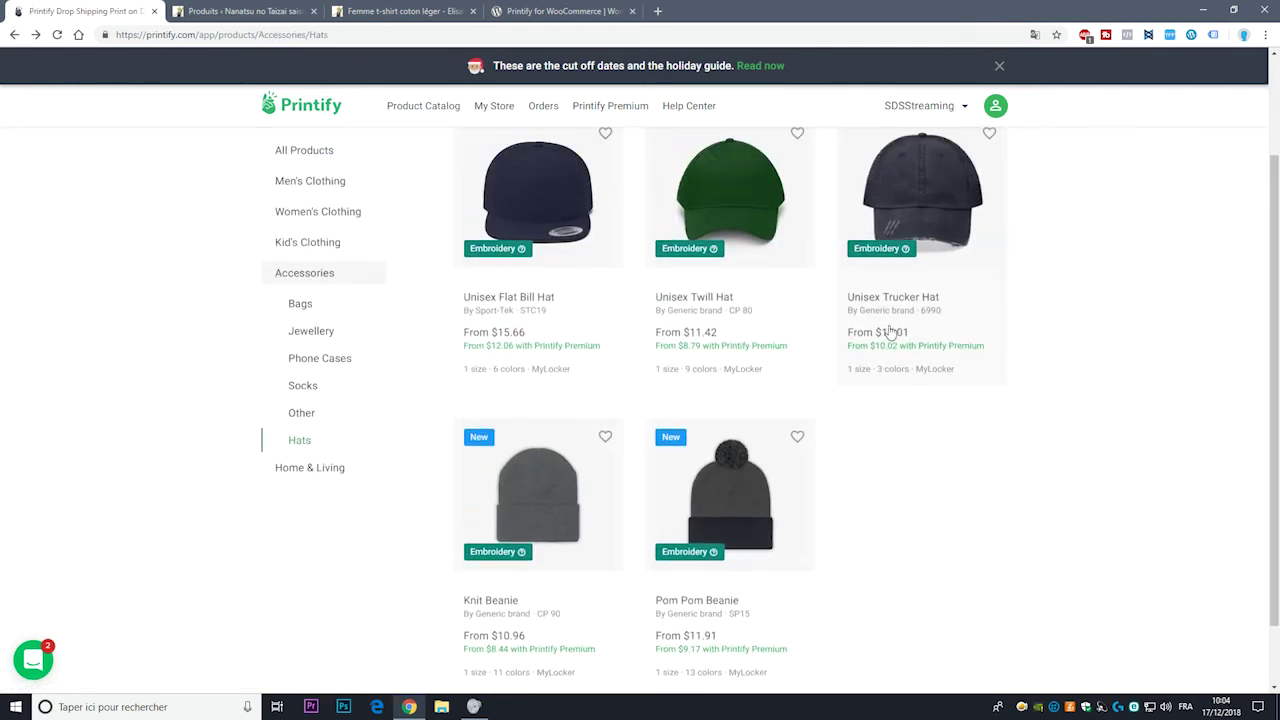
pyautogui.scroll(-1, 905, 430)
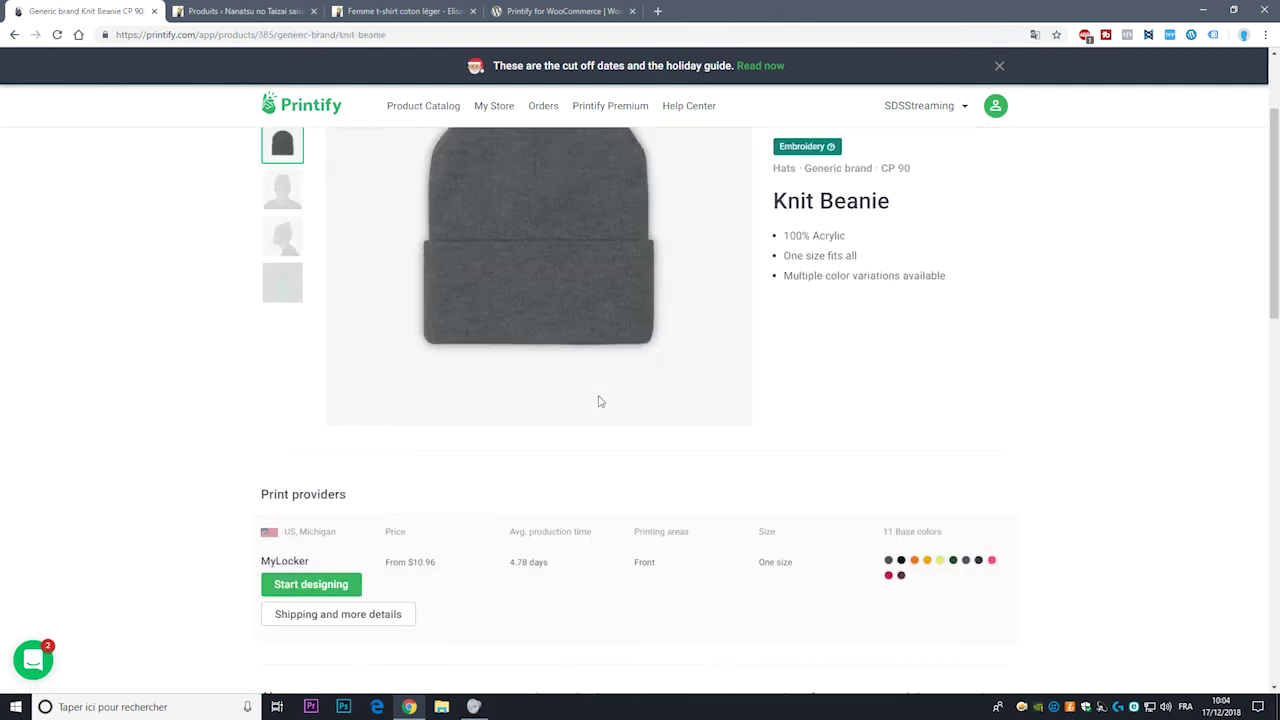
pyautogui.scroll(-3, 600, 400)
pyautogui.scroll(3, 490, 418)
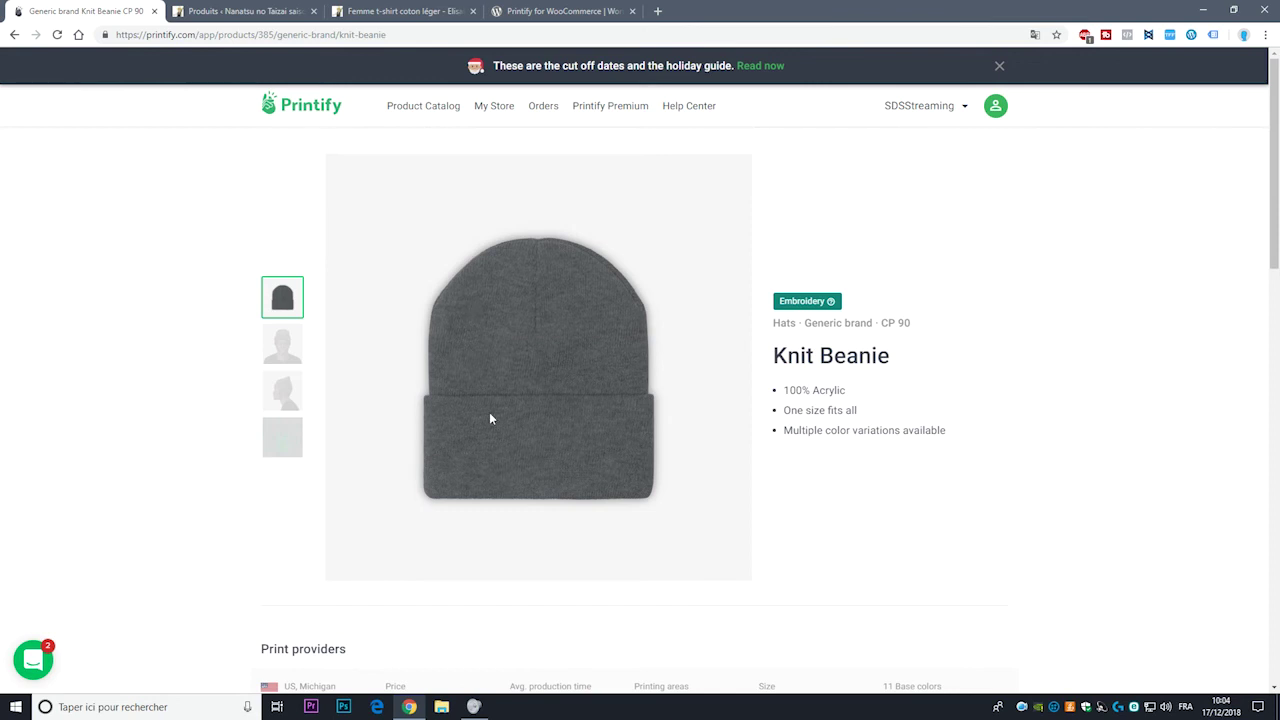
pyautogui.click(13, 35)
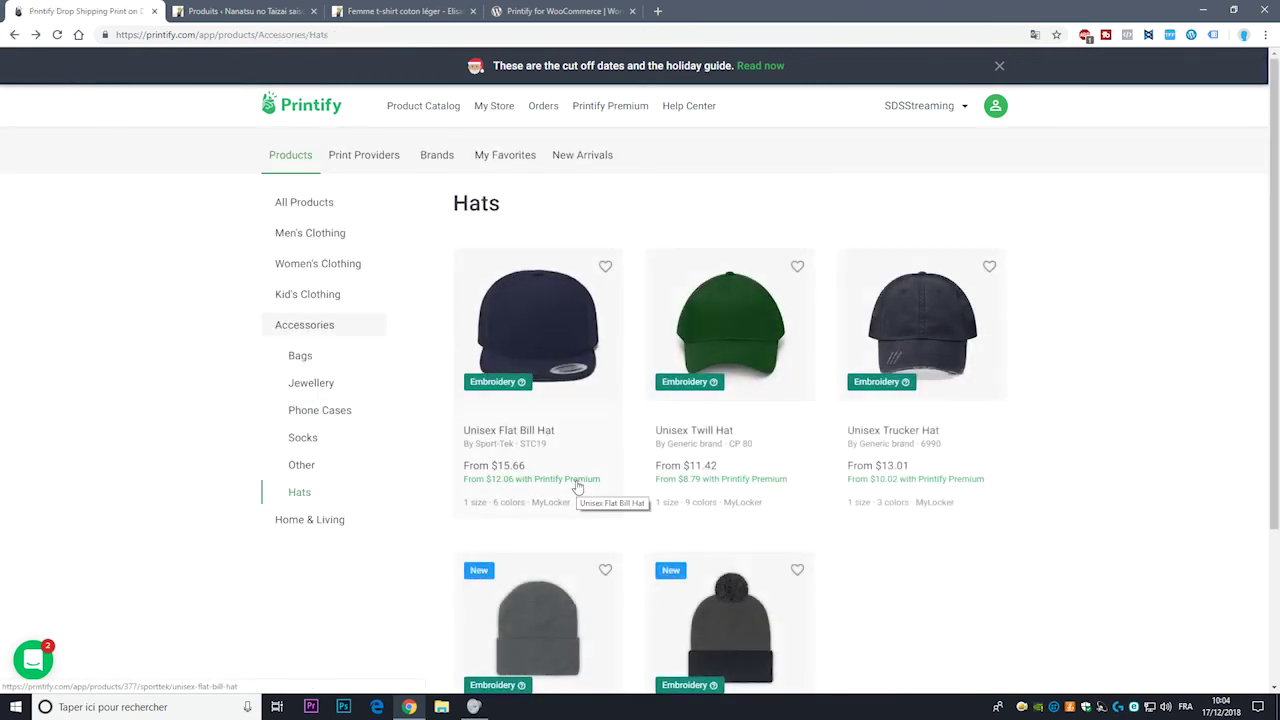
# Step: Open the Home & Living category and view its Art & Wall Decor subcategory
pyautogui.scroll(-2, 595, 443)
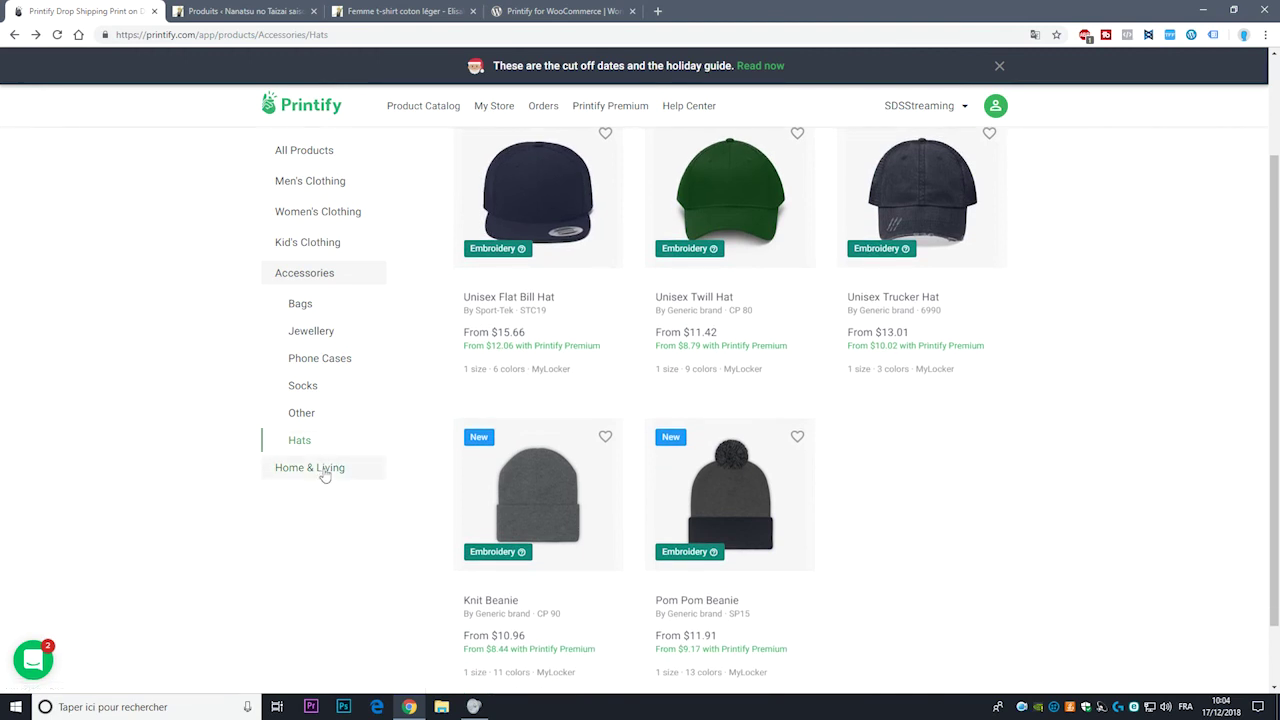
pyautogui.click(321, 469)
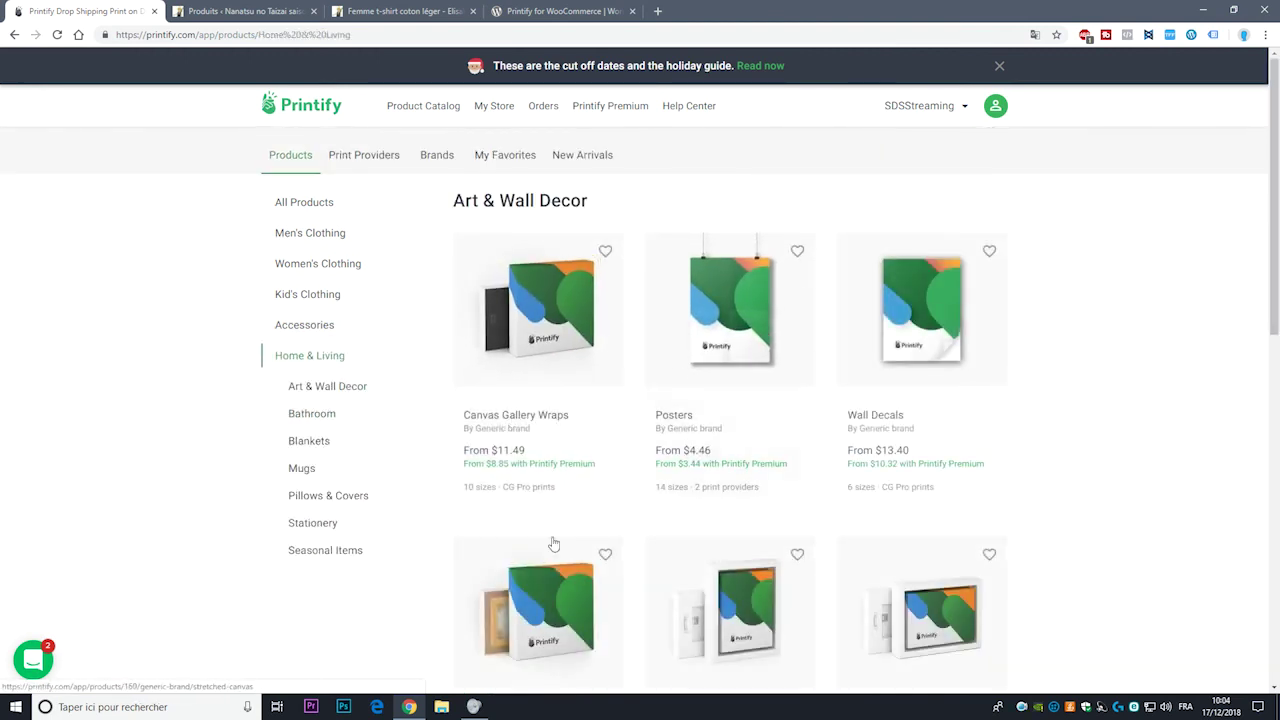
pyautogui.click(326, 389)
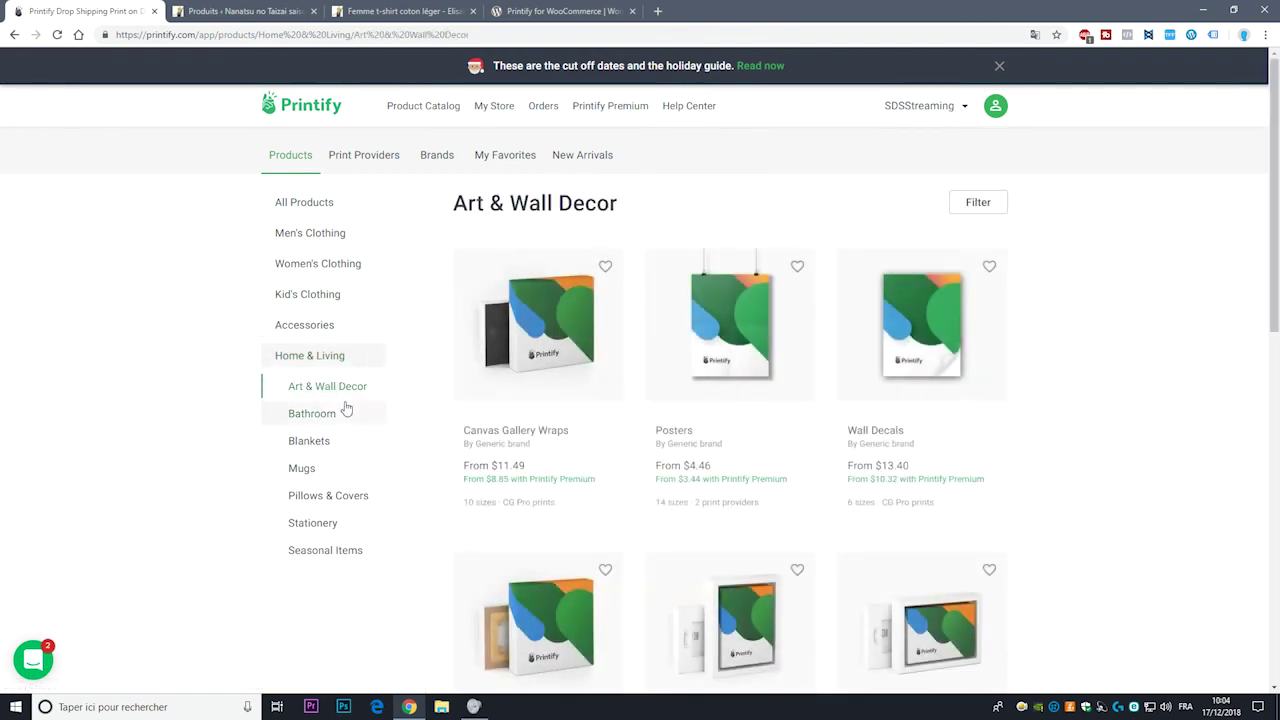
# Step: Browse the rest of the Art & Wall Decor products and view the Bathroom subcategory
pyautogui.scroll(-2, 803, 431)
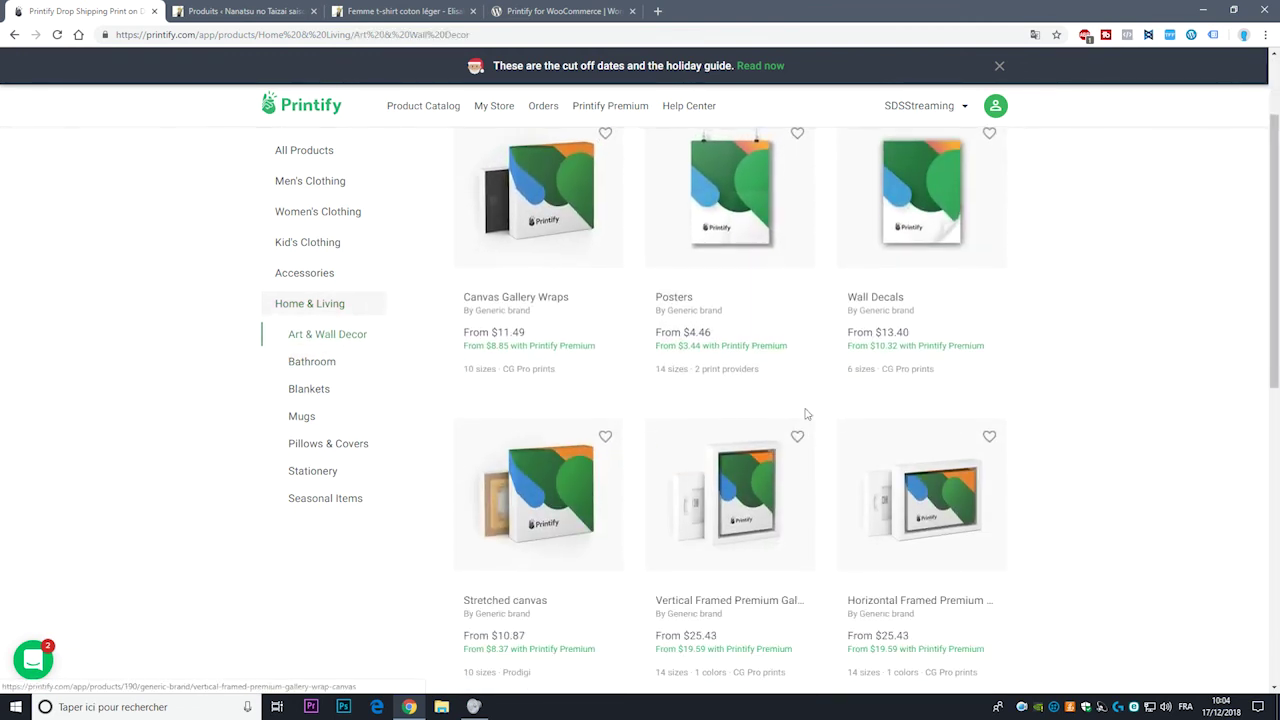
pyautogui.scroll(-2, 620, 412)
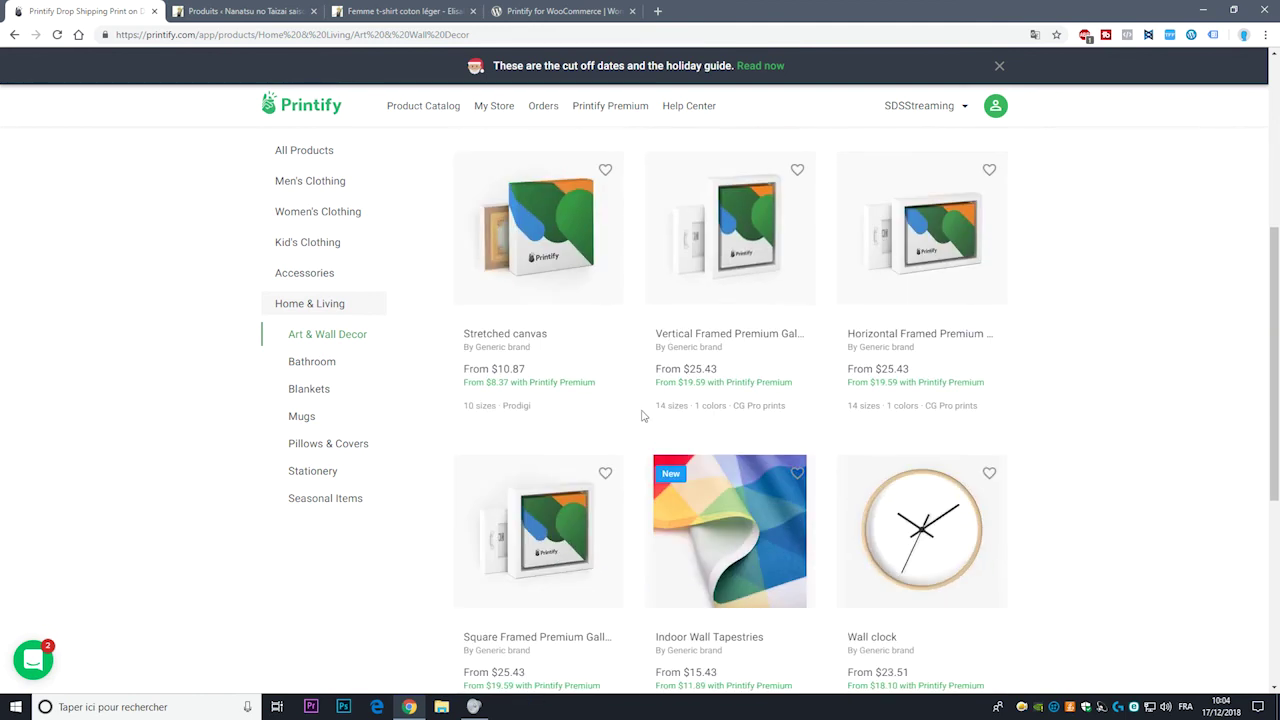
pyautogui.click(312, 362)
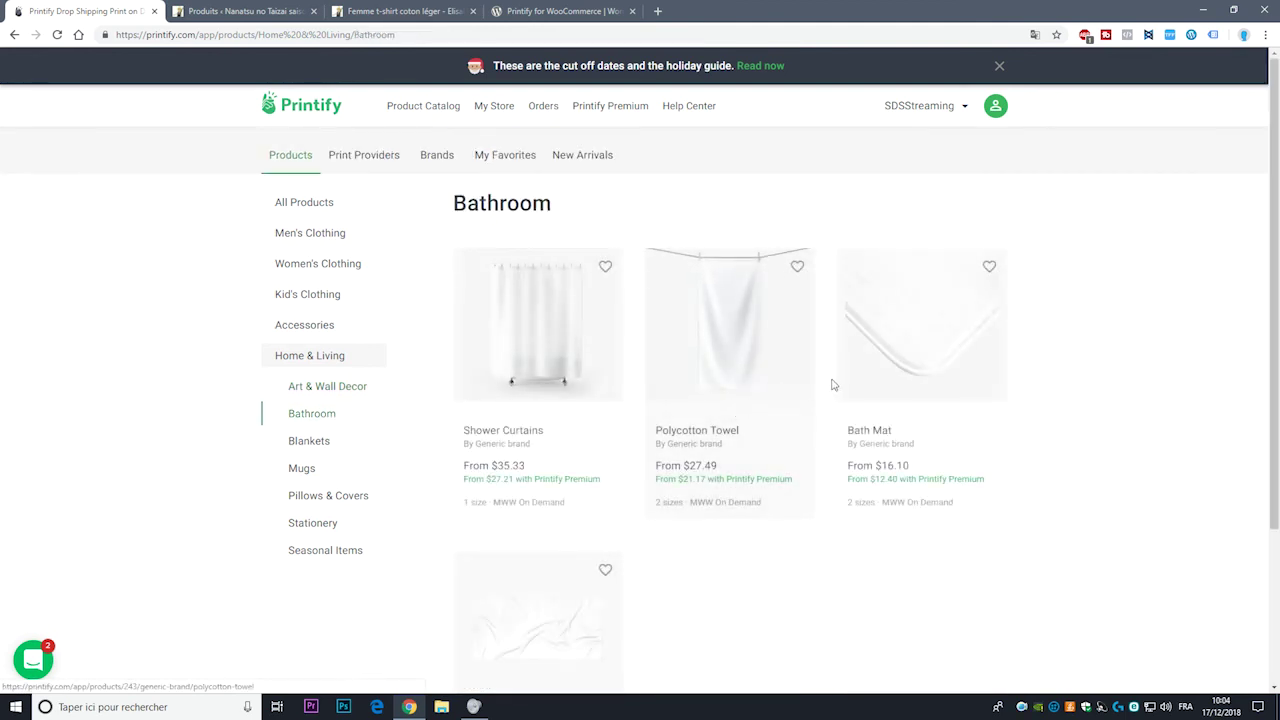
pyautogui.scroll(-2, 564, 415)
pyautogui.scroll(1, 574, 371)
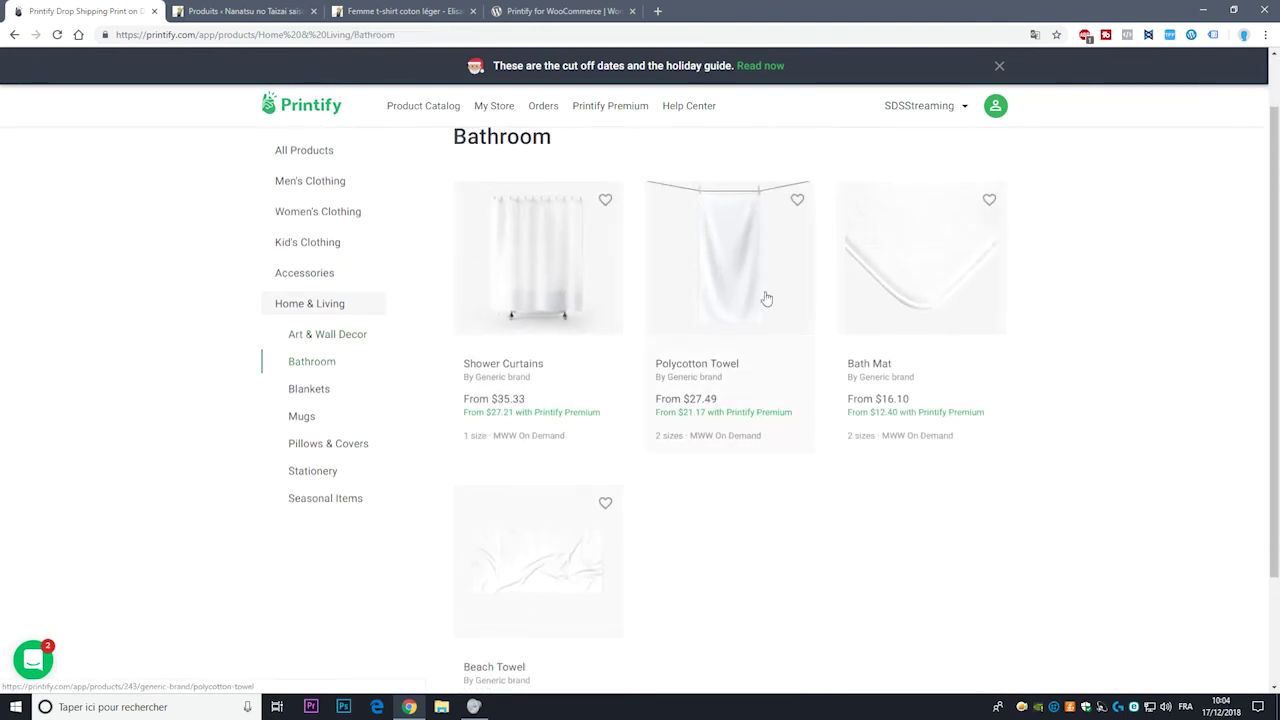
# Step: Examine the Bath Mat's product page with its features, and return to the Bathroom list
pyautogui.click(867, 320)
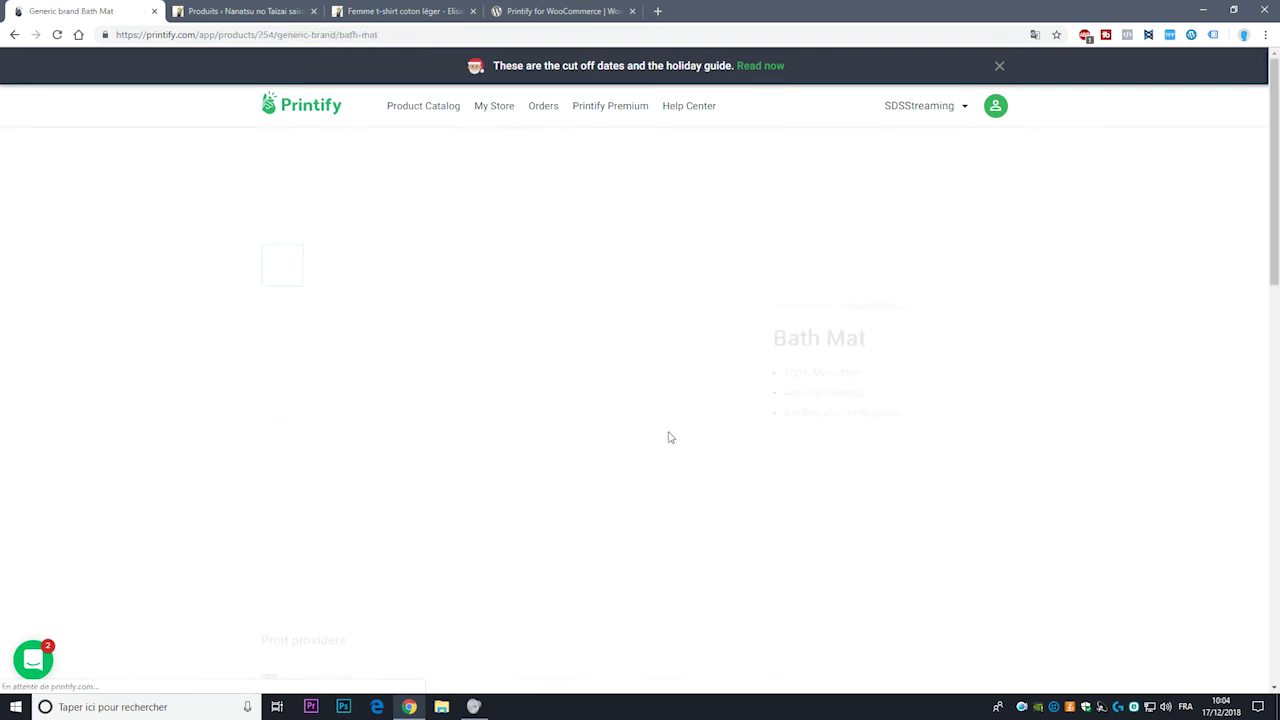
pyautogui.scroll(-3, 634, 410)
pyautogui.scroll(4, 580, 400)
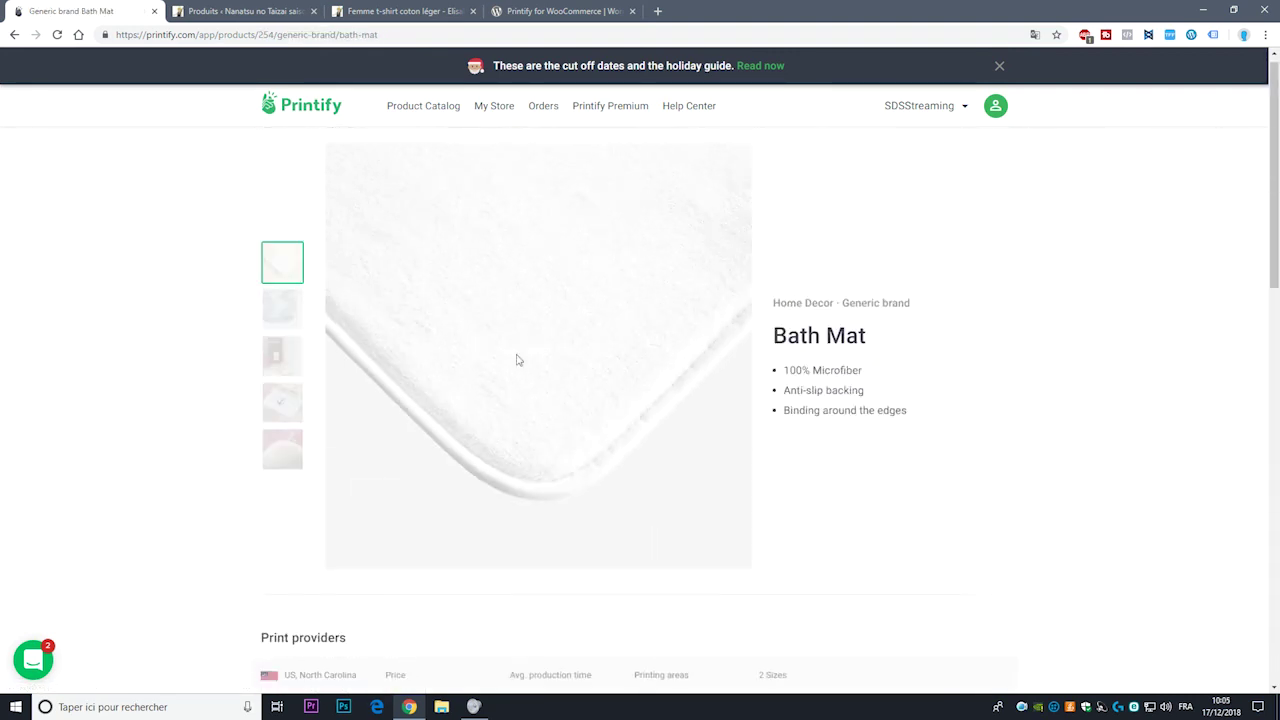
pyautogui.click(14, 34)
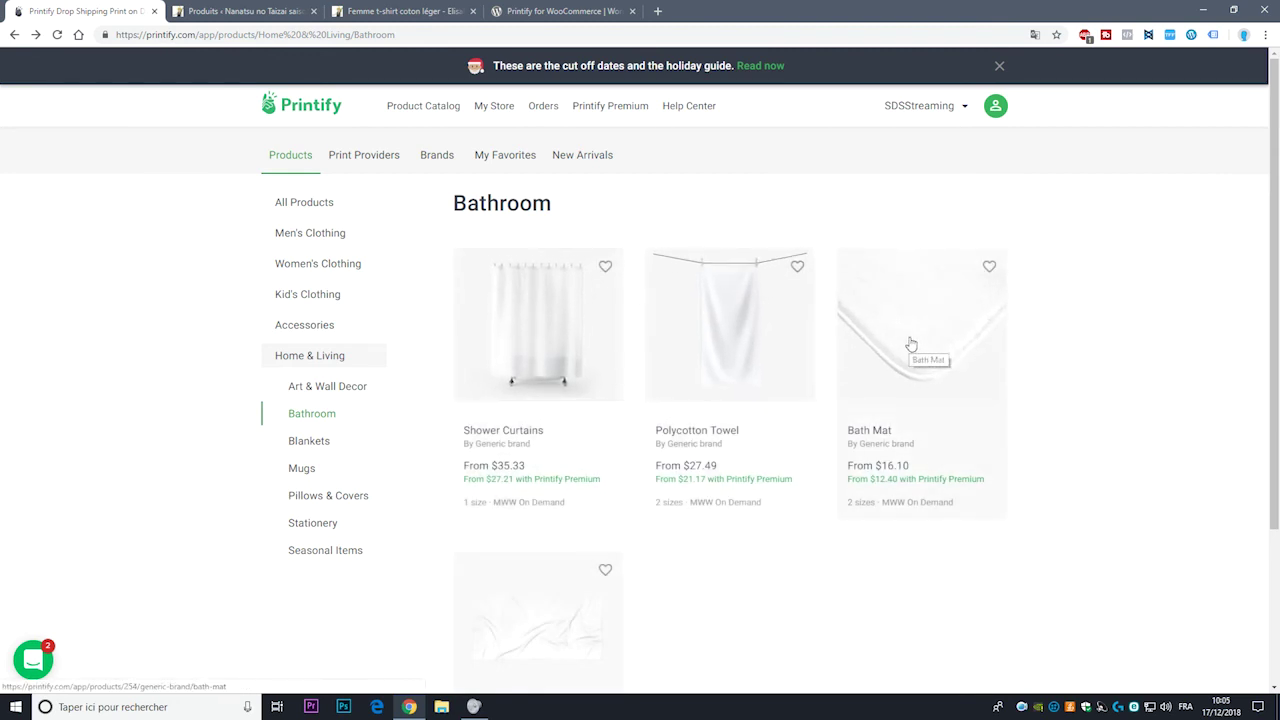
# Step: View the Blankets subcategory, and browse the Mugs subcategory while highlighting the starting price of the Mug 11oz
pyautogui.scroll(-2, 432, 378)
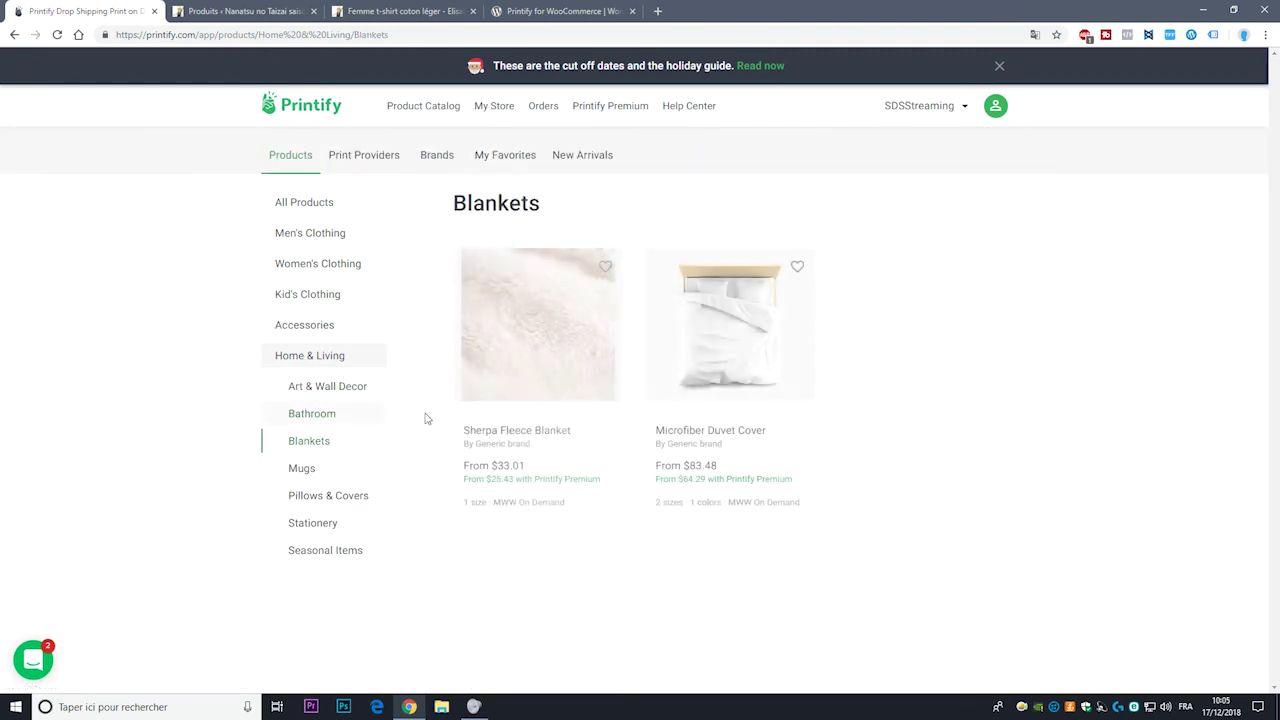
pyautogui.click(300, 470)
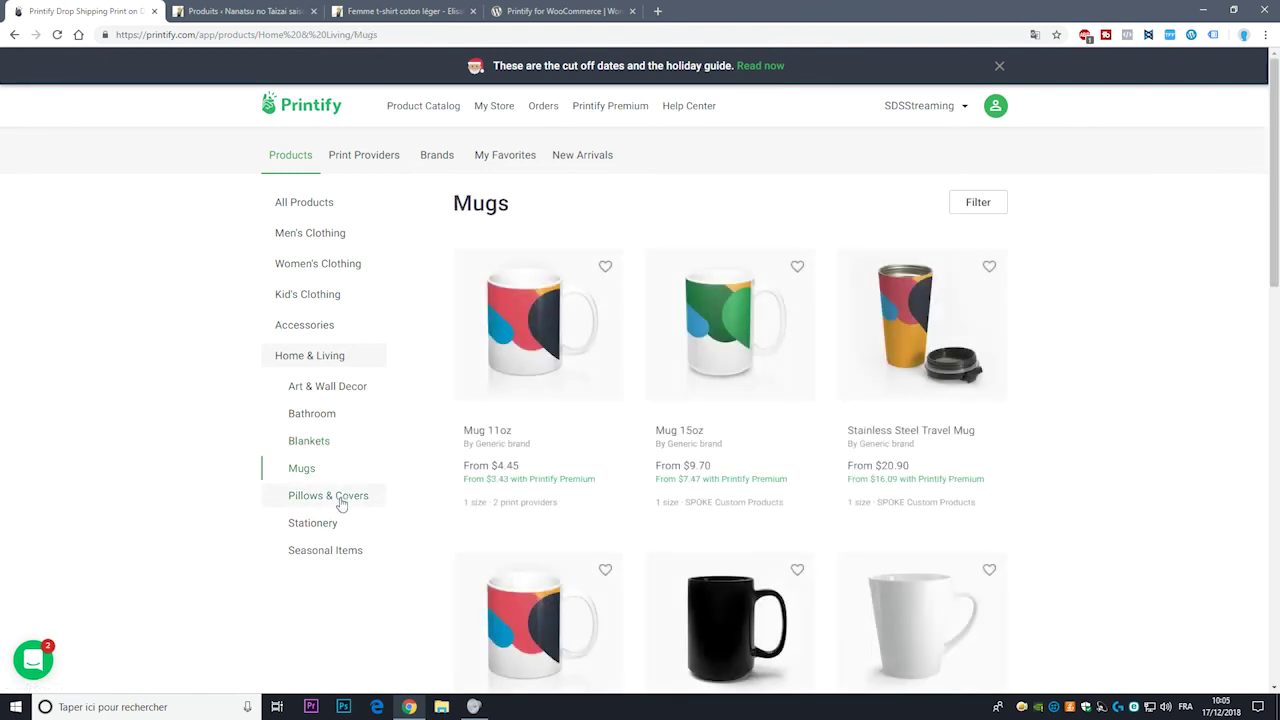
pyautogui.scroll(-3, 665, 480)
pyautogui.scroll(2, 566, 323)
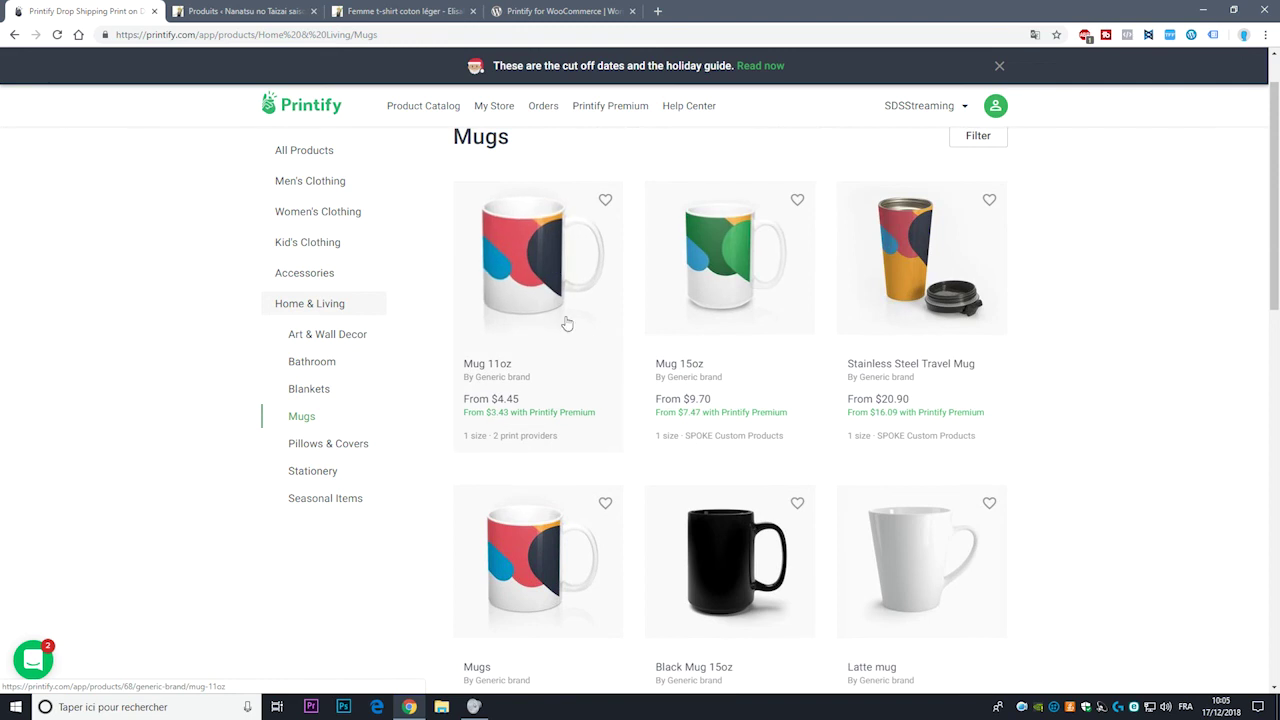
pyautogui.moveTo(527, 408); pyautogui.dragTo(488, 397)
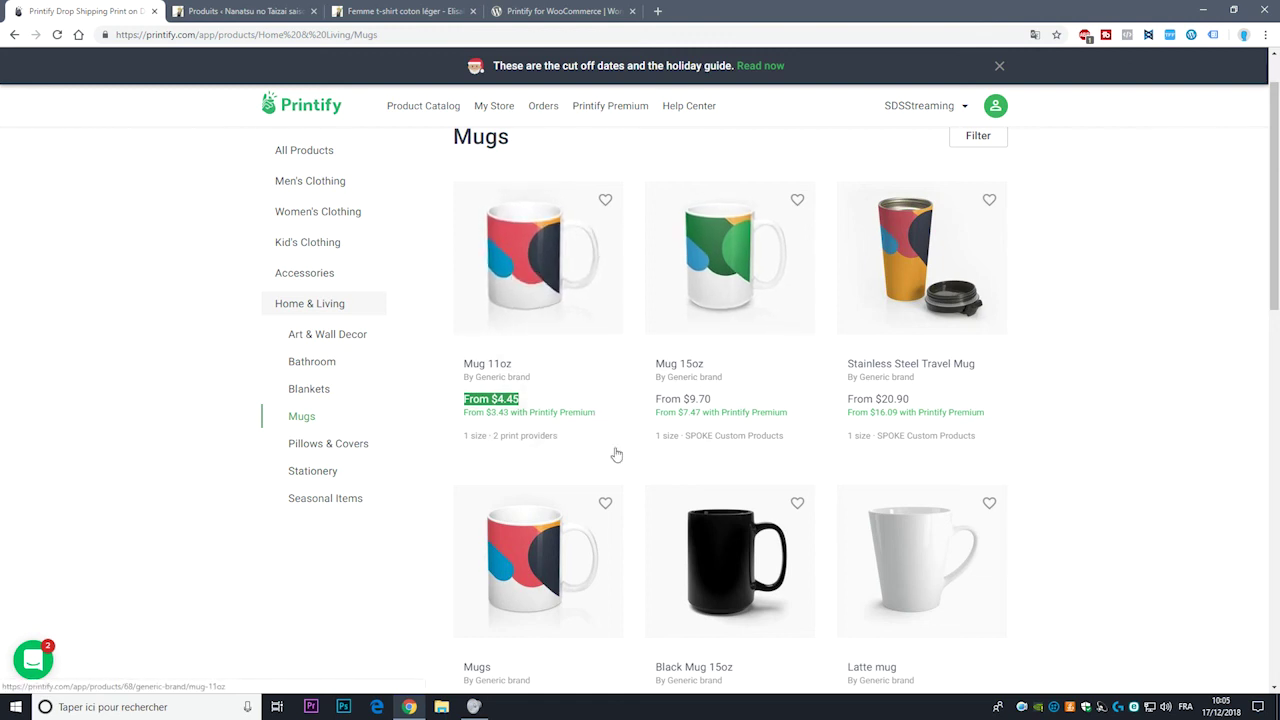
pyautogui.scroll(-2, 560, 371)
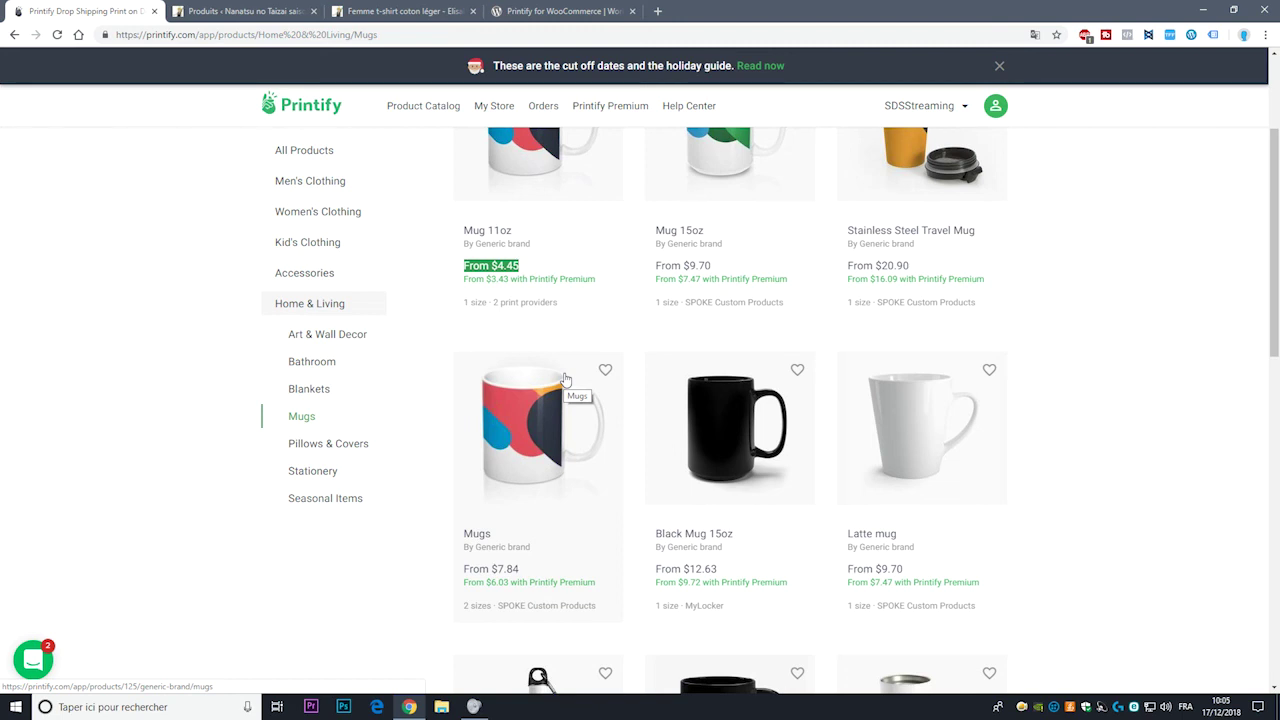
pyautogui.scroll(2, 565, 378)
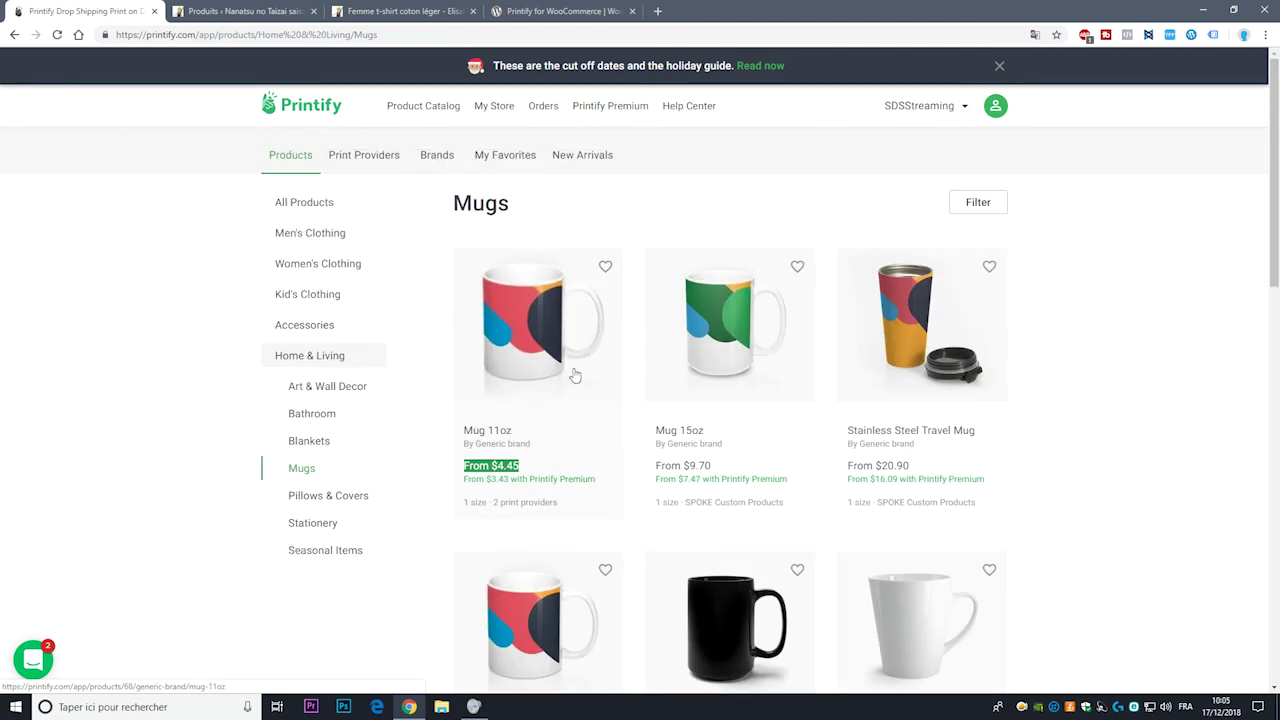
# Step: Examine the Mug 11oz's print providers and prices on its product page, and return to the Mugs list
pyautogui.click(527, 468)
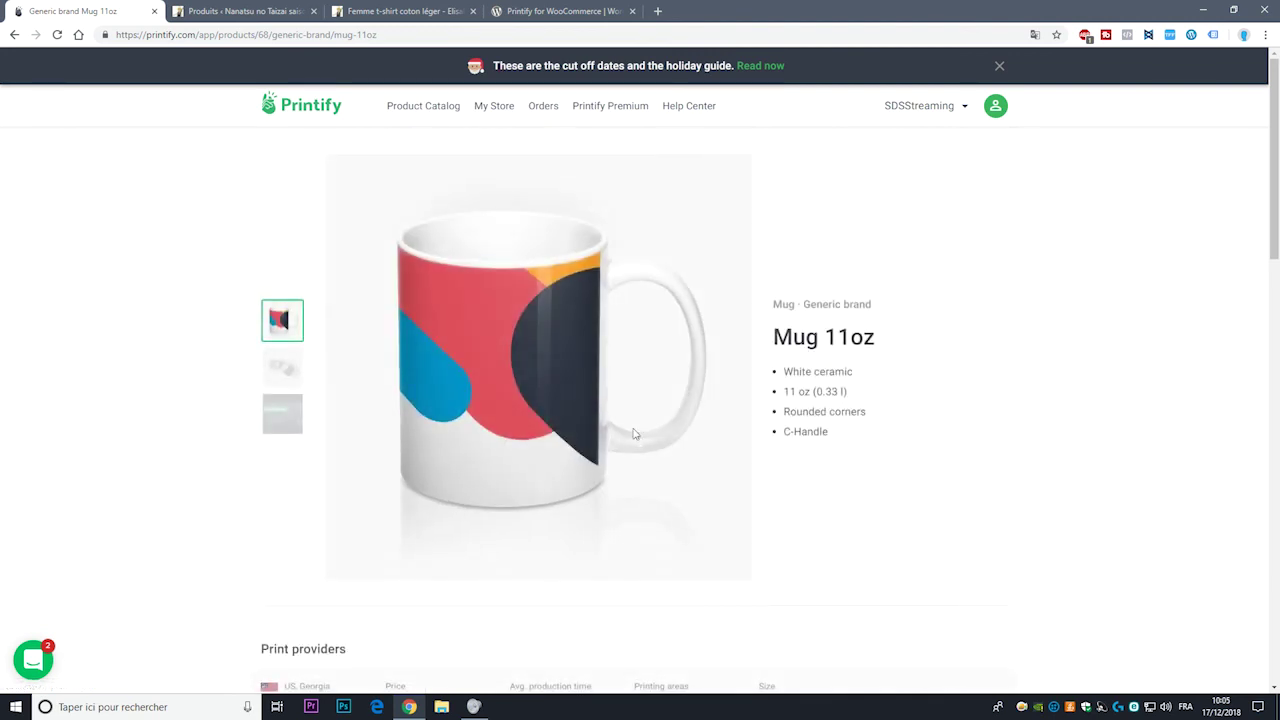
pyautogui.scroll(-3, 527, 418)
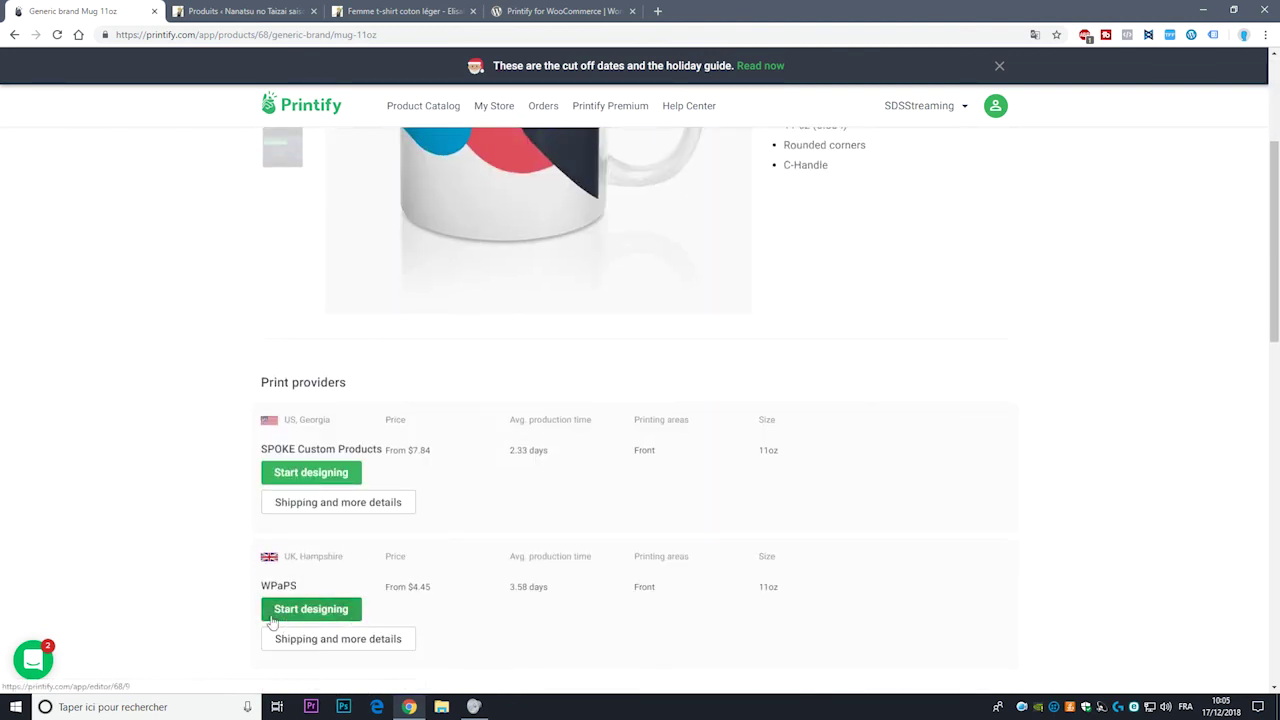
pyautogui.scroll(3, 369, 443)
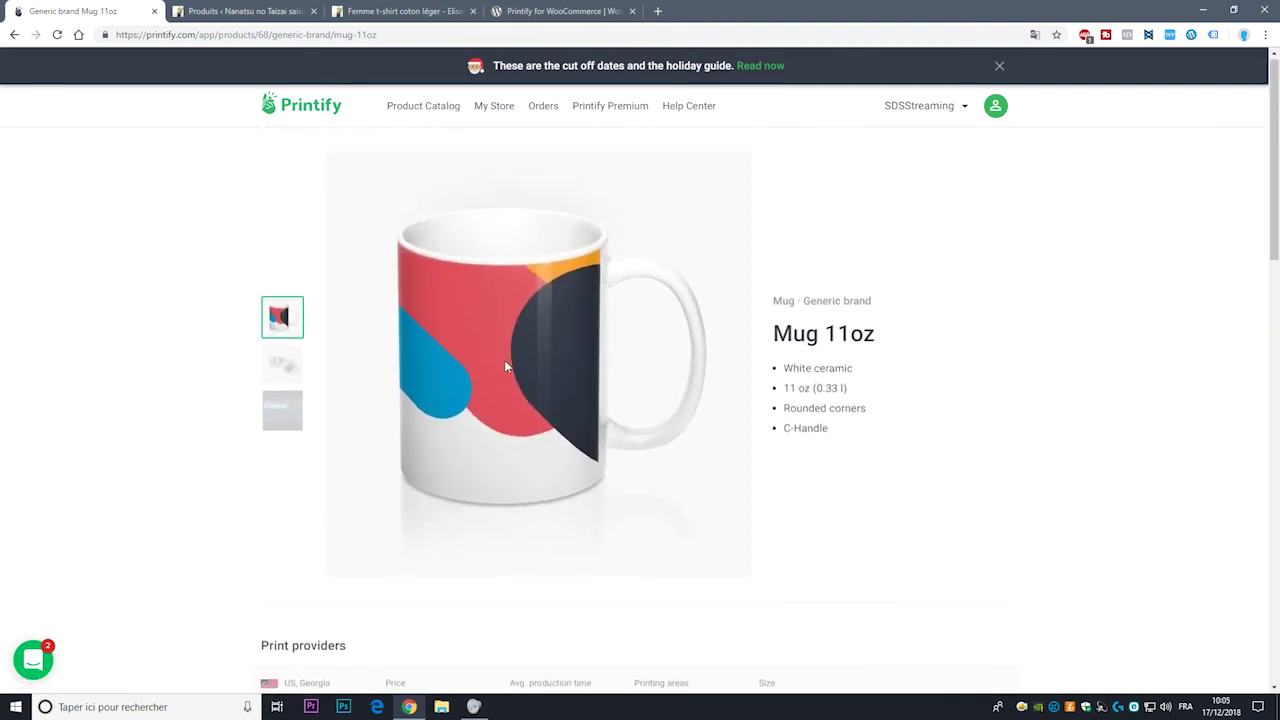
pyautogui.click(14, 35)
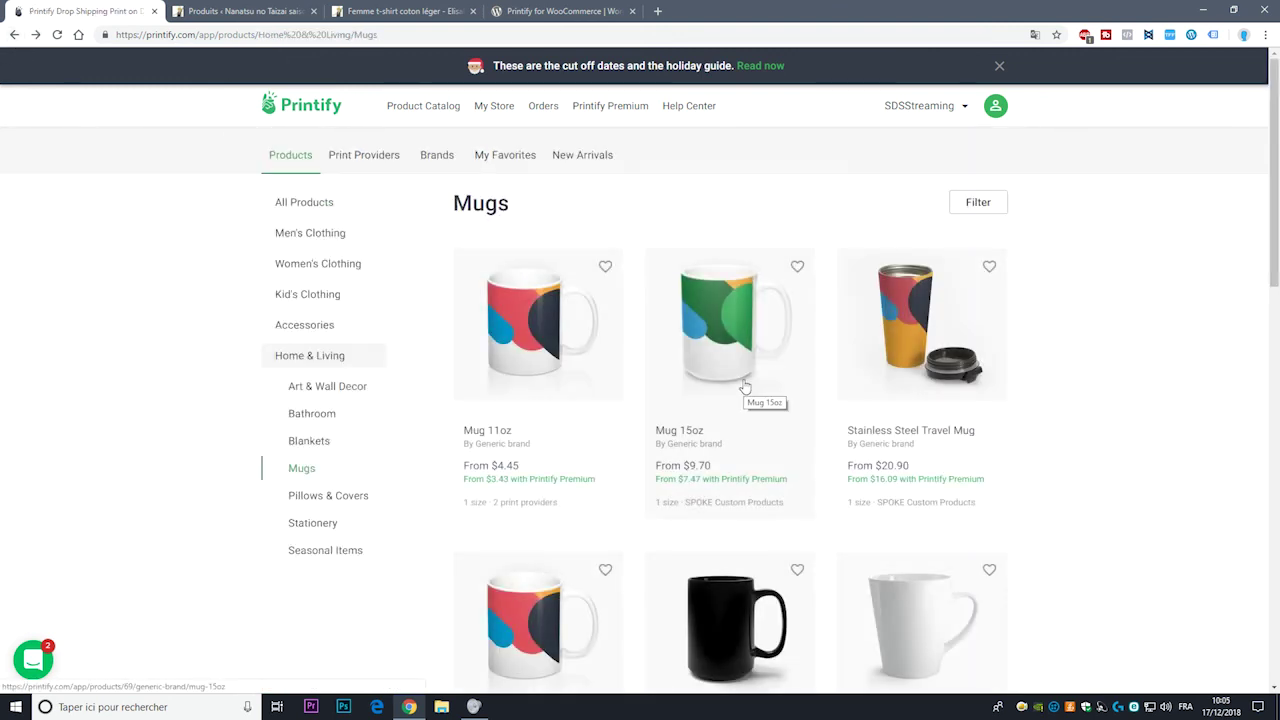
# Step: Examine the whole range of mugs, tumblers and bottles in the Mugs subcategory with their starting prices
pyautogui.scroll(-3, 690, 370)
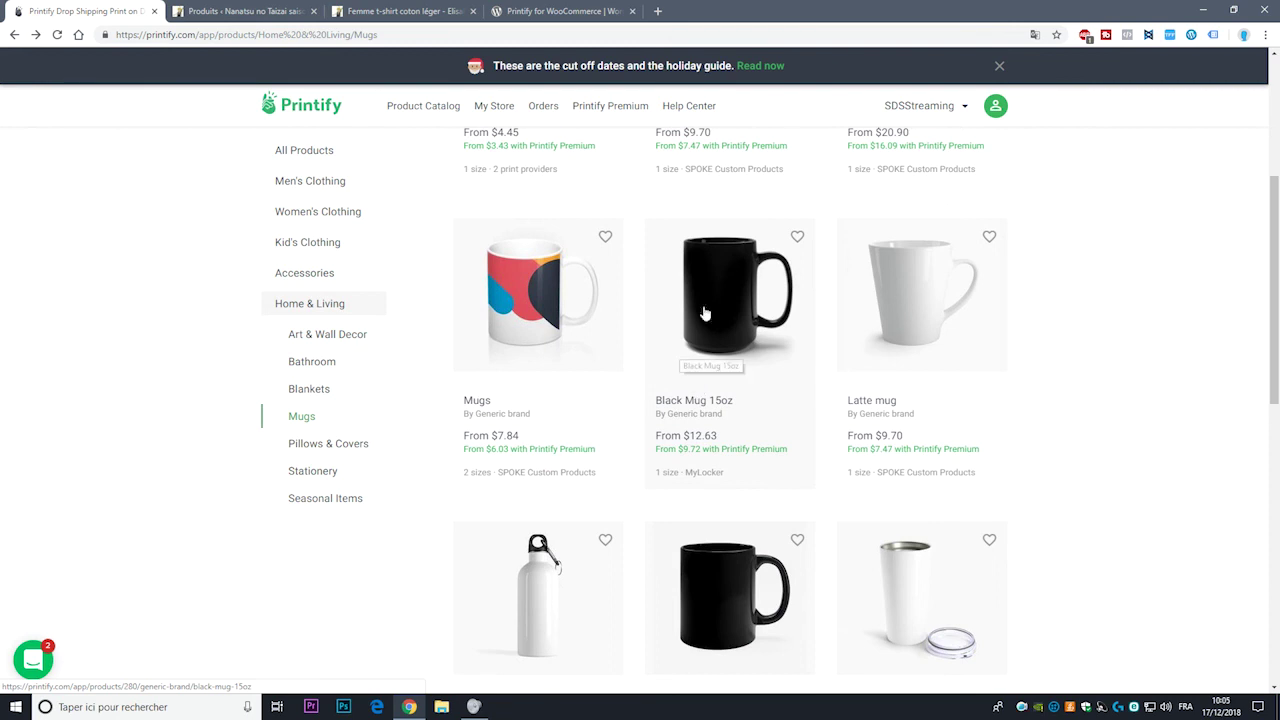
pyautogui.scroll(-1, 689, 326)
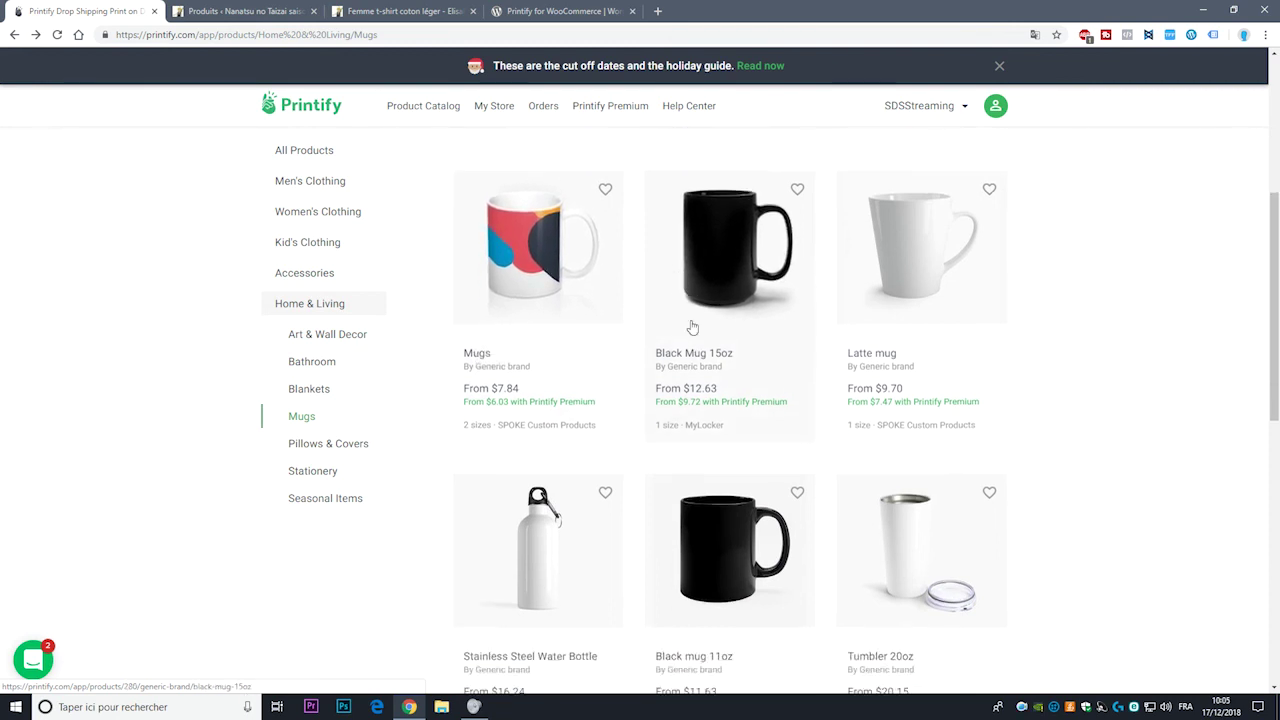
pyautogui.scroll(-3, 752, 418)
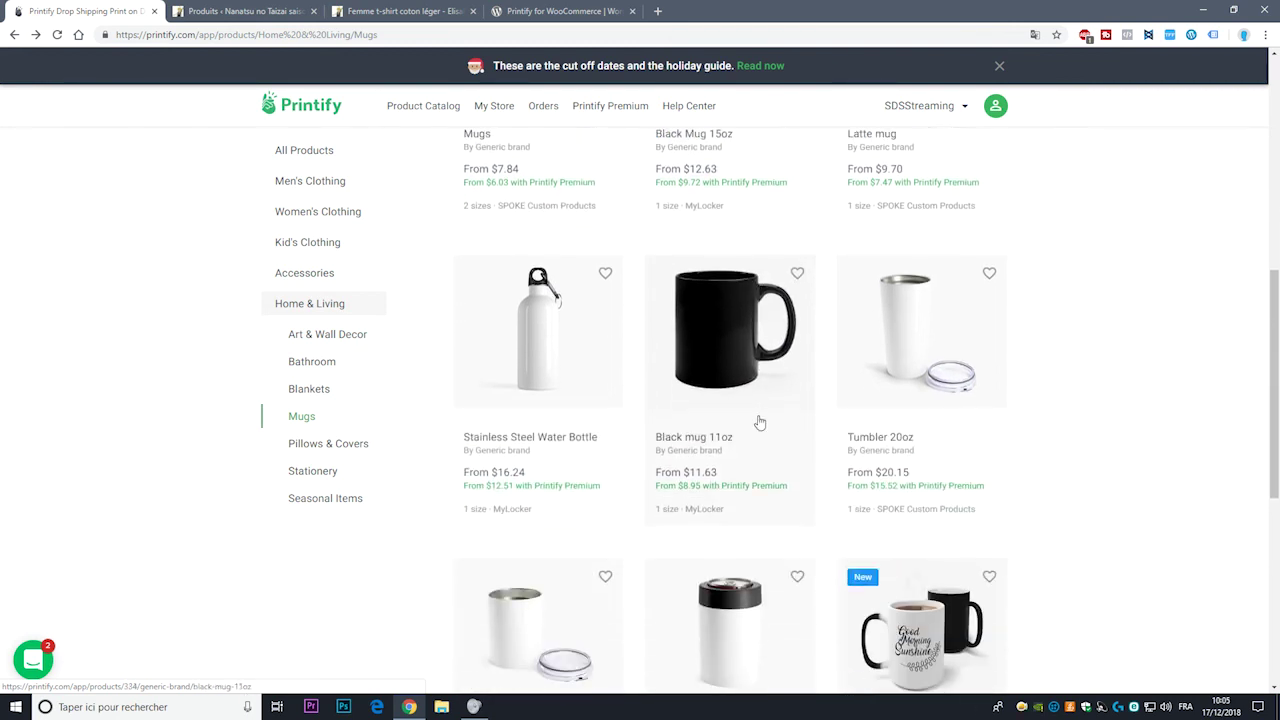
pyautogui.scroll(-3, 786, 400)
pyautogui.scroll(12, 794, 343)
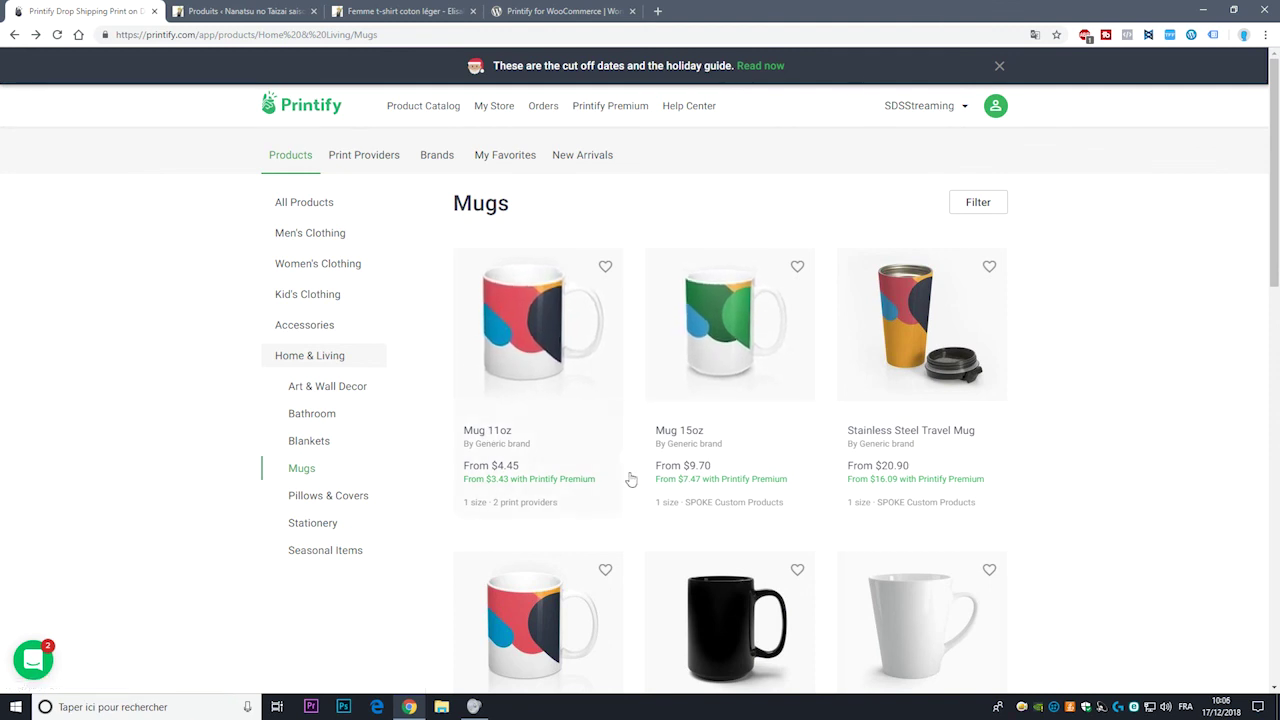
pyautogui.scroll(-4, 623, 417)
pyautogui.scroll(-3, 622, 386)
pyautogui.scroll(-2, 622, 386)
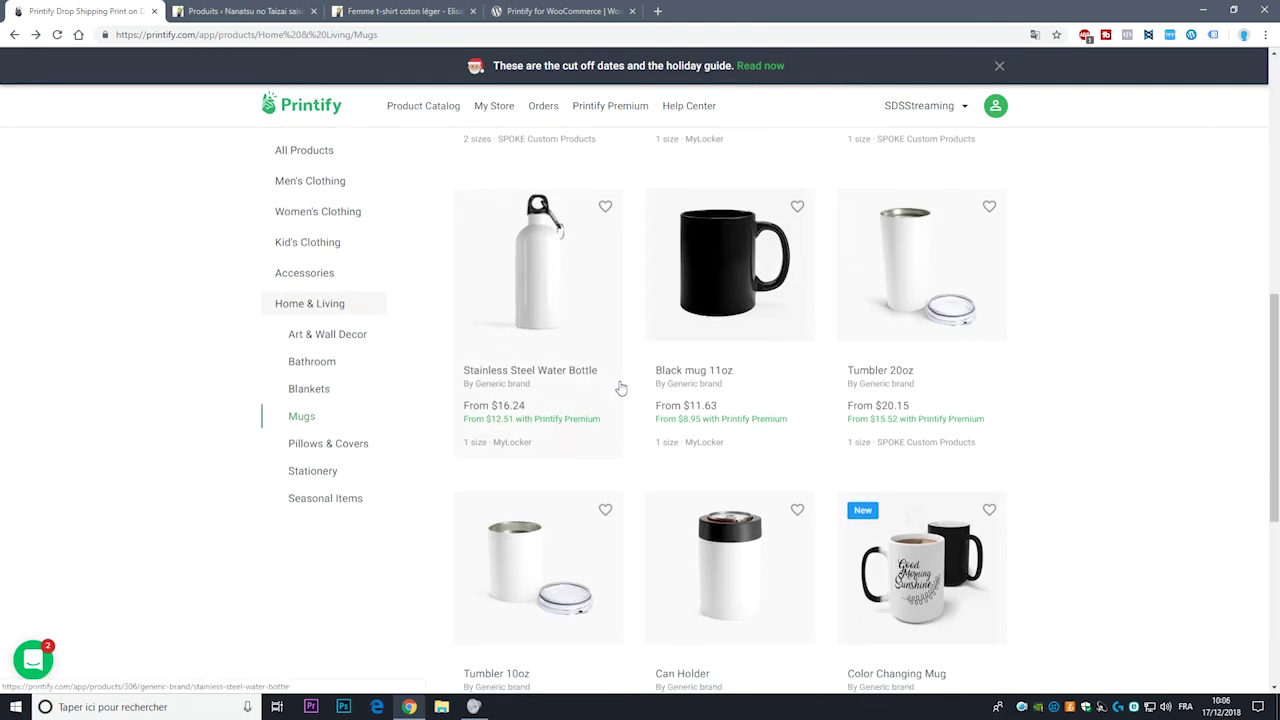
pyautogui.scroll(-3, 620, 388)
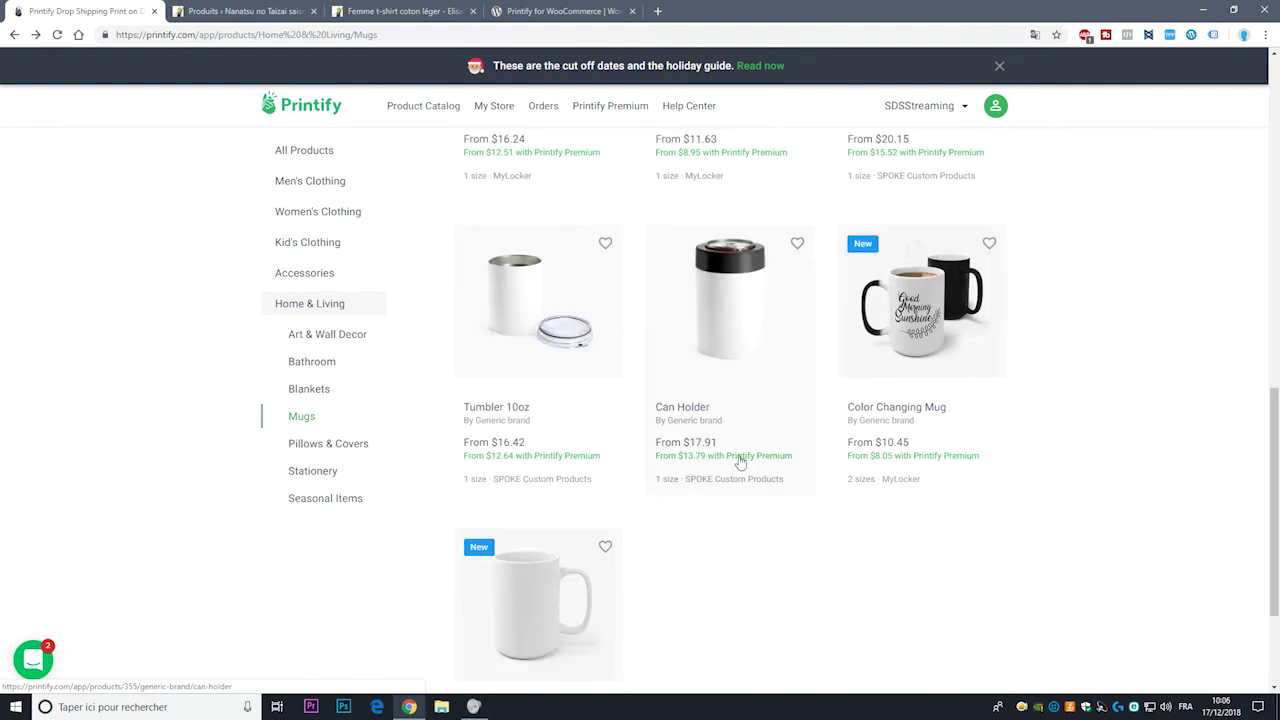
# Step: Open the Pillows & Covers subcategory and browse its products
pyautogui.click(335, 444)
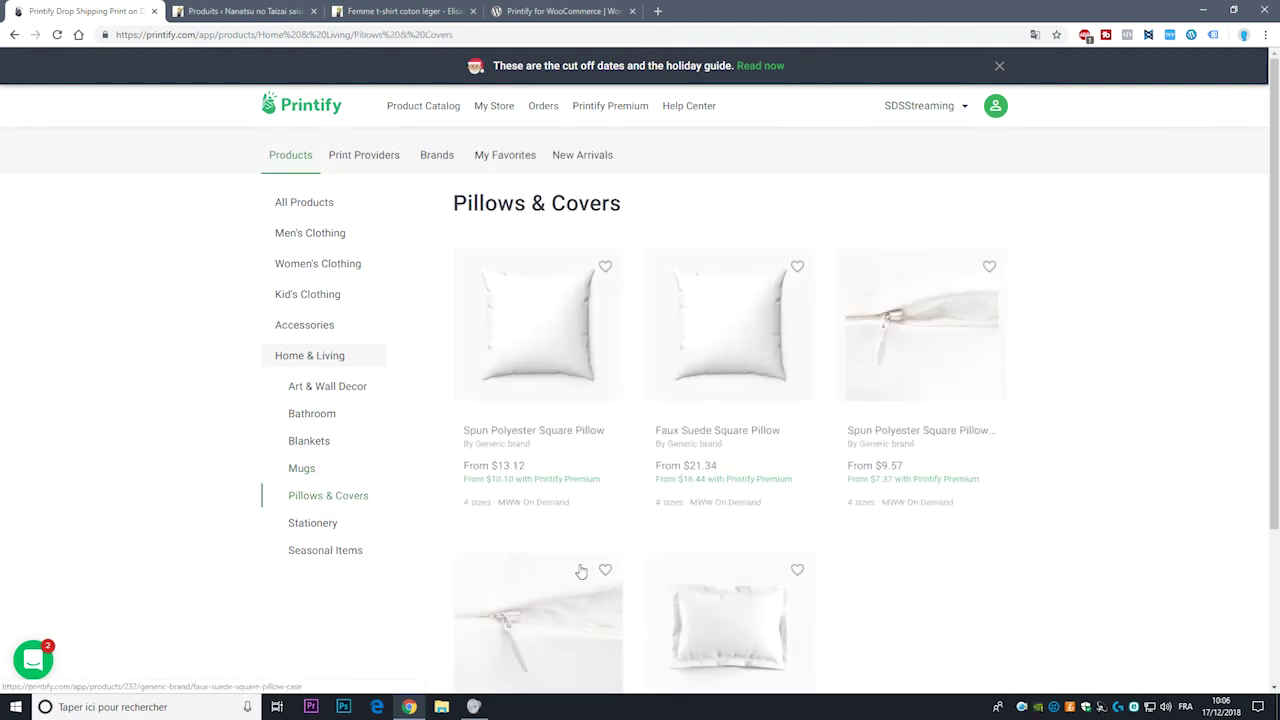
pyautogui.scroll(-2, 581, 571)
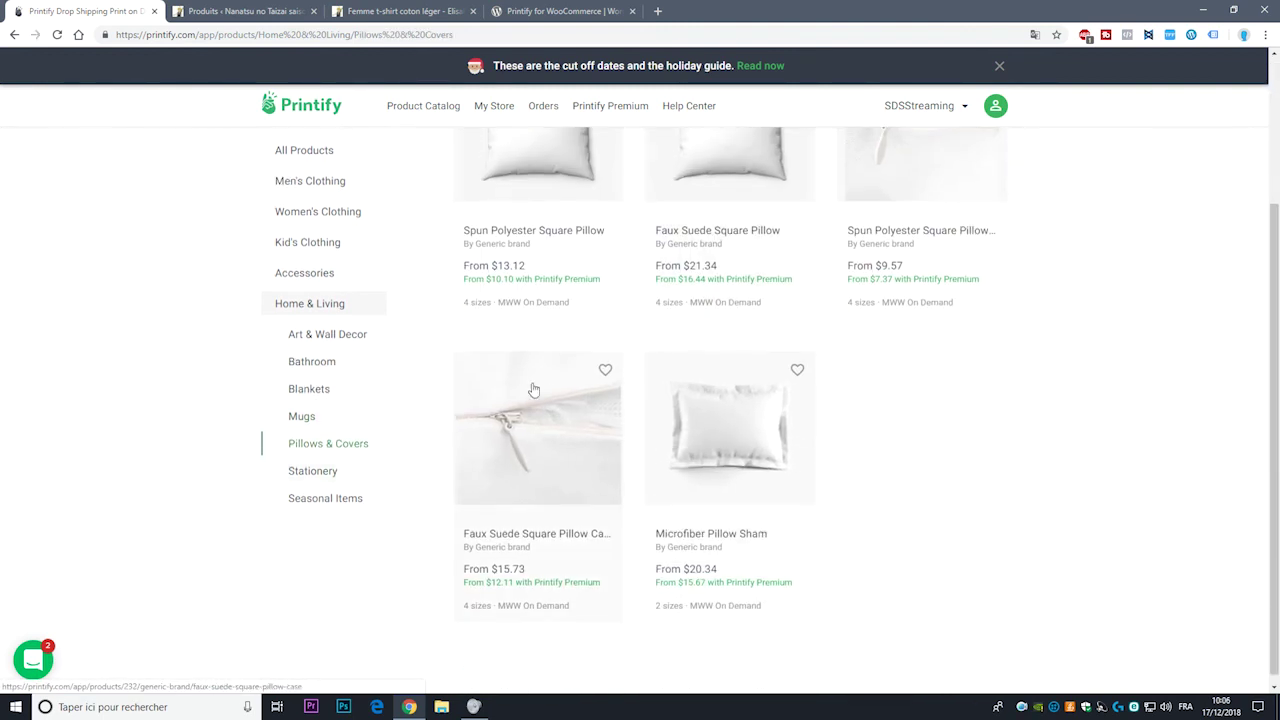
pyautogui.scroll(2, 533, 389)
# Step: Examine the Spun Polyester Square Pillow's features and print provider, and return to the Pillows & Covers list
pyautogui.click(500, 476)
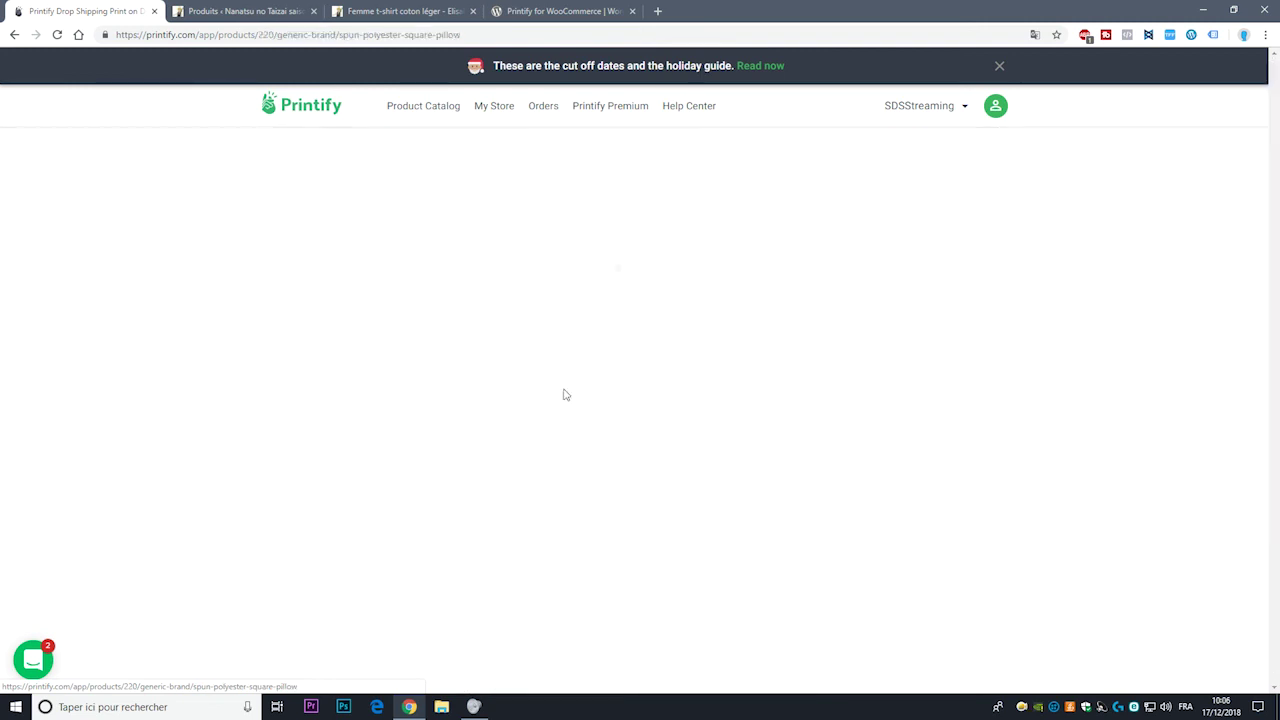
pyautogui.scroll(-4, 651, 572)
pyautogui.scroll(3, 465, 305)
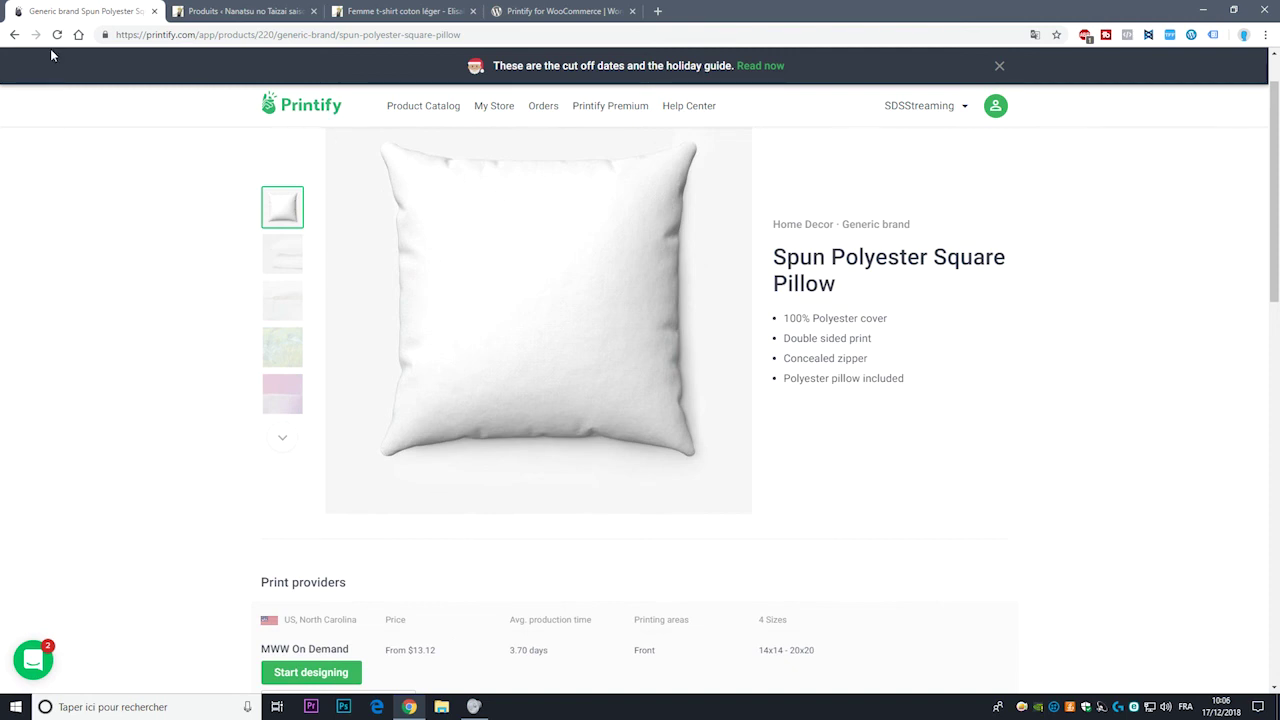
pyautogui.click(11, 34)
# Step: Look over the remaining pillow products, and view the Stationery and Seasonal Items subcategories
pyautogui.scroll(-2, 657, 366)
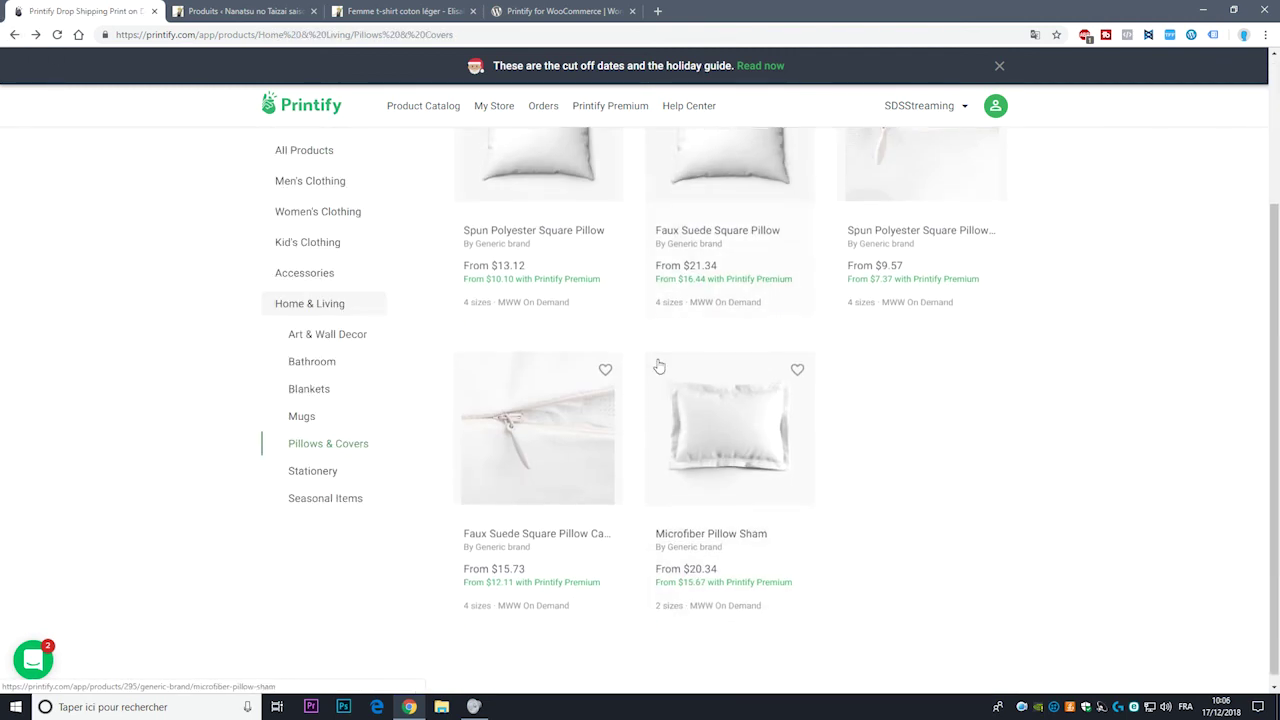
pyautogui.scroll(2, 363, 457)
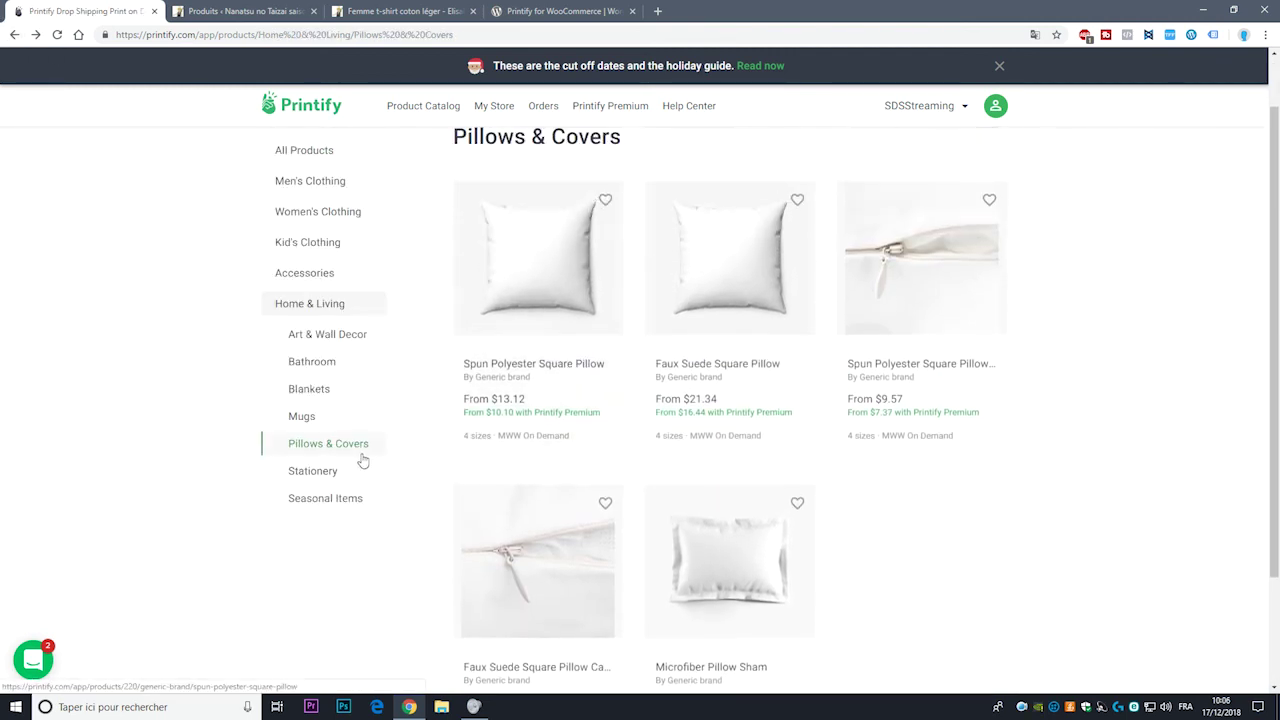
pyautogui.click(313, 470)
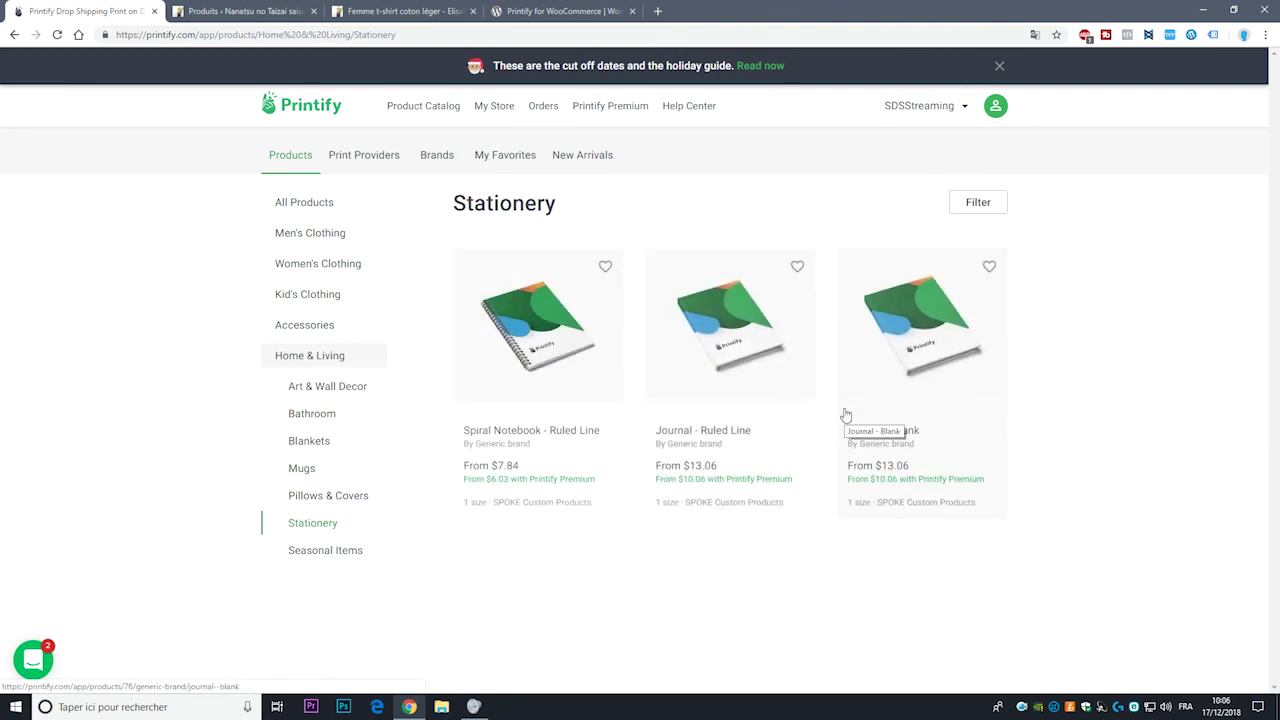
pyautogui.click(340, 551)
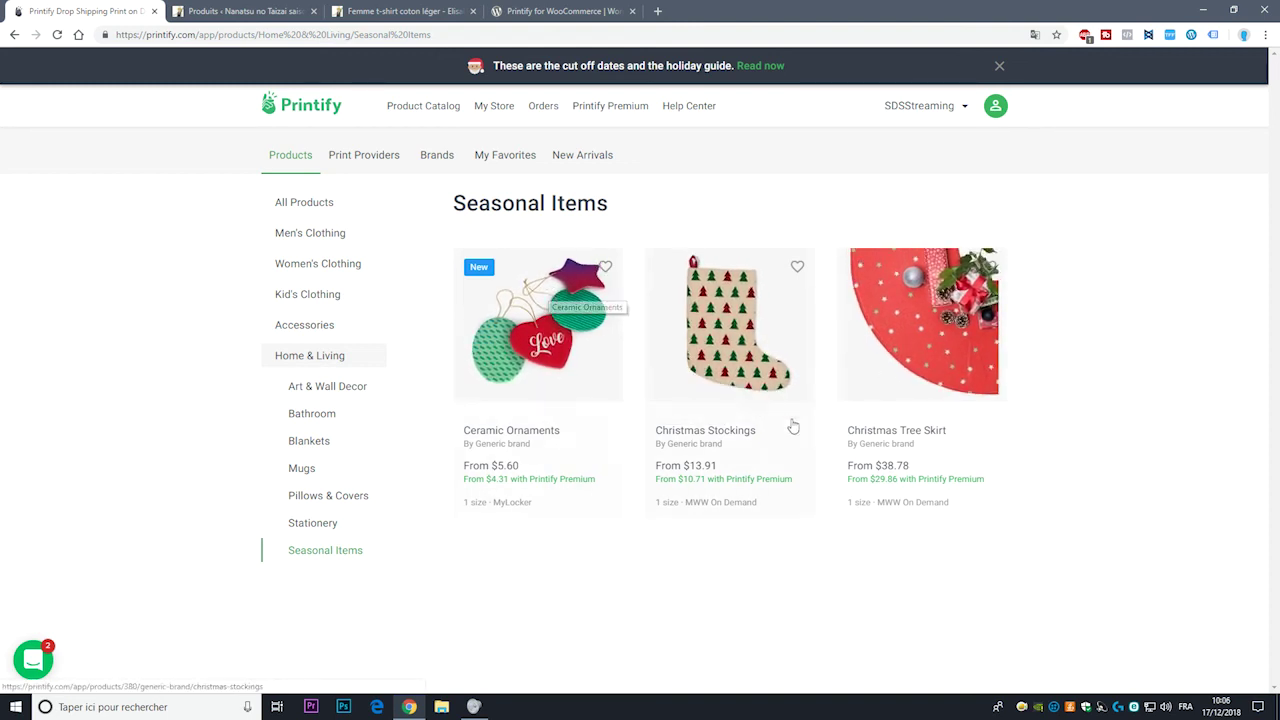
# Step: Open the Ceramic Ornaments product from Seasonal Items and examine its features and print provider details
pyautogui.click(540, 420)
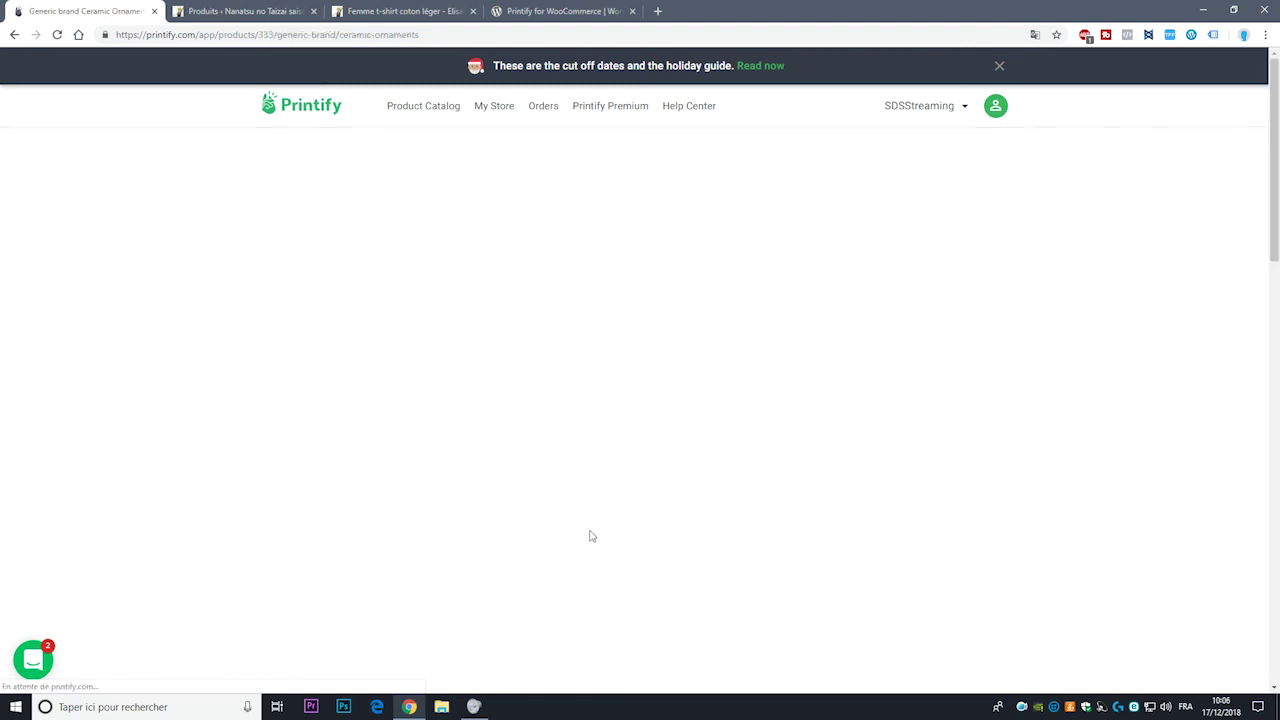
pyautogui.scroll(-4, 437, 410)
pyautogui.scroll(4, 617, 295)
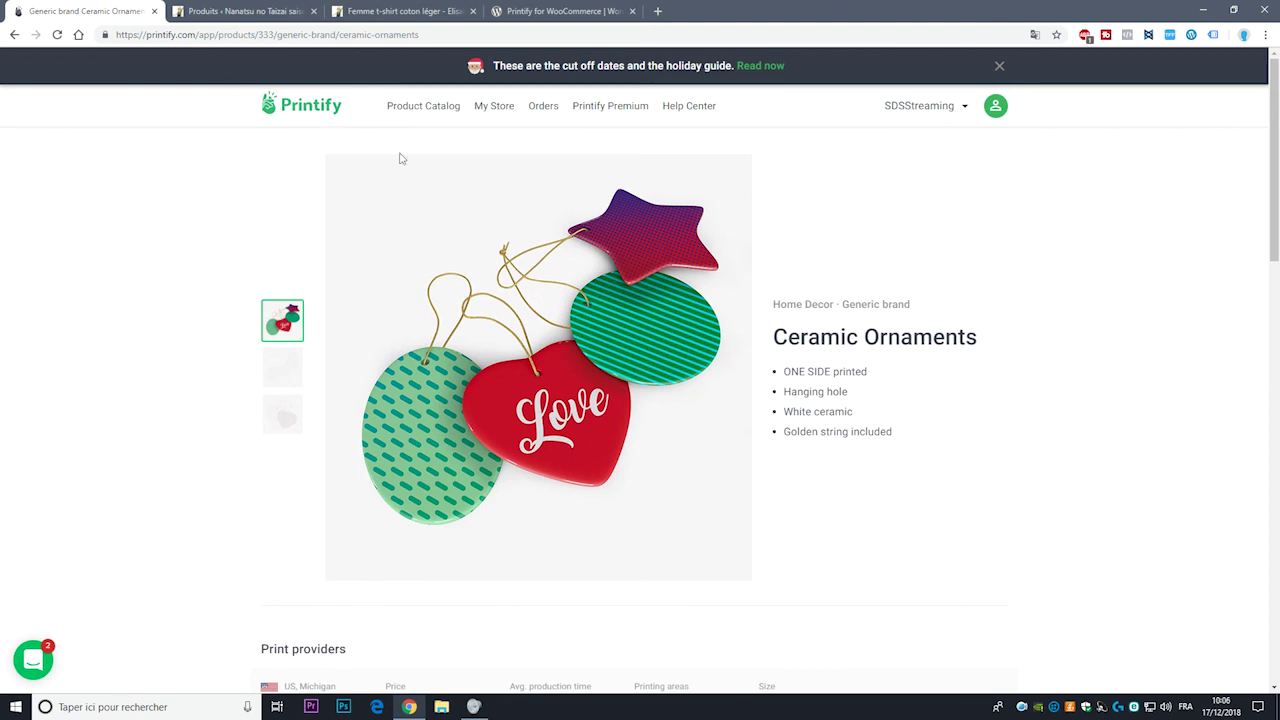
# Step: Switch to the WordPress product list and on to the storefront page of the Elisabeth women's T-shirt
pyautogui.click(245, 11)
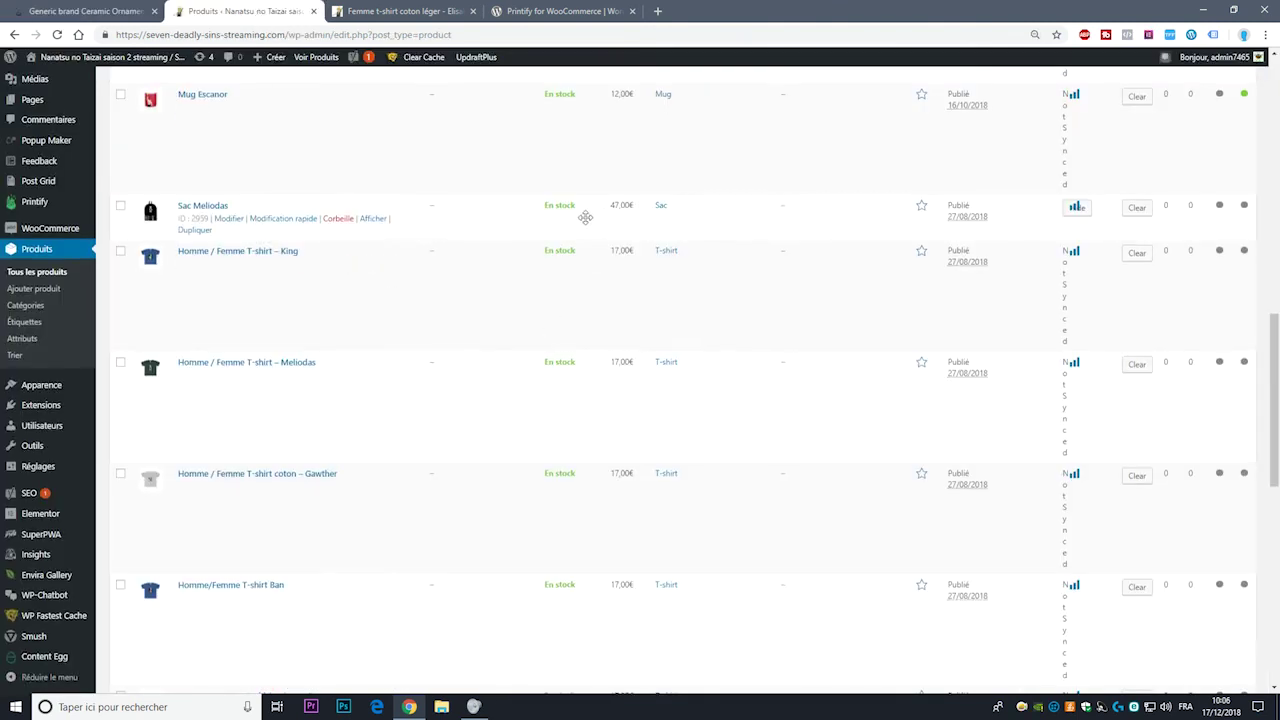
pyautogui.scroll(1, 583, 214)
pyautogui.hotkey('ctrl', 'Tab')
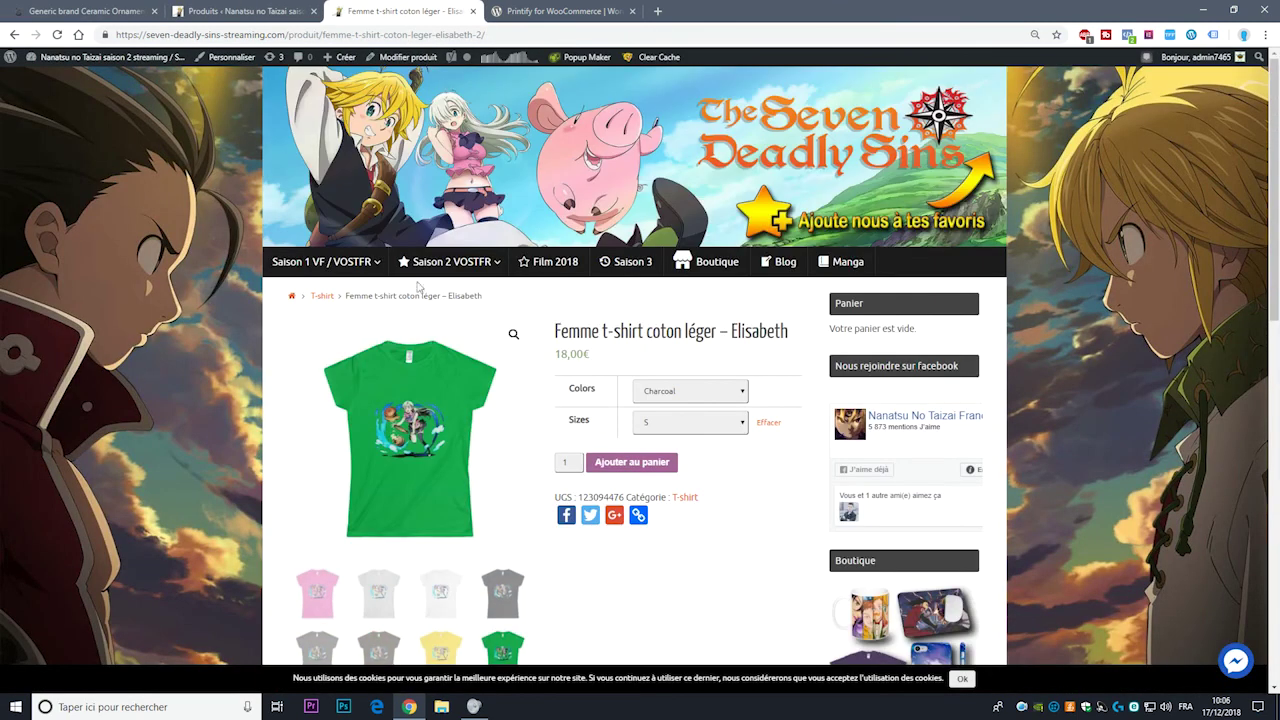
# Step: View the Elisabeth T-shirt page, the Printify for WooCommerce plugin page and the store's WordPress product list
pyautogui.scroll(-1, 720, 414)
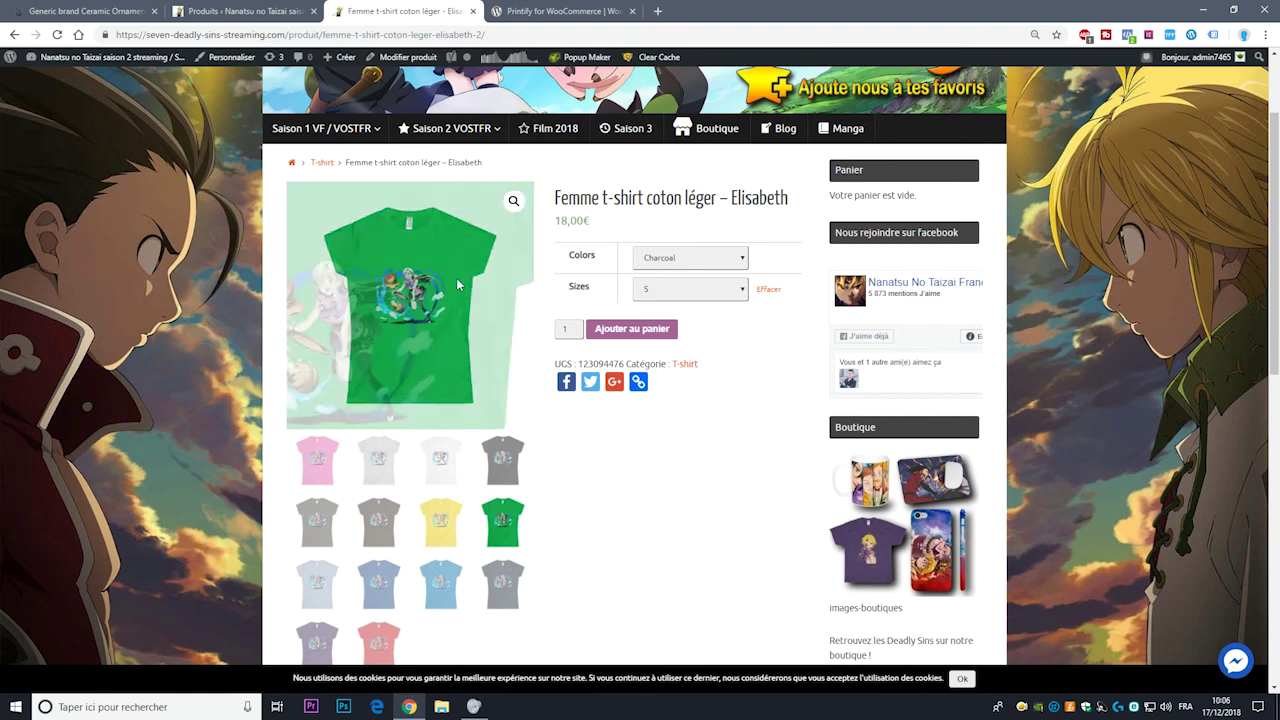
pyautogui.click(528, 10)
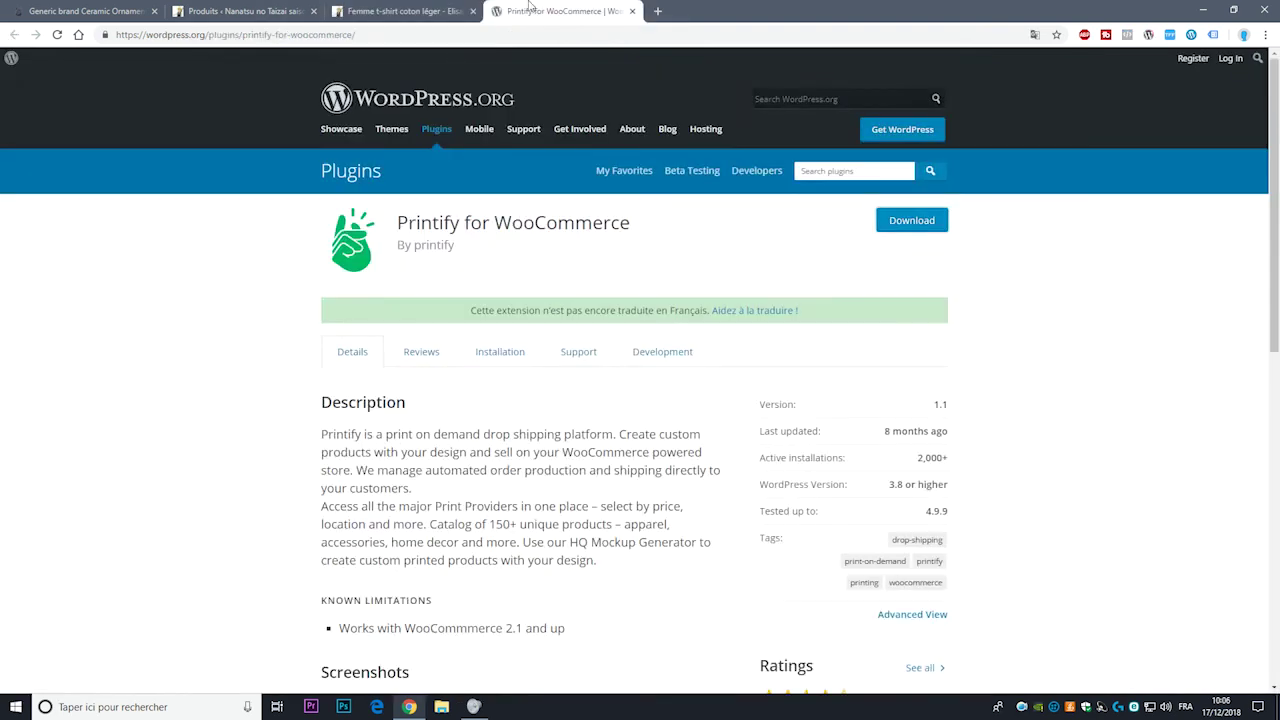
pyautogui.click(425, 12)
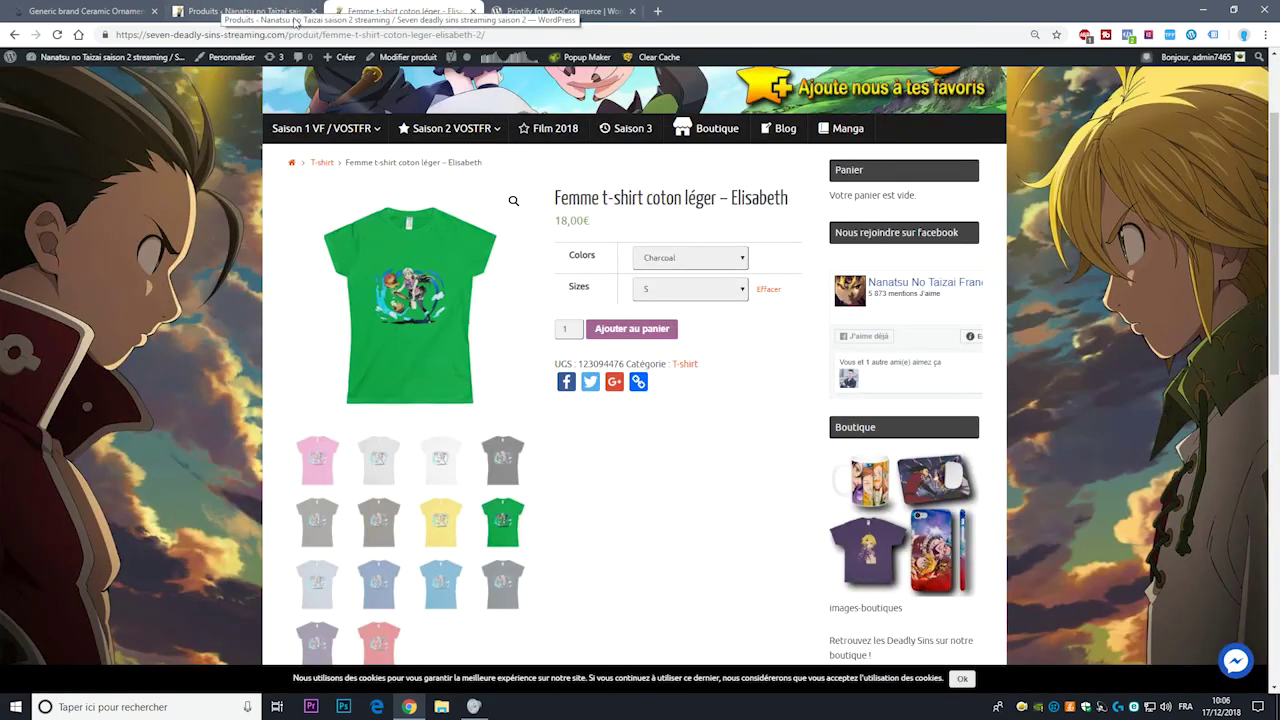
pyautogui.click(255, 11)
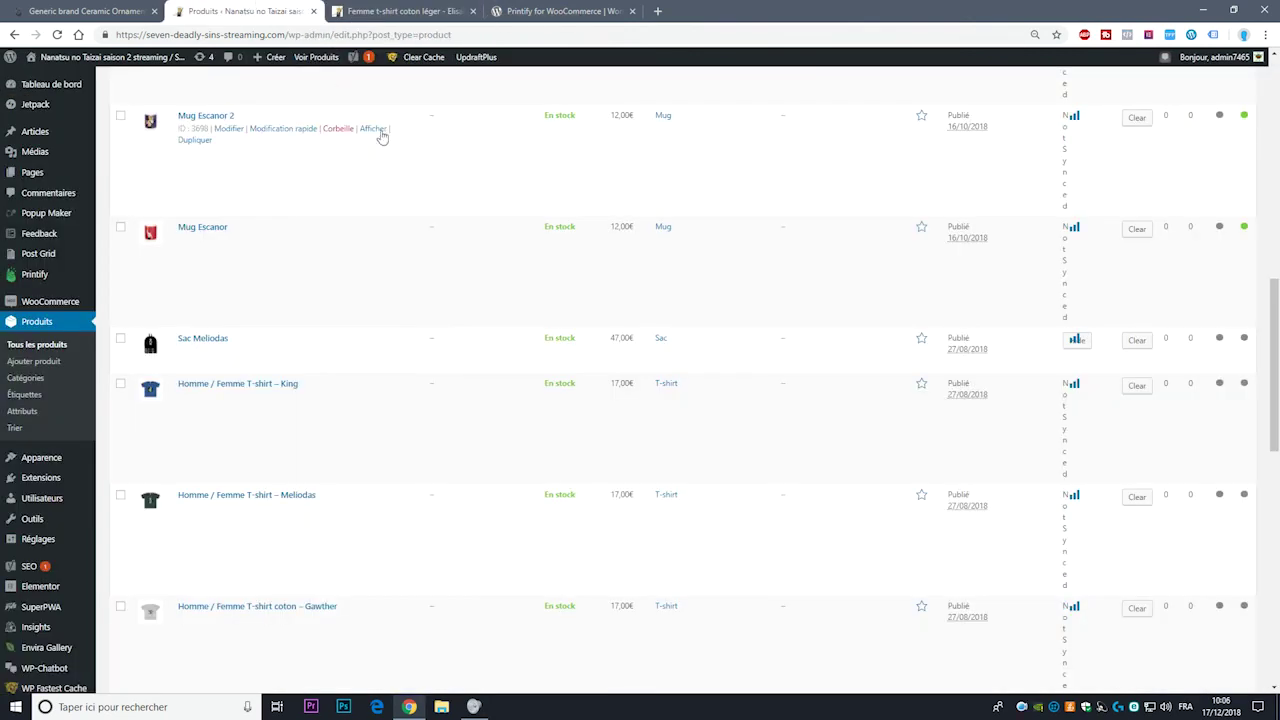
# Step: Return to the Elisabeth T-shirt's storefront page and examine its colour images and purchase options
pyautogui.click(400, 10)
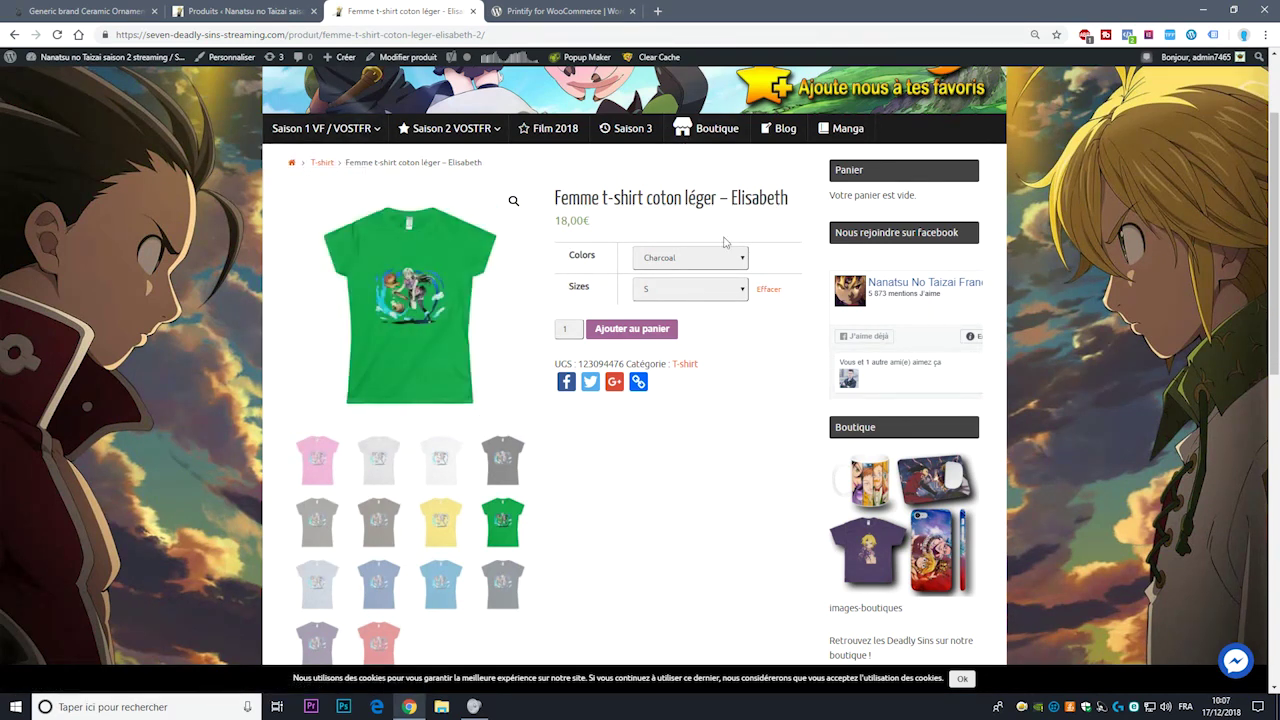
pyautogui.scroll(-4, 593, 349)
pyautogui.scroll(3, 420, 335)
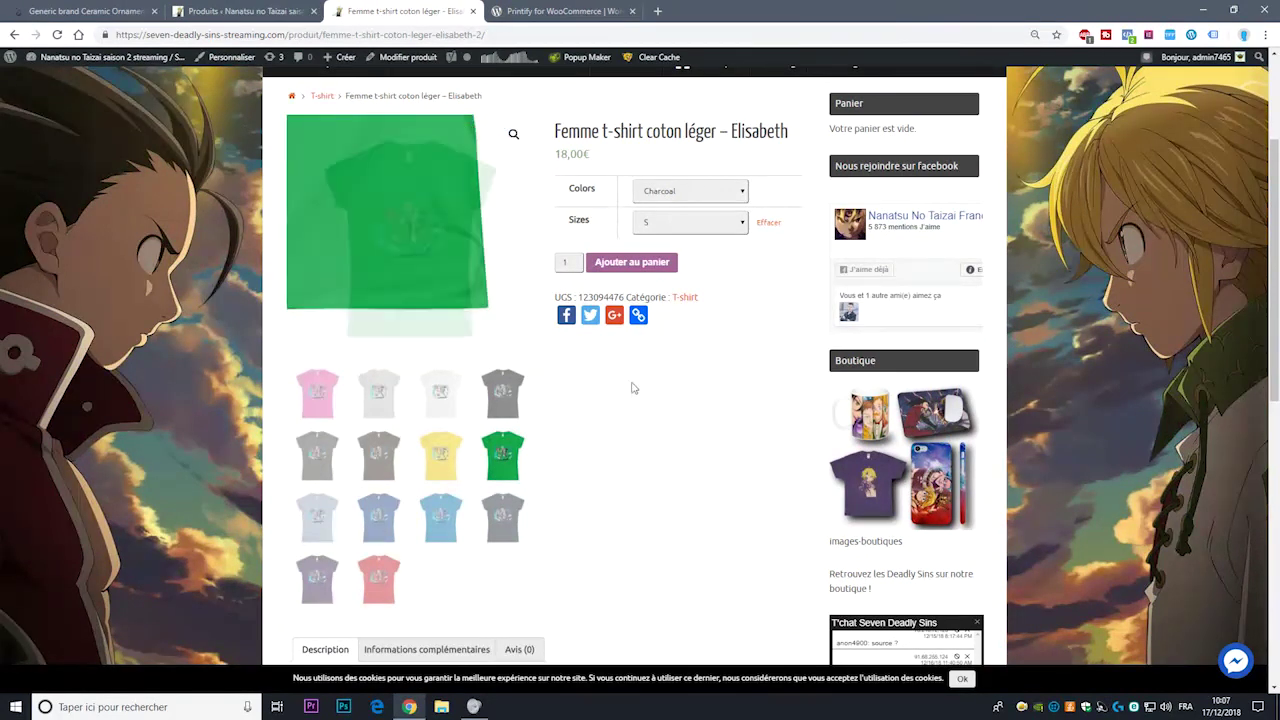
pyautogui.scroll(1, 437, 298)
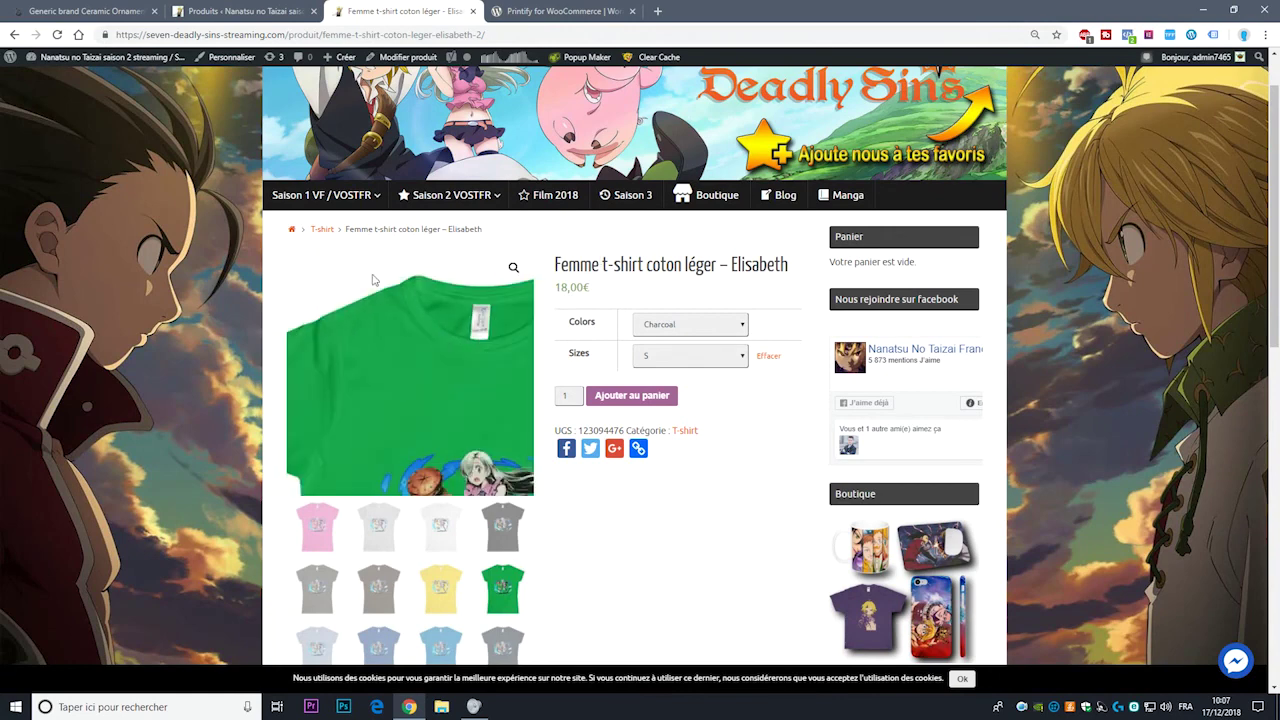
# Step: Revisit the Printify for WooCommerce plugin page on WordPress.org and go back to the Elisabeth T-shirt's storefront page
pyautogui.click(523, 9)
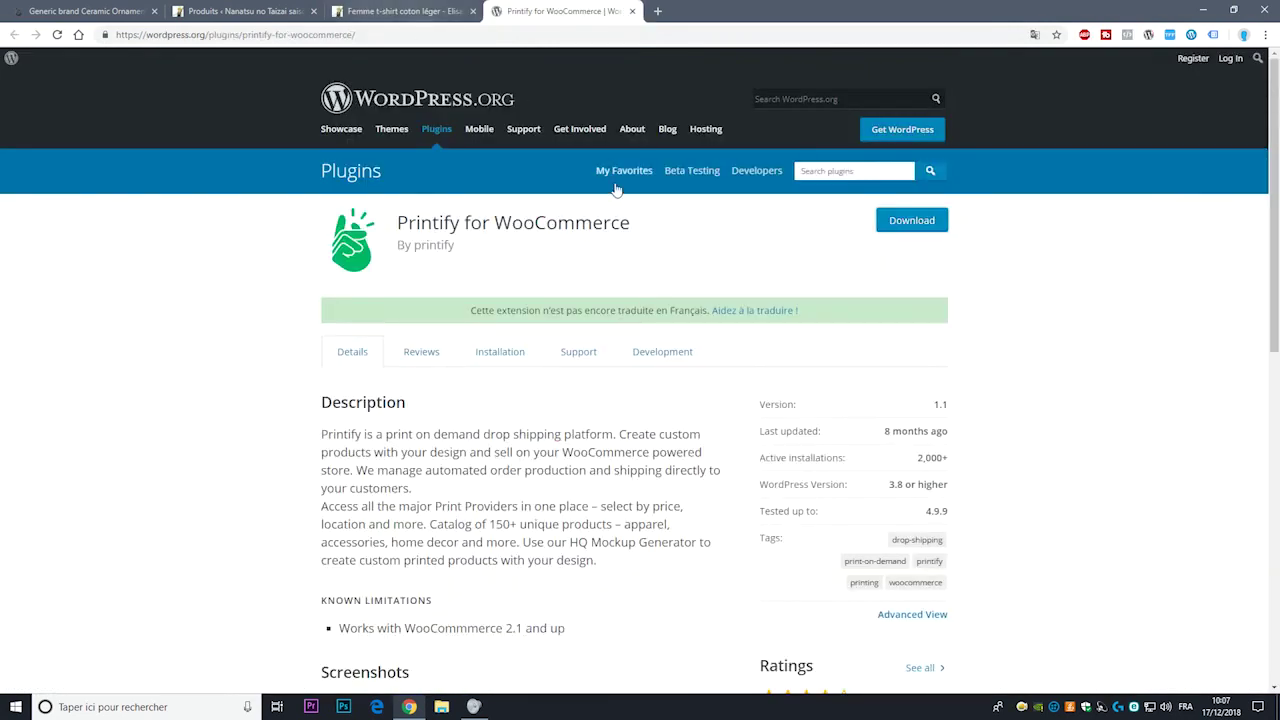
pyautogui.click(238, 11)
pyautogui.click(556, 8)
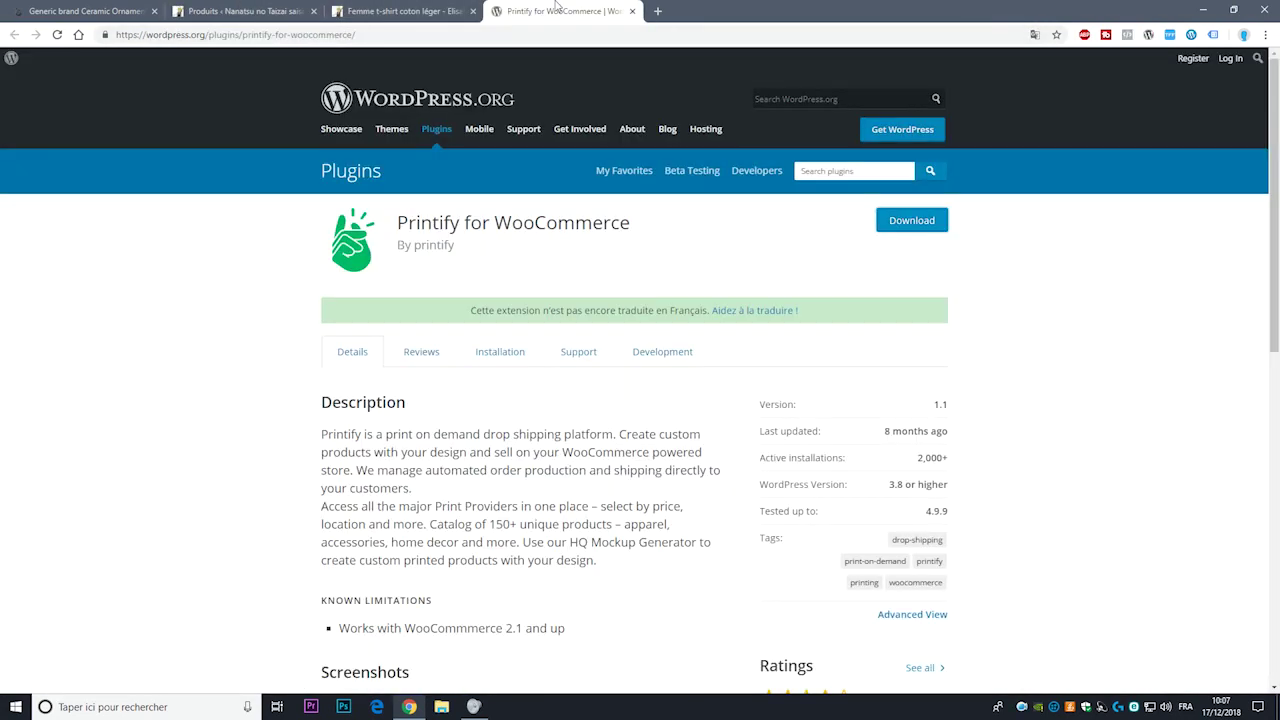
pyautogui.click(195, 9)
pyautogui.click(366, 16)
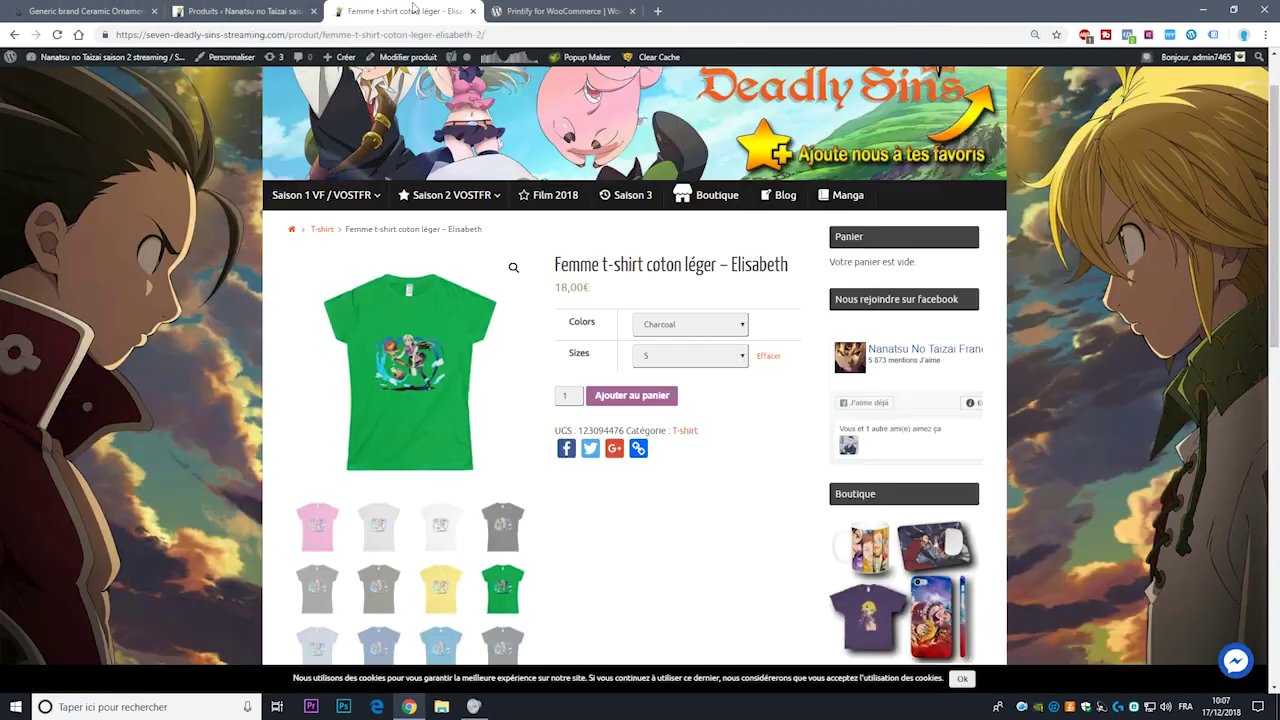